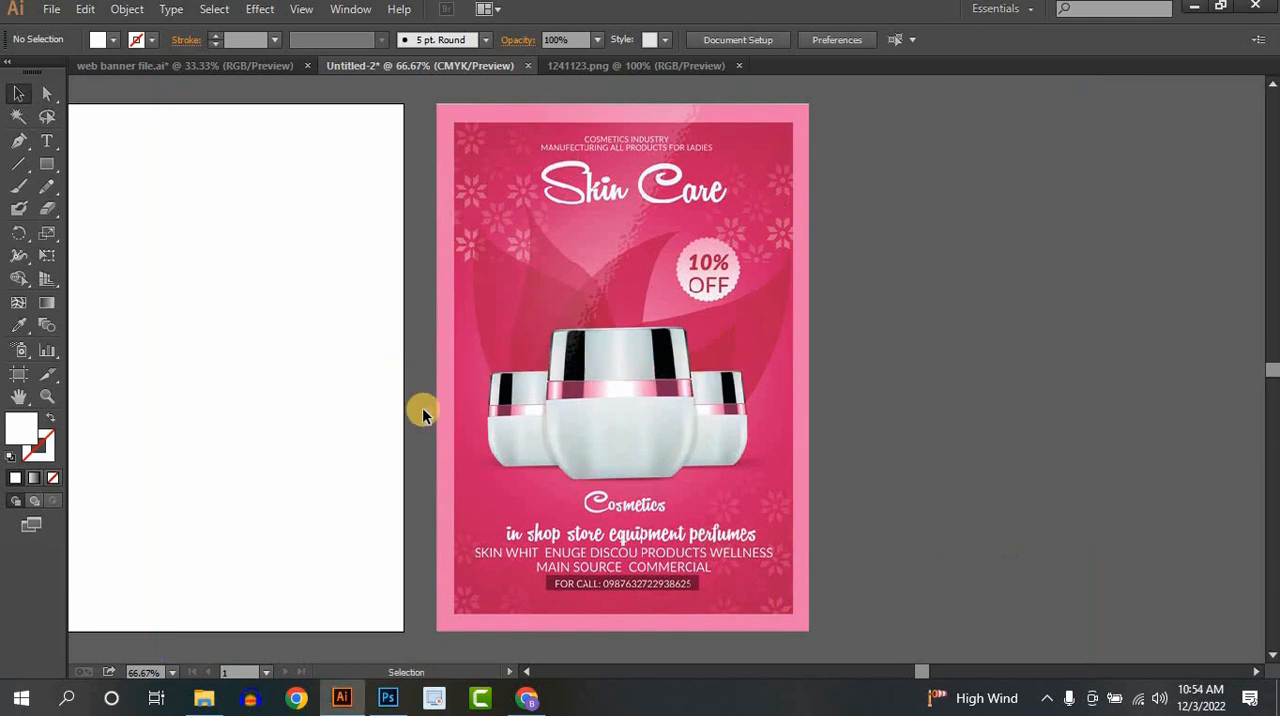
drag(422, 407, 588, 402)
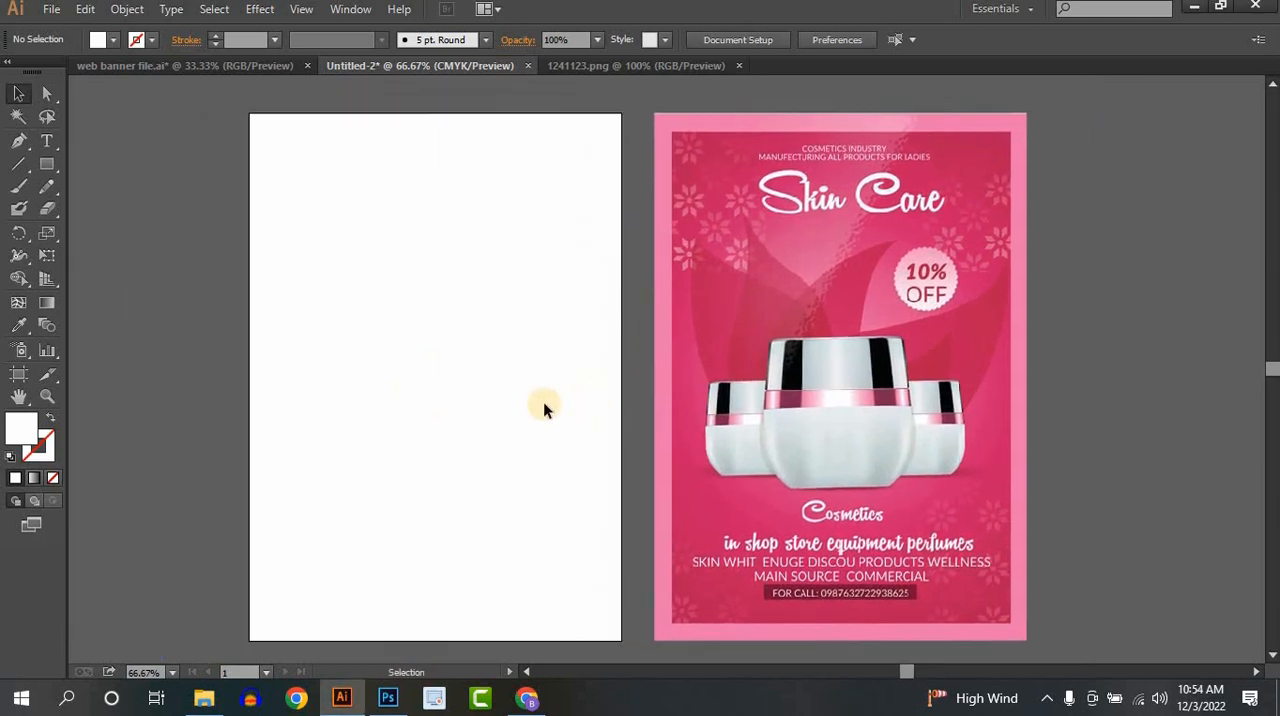
click(50, 10)
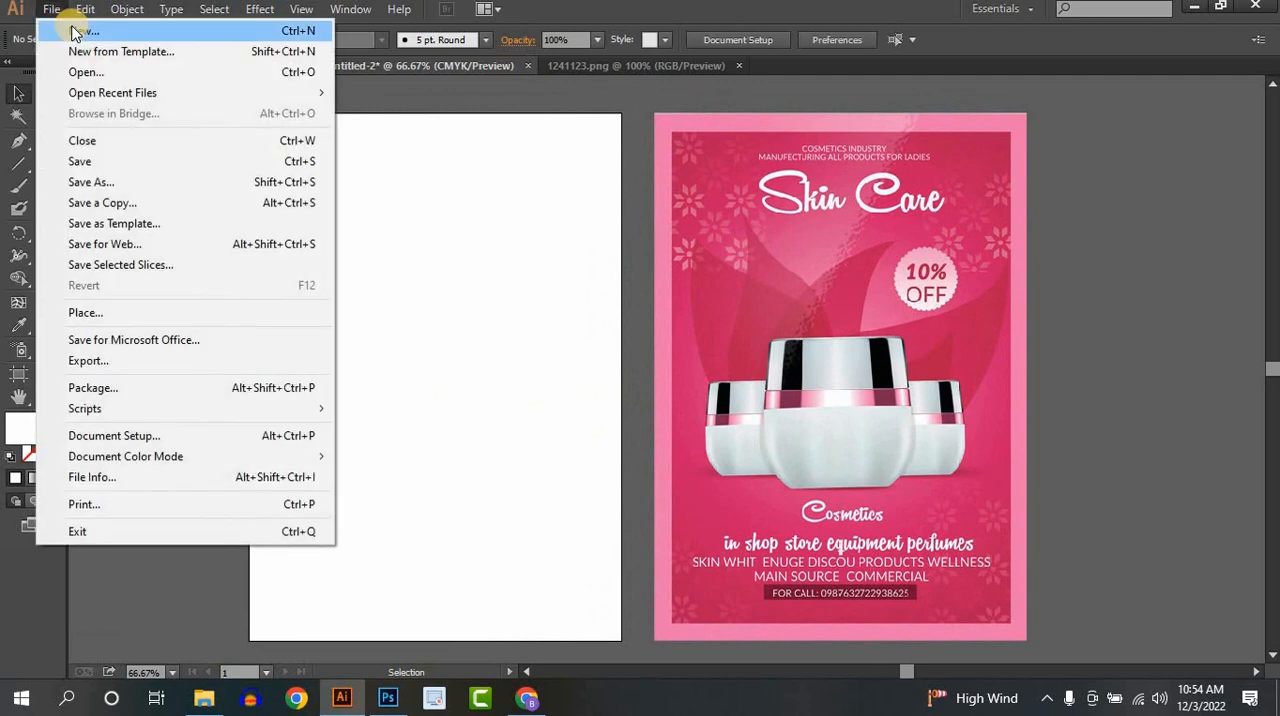
click(76, 33)
click(456, 164)
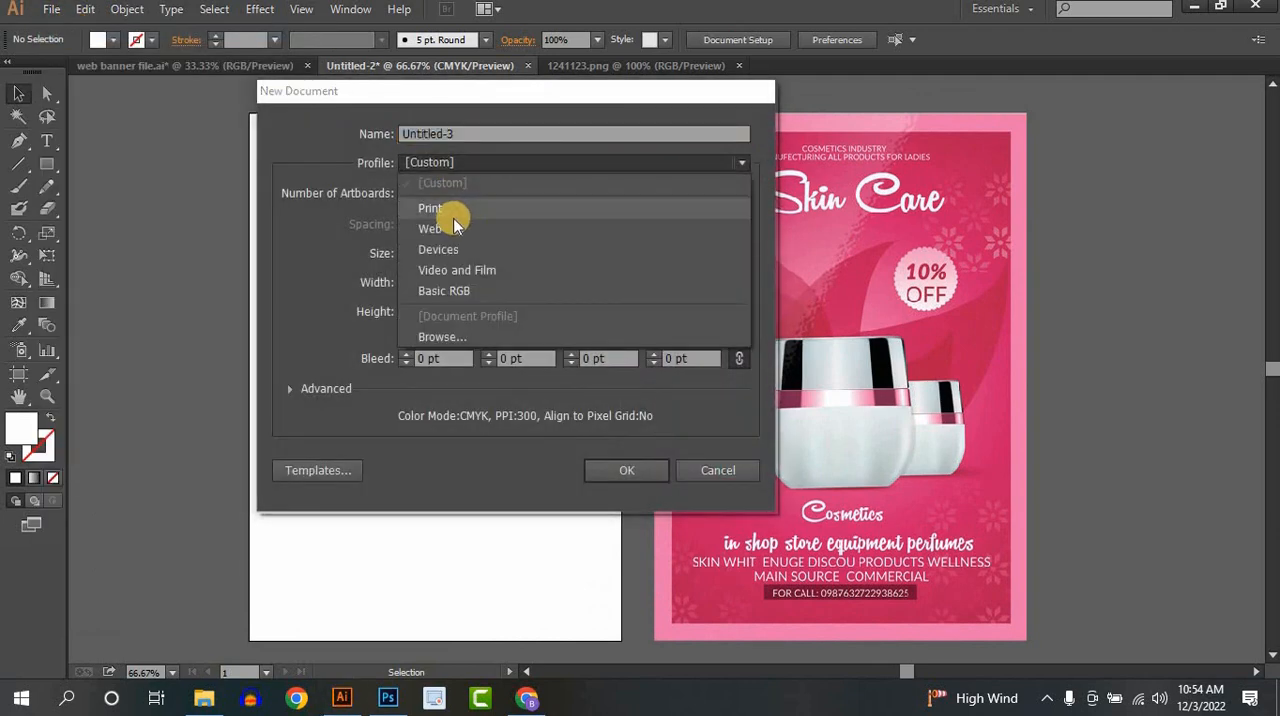
click(452, 212)
click(425, 246)
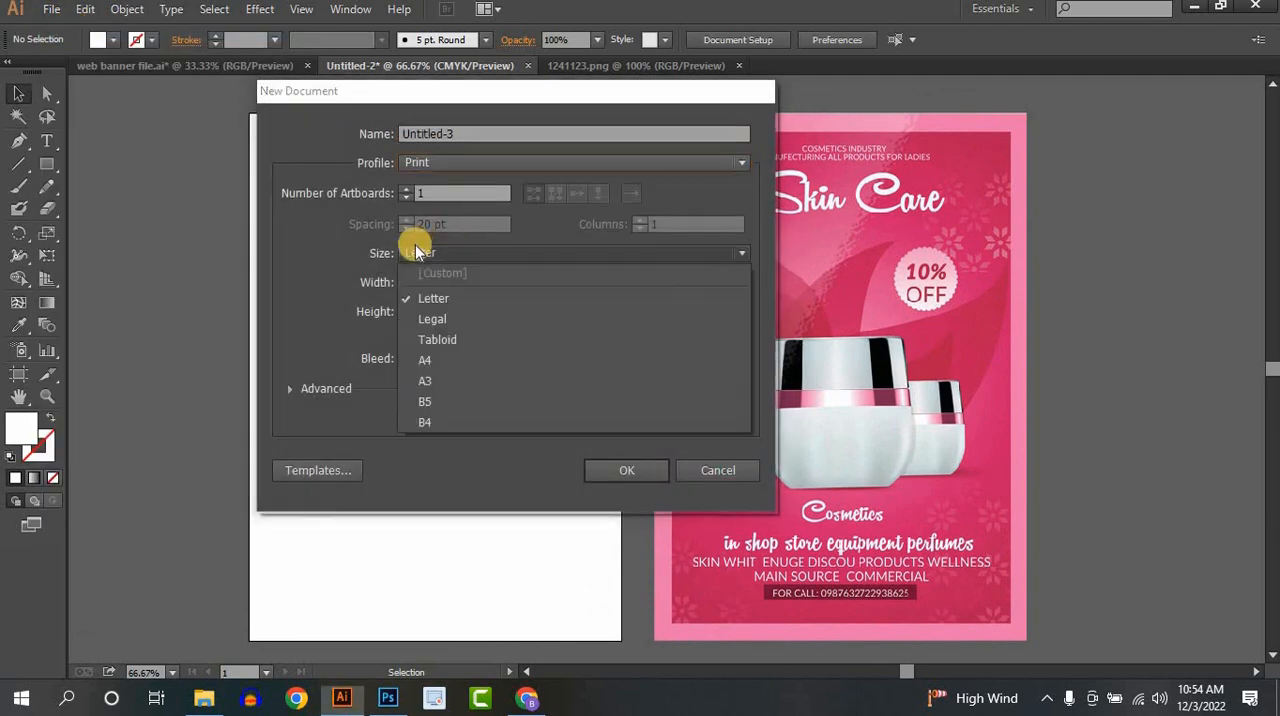
click(418, 358)
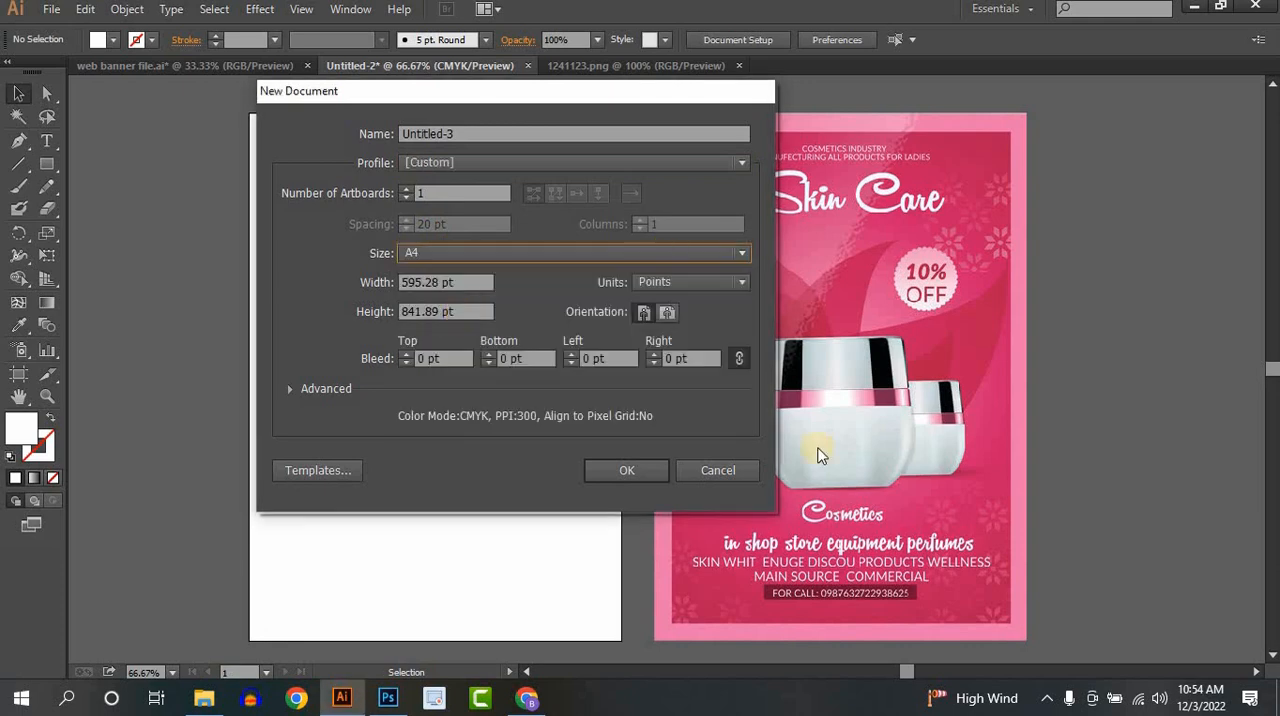
click(720, 476)
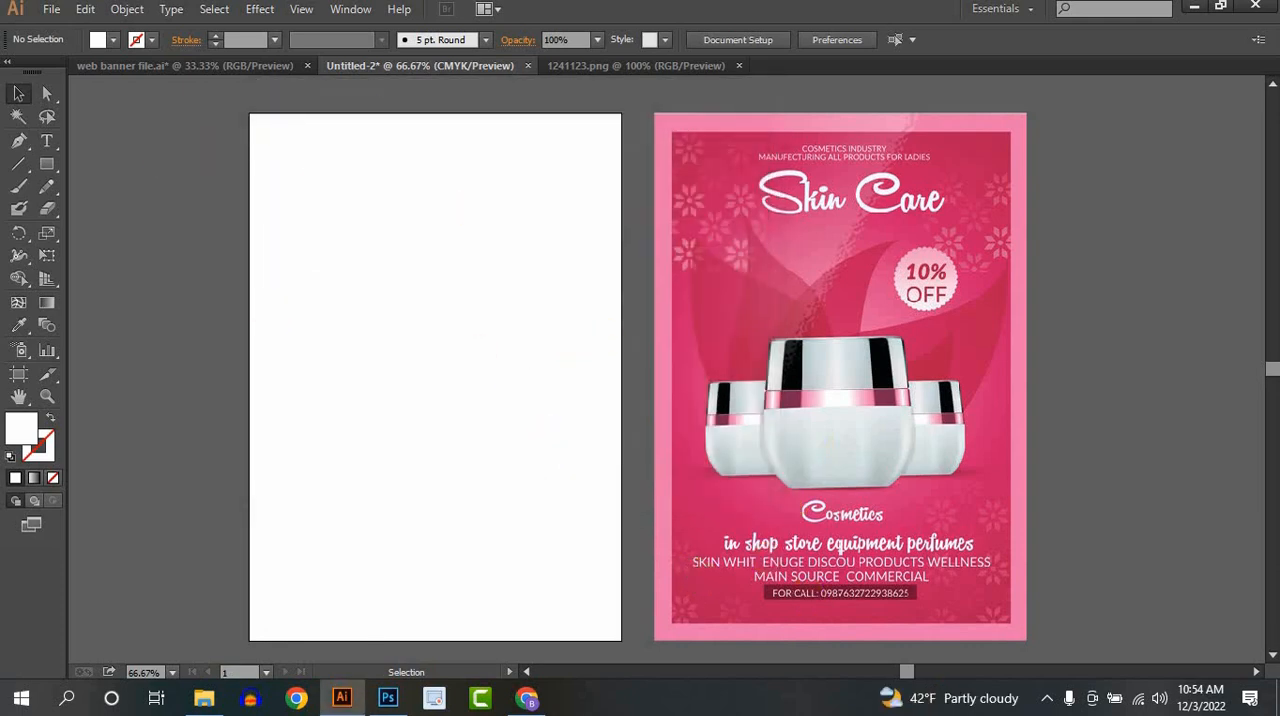
- Draw a rectangle covering the whole blank artboard and fill it with the light pink sampled from the reference poster's border
click(45, 162)
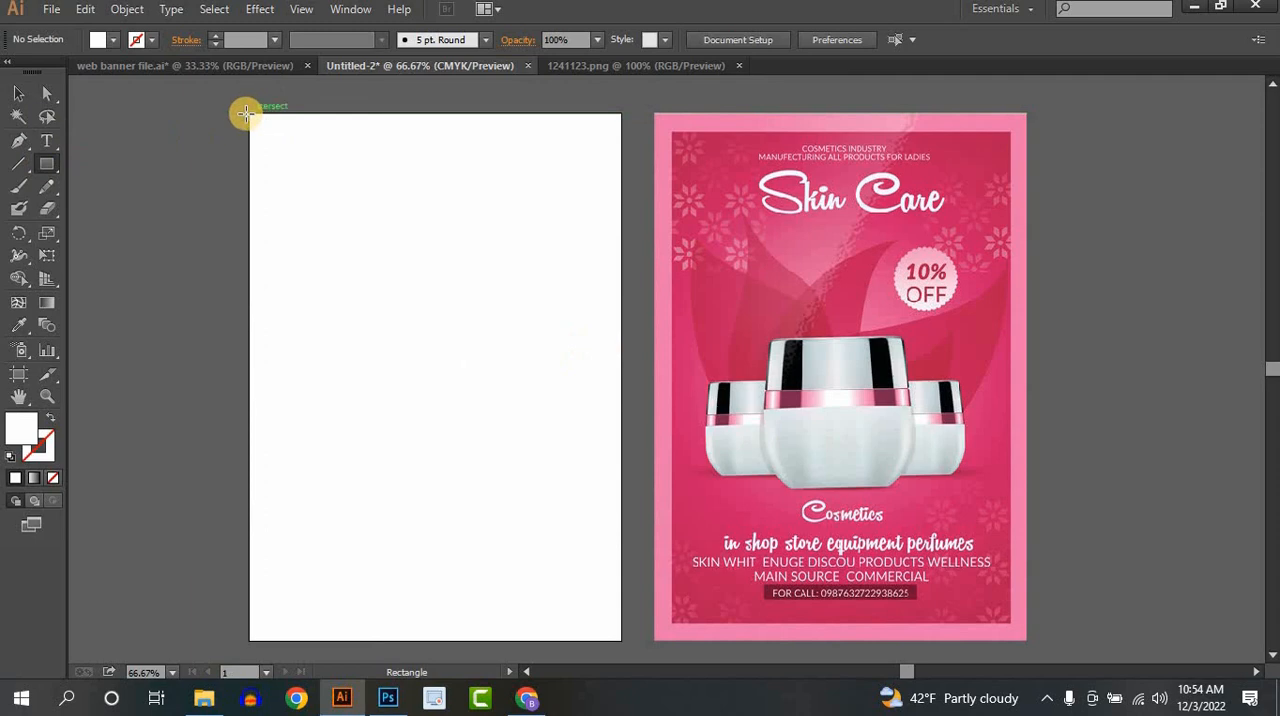
drag(250, 113, 621, 639)
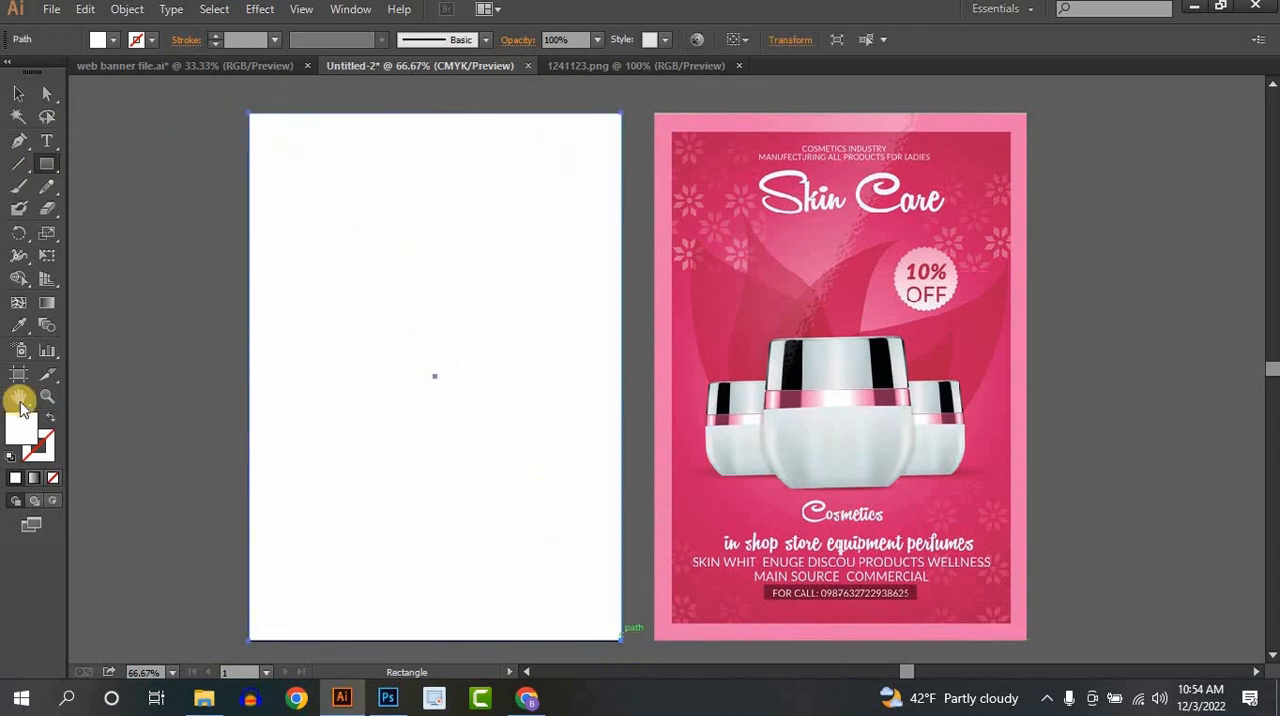
click(17, 327)
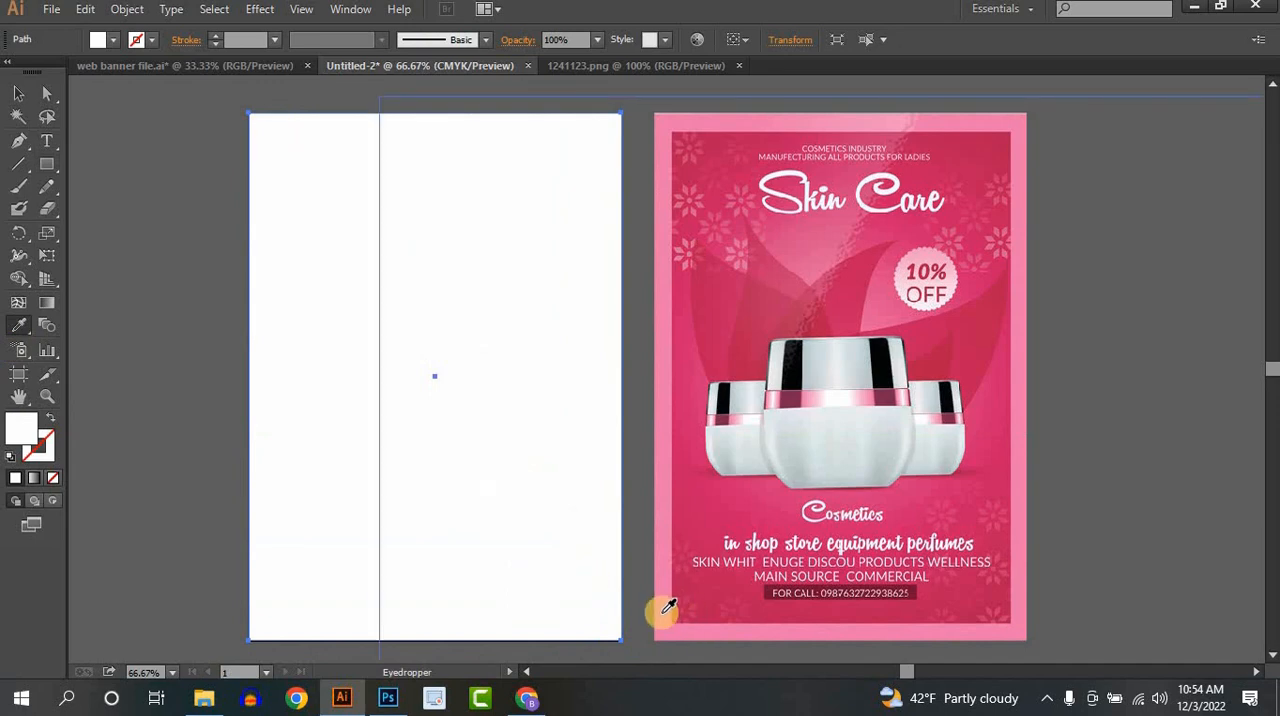
click(663, 611)
click(18, 93)
click(94, 183)
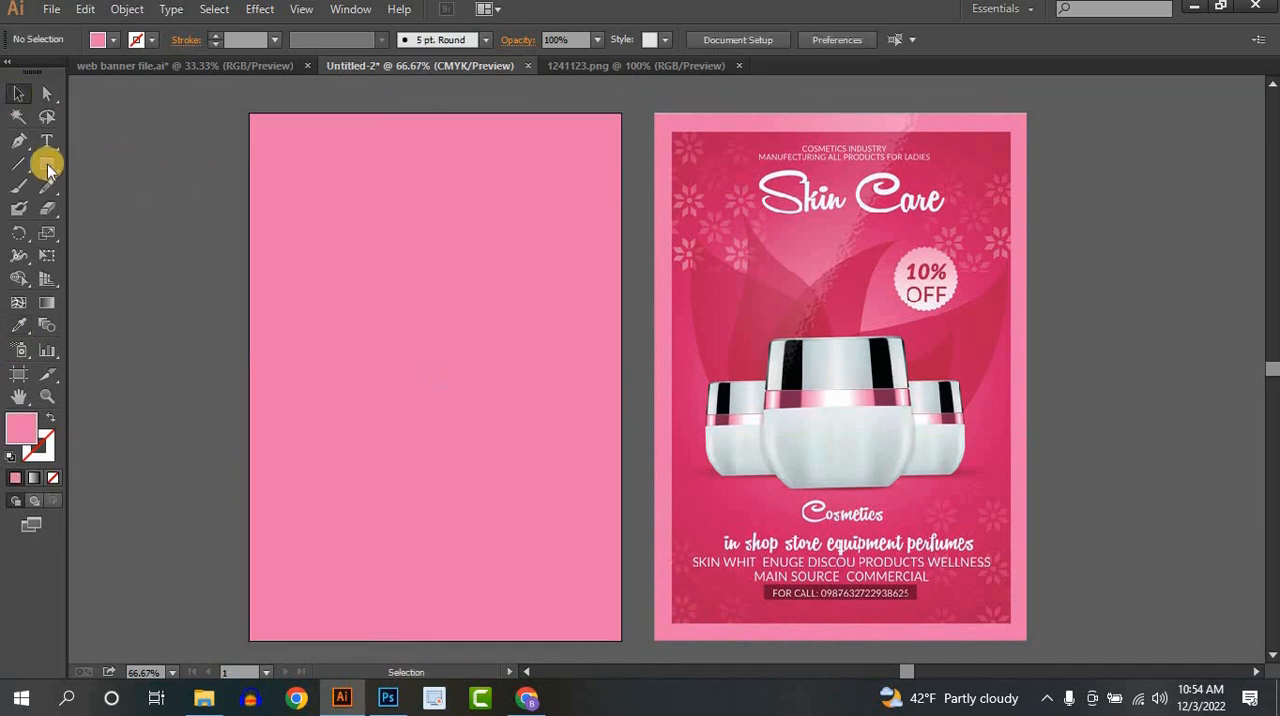
- Draw a smaller rectangle inset evenly inside the pink one and fill it with the dark crimson sampled from the reference poster's upper corner
click(47, 166)
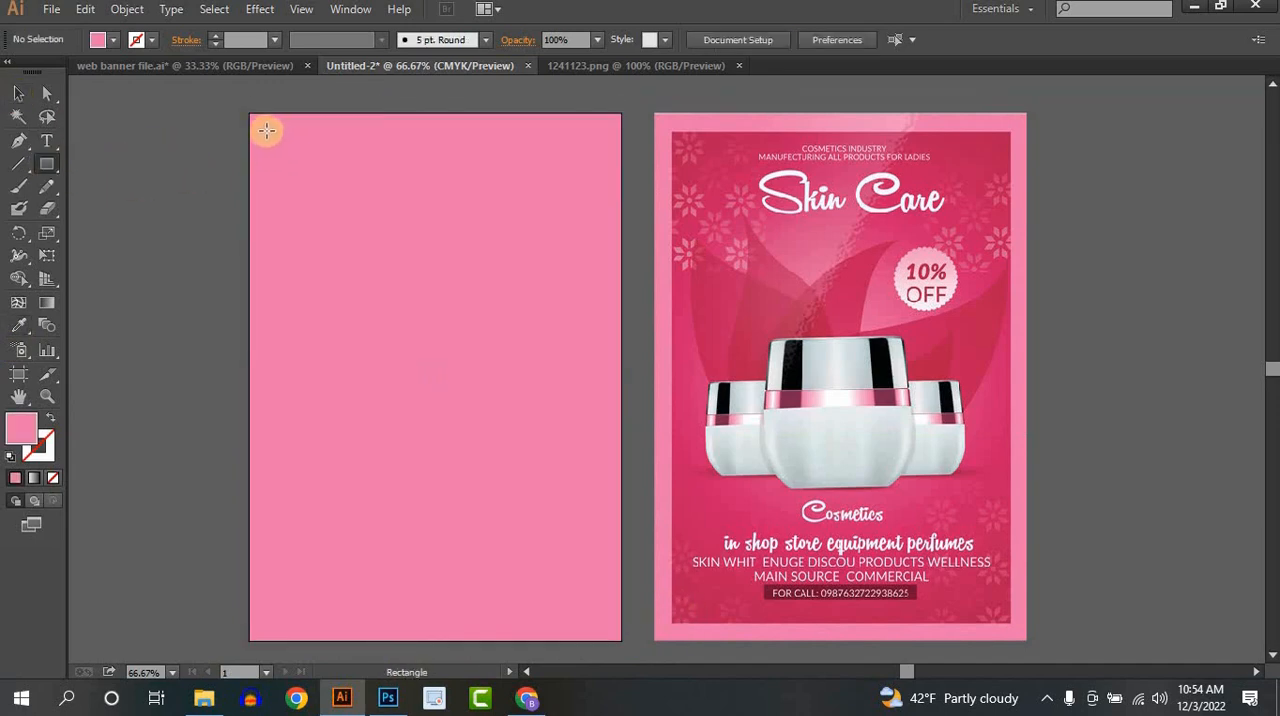
drag(267, 130, 600, 624)
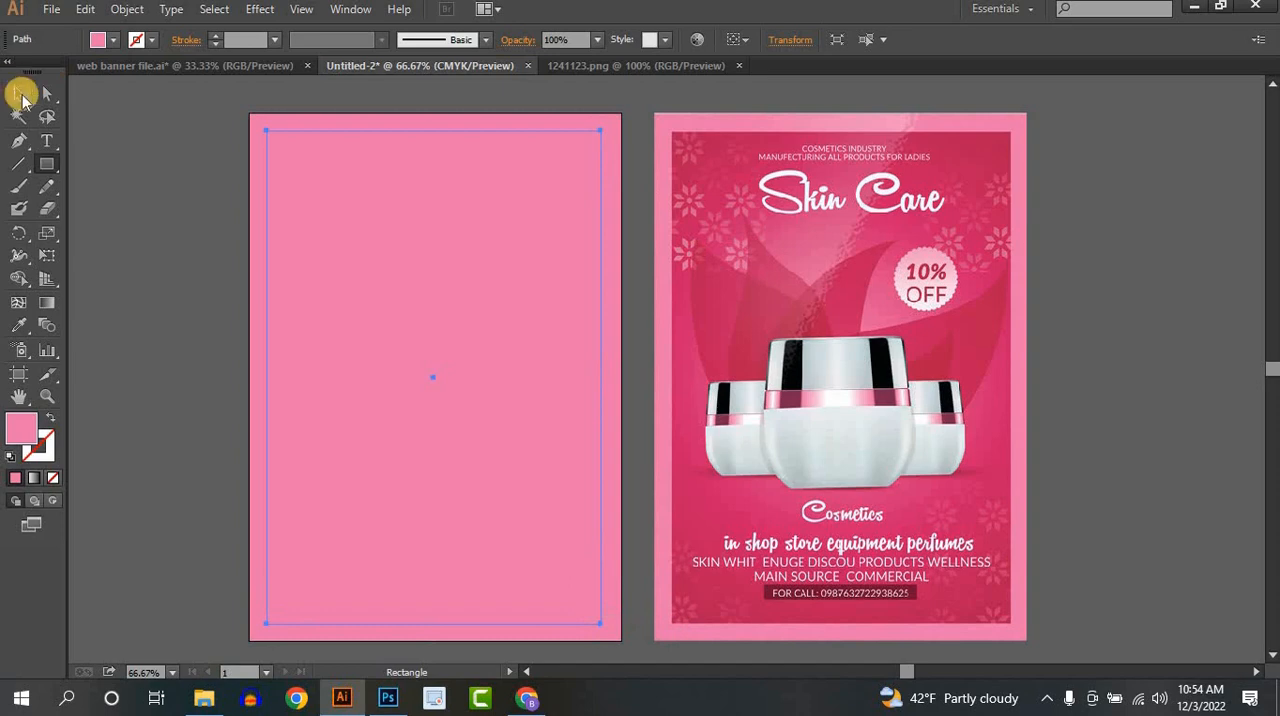
click(18, 325)
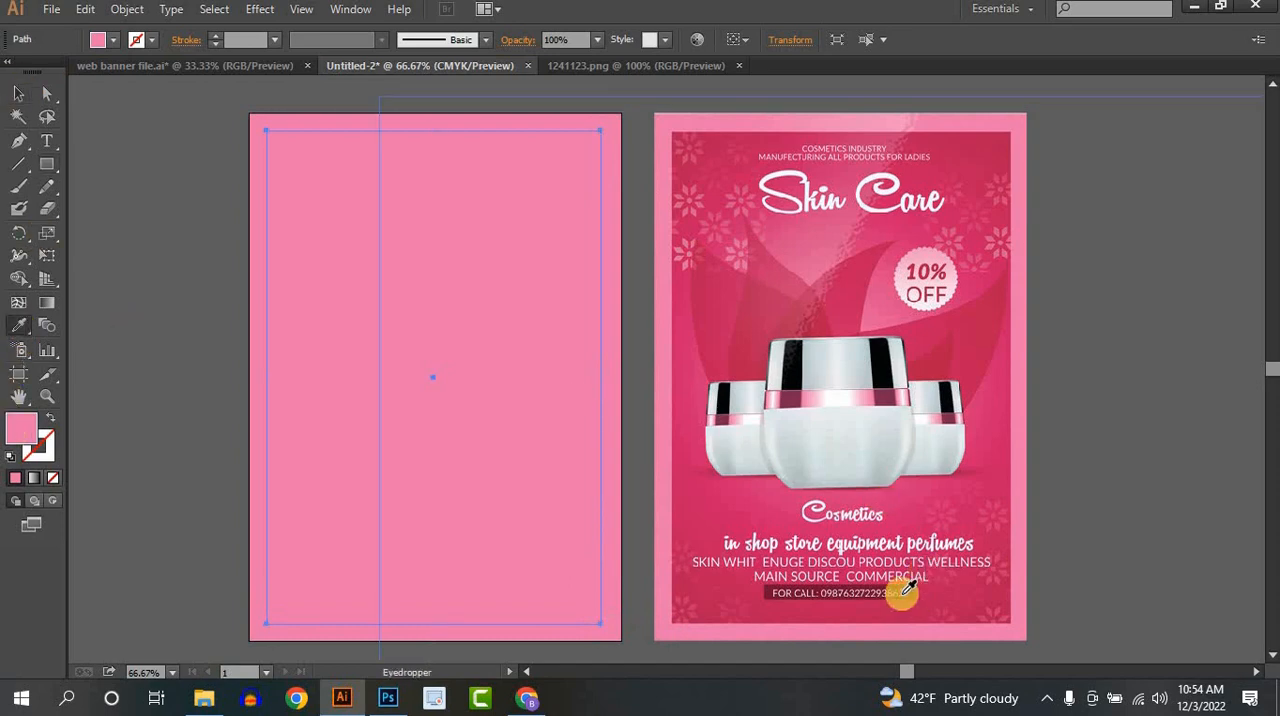
click(997, 130)
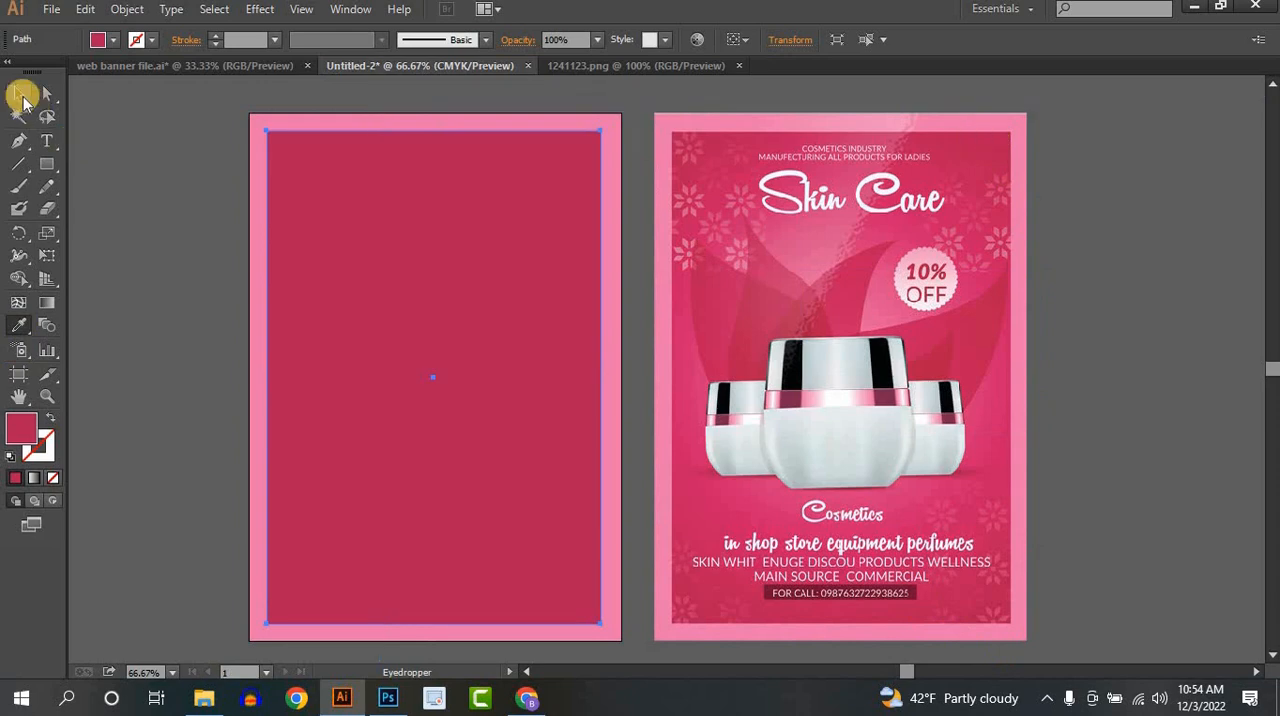
click(13, 96)
click(189, 177)
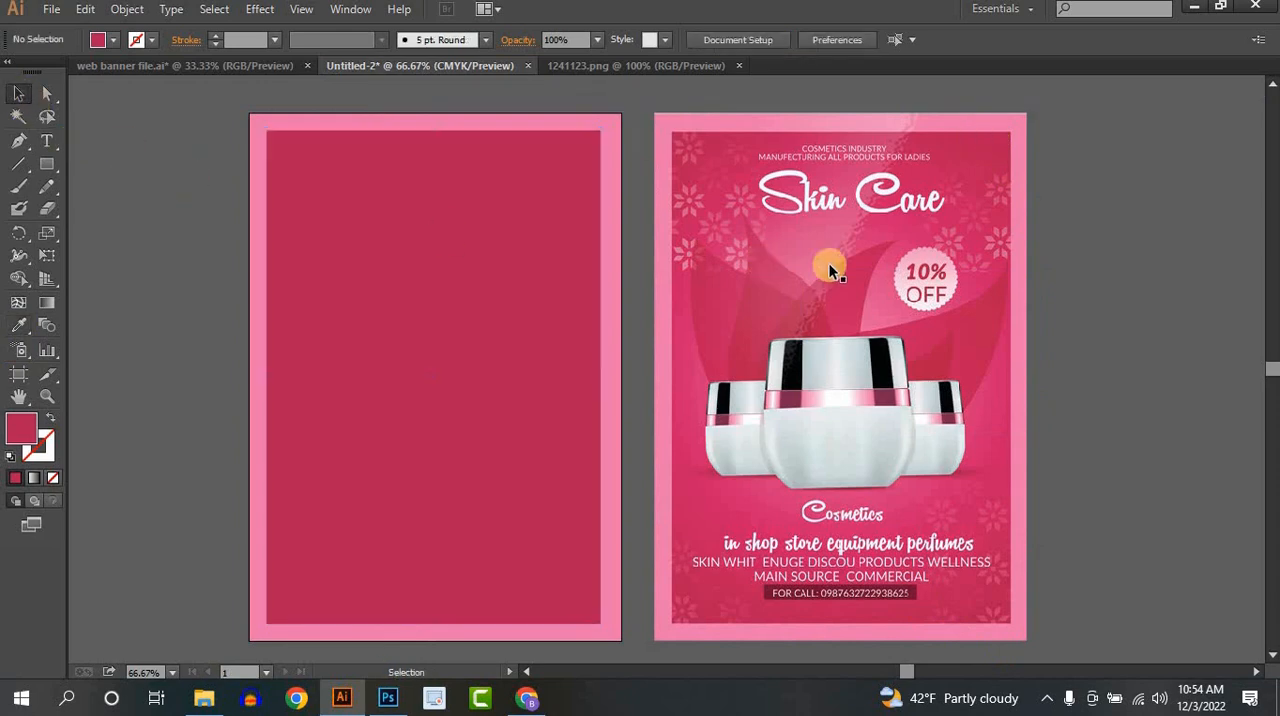
click(580, 345)
click(1120, 335)
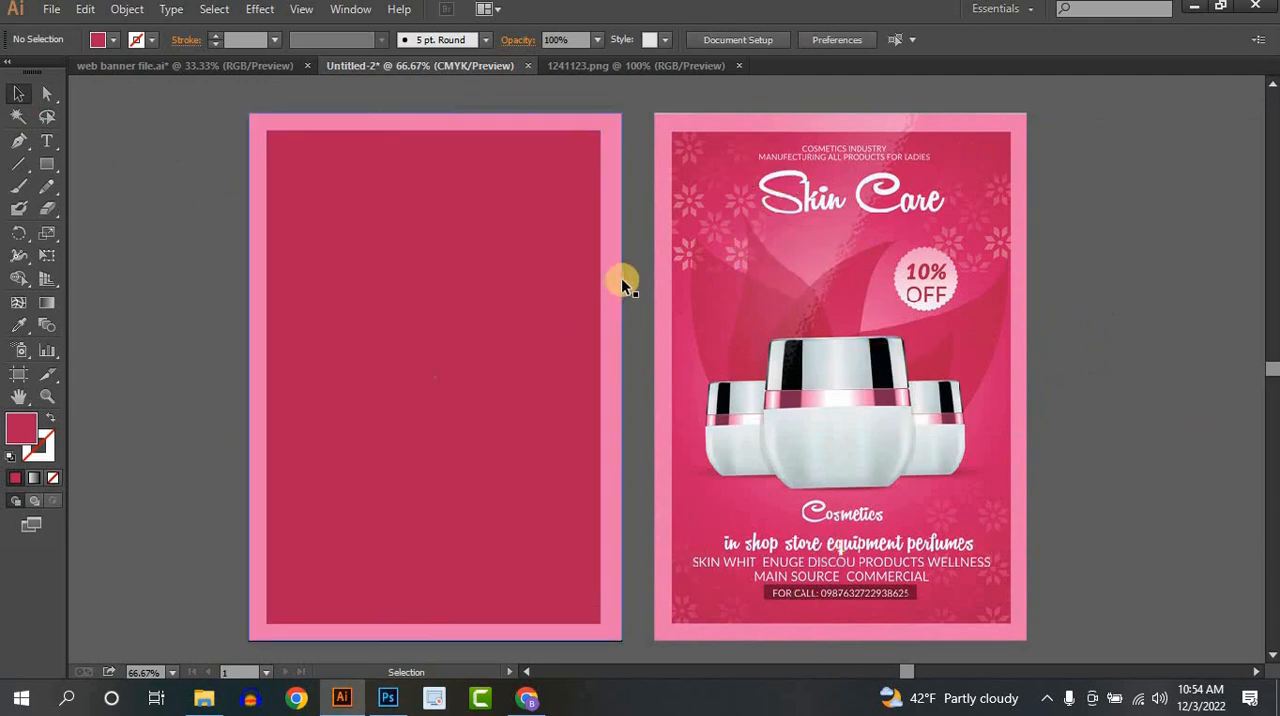
click(436, 325)
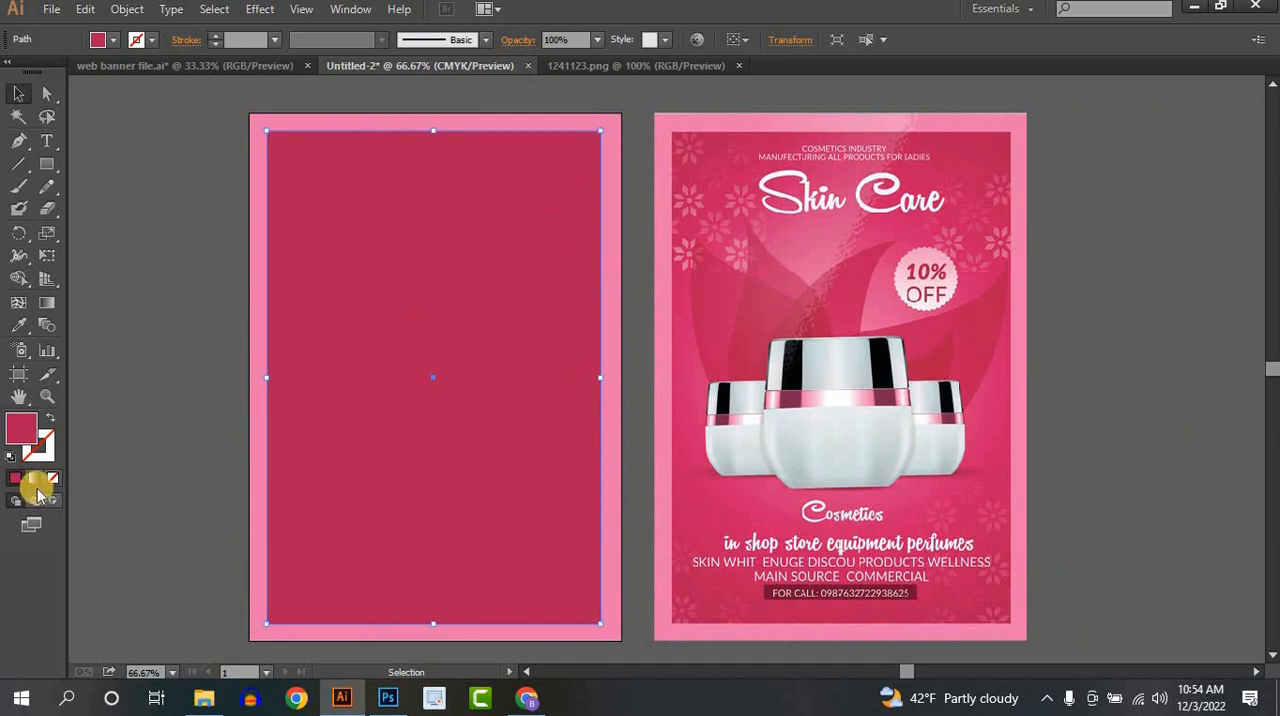
click(646, 354)
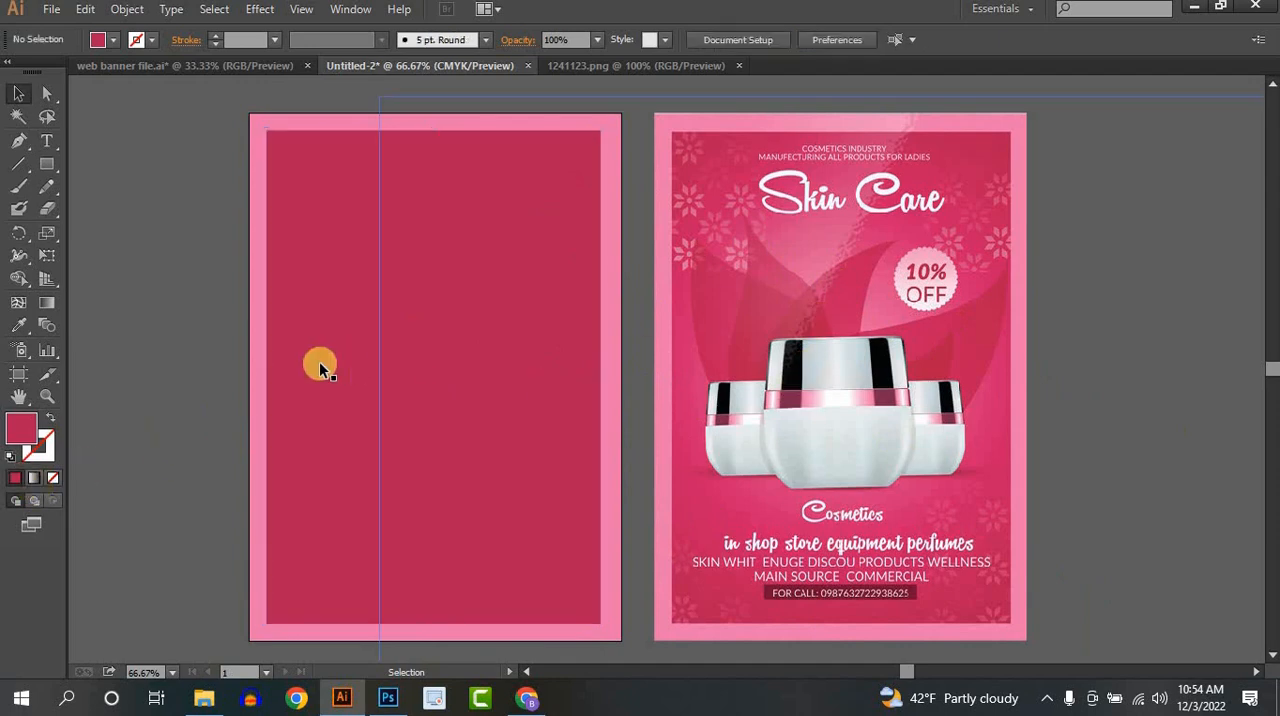
click(434, 366)
click(210, 346)
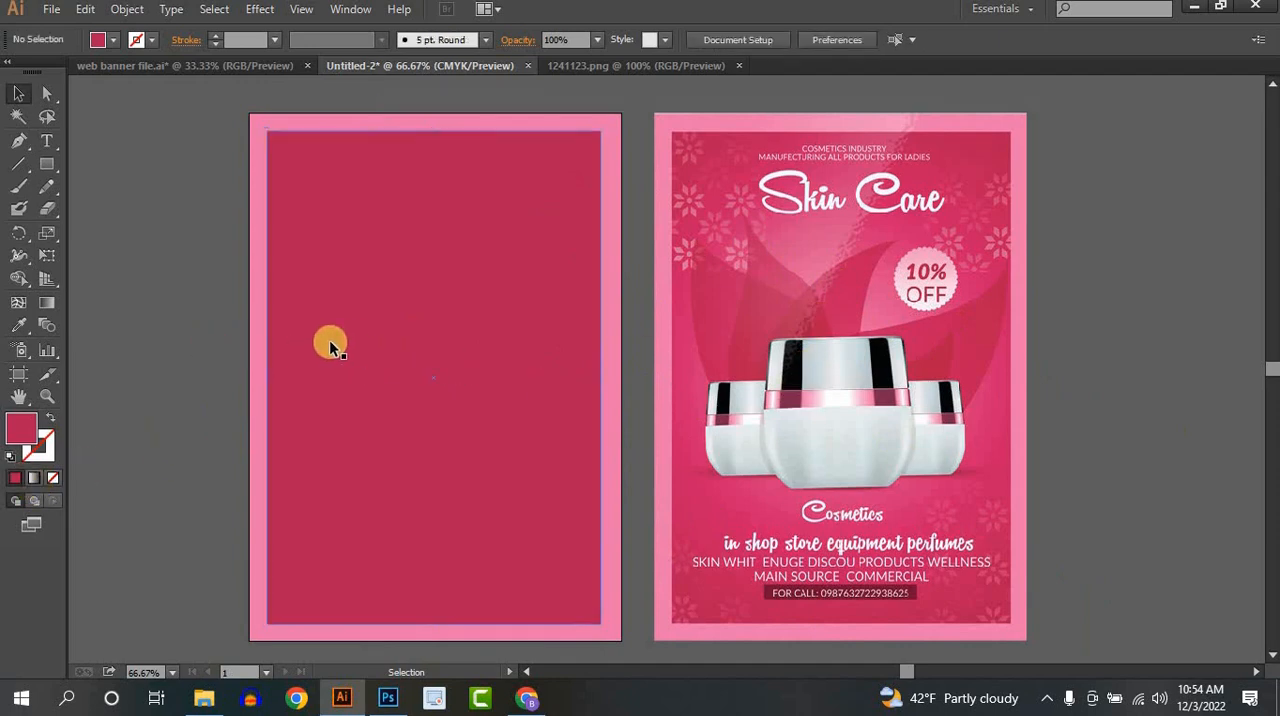
- Add a gradient mesh point to the crimson rectangle, slightly above its centre
click(378, 352)
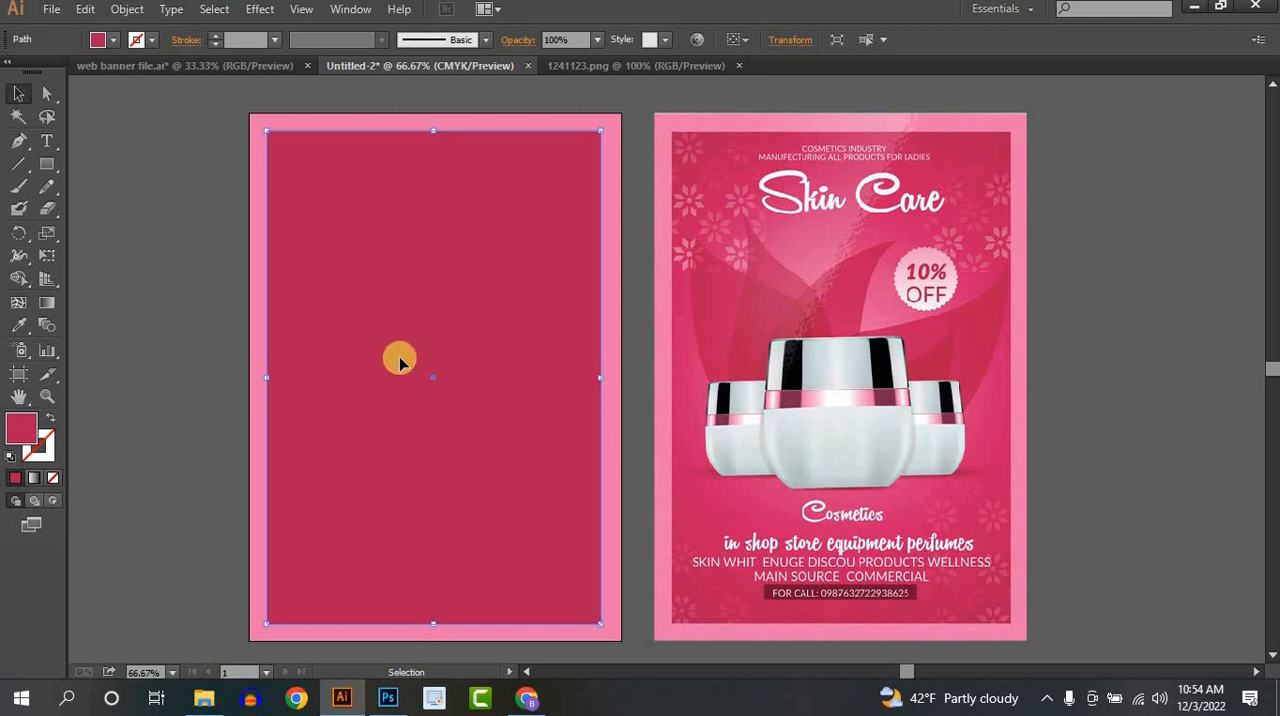
click(17, 304)
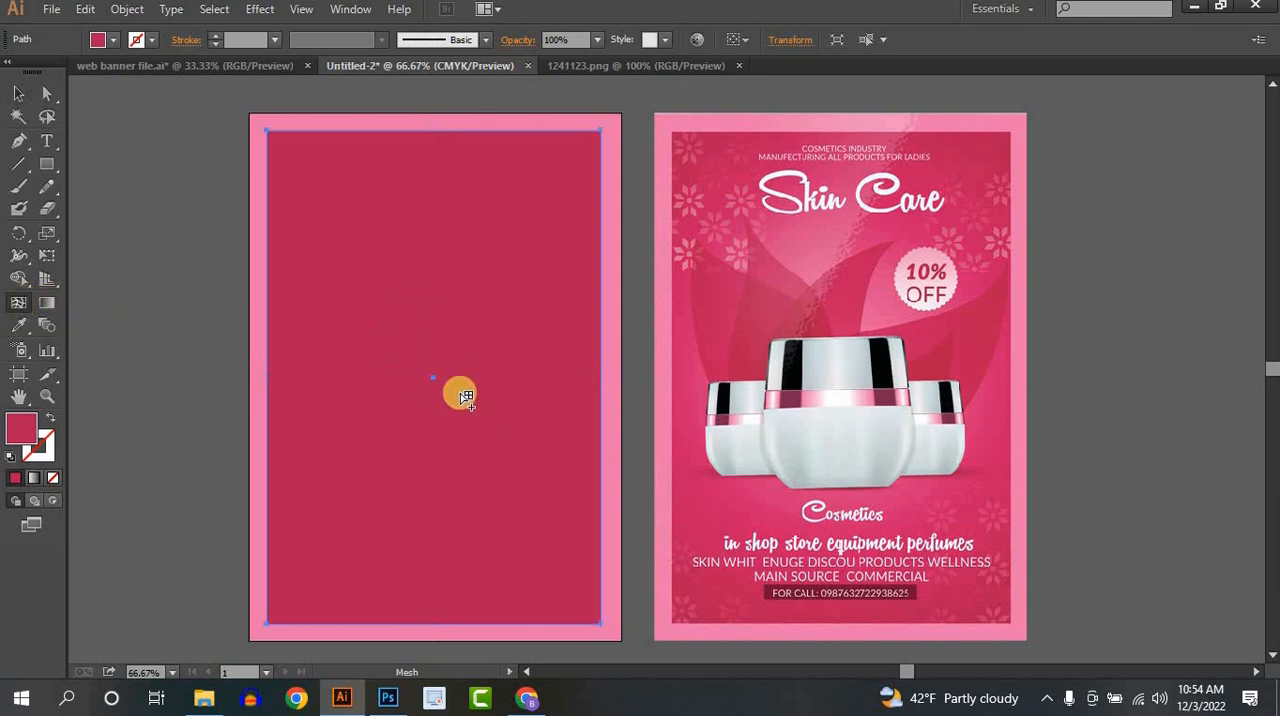
click(438, 333)
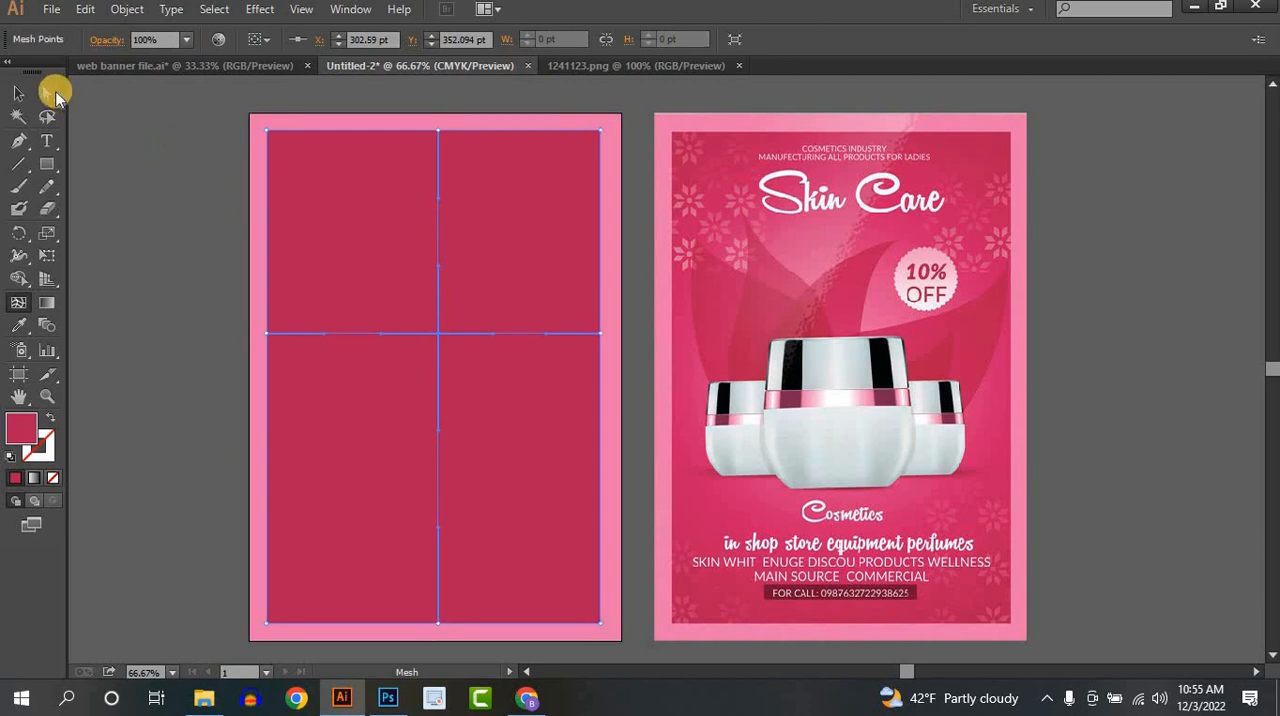
- Recolour the central mesh point with the lighter pink sampled from the middle of the reference poster to create a soft glow
click(47, 93)
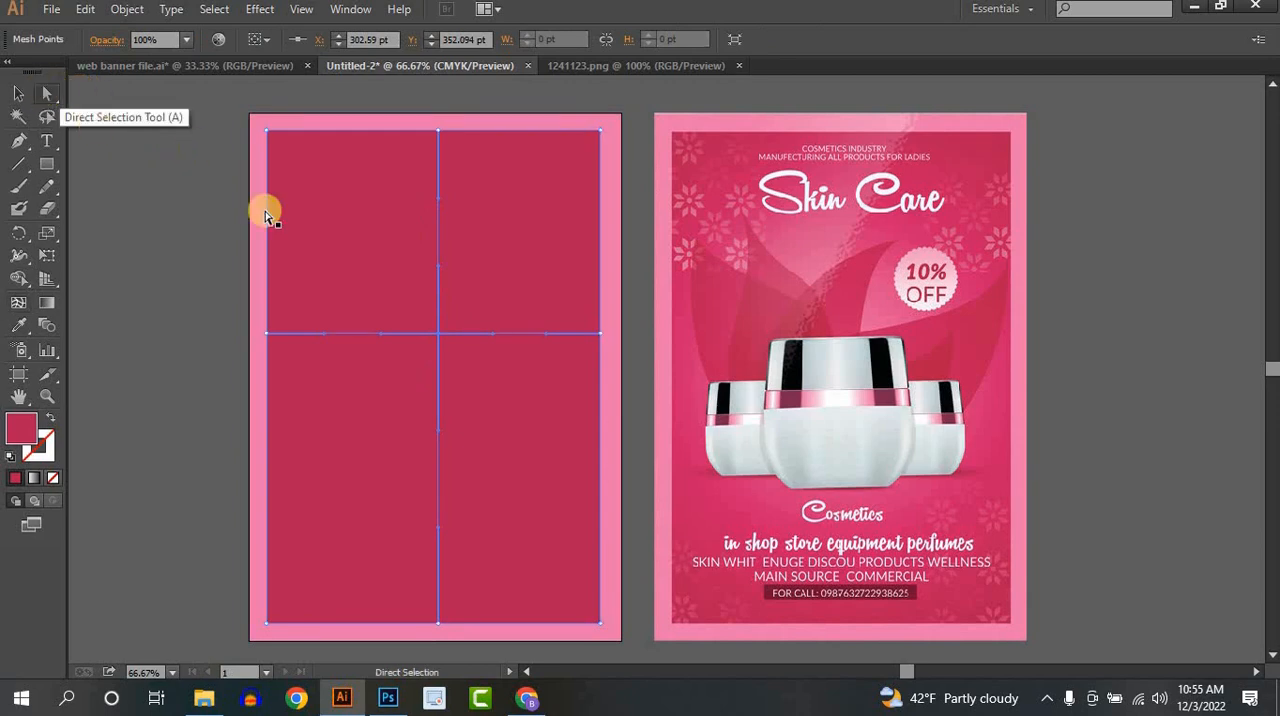
click(438, 333)
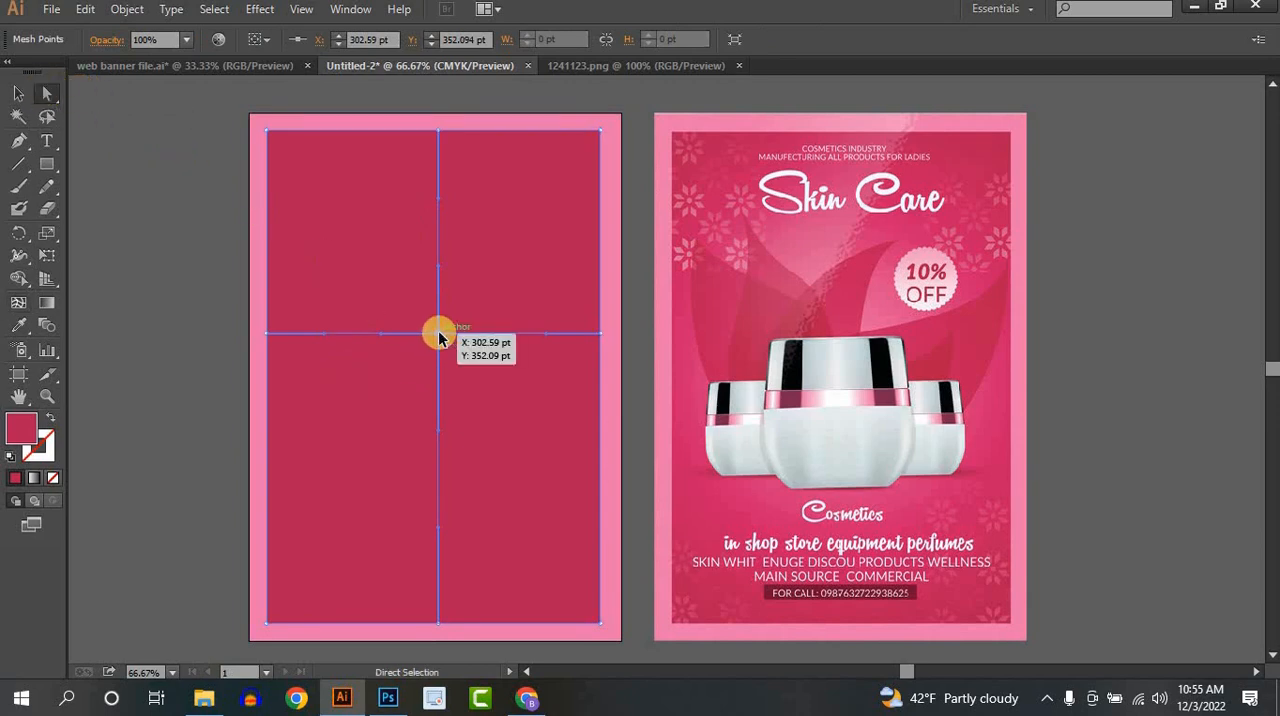
click(18, 325)
click(820, 261)
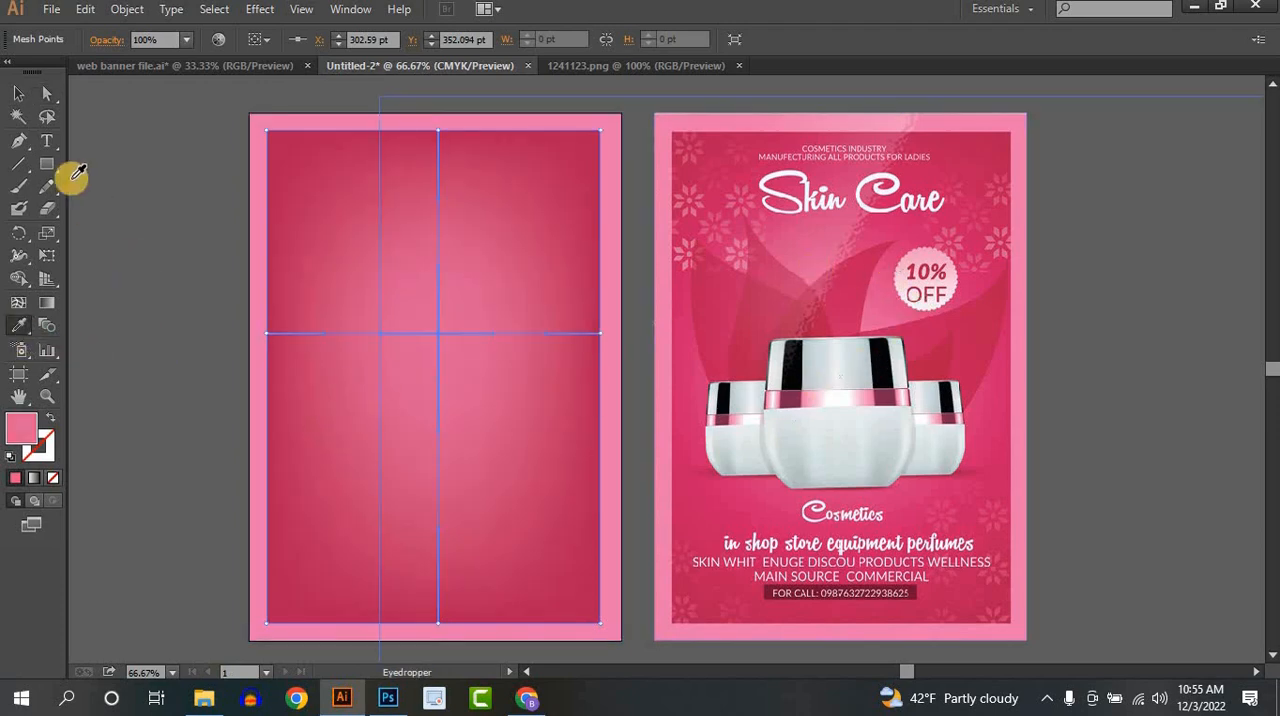
click(18, 93)
click(234, 200)
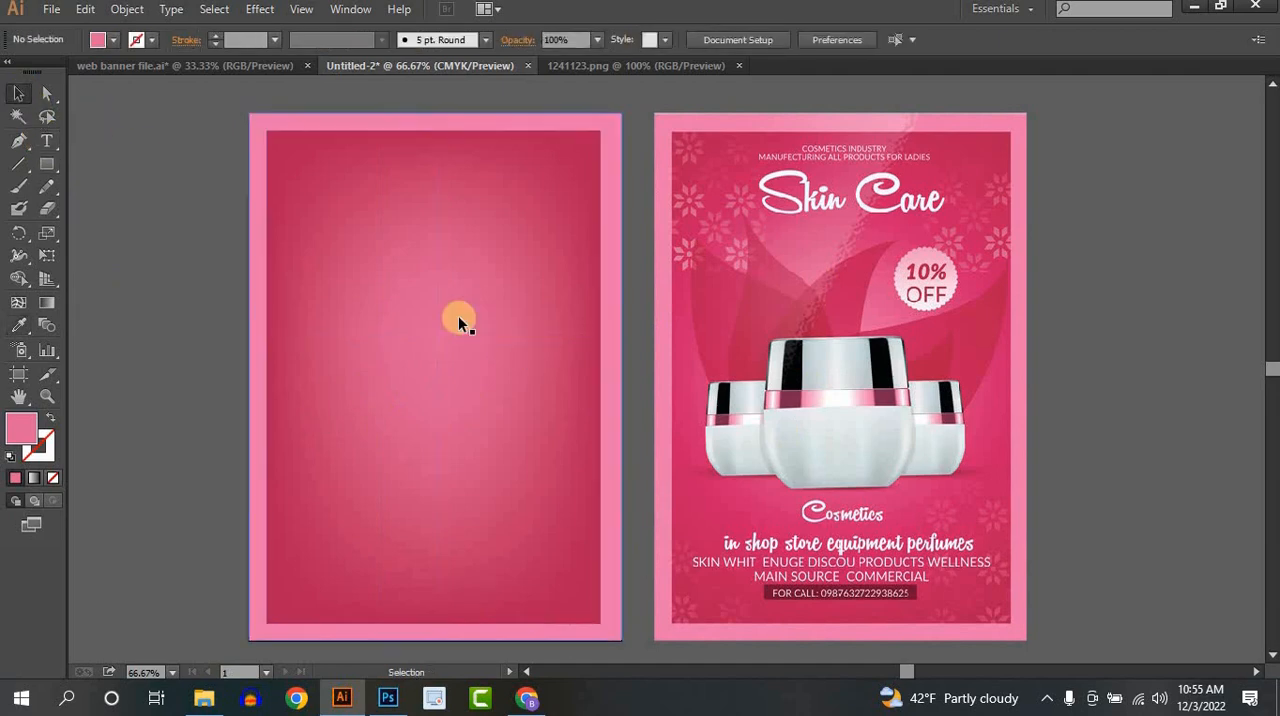
- Lock the background shapes on the artboard
scroll(587, 451, down, 2)
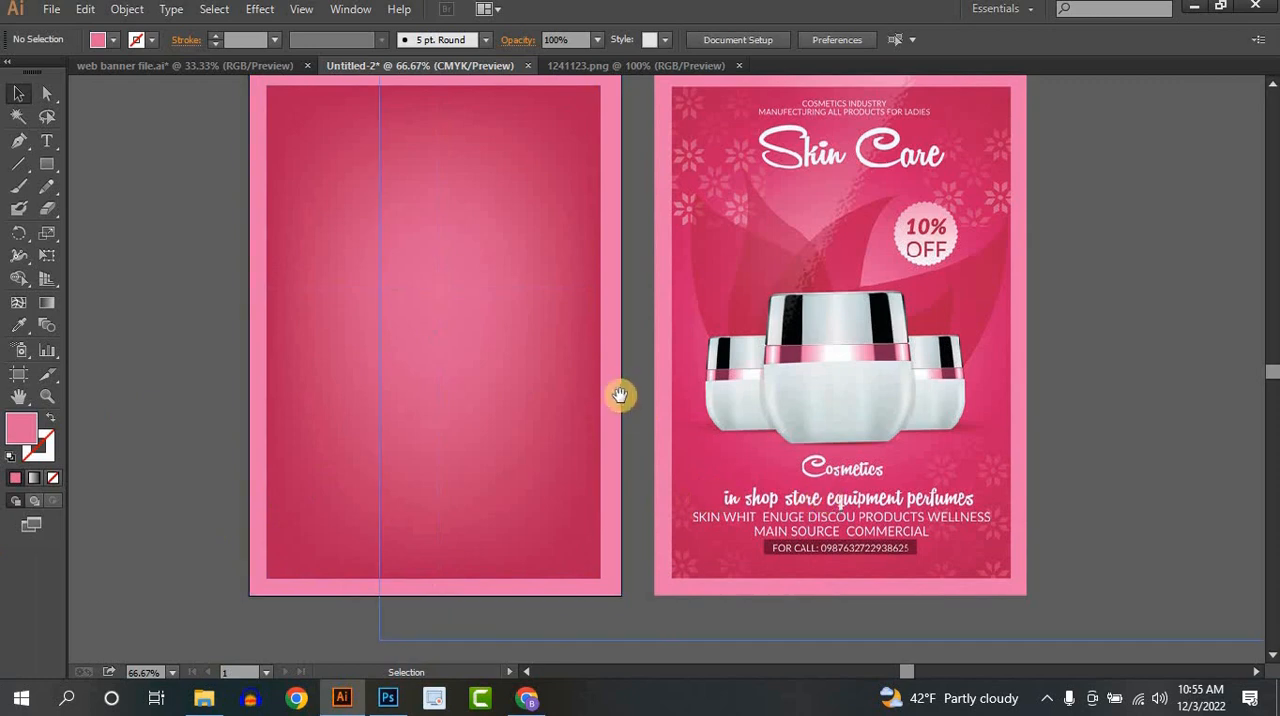
drag(620, 398, 598, 442)
click(490, 416)
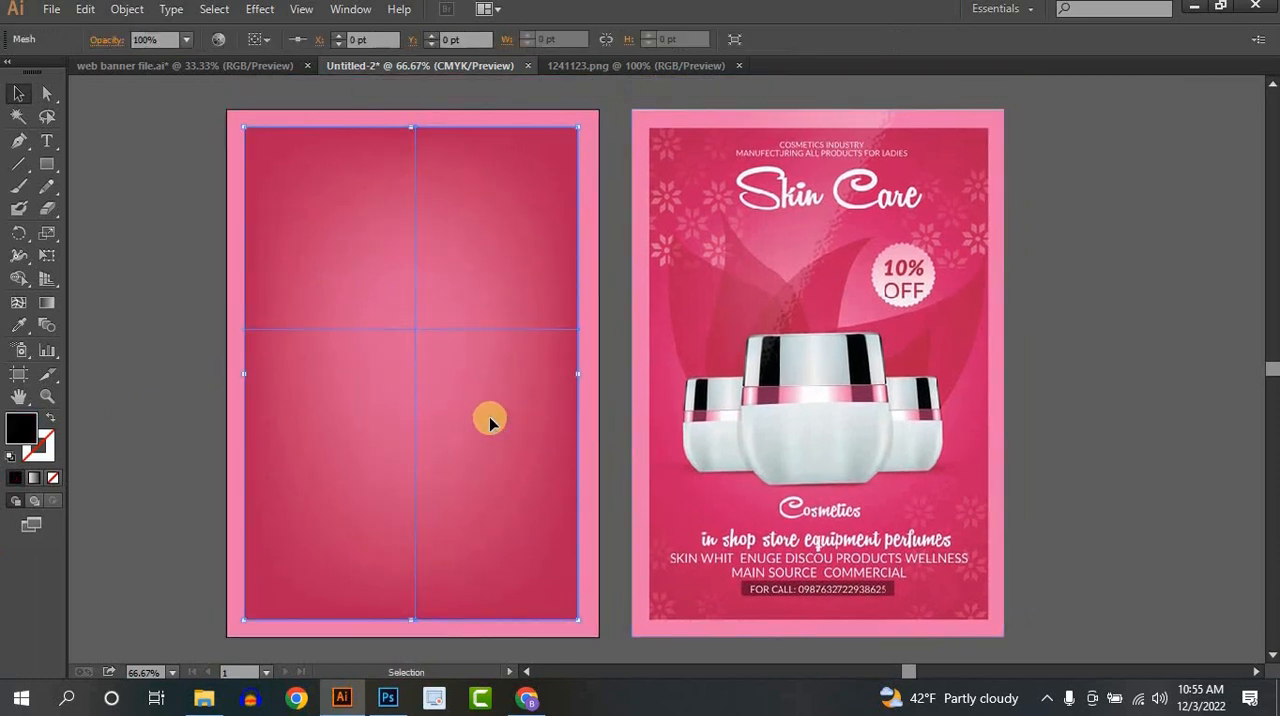
click(168, 390)
click(332, 468)
key(a)
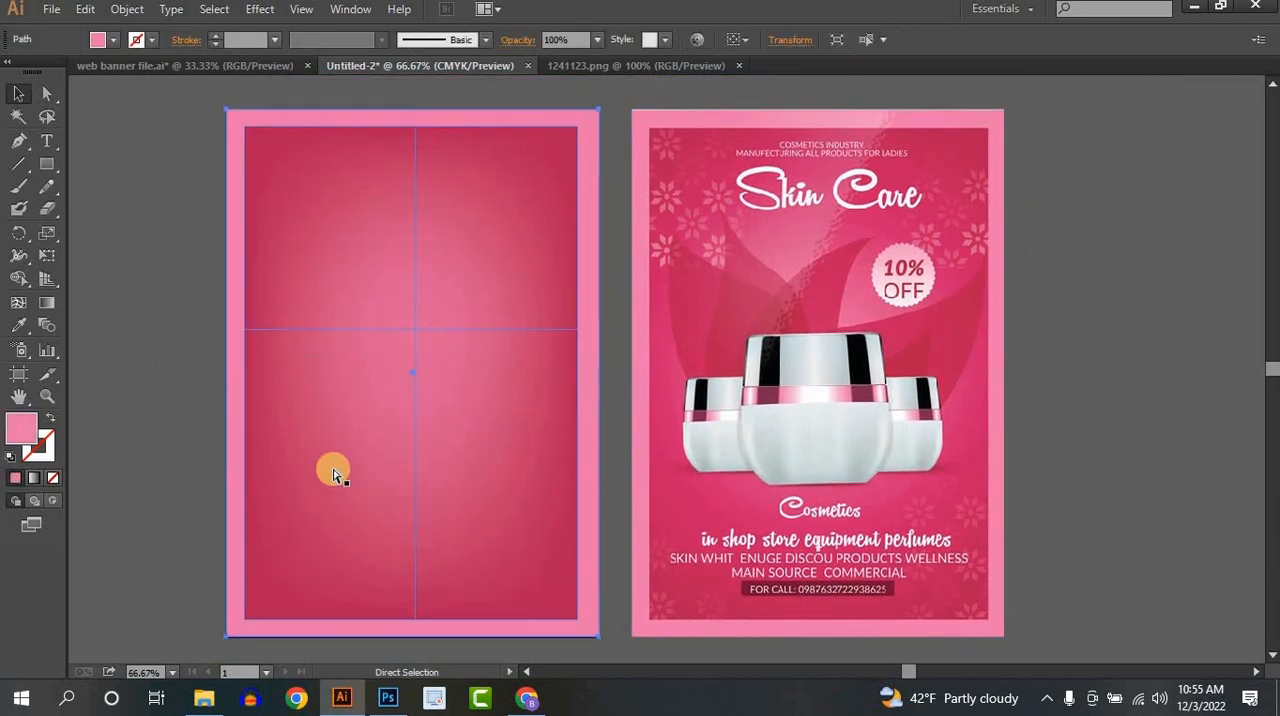
key(v)
drag(363, 437, 437, 470)
key(ctrl+z)
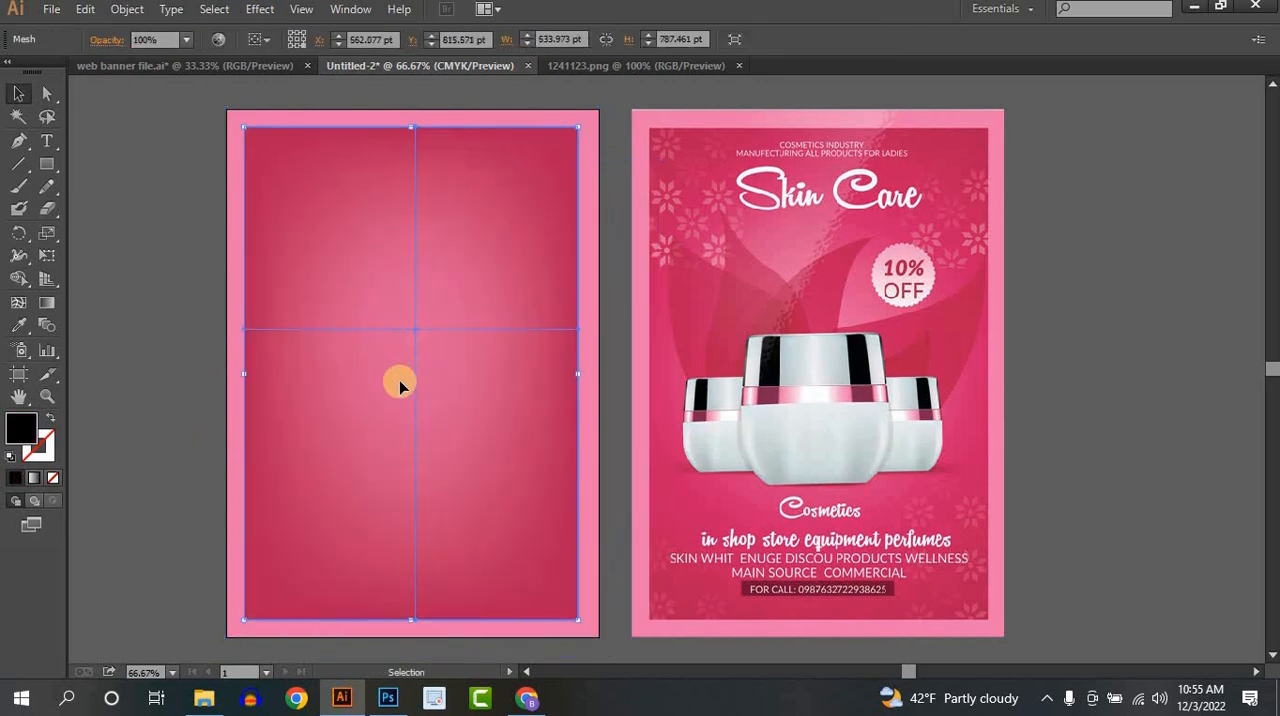
key(ctrl+2)
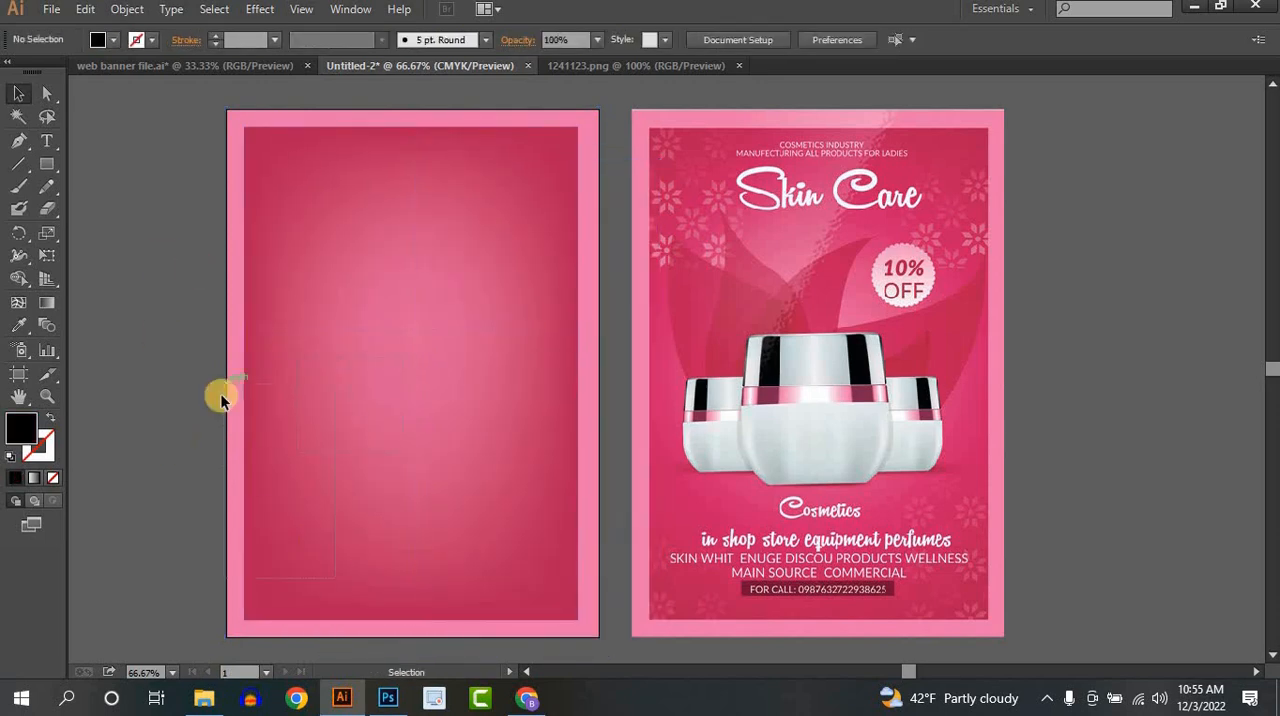
drag(426, 408, 469, 555)
- Examine the overlapping petal shapes behind the cream jars on the reference poster
scroll(432, 414, up, 1)
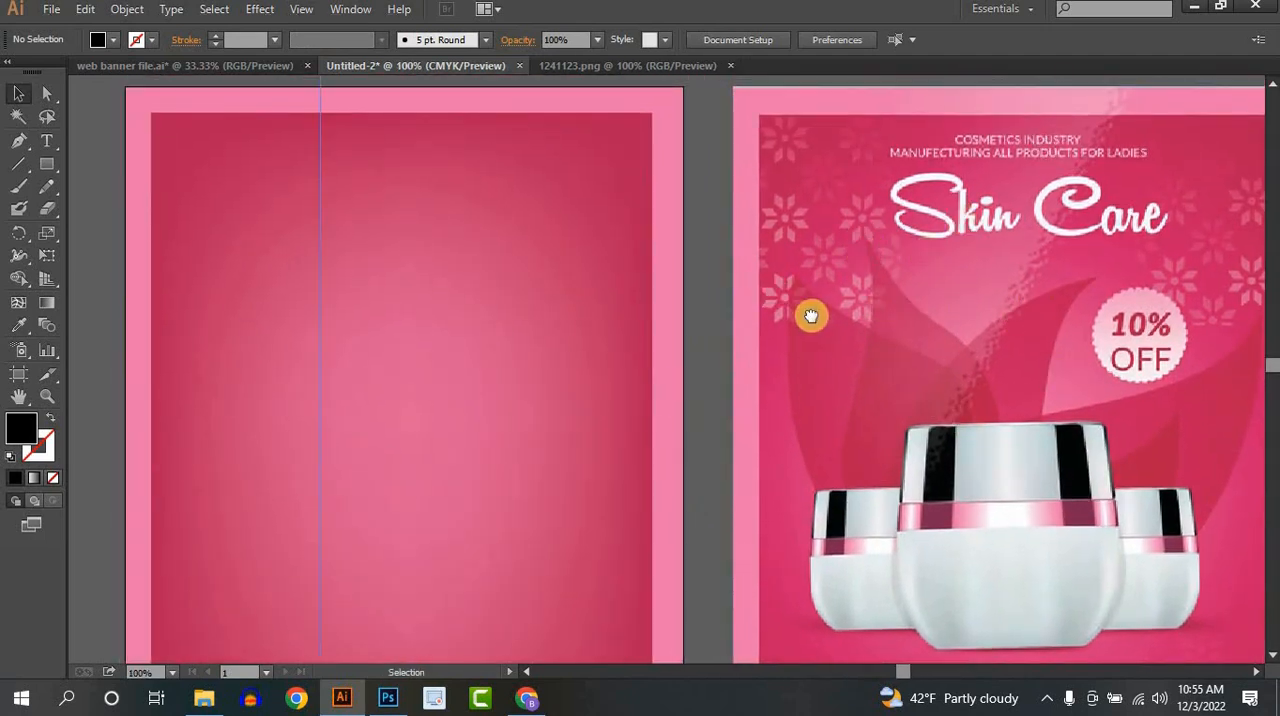
drag(811, 316, 660, 294)
scroll(766, 306, down, 1)
drag(730, 333, 846, 354)
scroll(824, 333, up, 1)
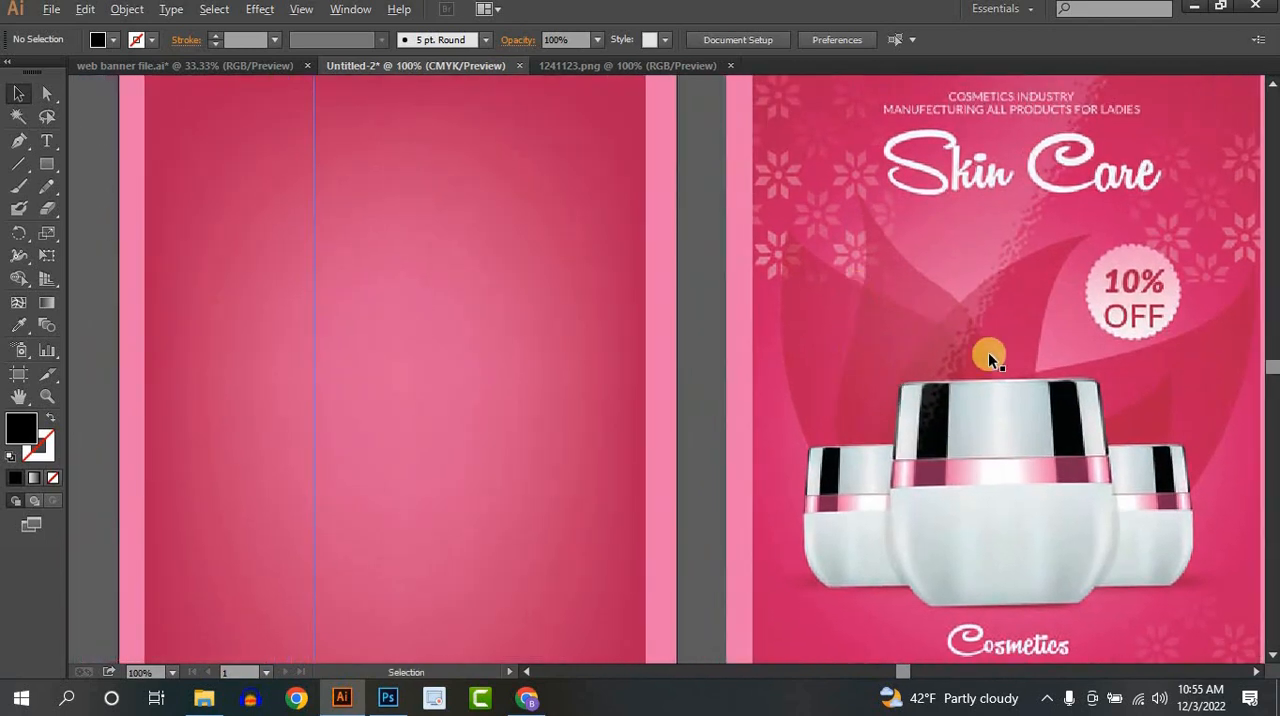
scroll(988, 352, down, 1)
drag(706, 343, 456, 327)
- Draw a black curved petal with the Pen tool, rounded near the artboard's centre and tapering to a point near the crimson area's upper-right edge
click(17, 143)
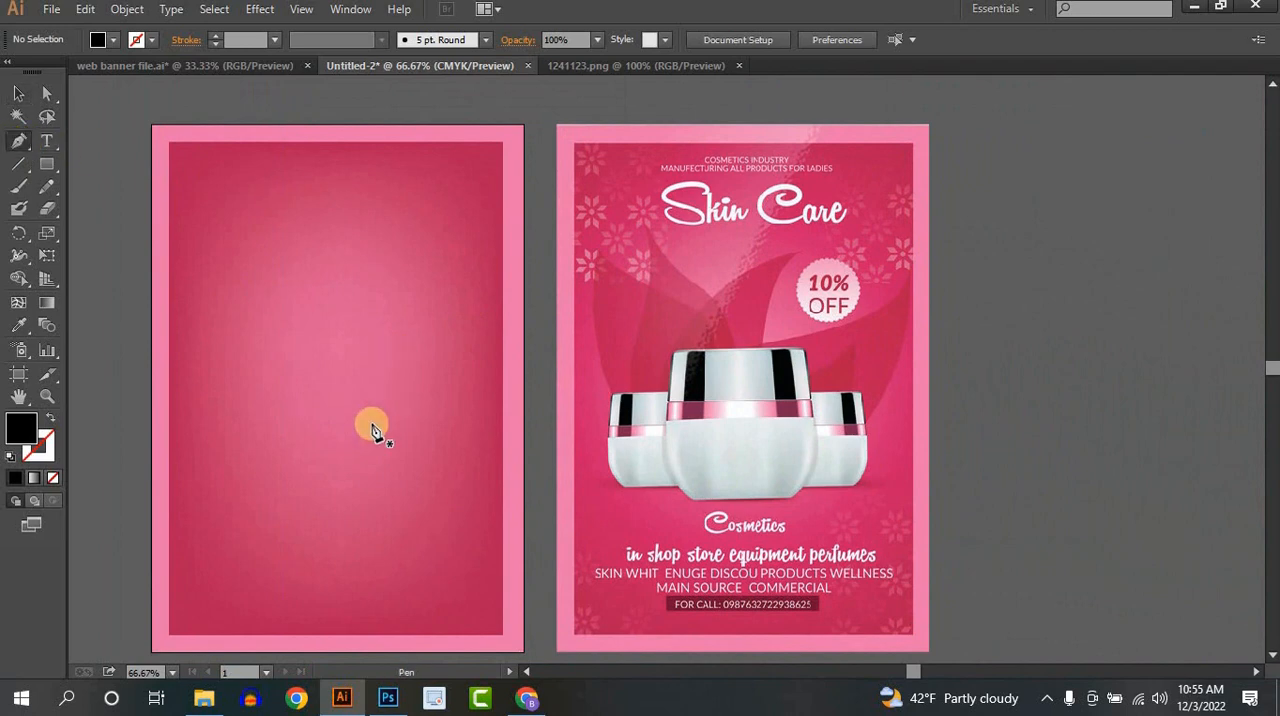
click(311, 338)
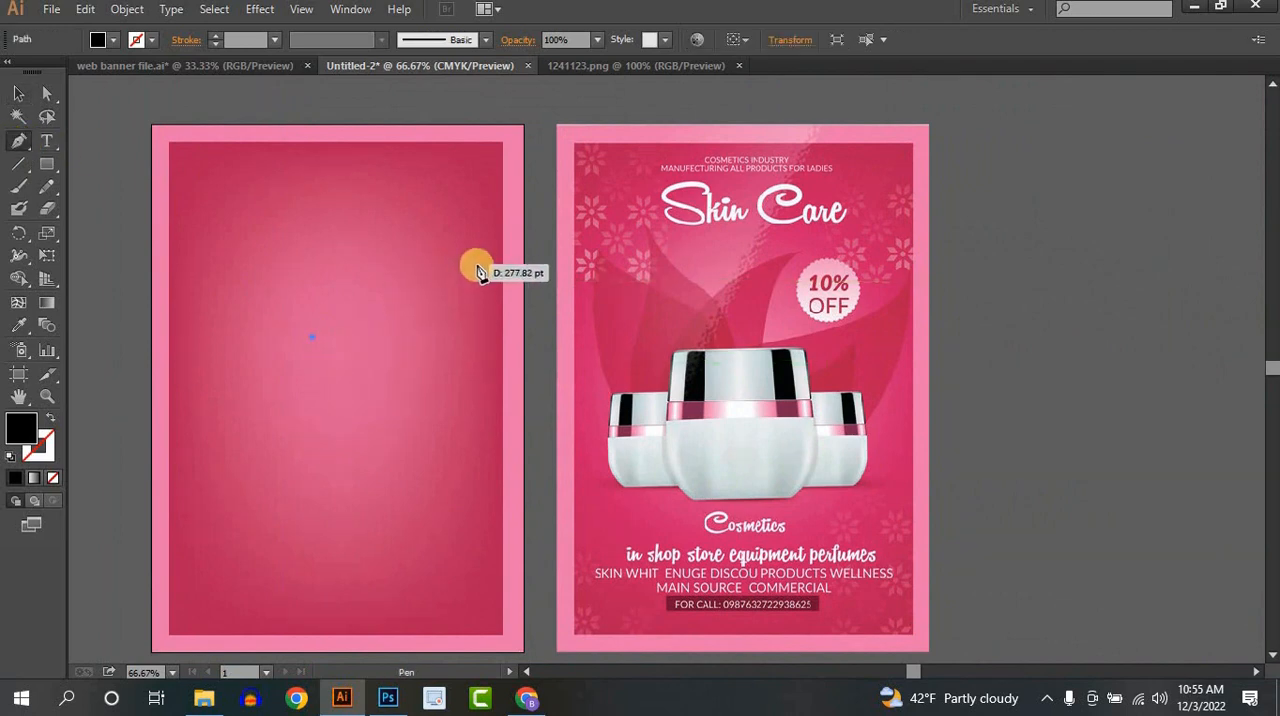
drag(491, 266, 528, 190)
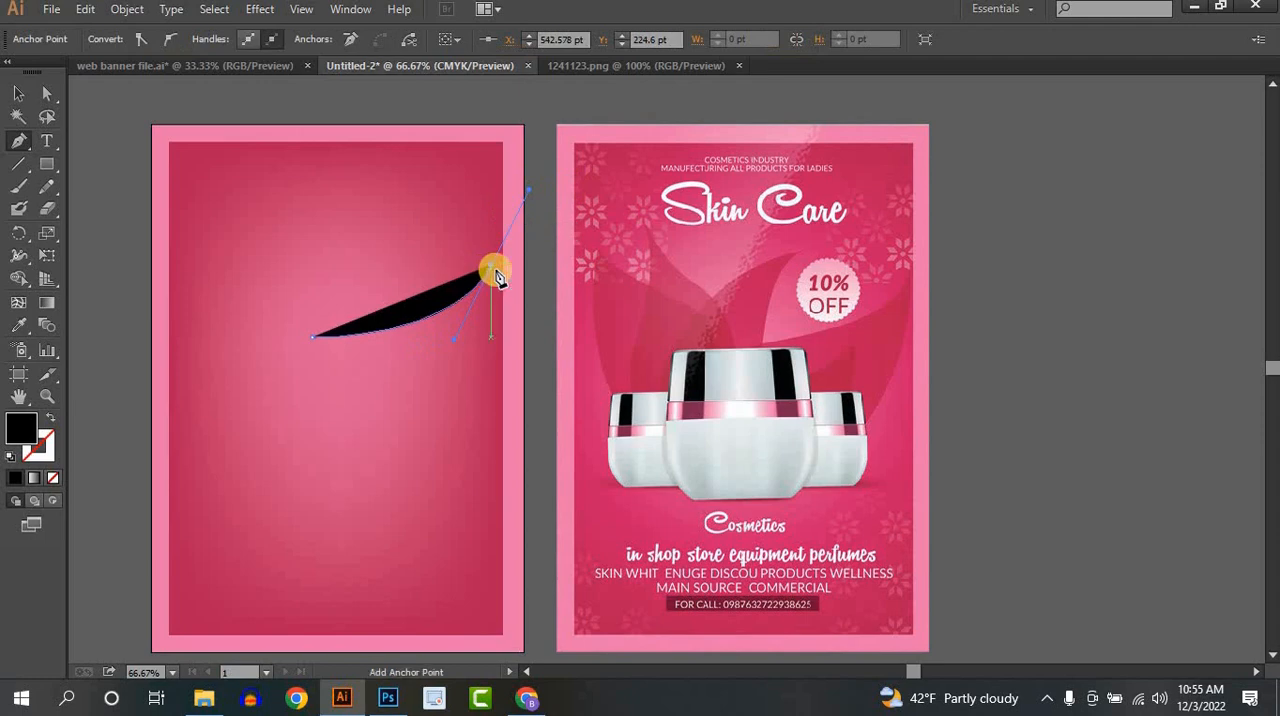
drag(491, 268, 208, 424)
click(338, 430)
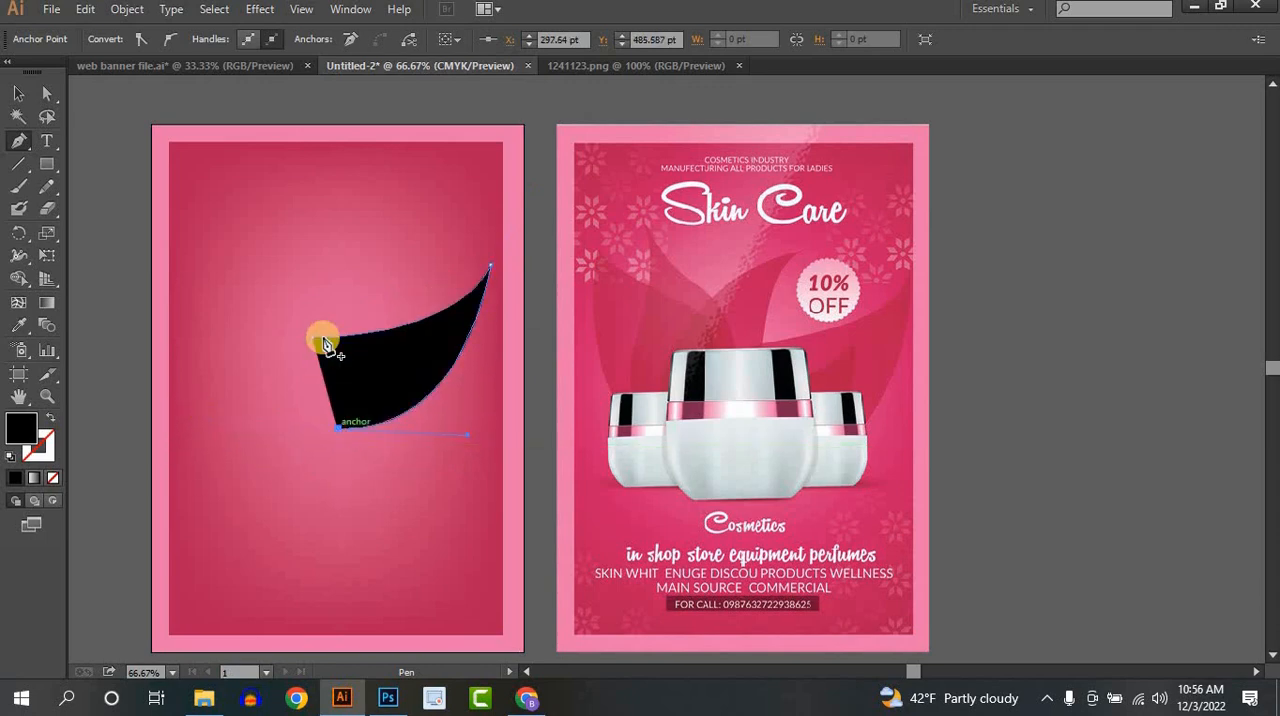
drag(313, 340, 349, 242)
click(21, 93)
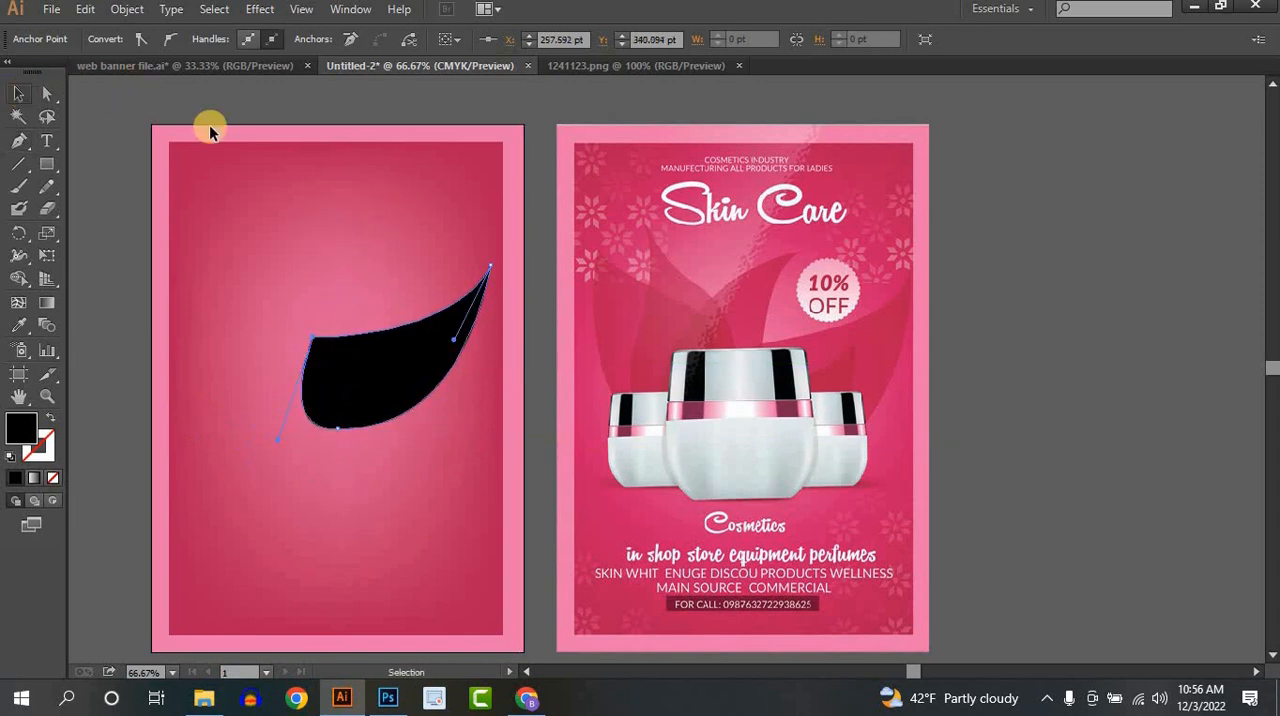
click(1031, 380)
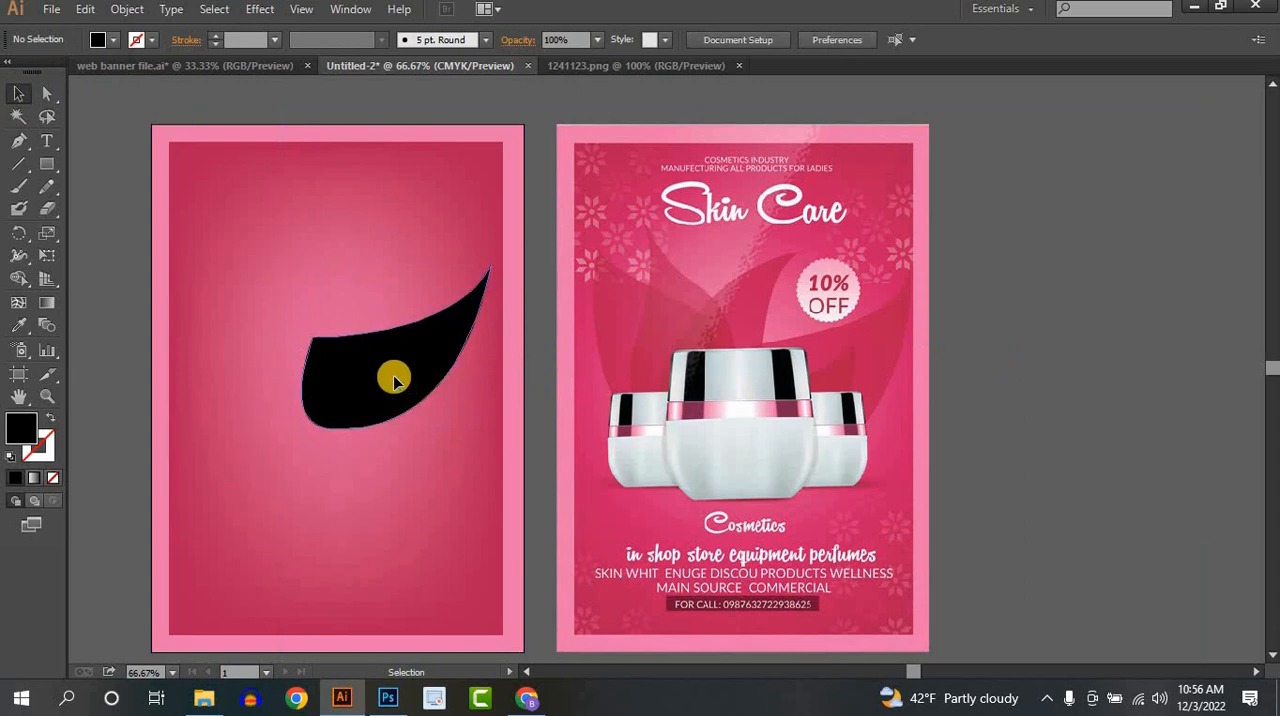
- Duplicate the black petal in place and scale the copy down toward its lower-left corner
click(395, 380)
mouse_move(417, 367)
mouse_down()
mouse_move(380, 374)
mouse_move(380, 394)
mouse_move(400, 372)
mouse_up()
key(Delete)
click(401, 388)
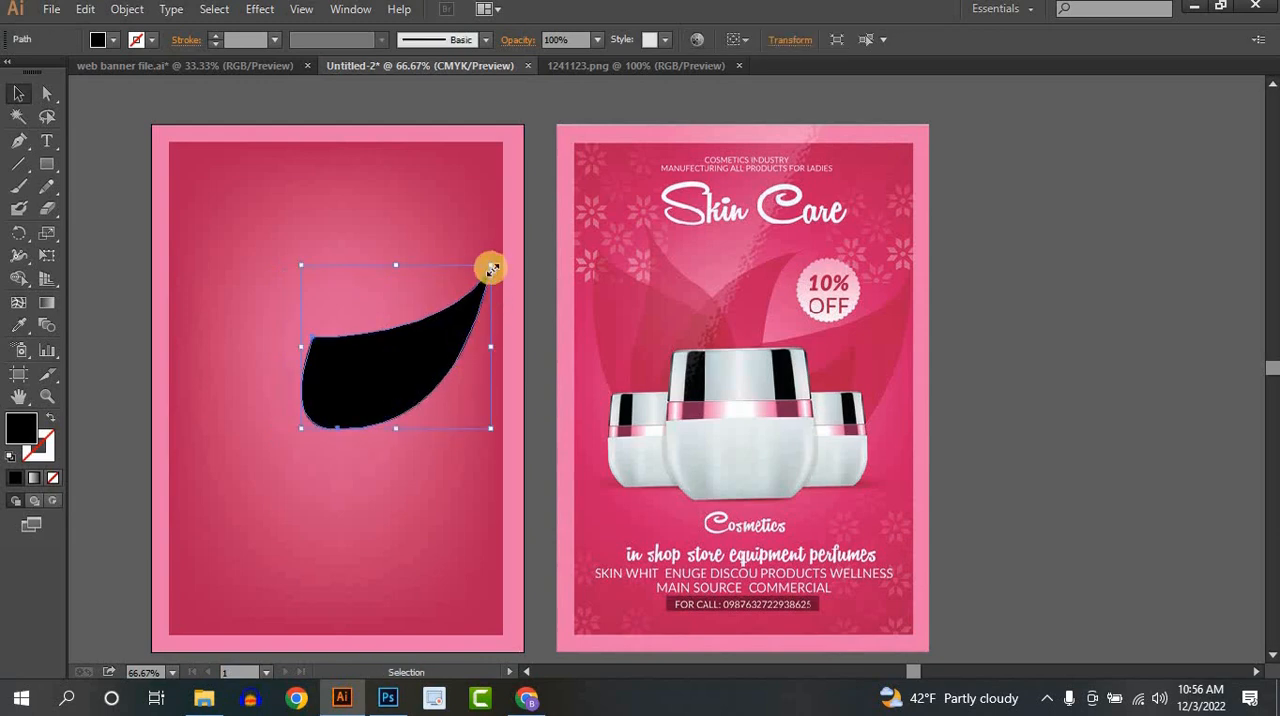
drag(490, 267, 429, 337)
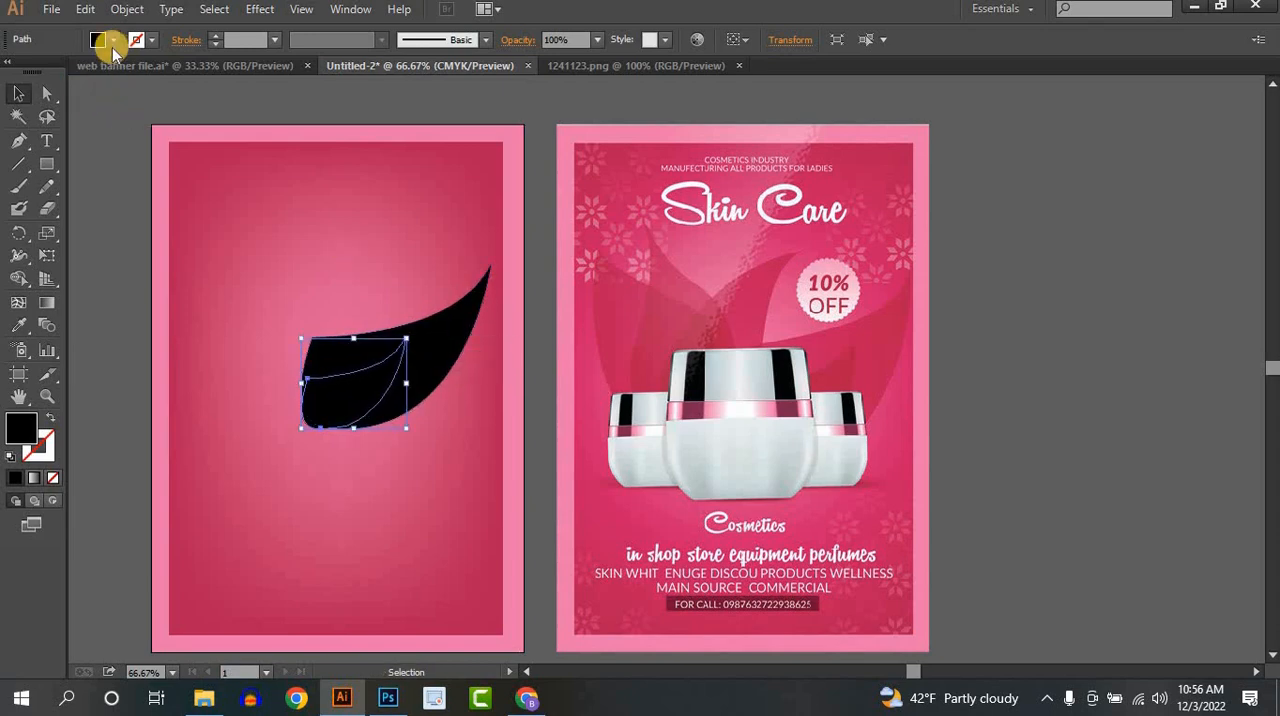
- Fill the smaller petal copy with red
click(113, 41)
click(64, 72)
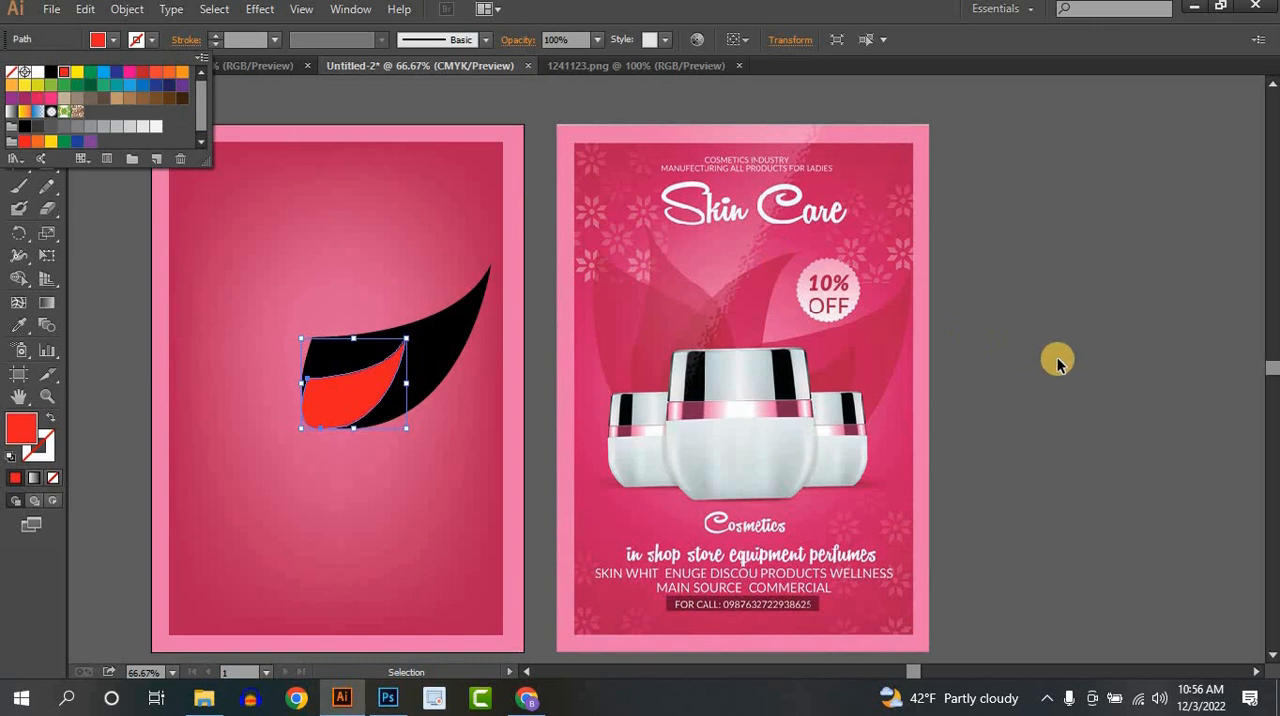
click(1058, 362)
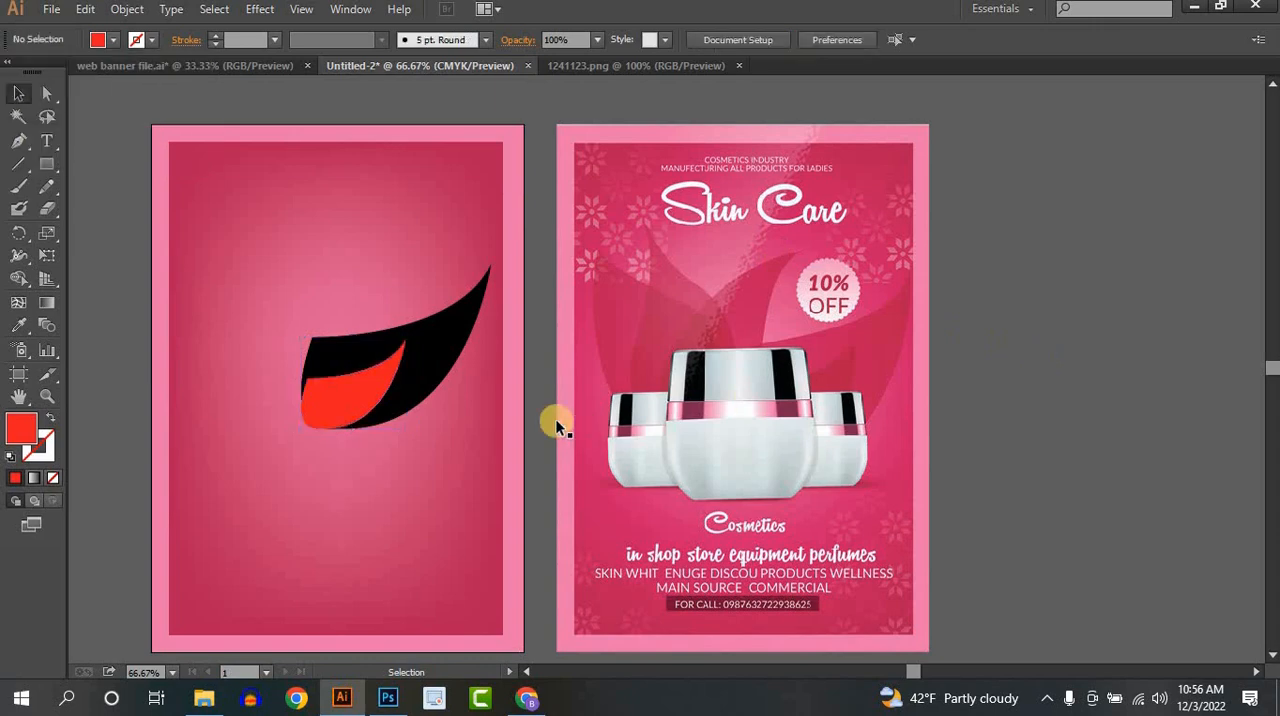
- Draw a tall closed petal with the Pen tool, rising from the red petal's base to a point curving toward the upper right
click(18, 142)
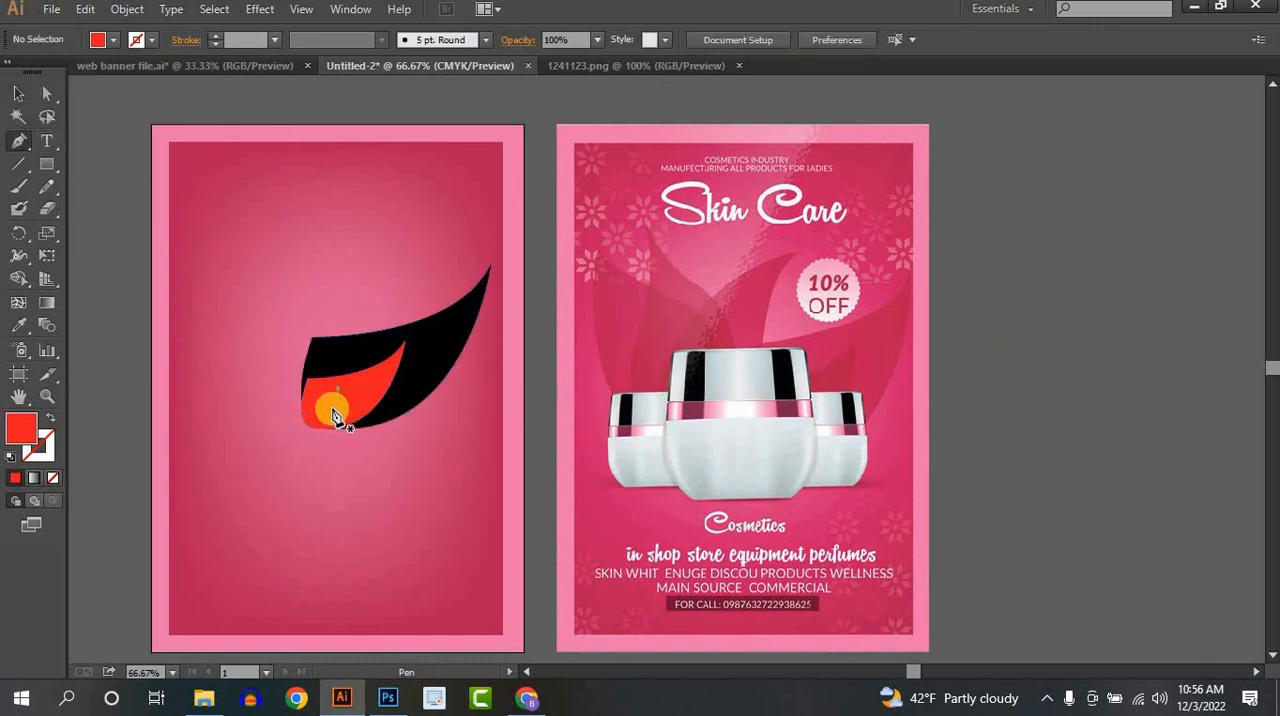
click(335, 422)
drag(388, 213, 473, 140)
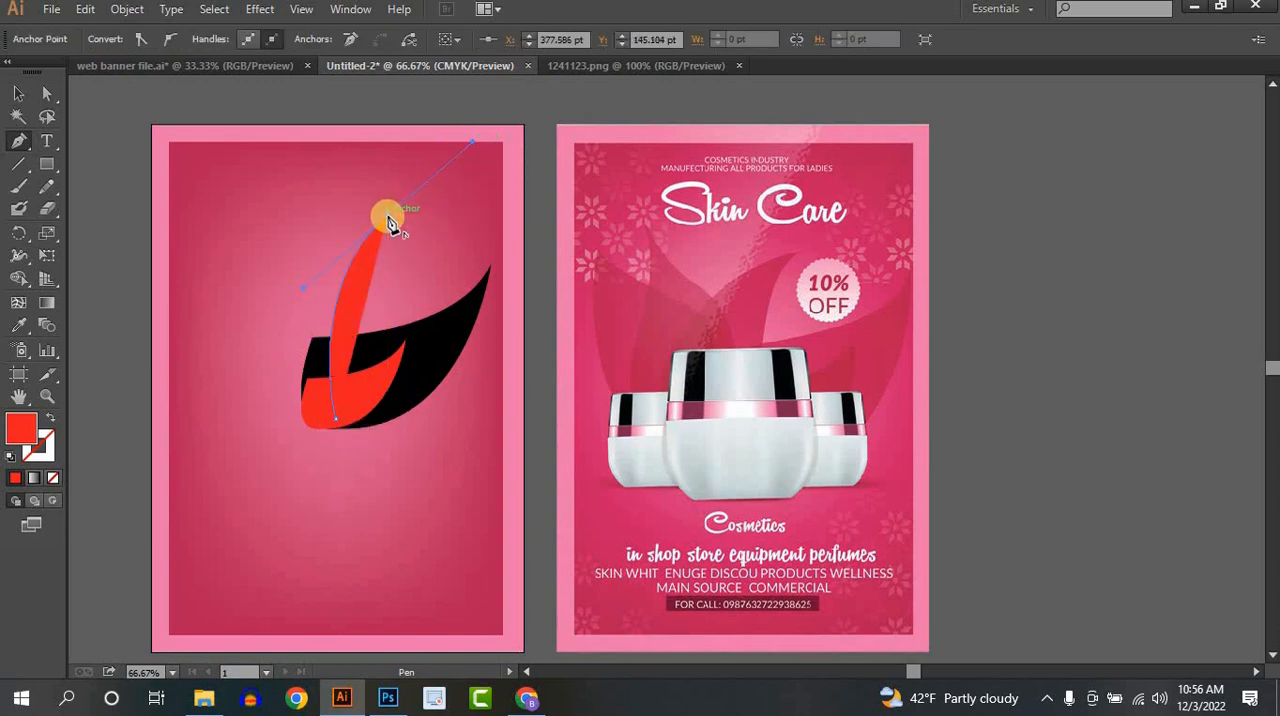
click(389, 217)
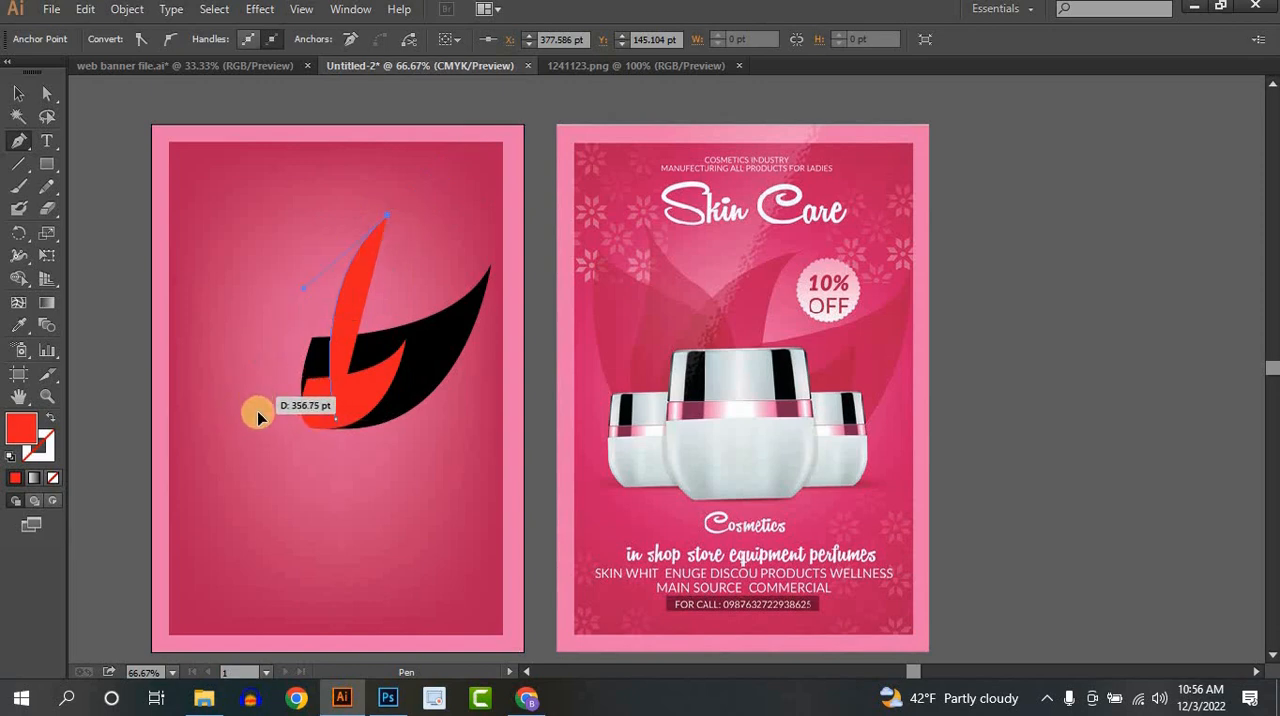
drag(256, 400, 248, 553)
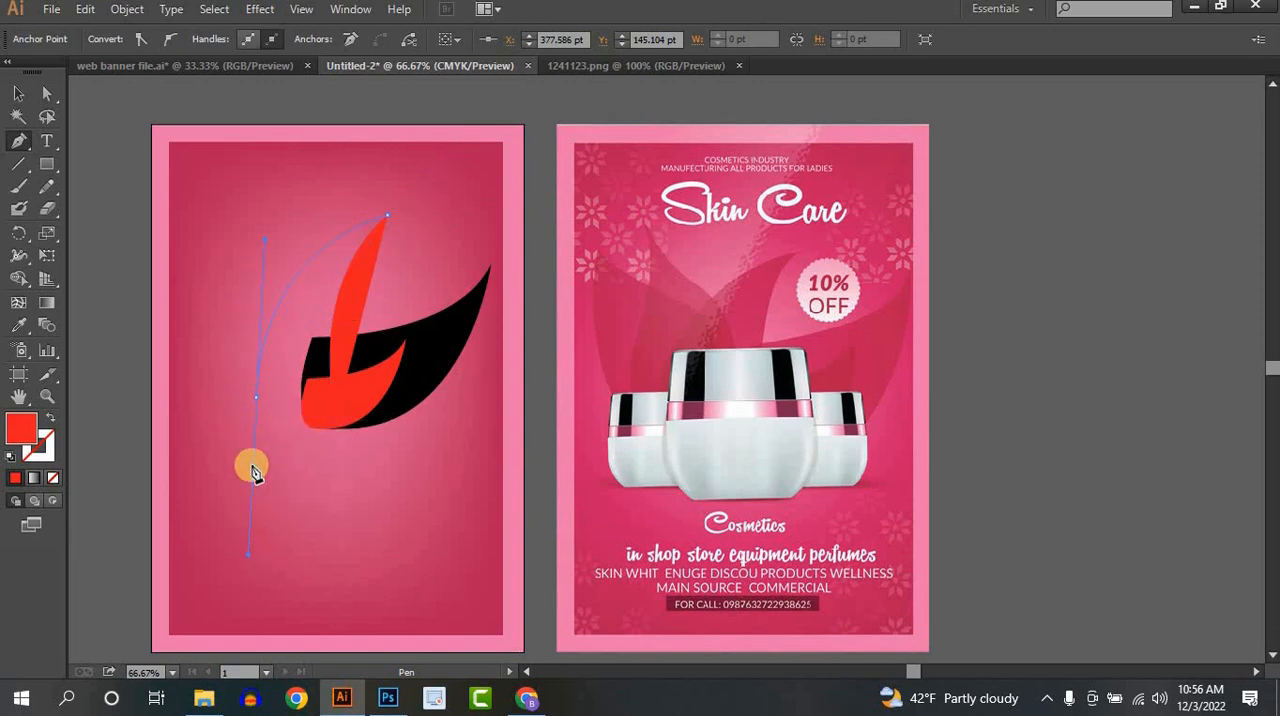
click(256, 400)
click(337, 419)
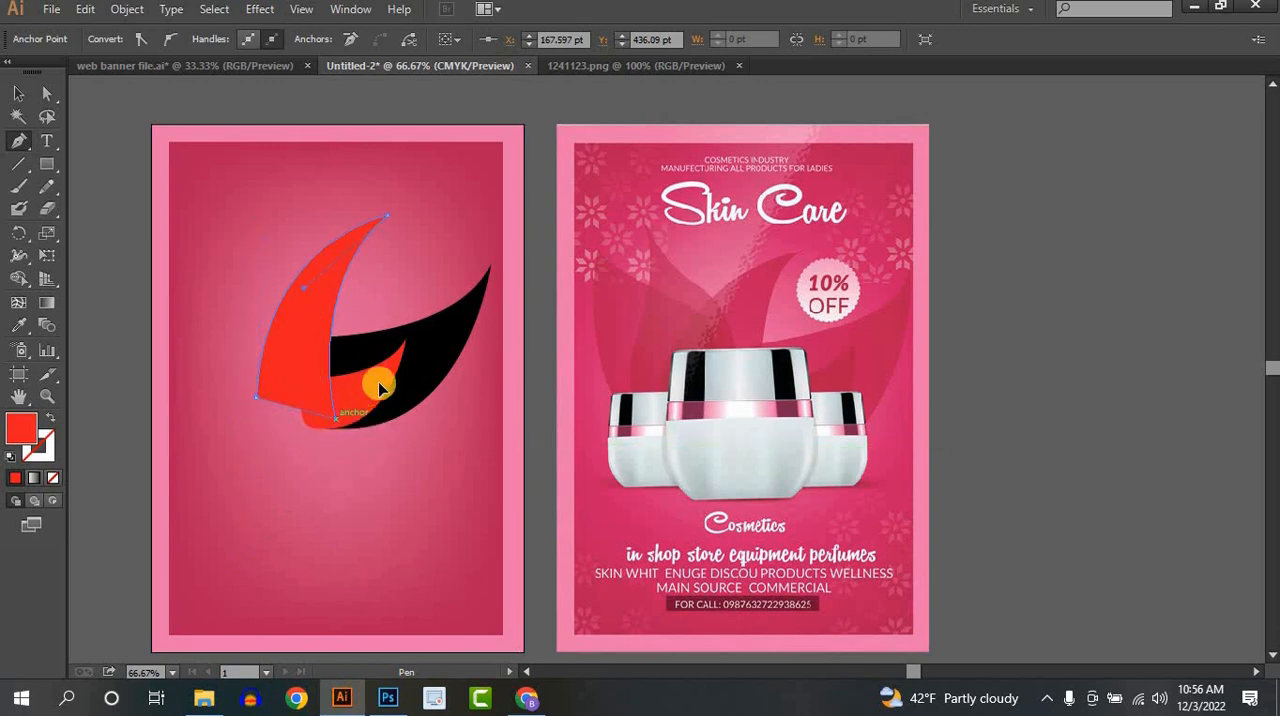
mouse_move(379, 389)
mouse_down()
mouse_move(391, 360)
mouse_move(371, 363)
mouse_move(376, 375)
mouse_up()
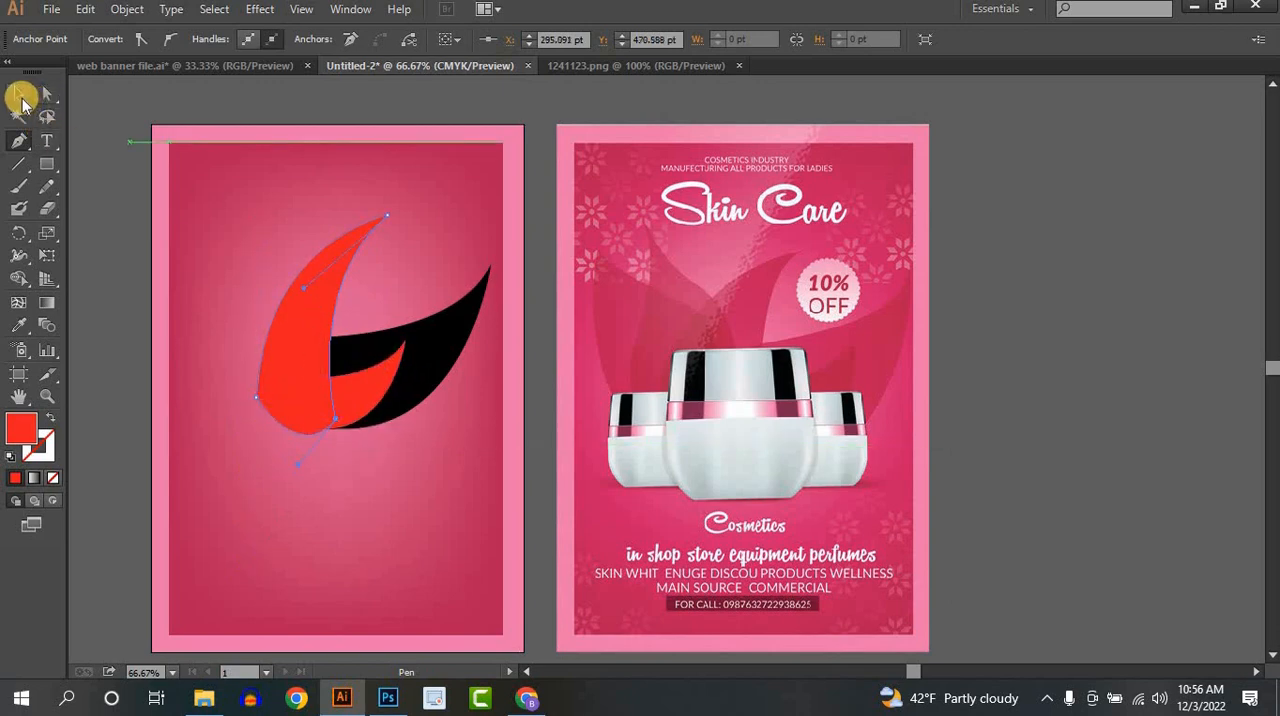
click(21, 97)
click(153, 140)
- Fill the tall petal with green
click(298, 319)
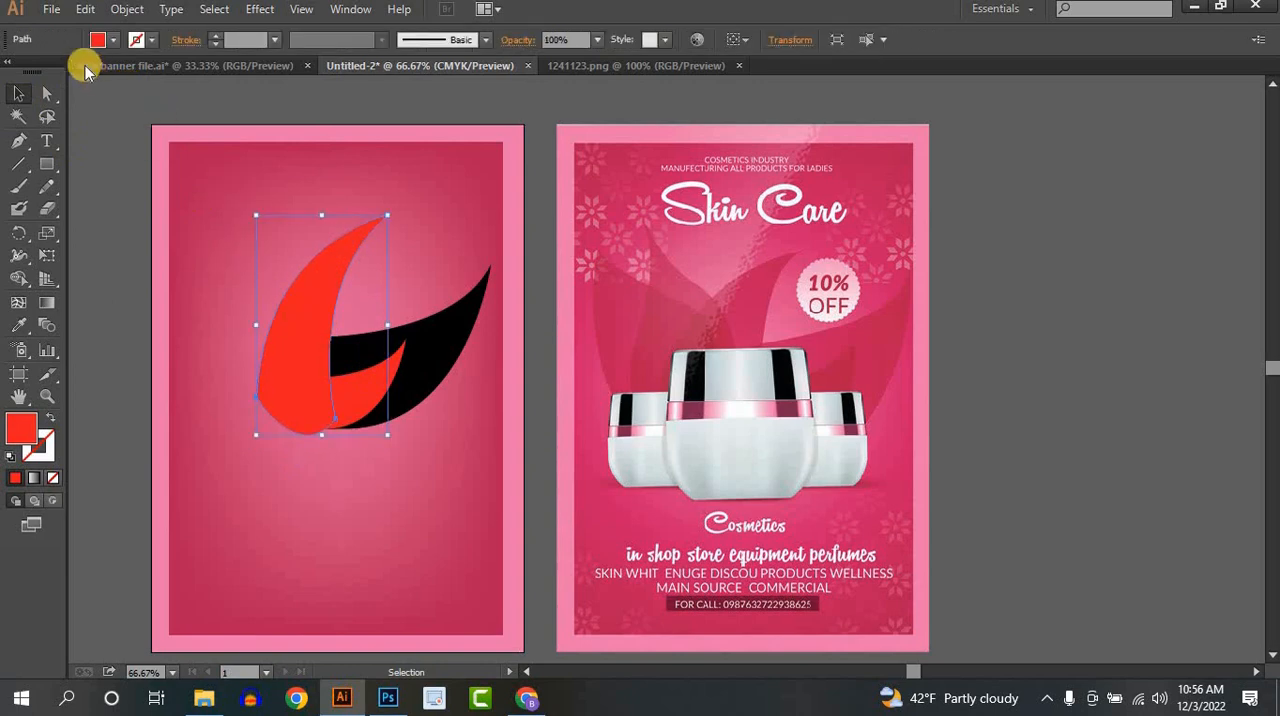
click(113, 40)
click(90, 72)
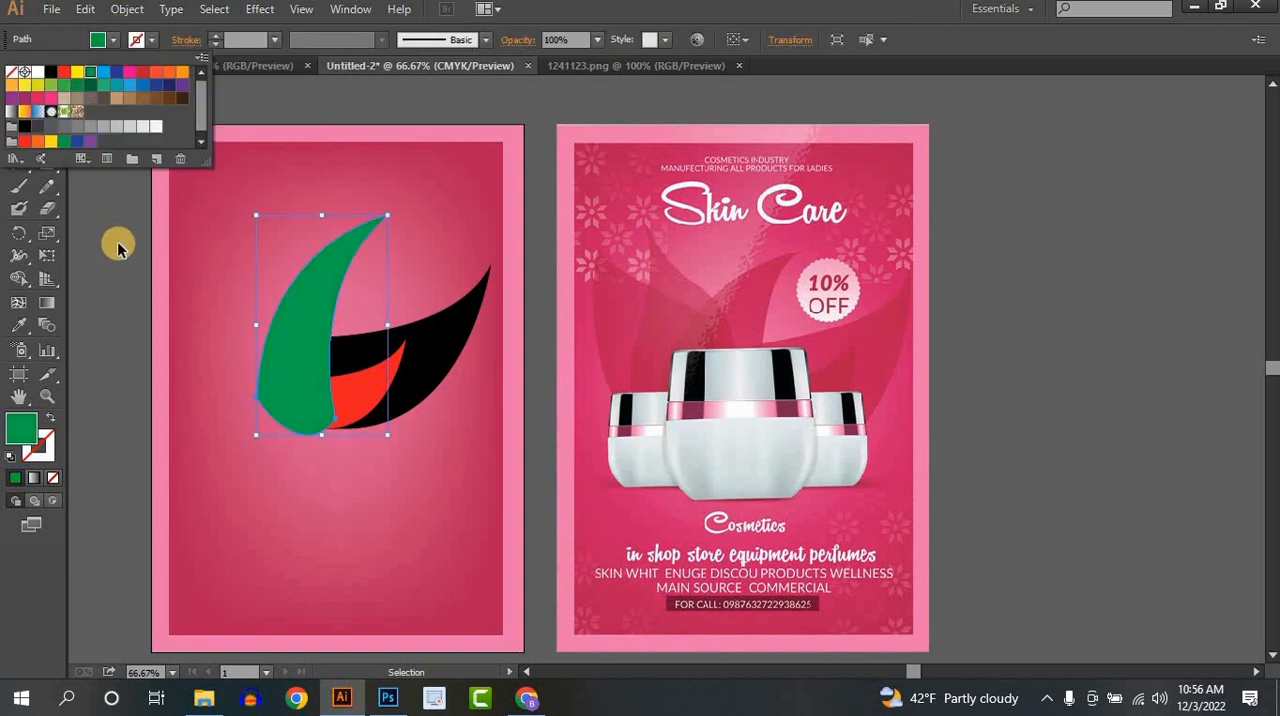
click(117, 247)
- Start a new Pen path with an anchor point inside the lower half of the green petal
click(18, 141)
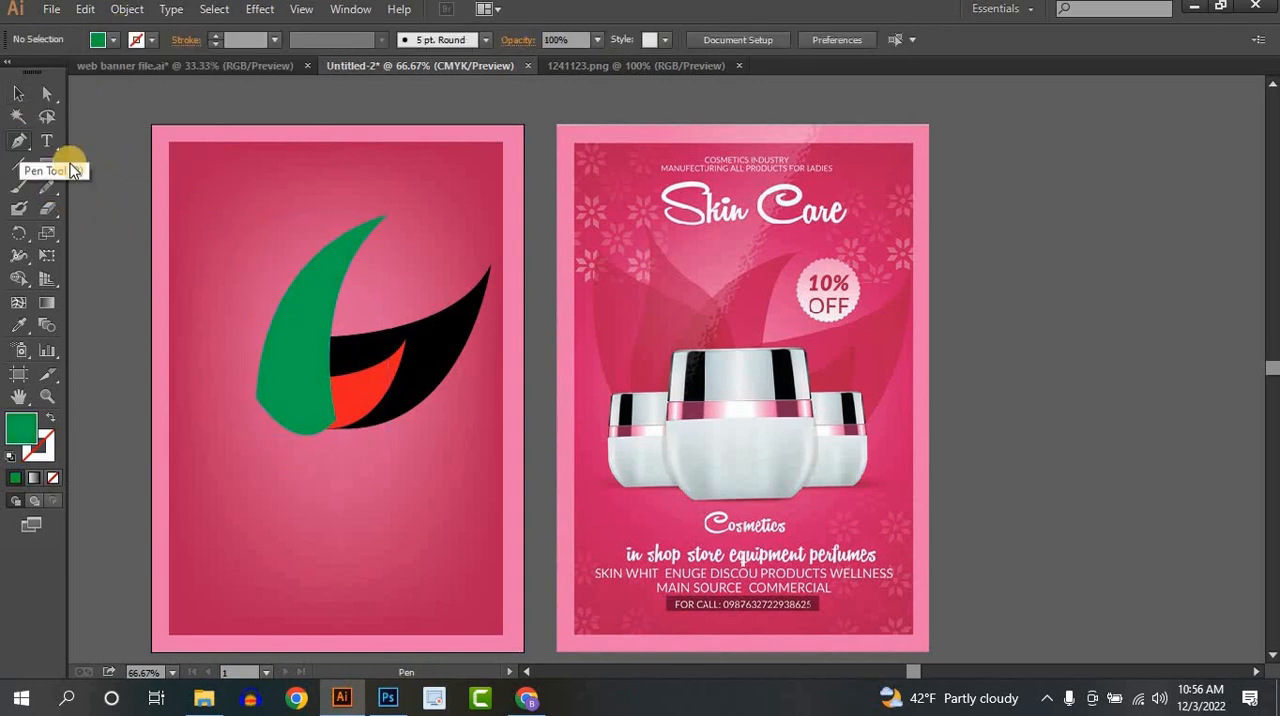
click(398, 346)
click(358, 346)
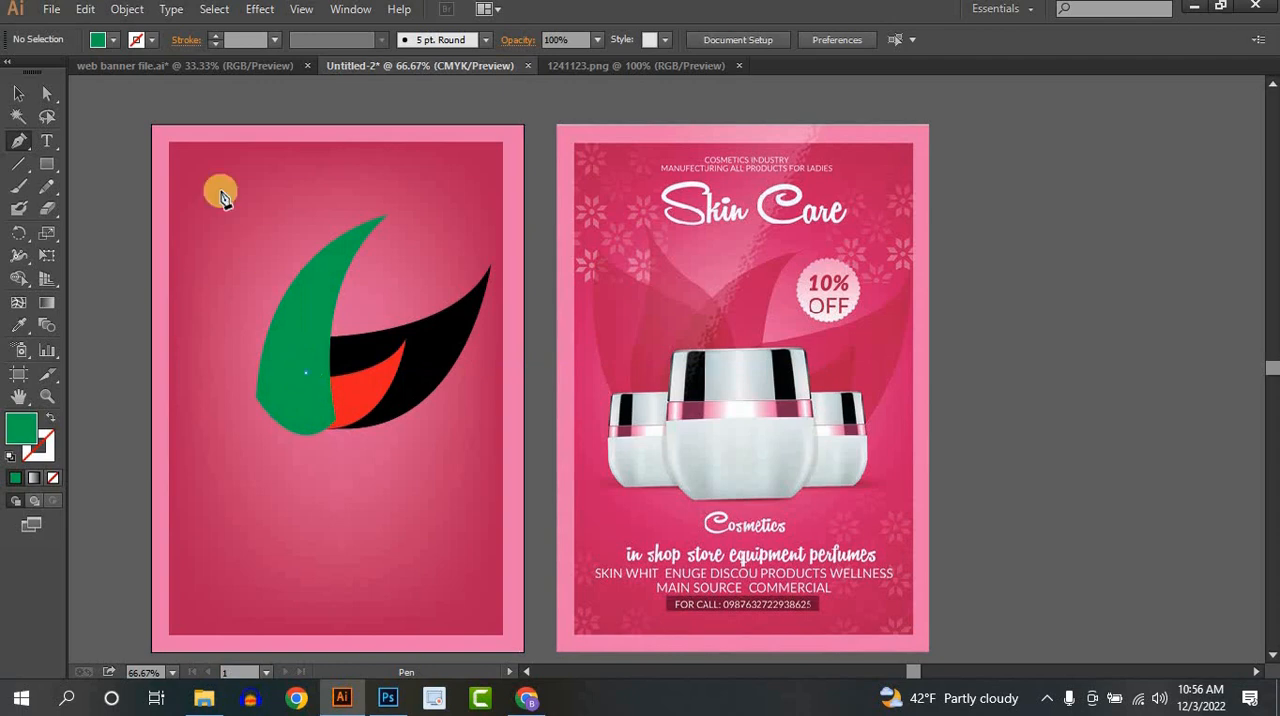
drag(222, 197, 254, 254)
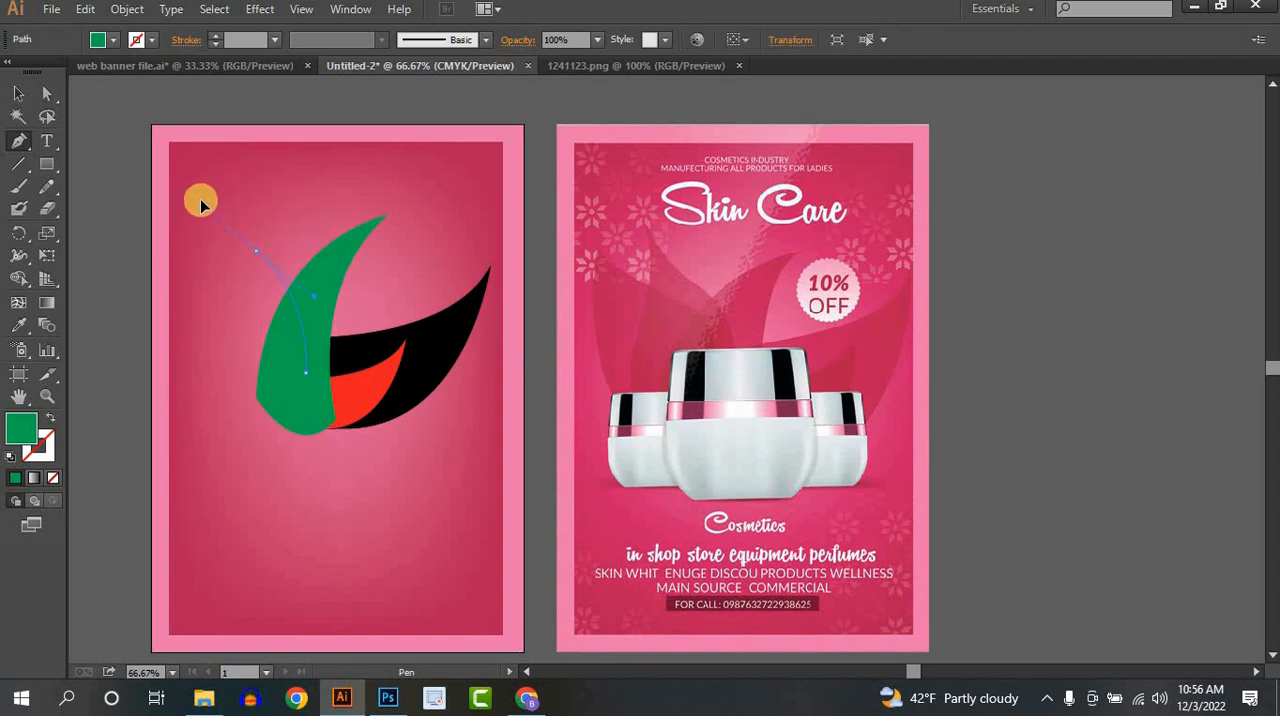
drag(200, 199, 206, 199)
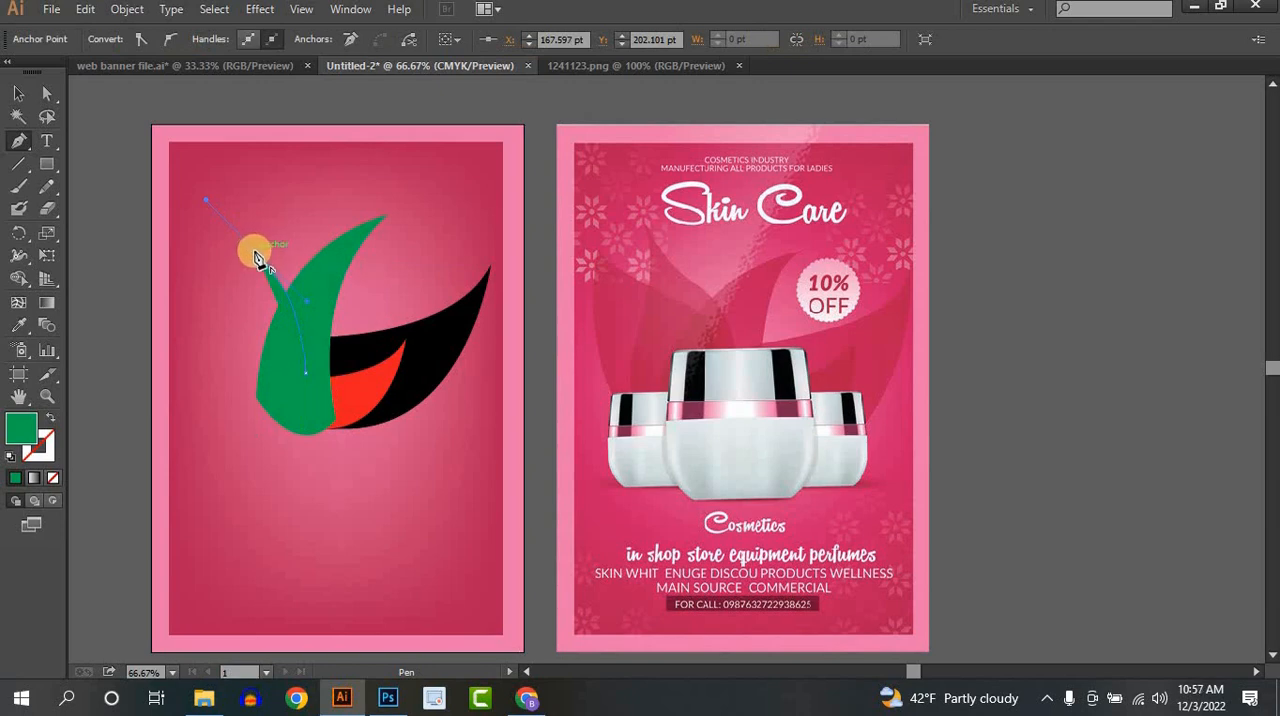
drag(257, 258, 234, 208)
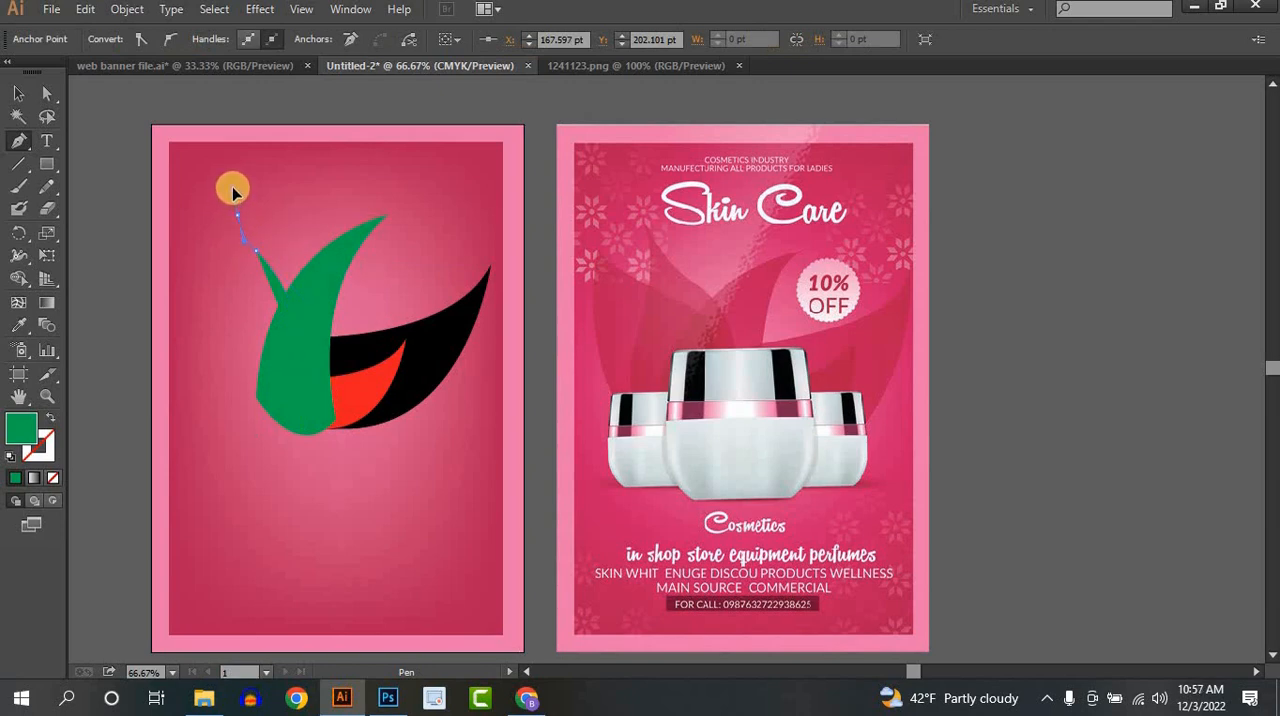
drag(232, 192, 238, 200)
key(ctrl+z)
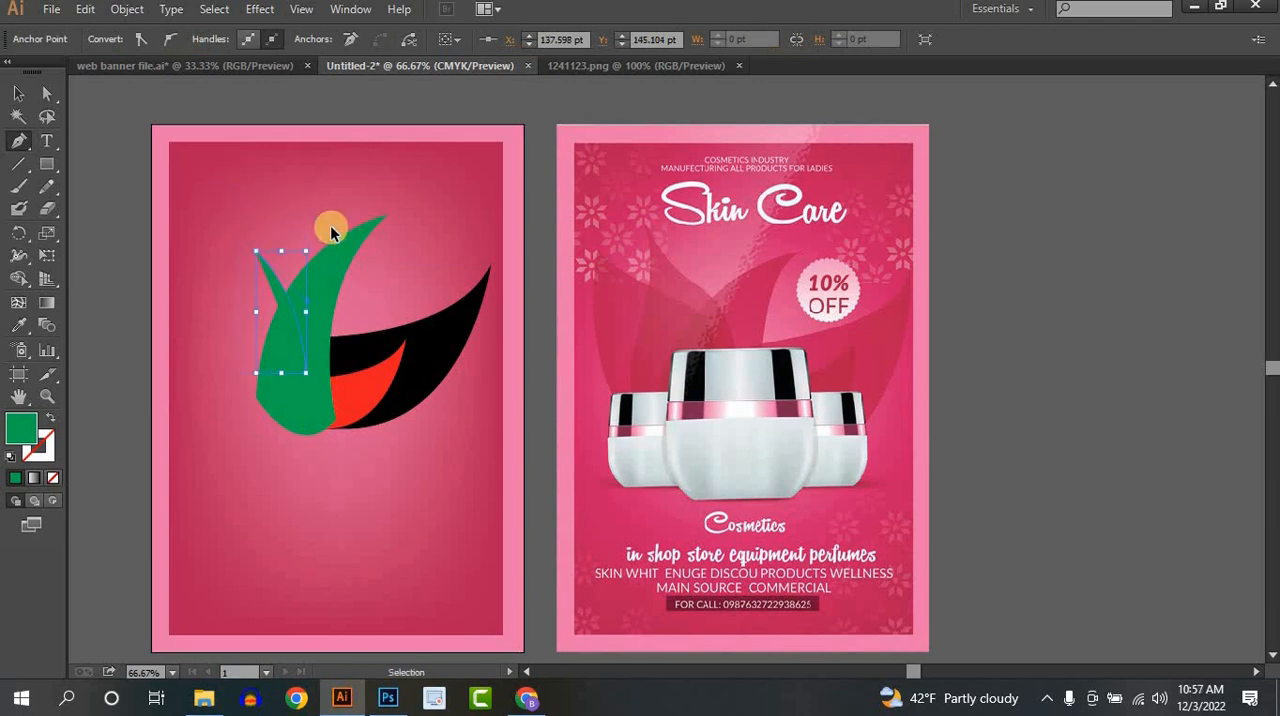
key(ctrl+z)
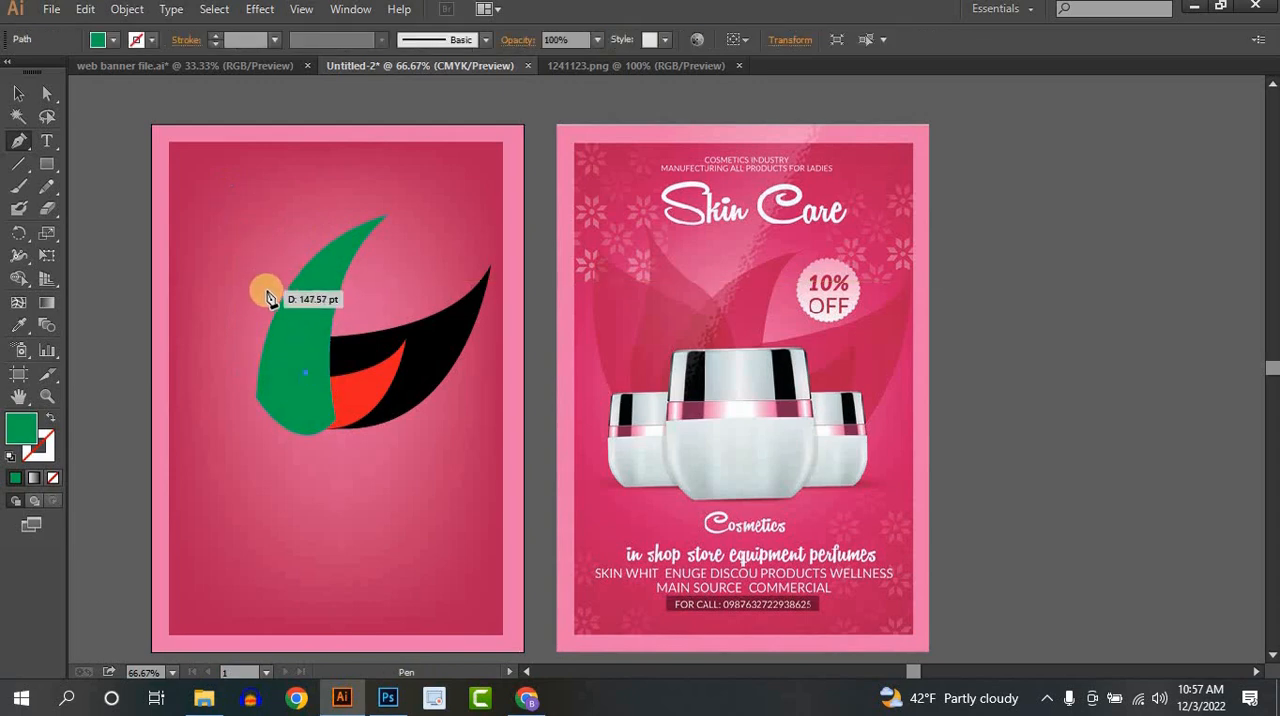
- Draw a second green petal from the starting anchor, curving to an upper-left tip and around a rounded base, and close the path
drag(273, 297, 219, 222)
click(228, 250)
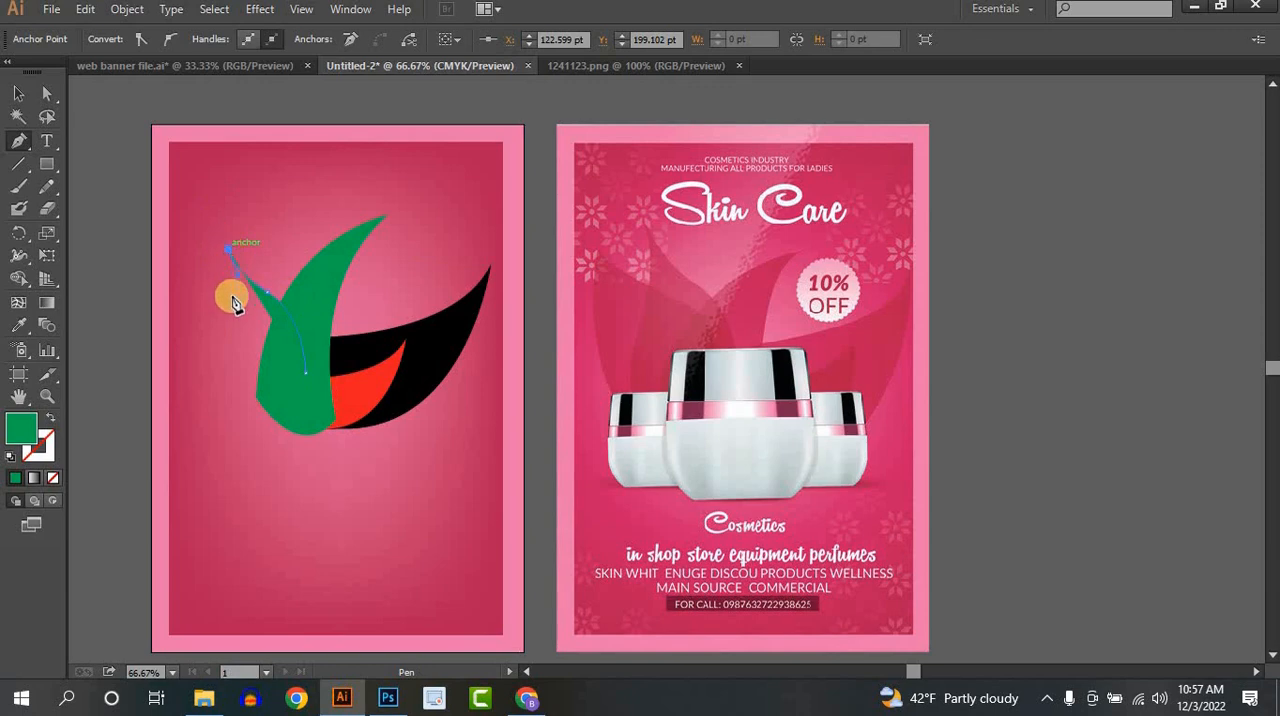
drag(229, 362, 216, 409)
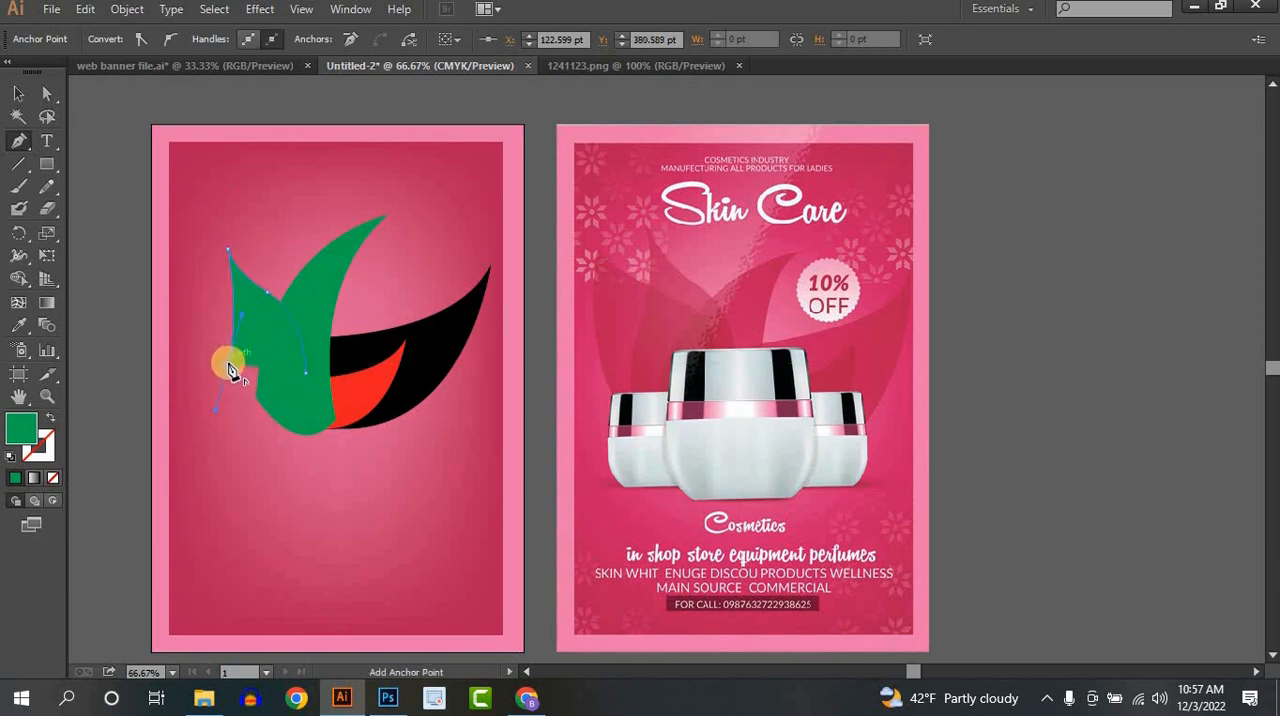
click(228, 363)
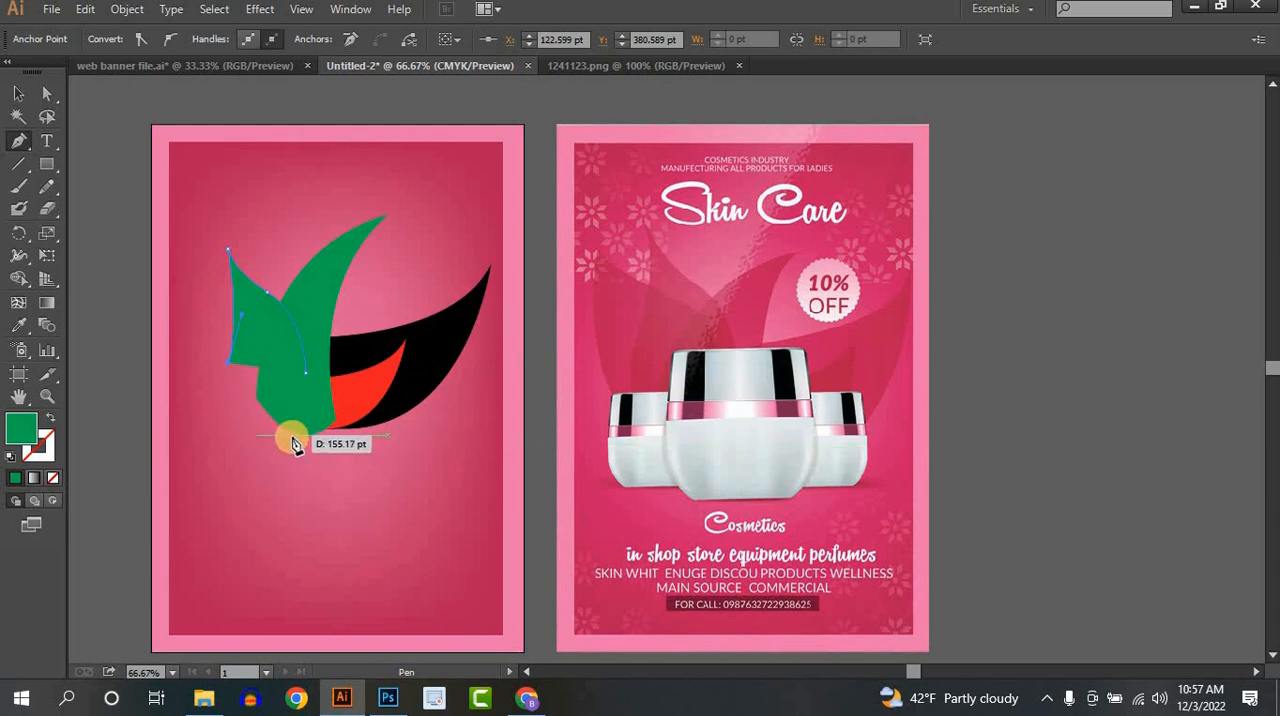
drag(292, 435, 366, 440)
click(293, 437)
click(292, 437)
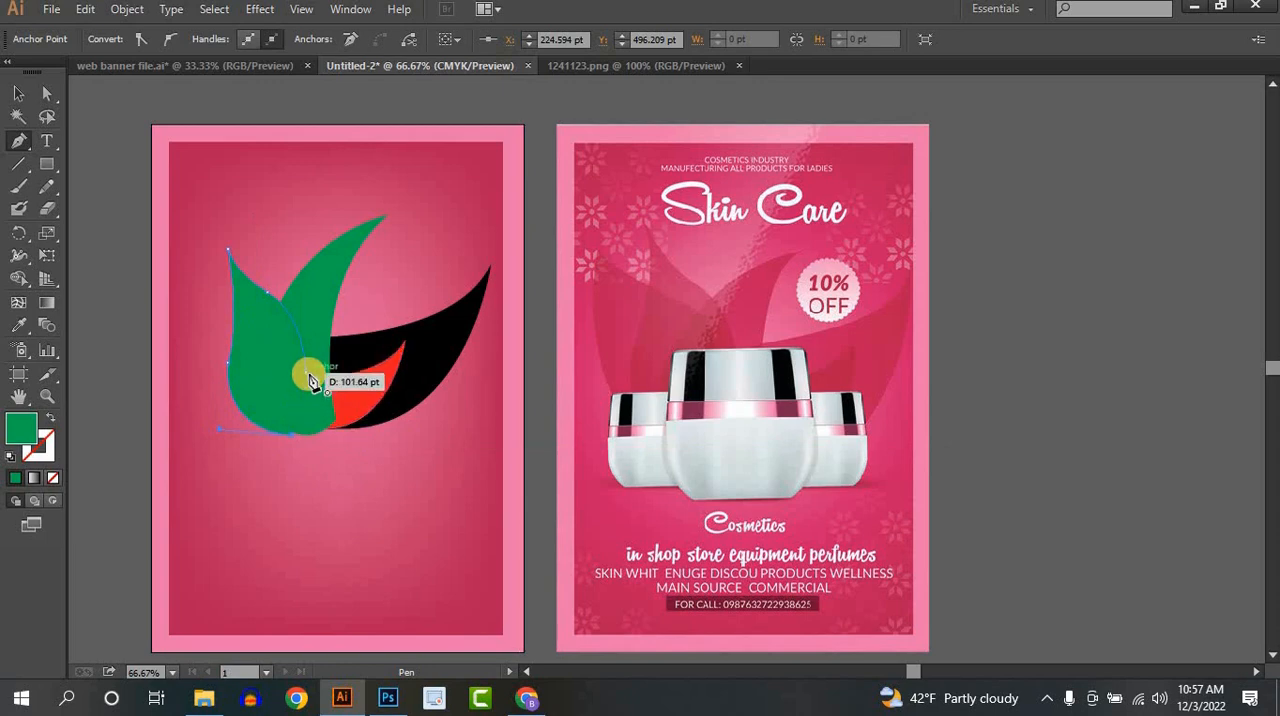
drag(305, 373, 300, 346)
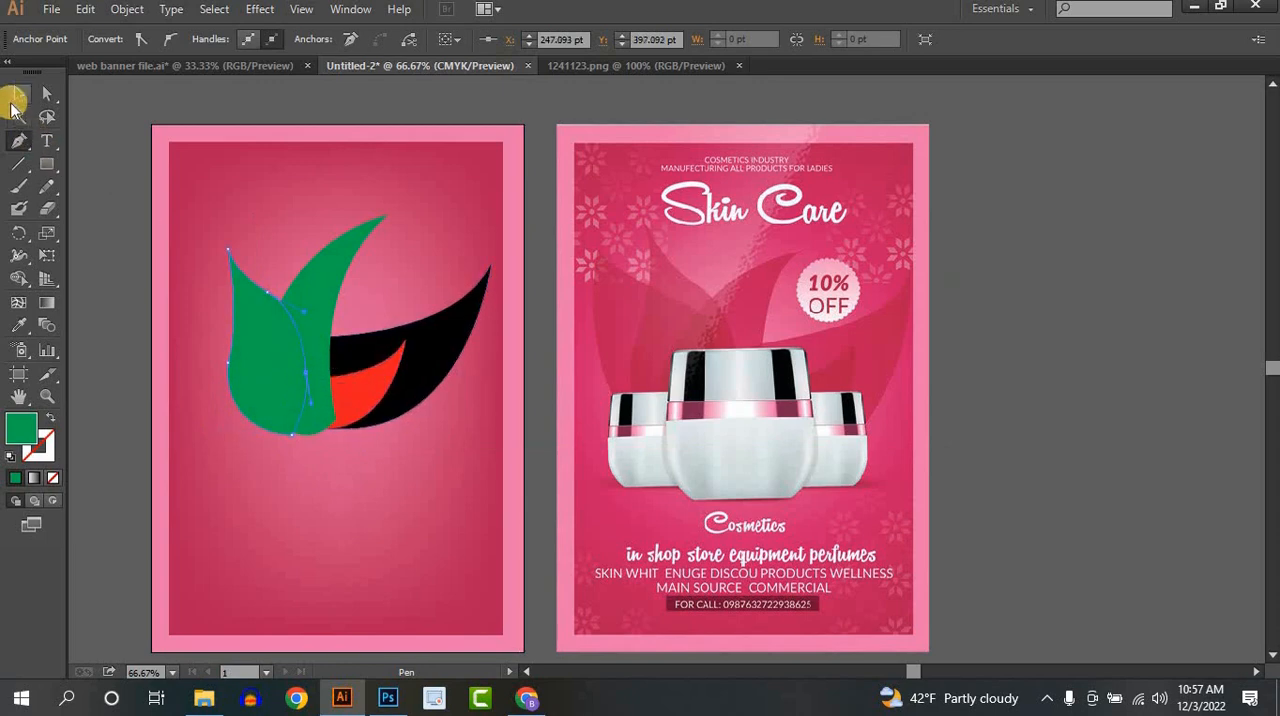
click(18, 93)
click(1049, 366)
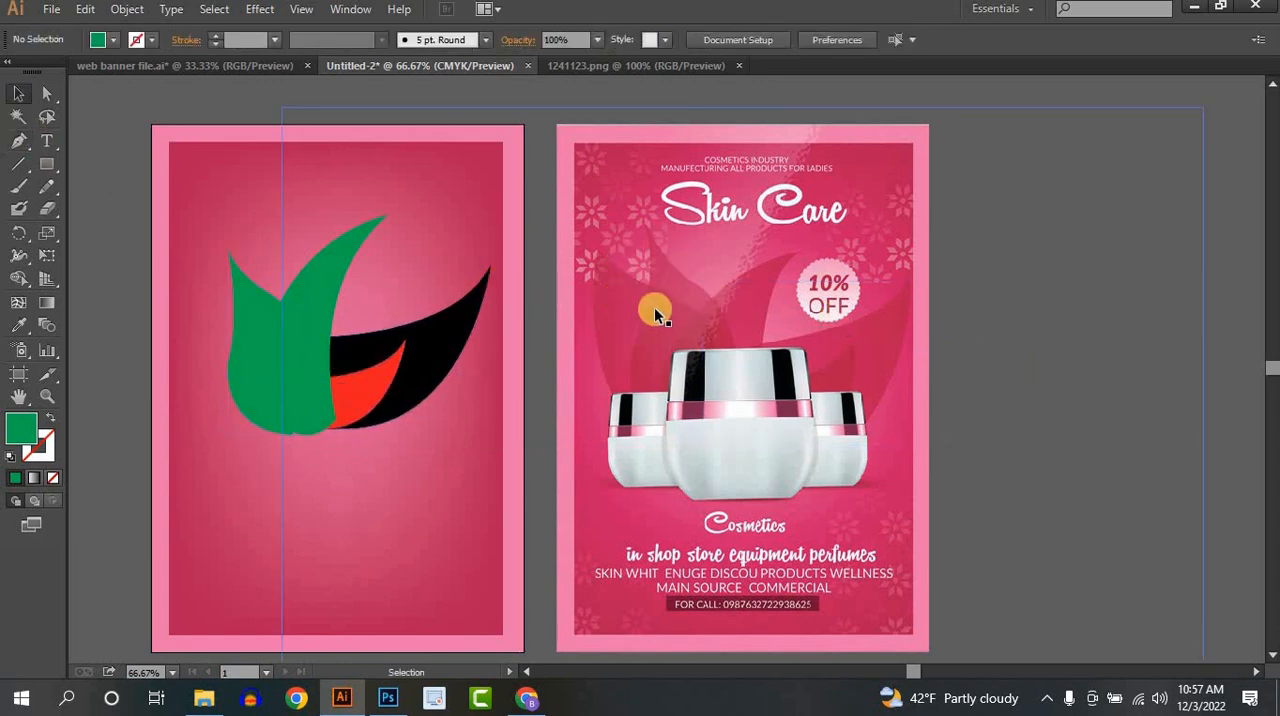
- Draw a closed green petal with the Pen tool at the far left, curving to an upper-left tip and down around the shared base
click(18, 140)
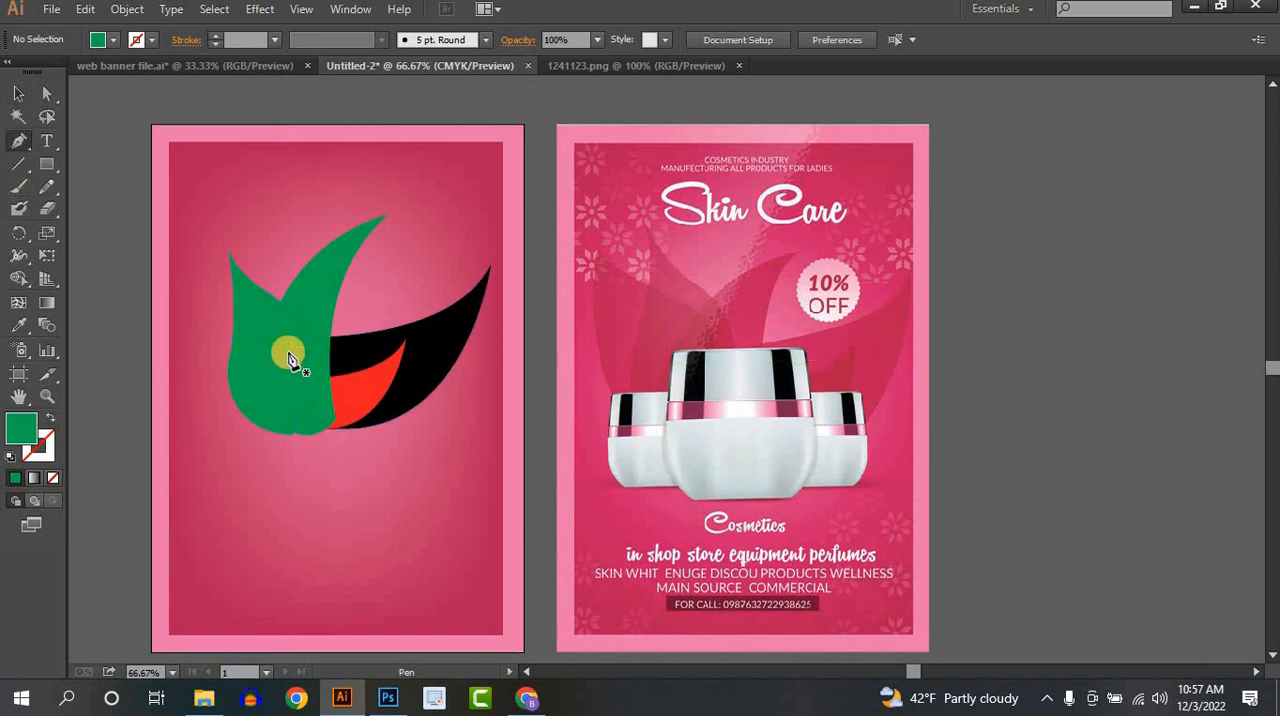
click(289, 354)
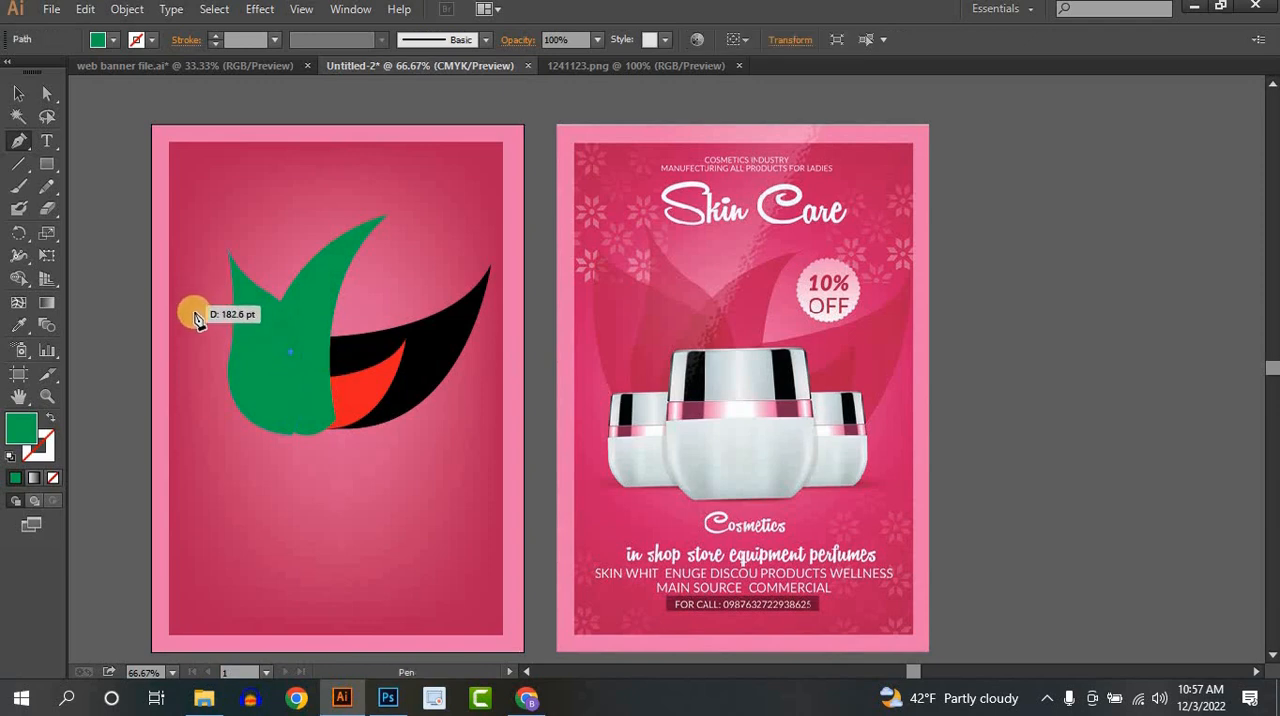
drag(186, 293, 146, 282)
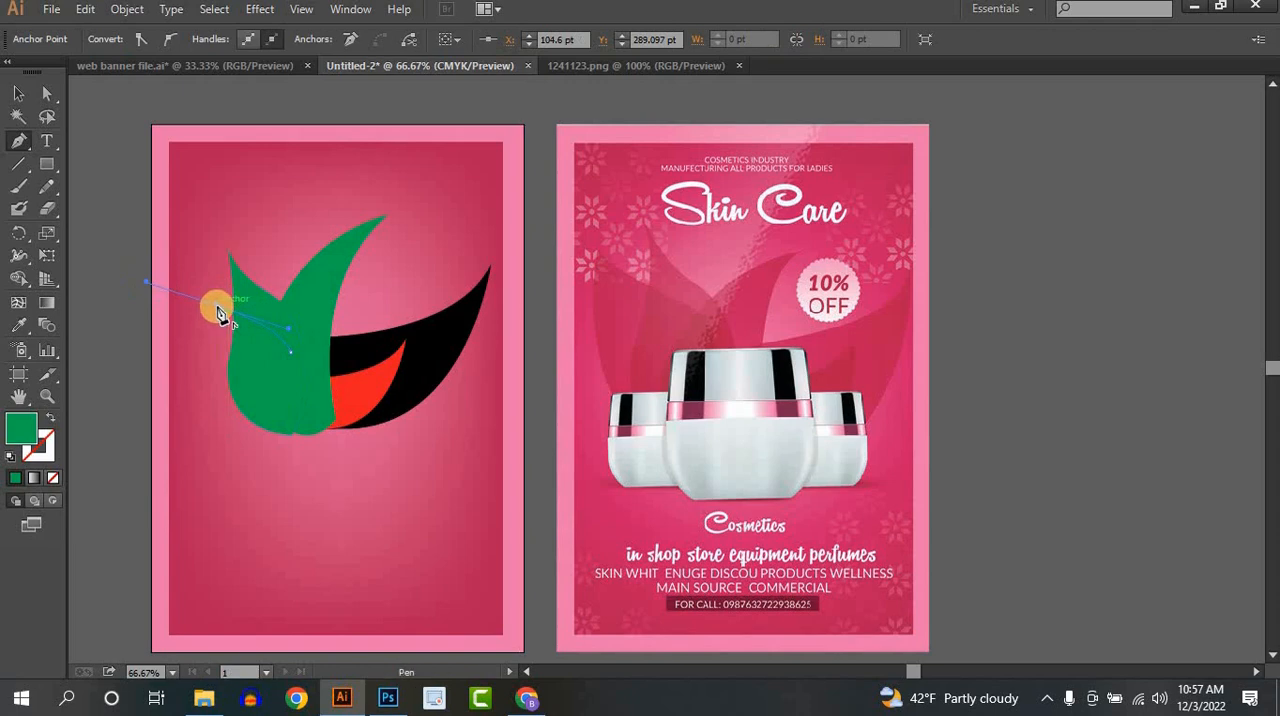
drag(213, 310, 181, 228)
click(183, 263)
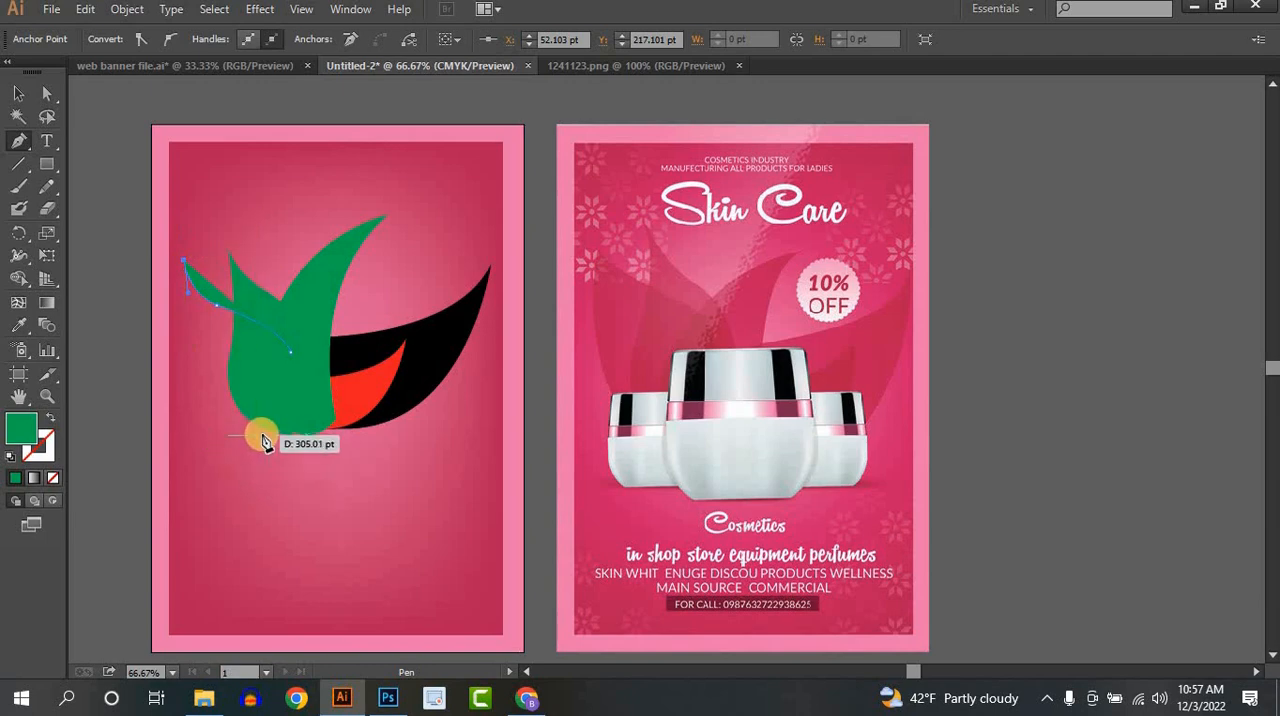
drag(260, 436, 356, 439)
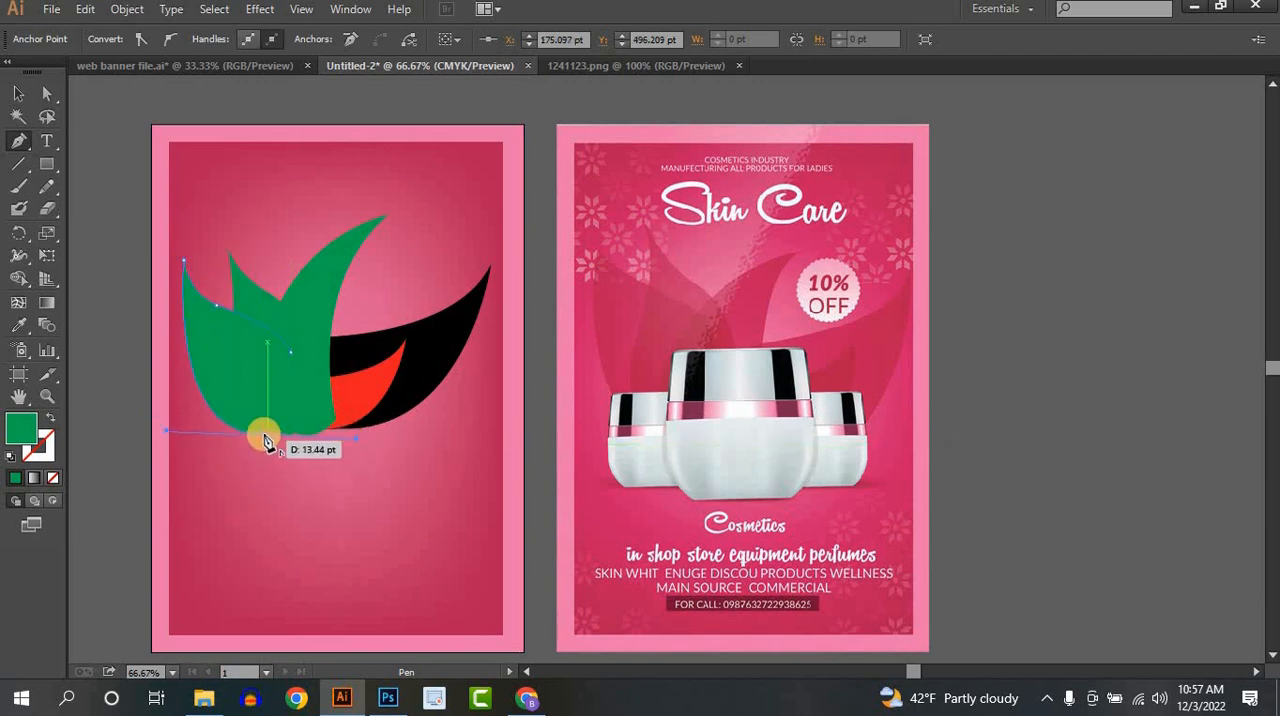
click(340, 435)
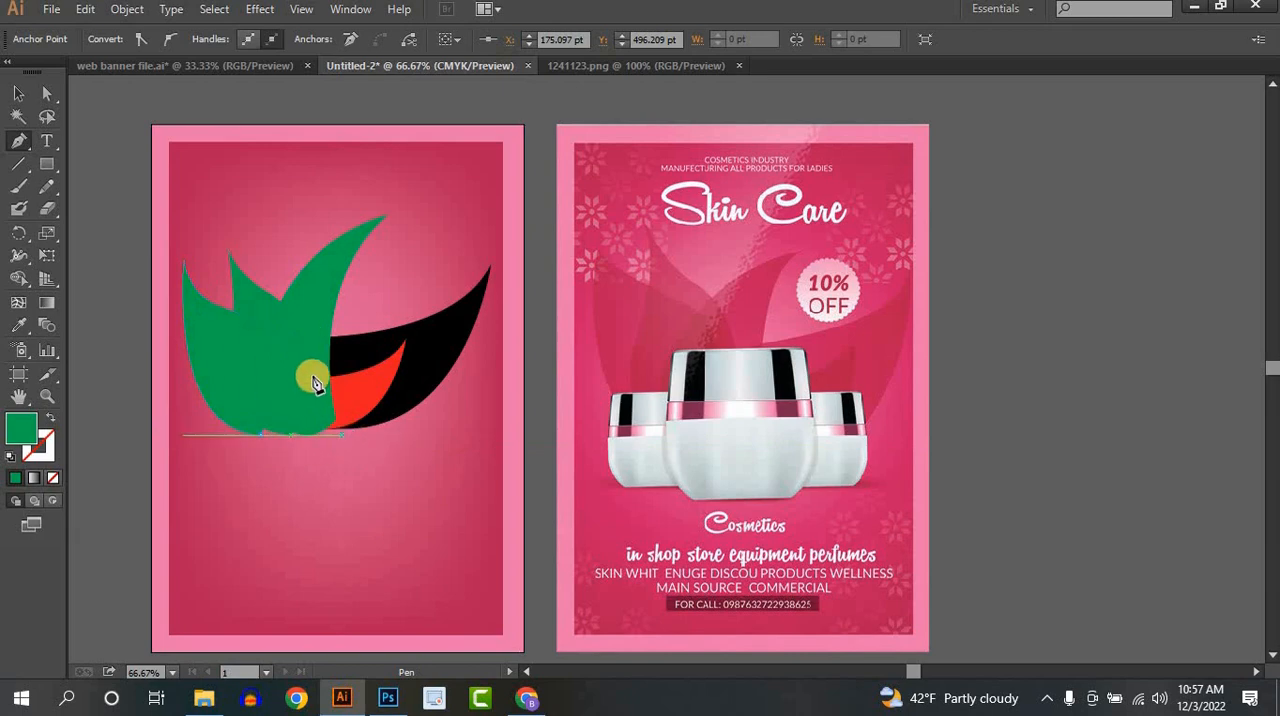
click(251, 323)
click(18, 93)
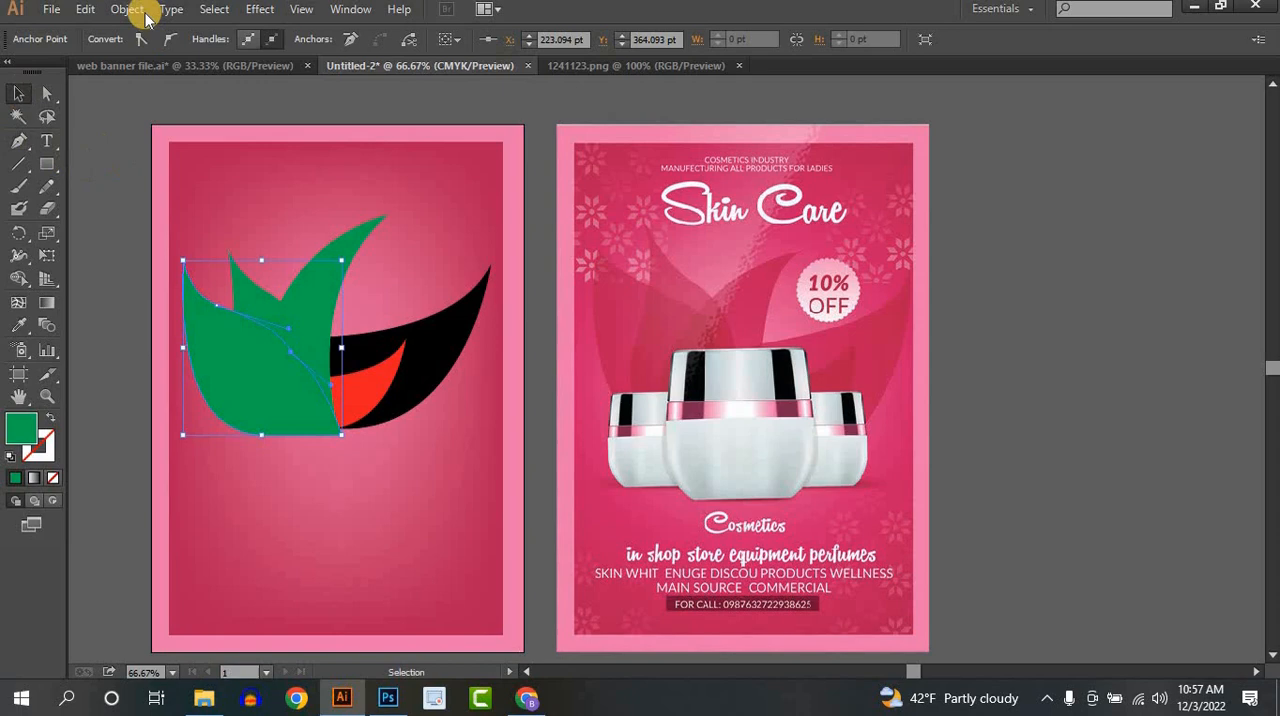
click(116, 147)
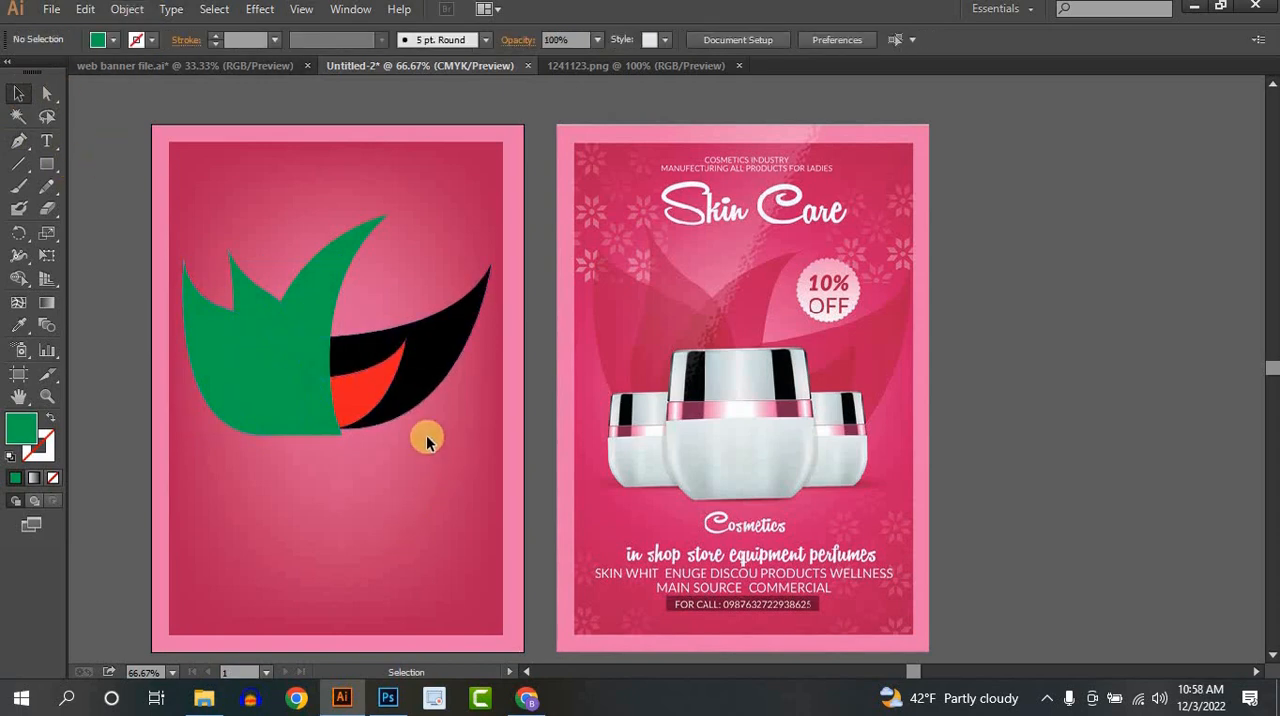
- Recolour all the petals with the dark crimson pink sampled by the Eyedropper from the reference poster
click(172, 298)
click(18, 325)
click(690, 318)
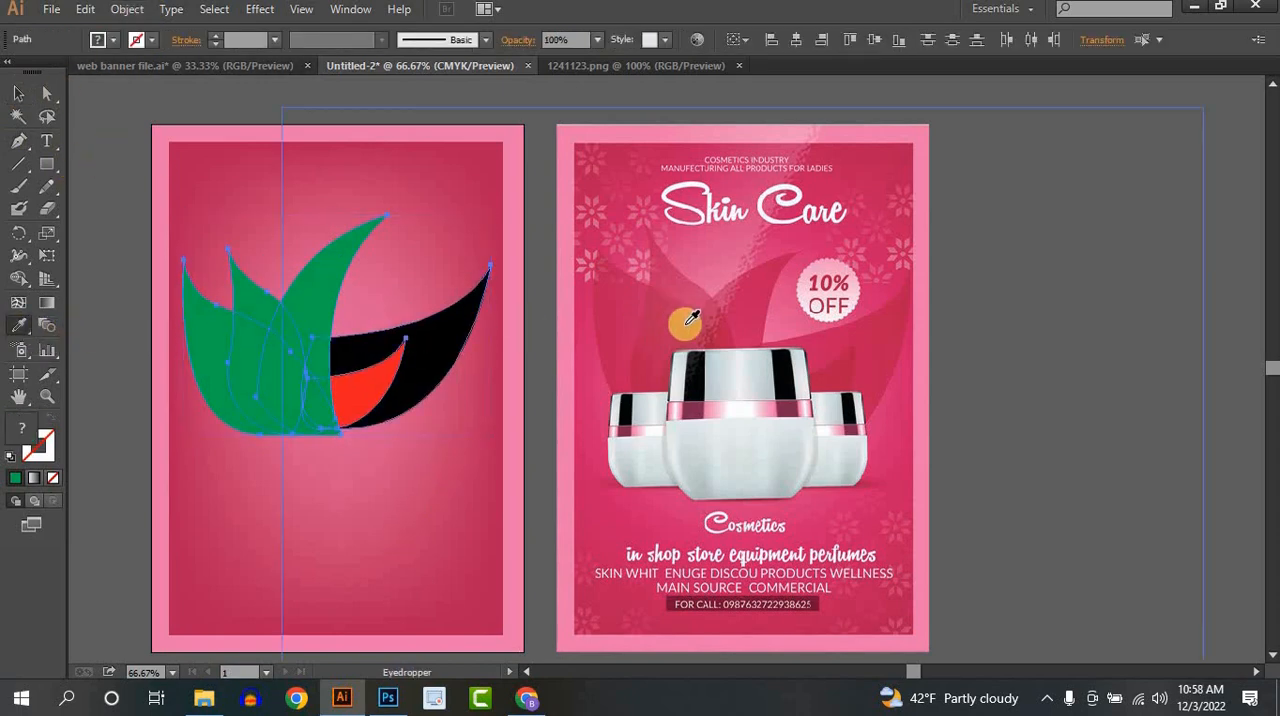
click(876, 140)
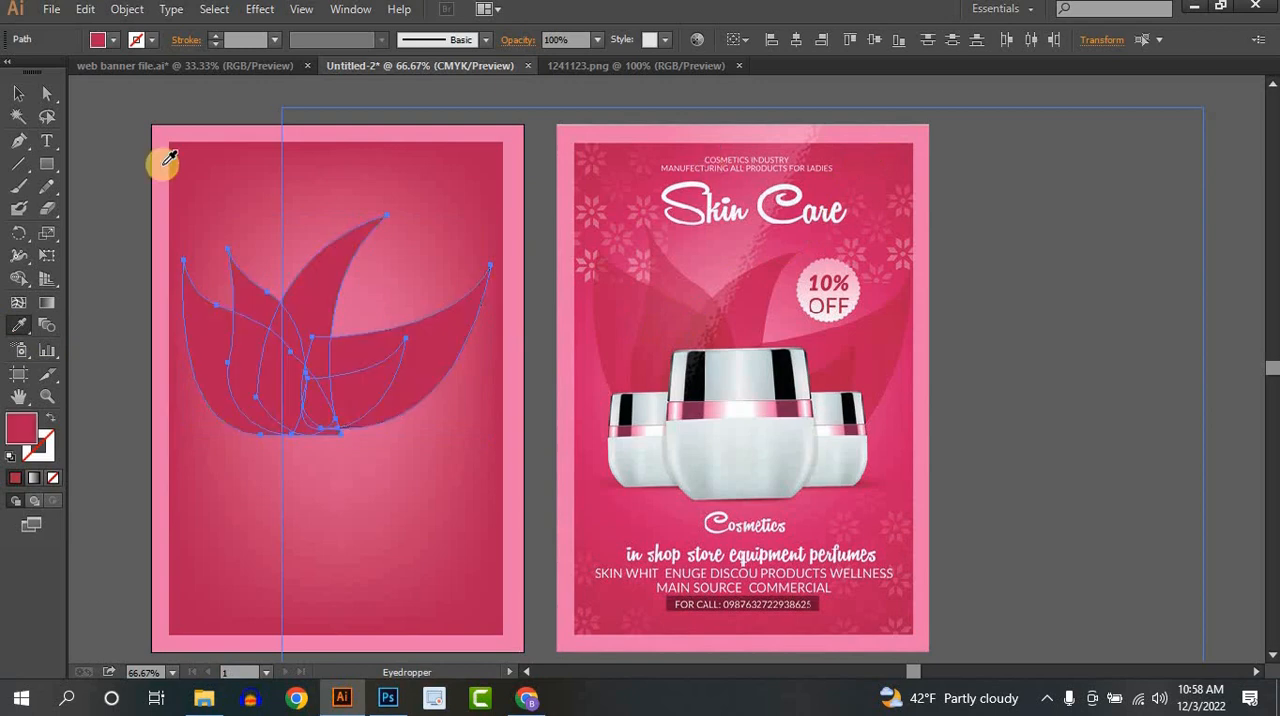
click(18, 94)
click(351, 176)
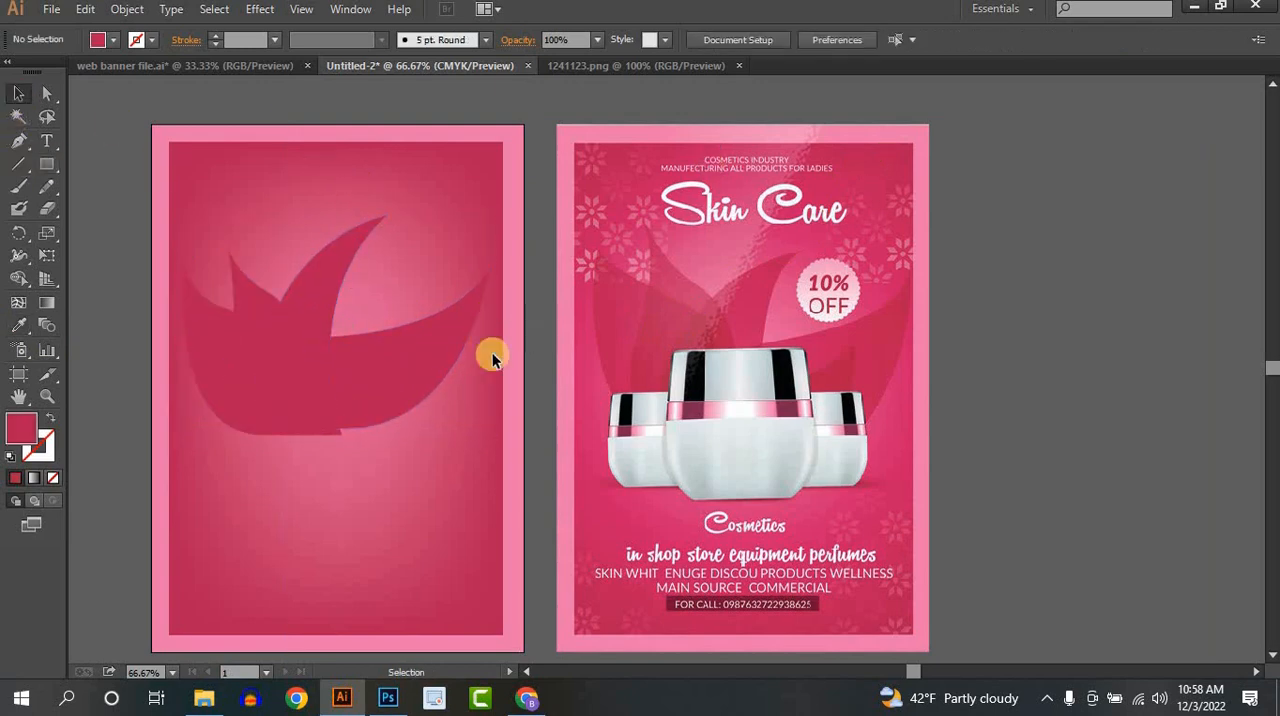
- Recolour the small inner petal with a redder shade sampled from the reference poster's petals
click(359, 393)
click(18, 325)
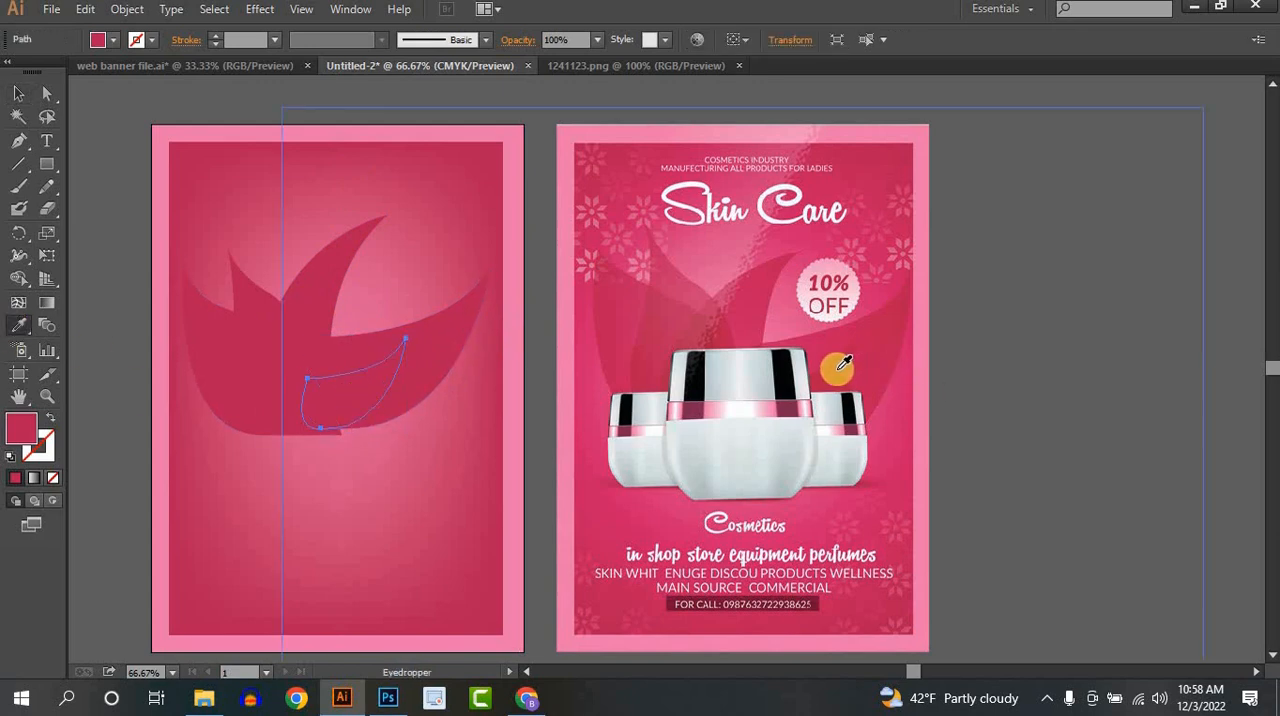
click(18, 93)
click(339, 121)
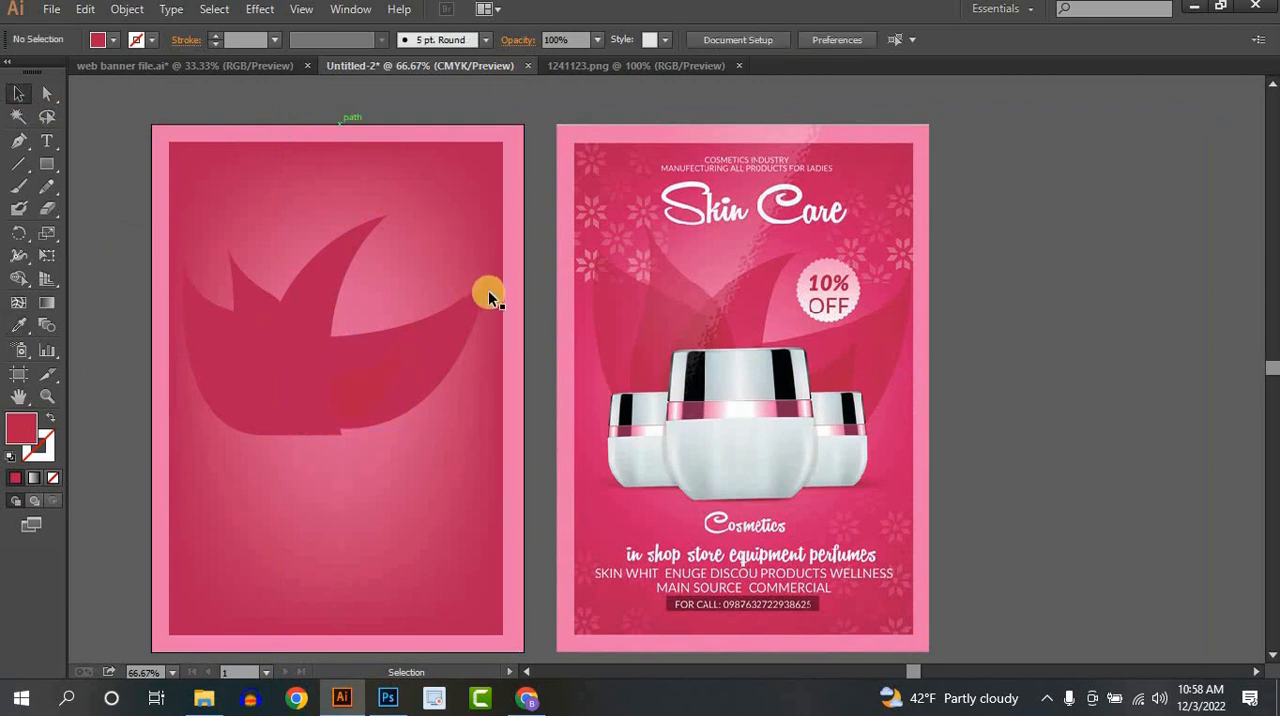
- Set the opacity of the large right-hand petal to 66%
click(440, 350)
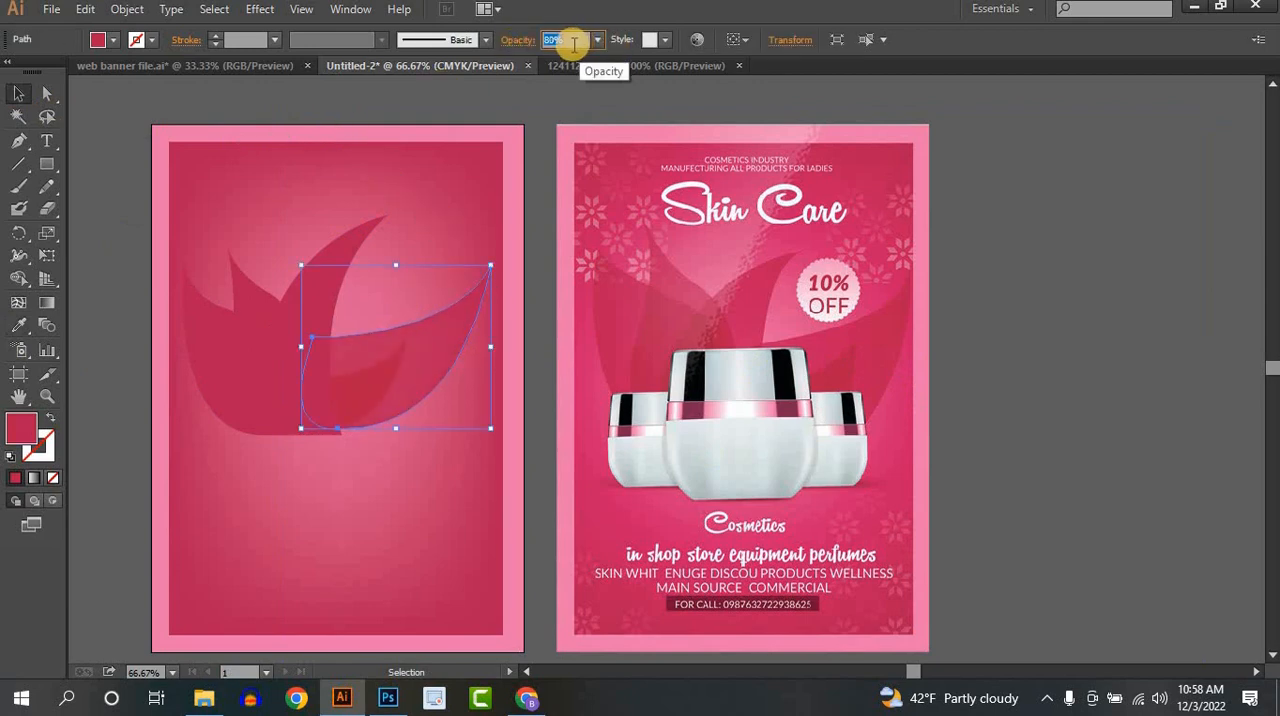
scroll(570, 39, down, 6)
click(379, 515)
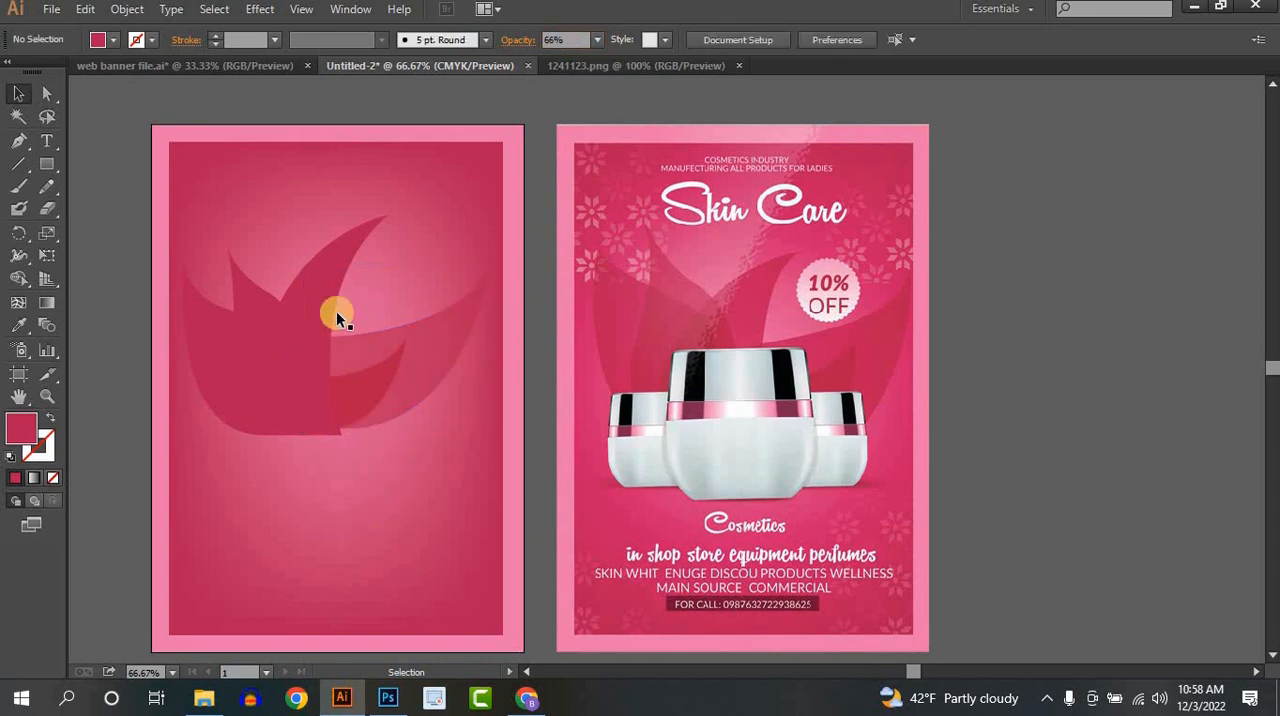
- Set the tall petal's opacity to 76% and the narrow petal to its left to 69%
click(331, 259)
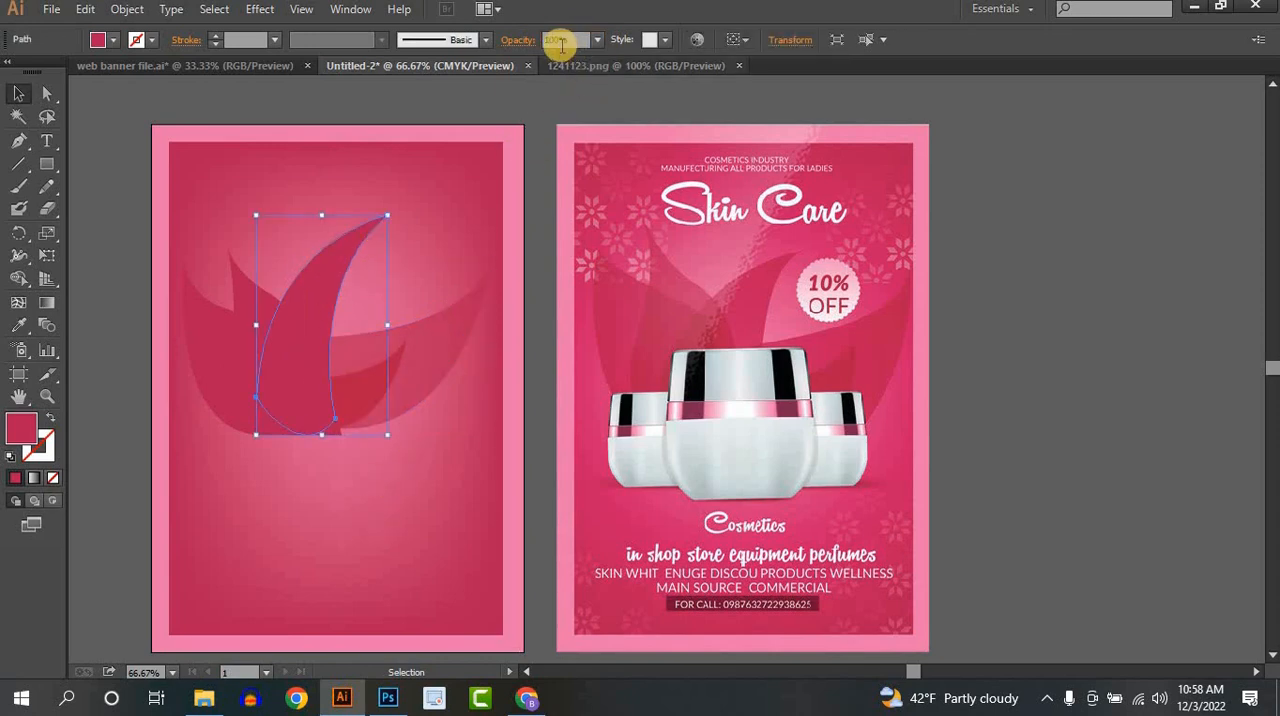
scroll(563, 42, down, 6)
scroll(562, 43, down, 13)
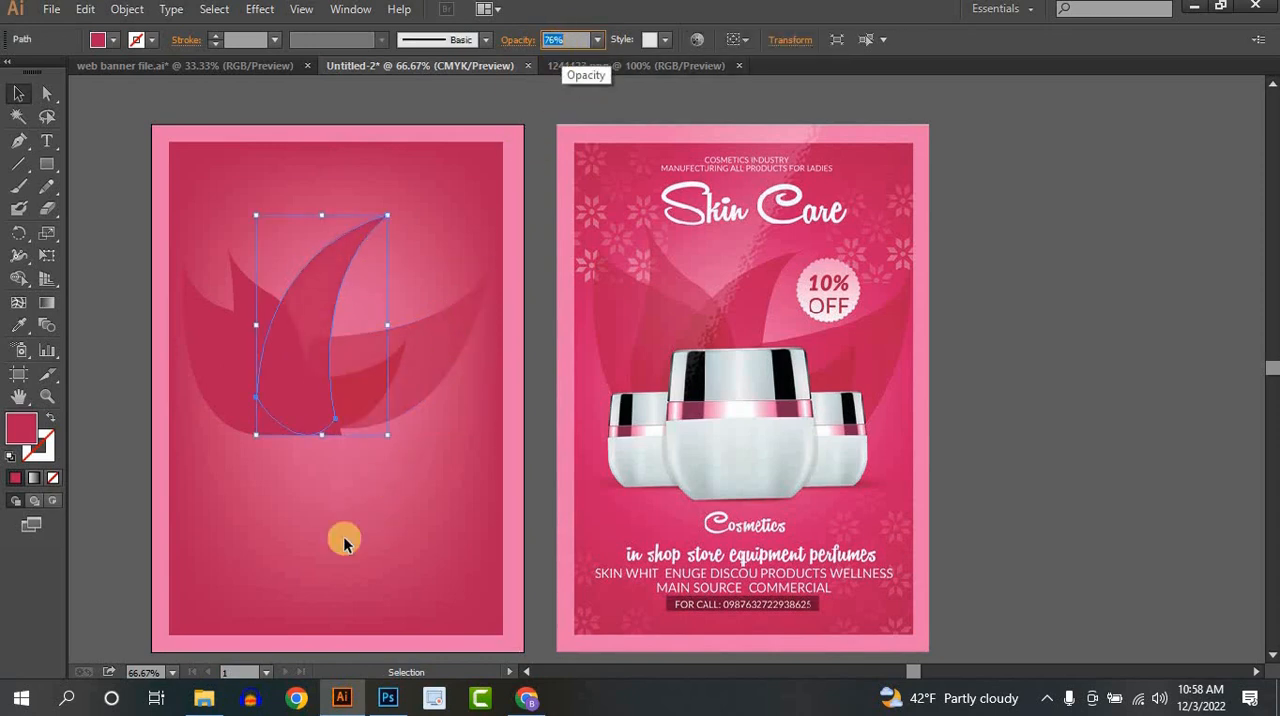
click(328, 562)
click(251, 297)
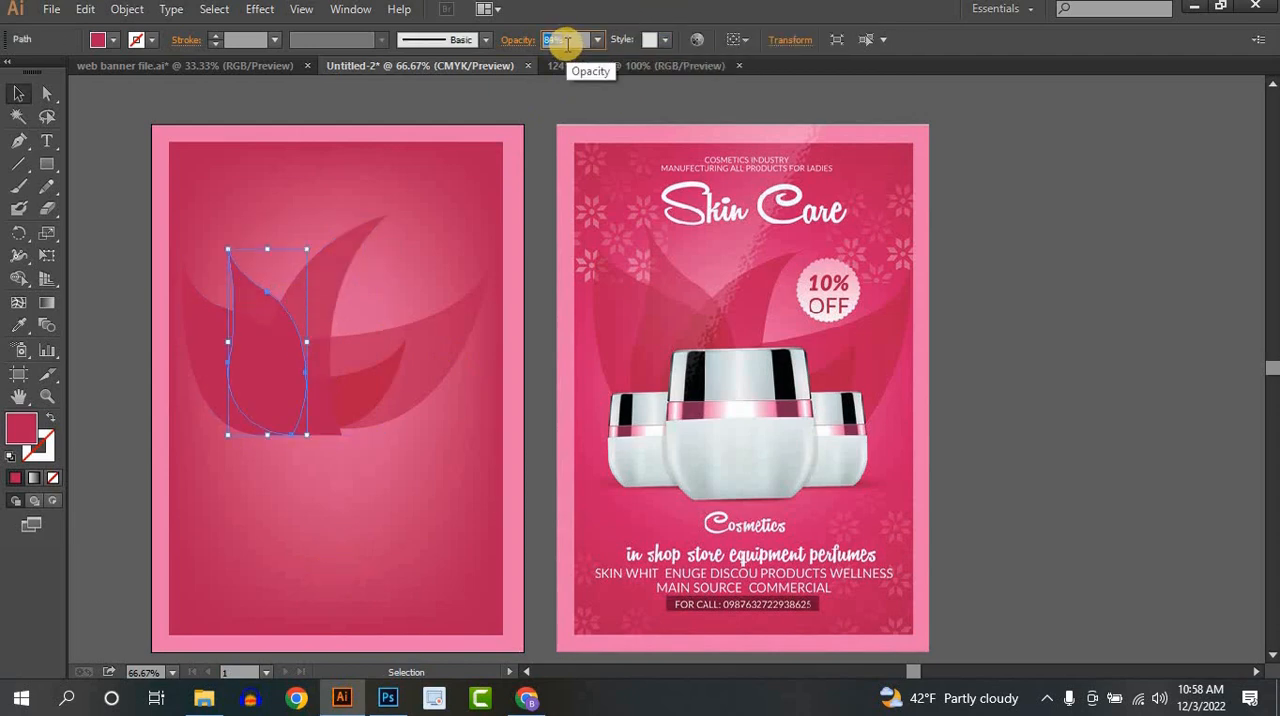
click(307, 526)
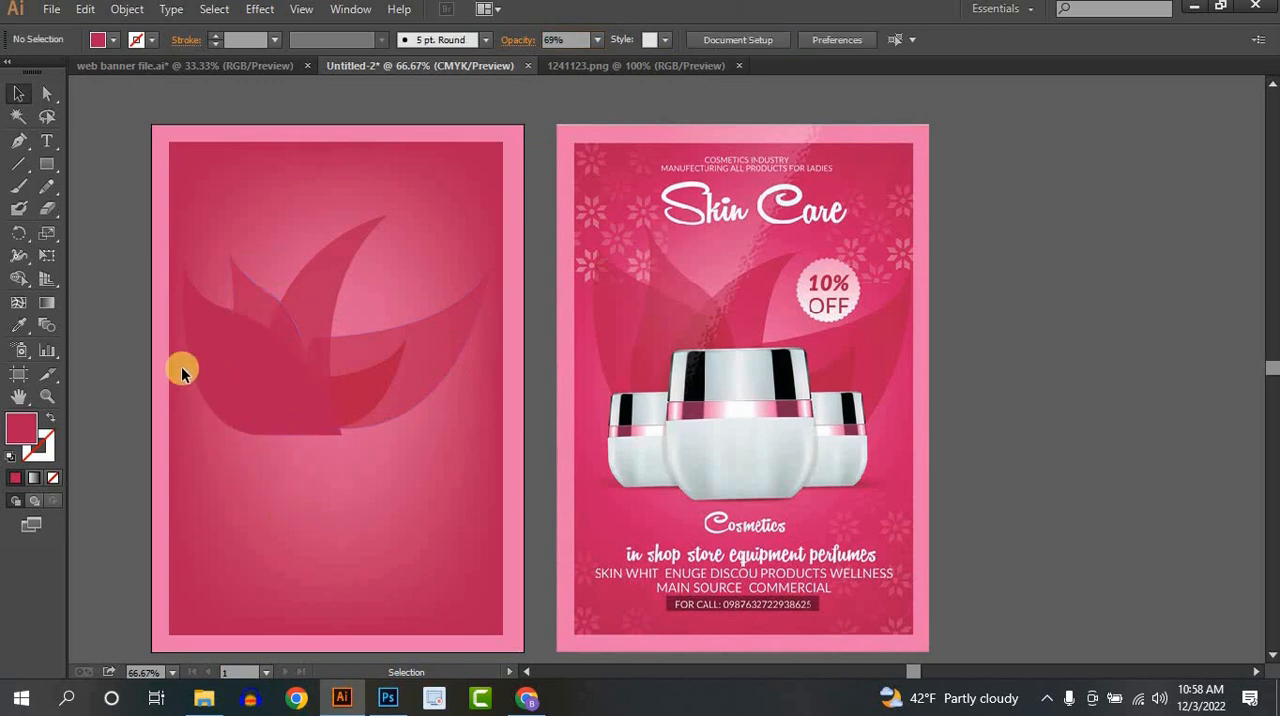
- Set the far-left petal's opacity to 80%
click(225, 346)
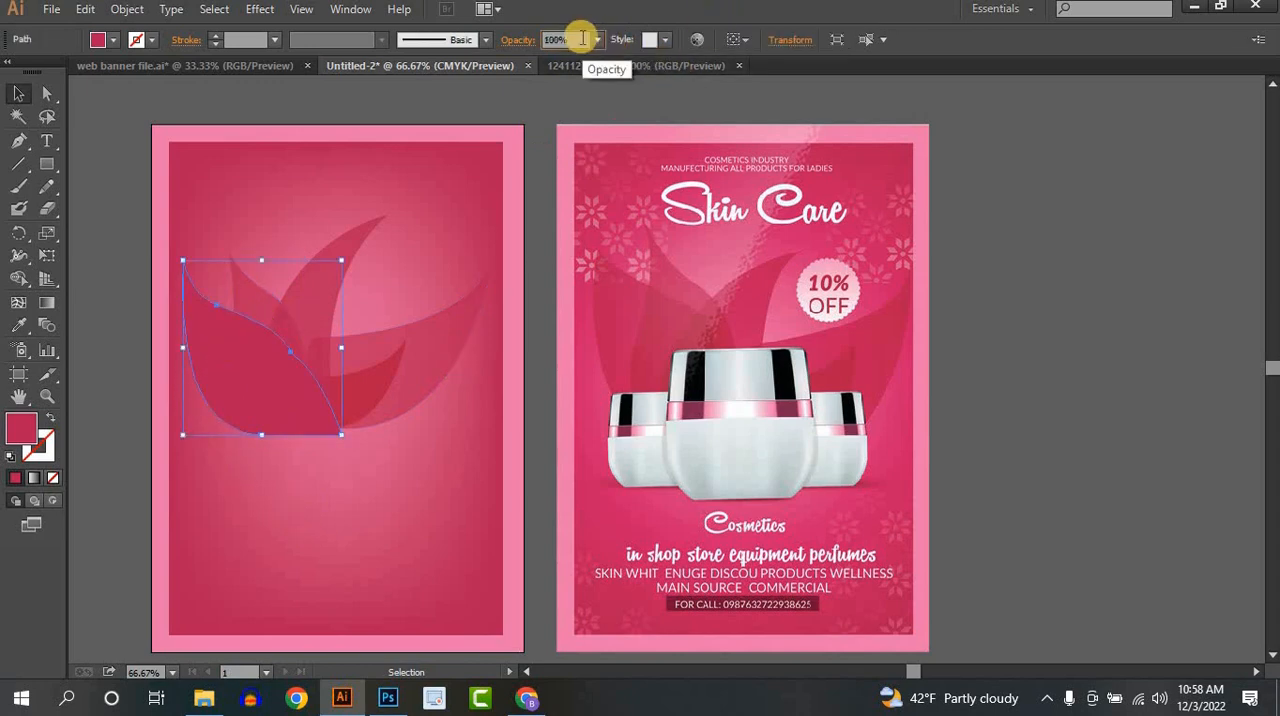
text(77)
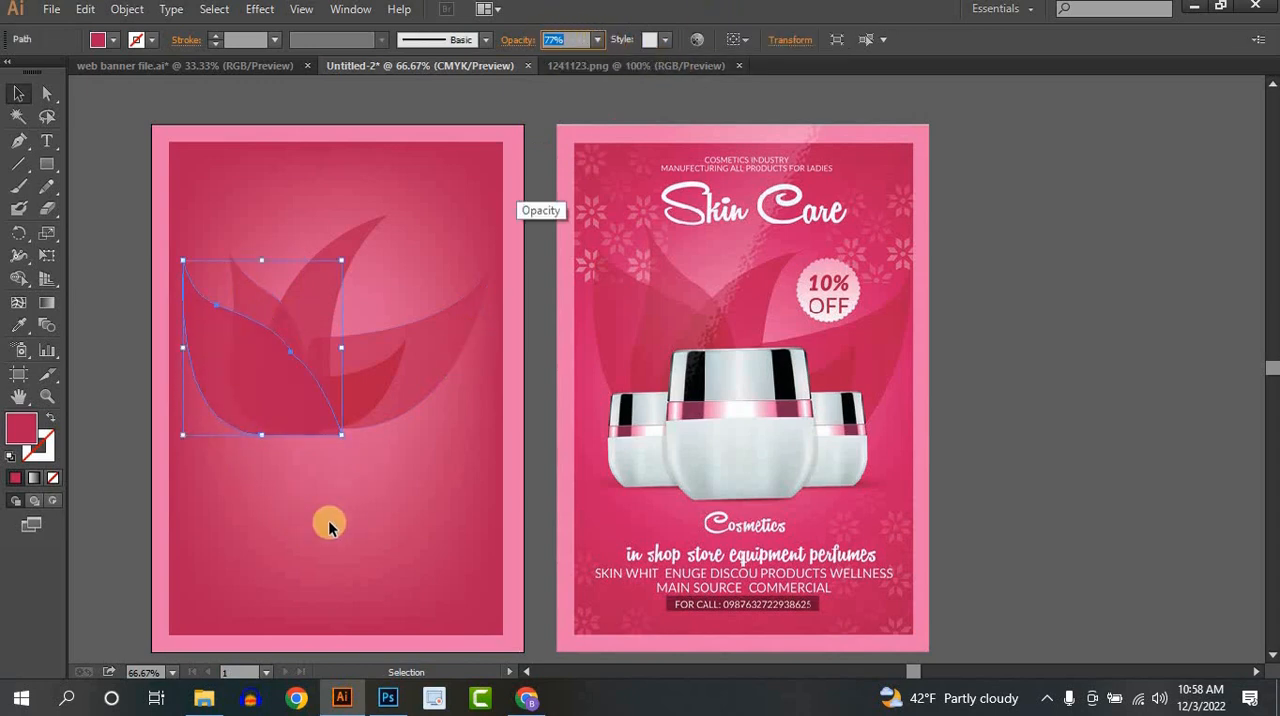
click(324, 526)
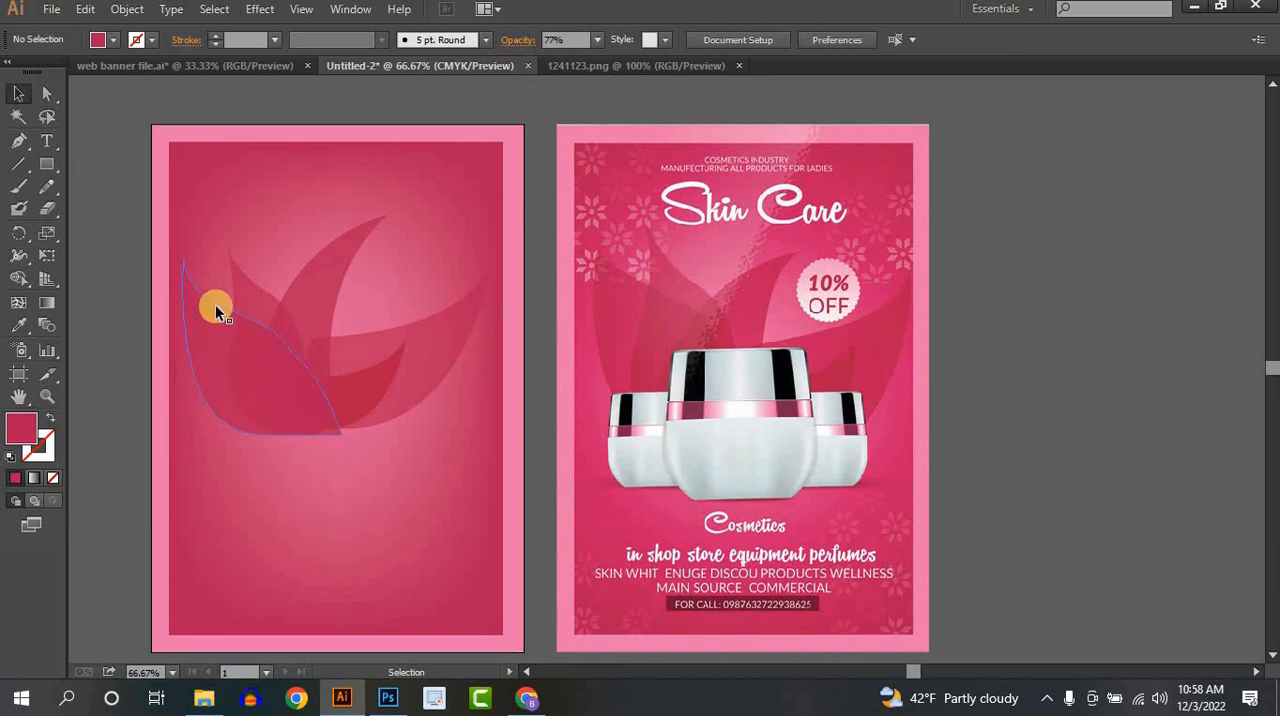
click(209, 333)
click(597, 40)
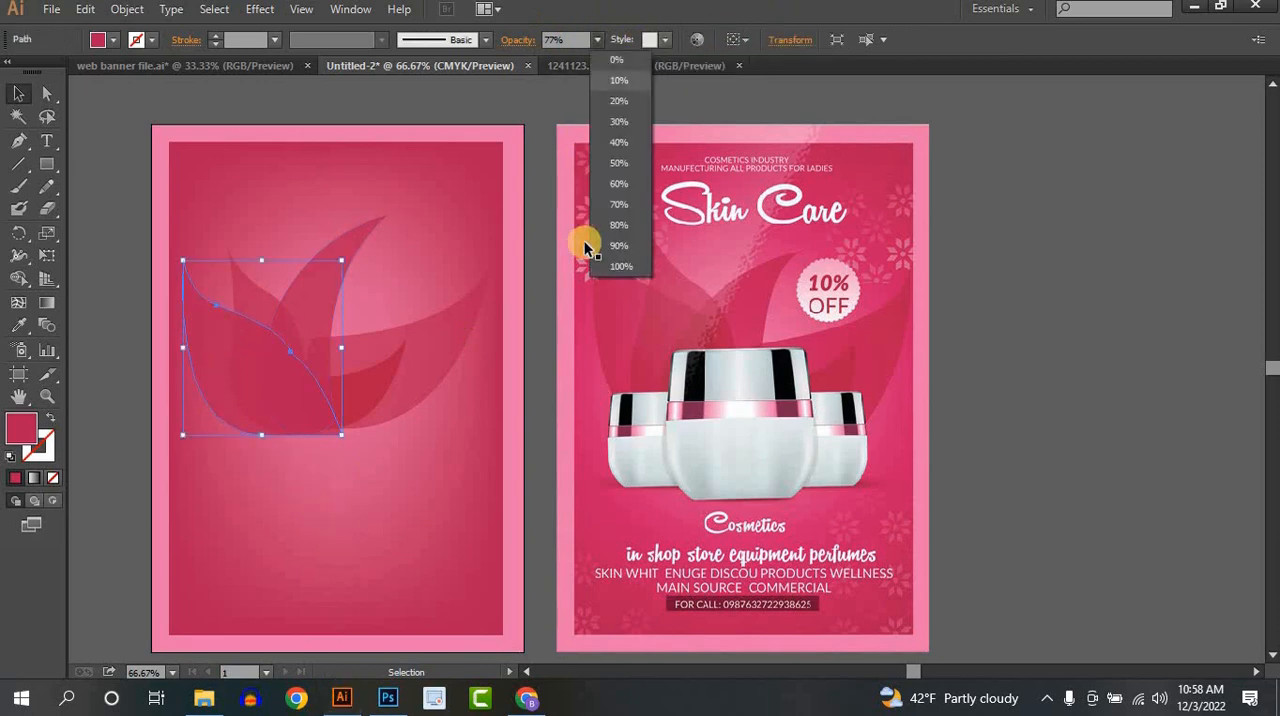
click(621, 226)
click(333, 510)
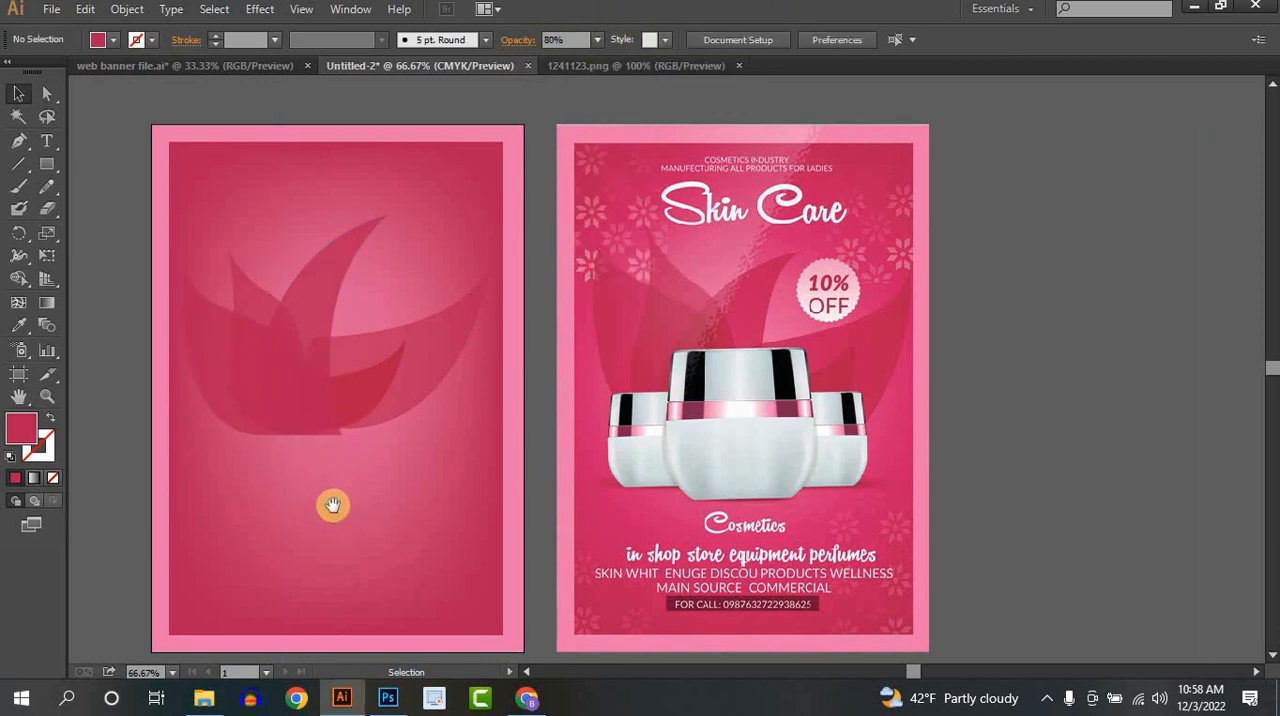
- Move the reference poster farther aside, place the Pond's jar image over the petals, and bring it to the front
drag(336, 506, 366, 506)
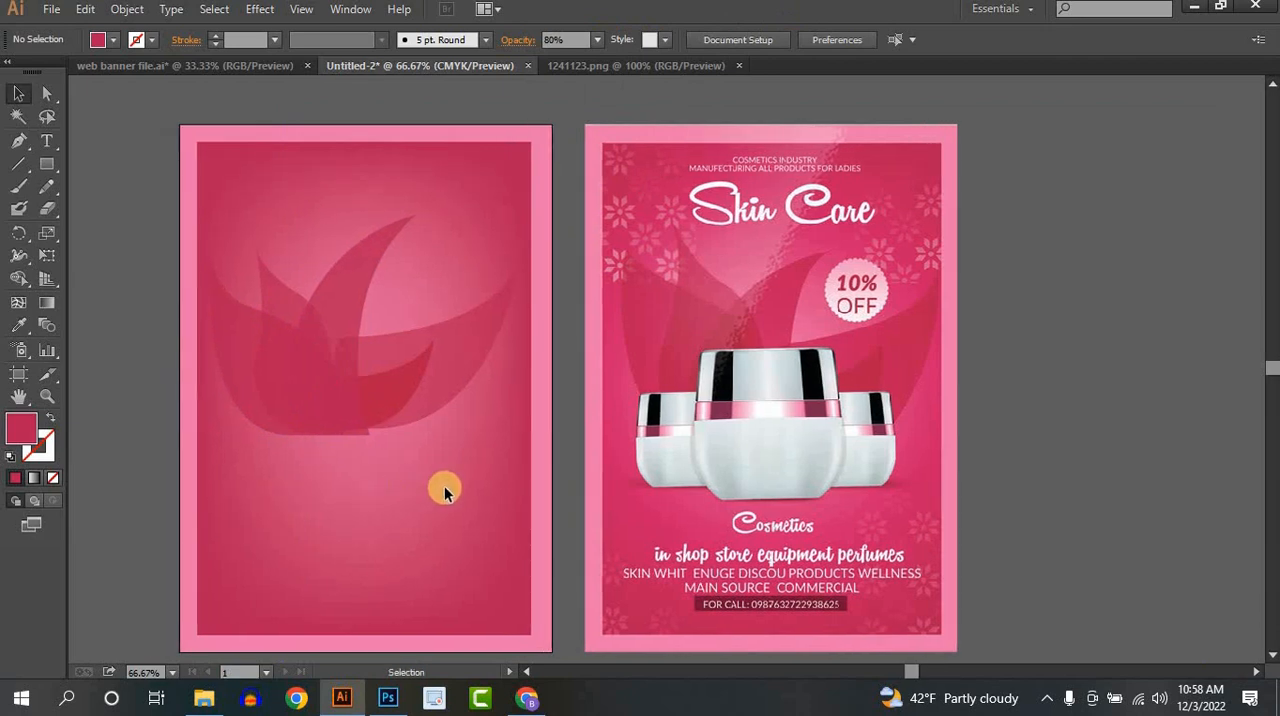
drag(677, 486, 970, 460)
drag(801, 382, 637, 367)
mouse_move(921, 438)
mouse_down()
mouse_move(877, 423)
mouse_move(954, 420)
mouse_move(936, 419)
mouse_up()
drag(734, 360, 436, 392)
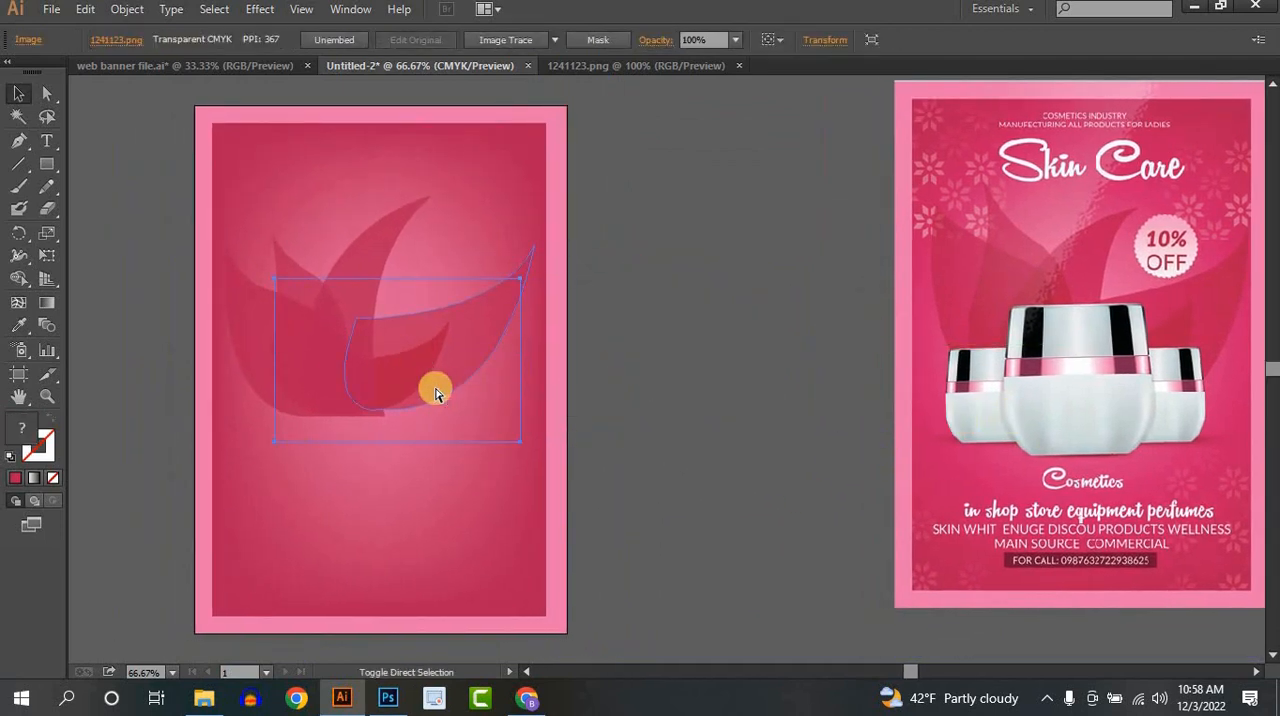
key(ctrl+shift+bracketright)
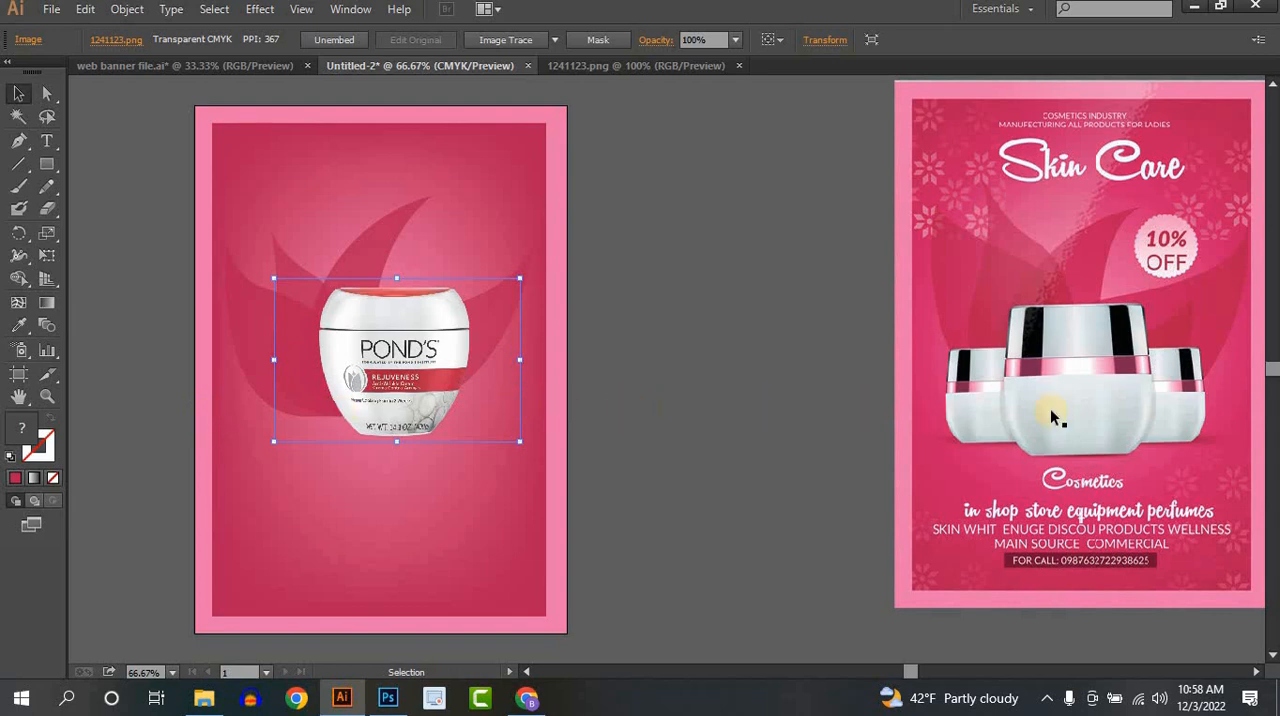
- Move the reference poster back beside the artboard and shift the jar image slightly left over the petals
drag(1053, 413, 777, 427)
drag(447, 441, 465, 441)
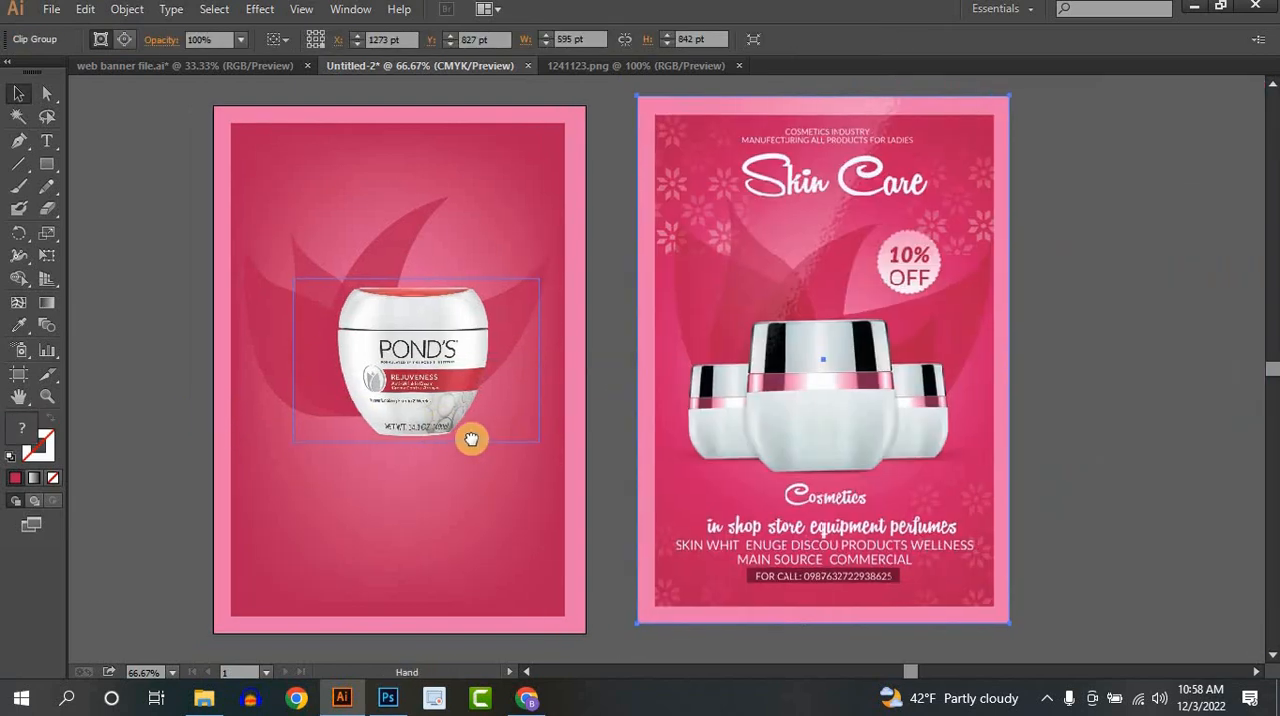
drag(410, 386, 377, 384)
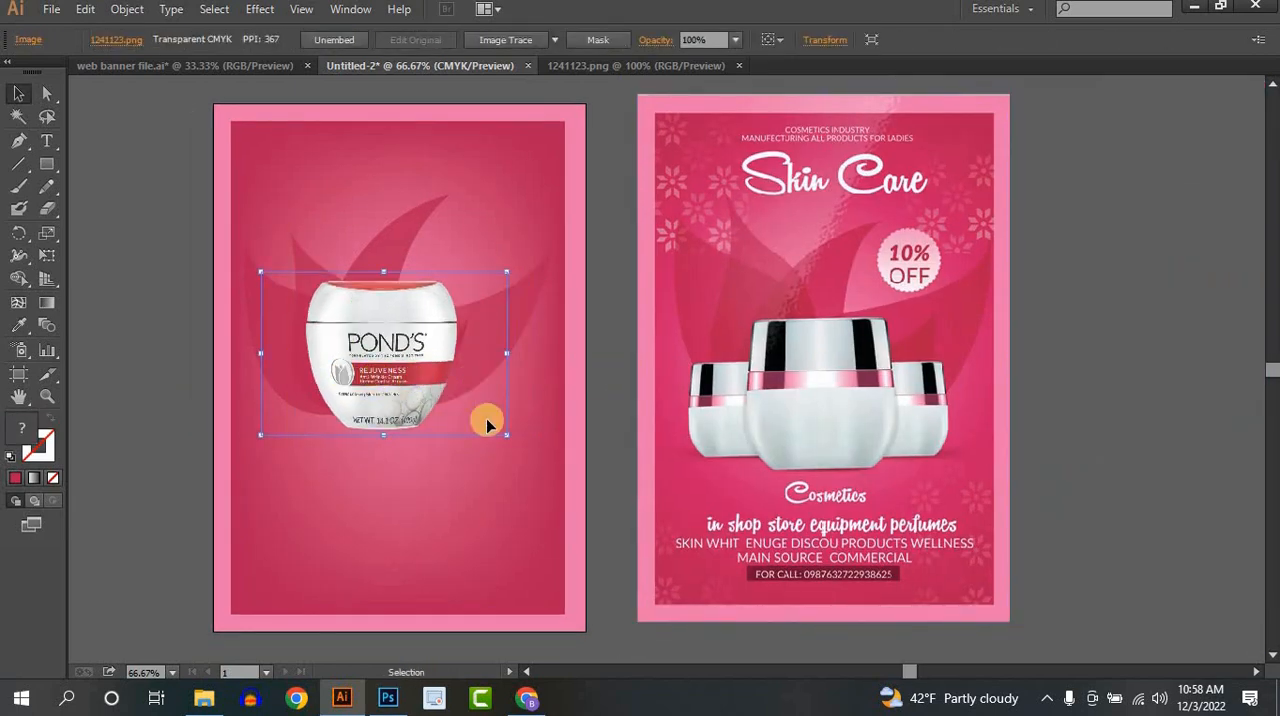
shift+click(505, 437)
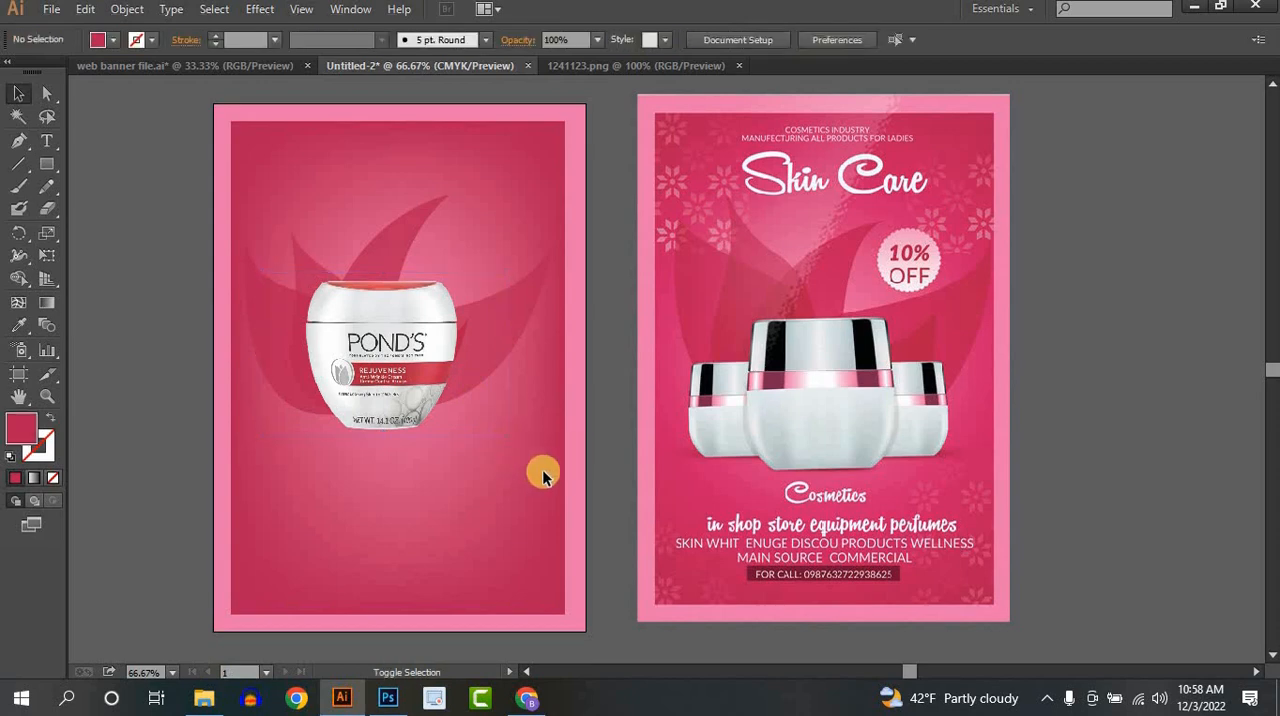
- Enlarge the jar image proportionally and position it over the lower part of the petals
click(388, 390)
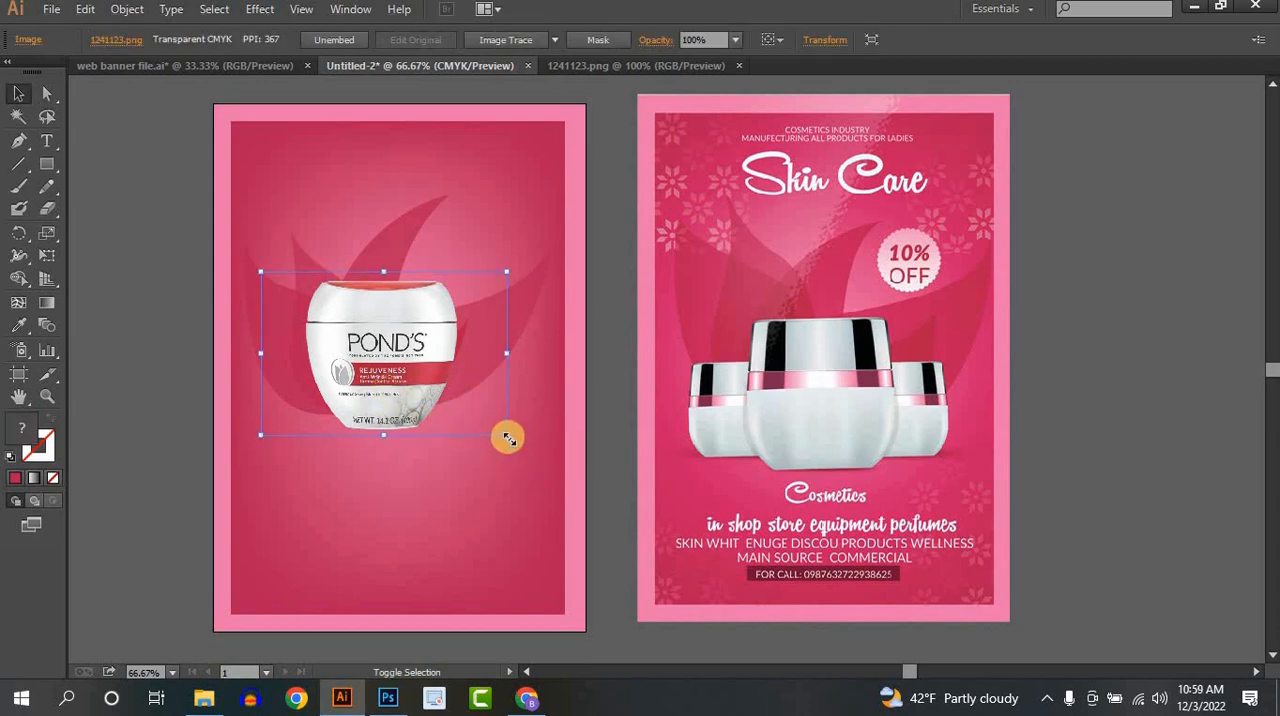
drag(505, 437, 542, 459)
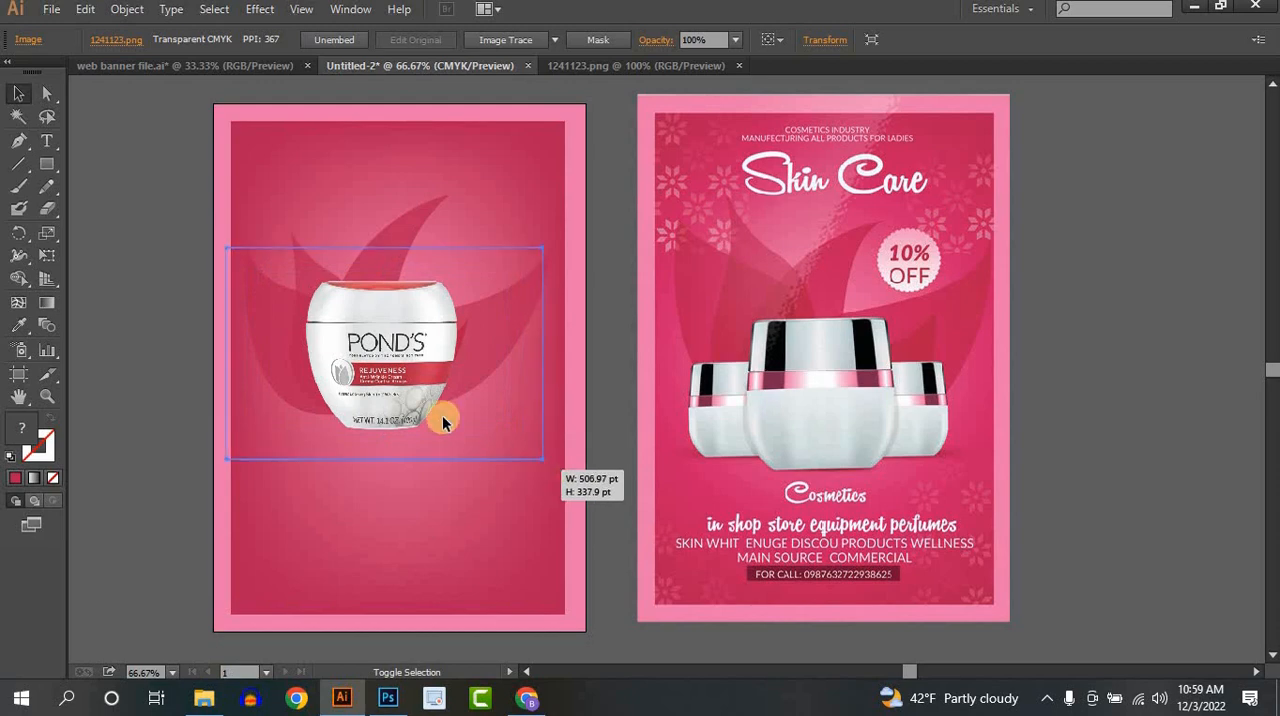
mouse_move(378, 378)
mouse_down()
mouse_move(402, 392)
mouse_move(389, 389)
mouse_up()
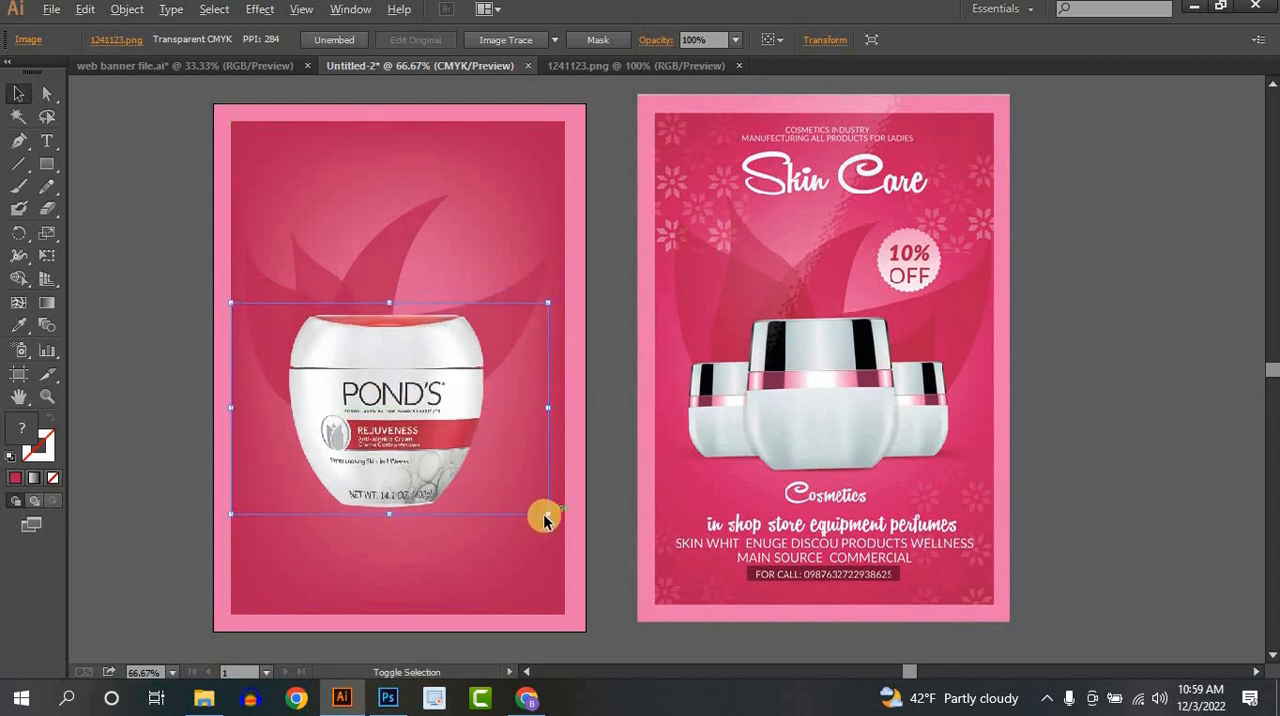
drag(547, 514, 523, 498)
- Duplicate the jar to the right of the original and scale the copy down to a smaller side jar
drag(403, 407, 503, 397)
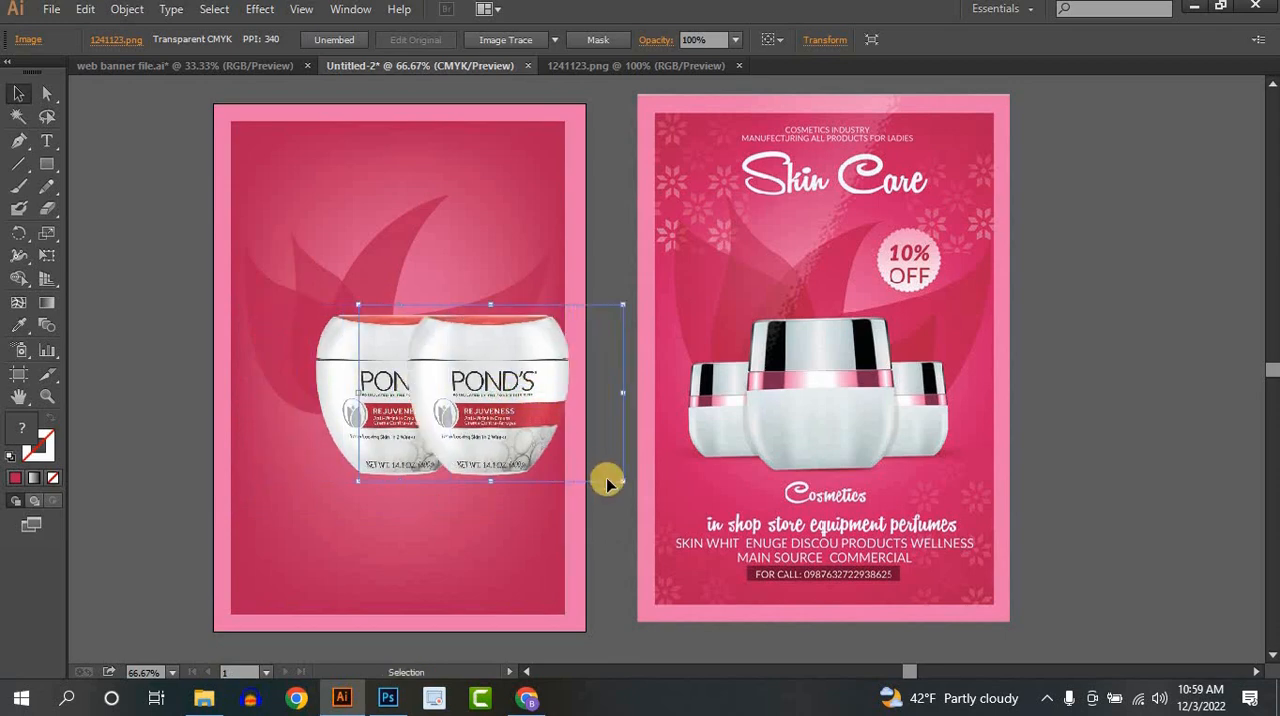
drag(622, 484, 568, 444)
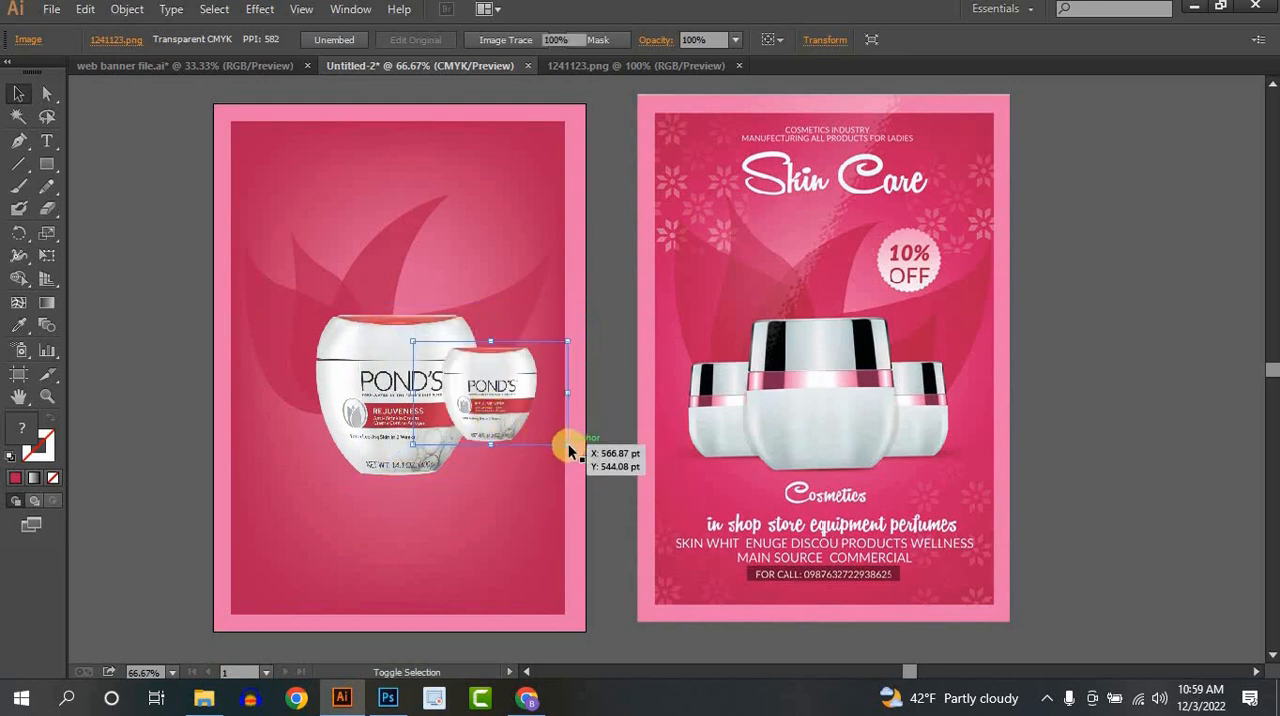
- Enlarge the smaller side jar slightly and reposition it beside the main jar
click(570, 445)
click(490, 407)
drag(568, 445, 586, 457)
drag(506, 407, 504, 409)
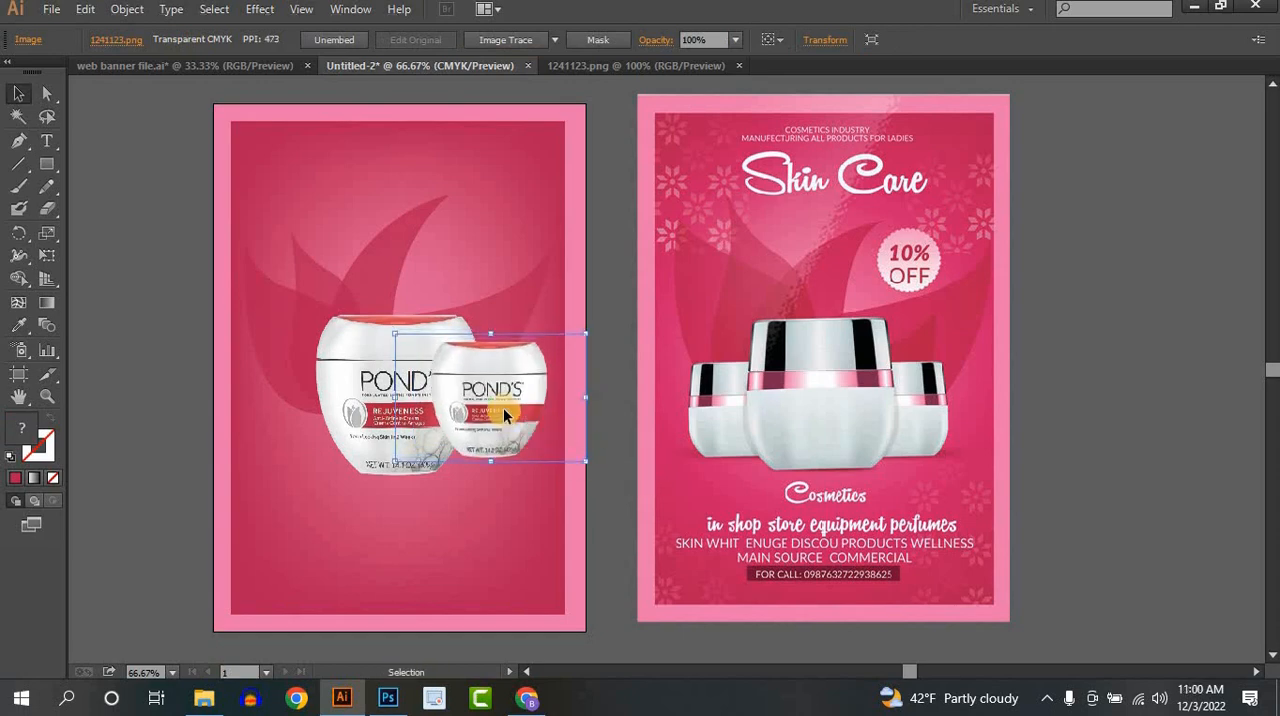
- Duplicate the small side jar to the opposite side of the main jar and adjust its position for a balanced trio
drag(424, 416, 345, 413)
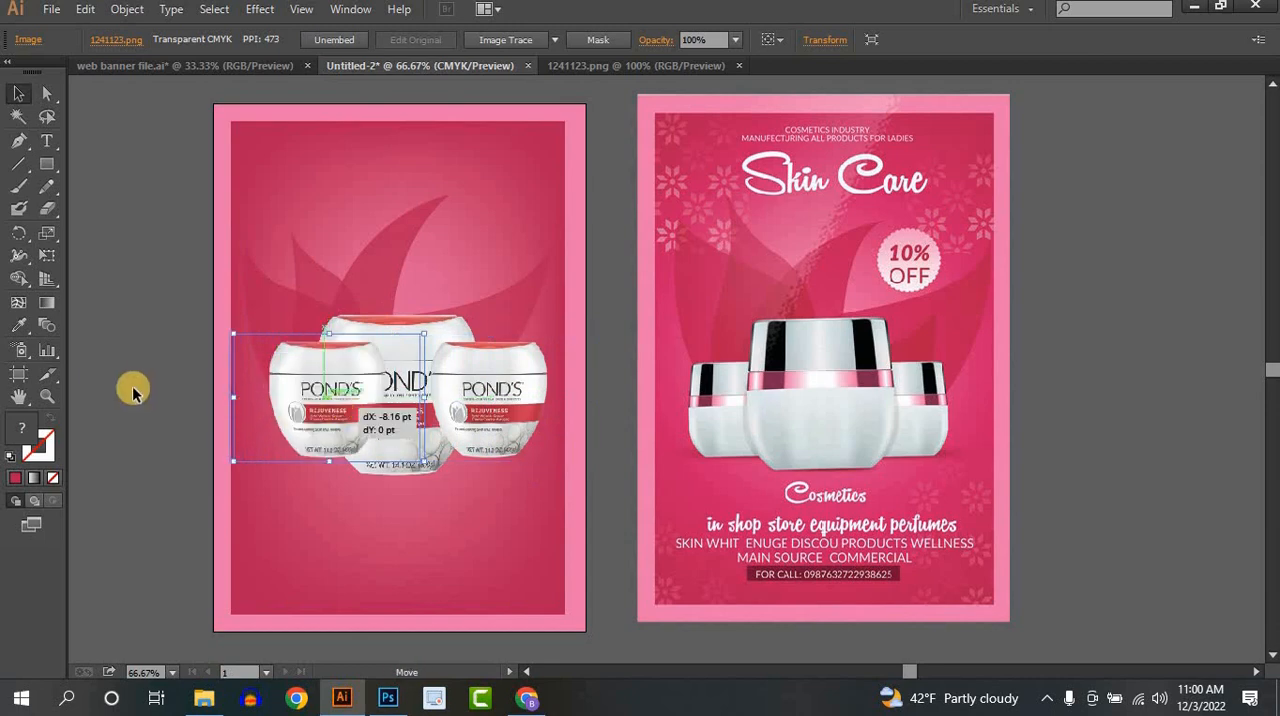
click(103, 374)
drag(345, 412, 339, 412)
click(168, 414)
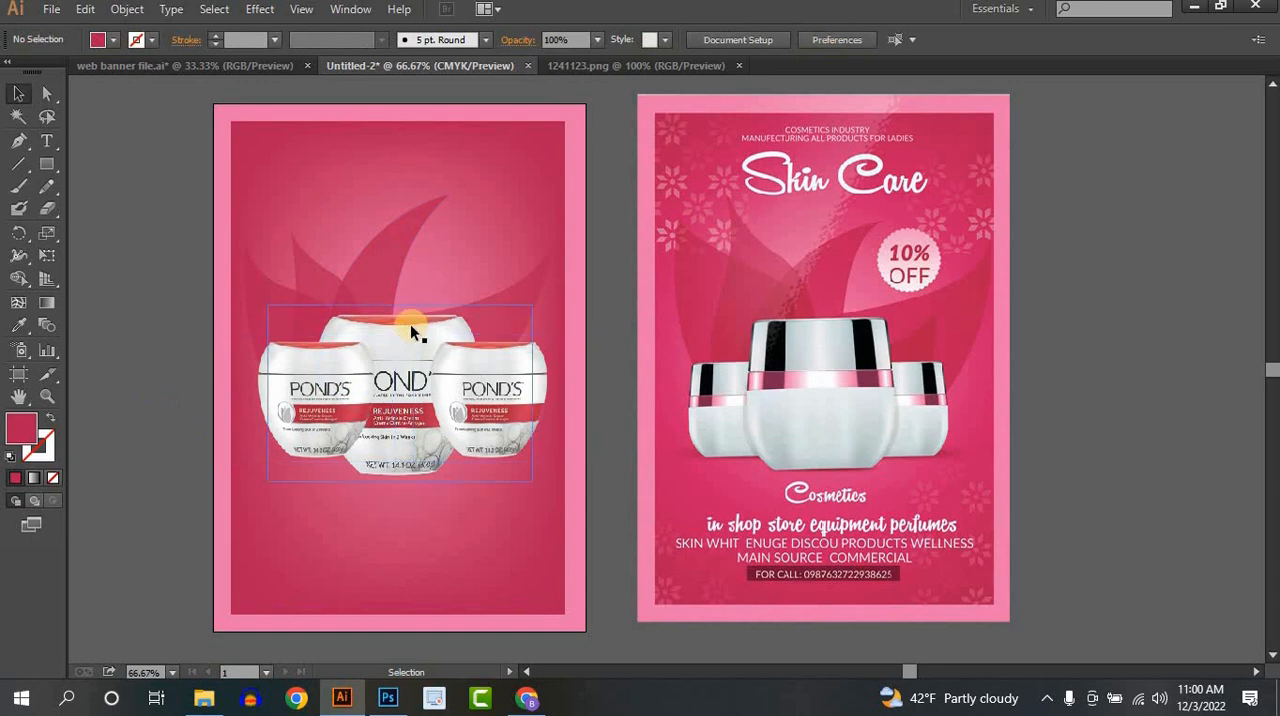
- Bring the large central jar to the front of the two side jars
click(410, 324)
right_click(411, 326)
mouse_move(452, 445)
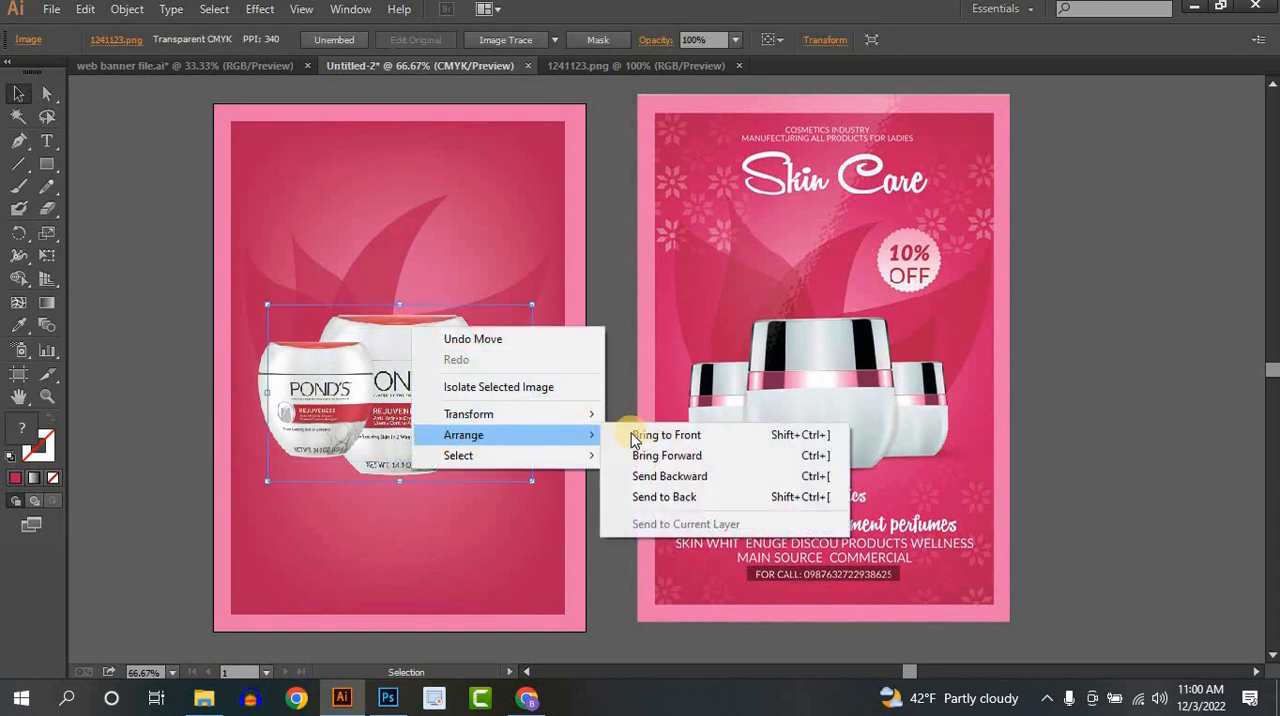
click(665, 433)
click(1117, 356)
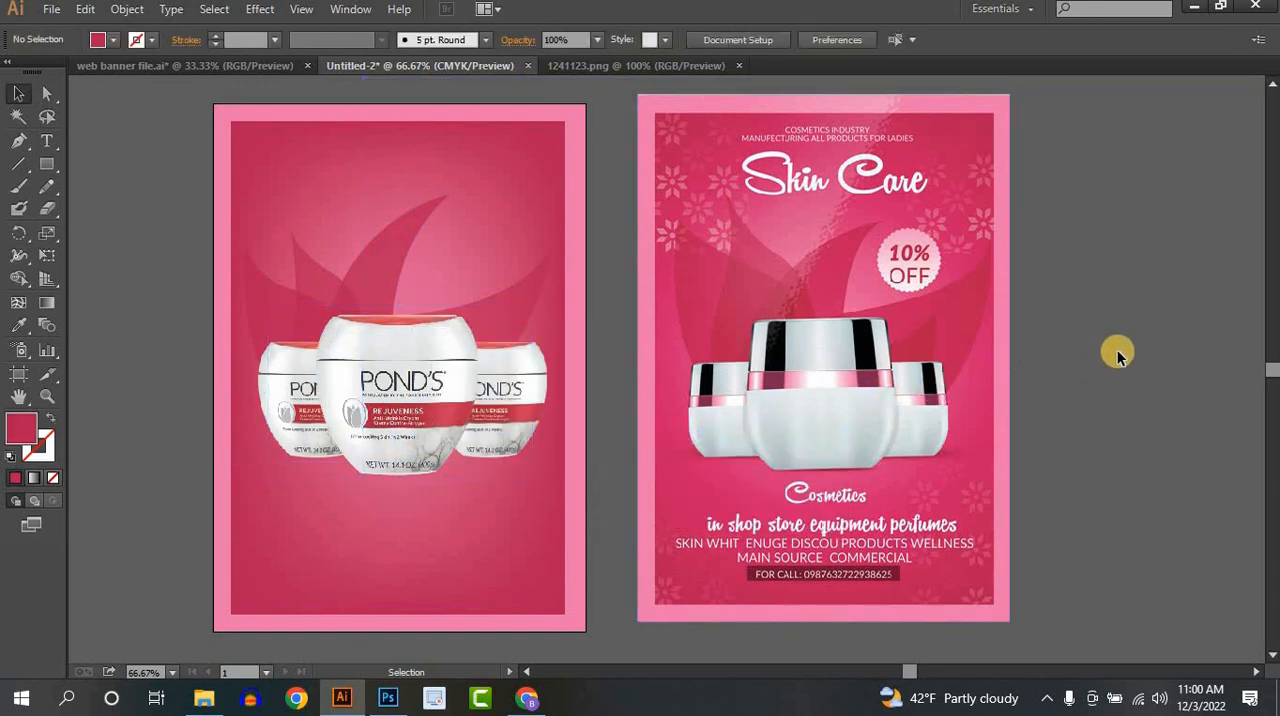
key(space)
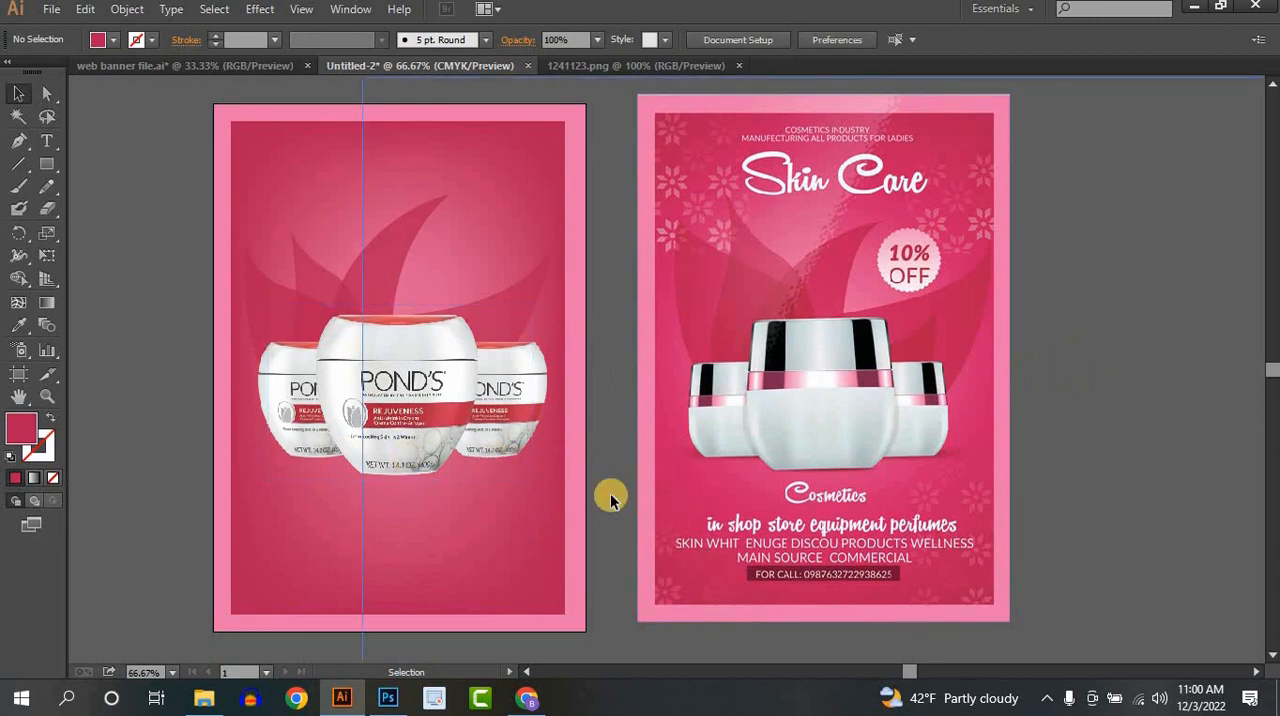
drag(623, 491, 666, 531)
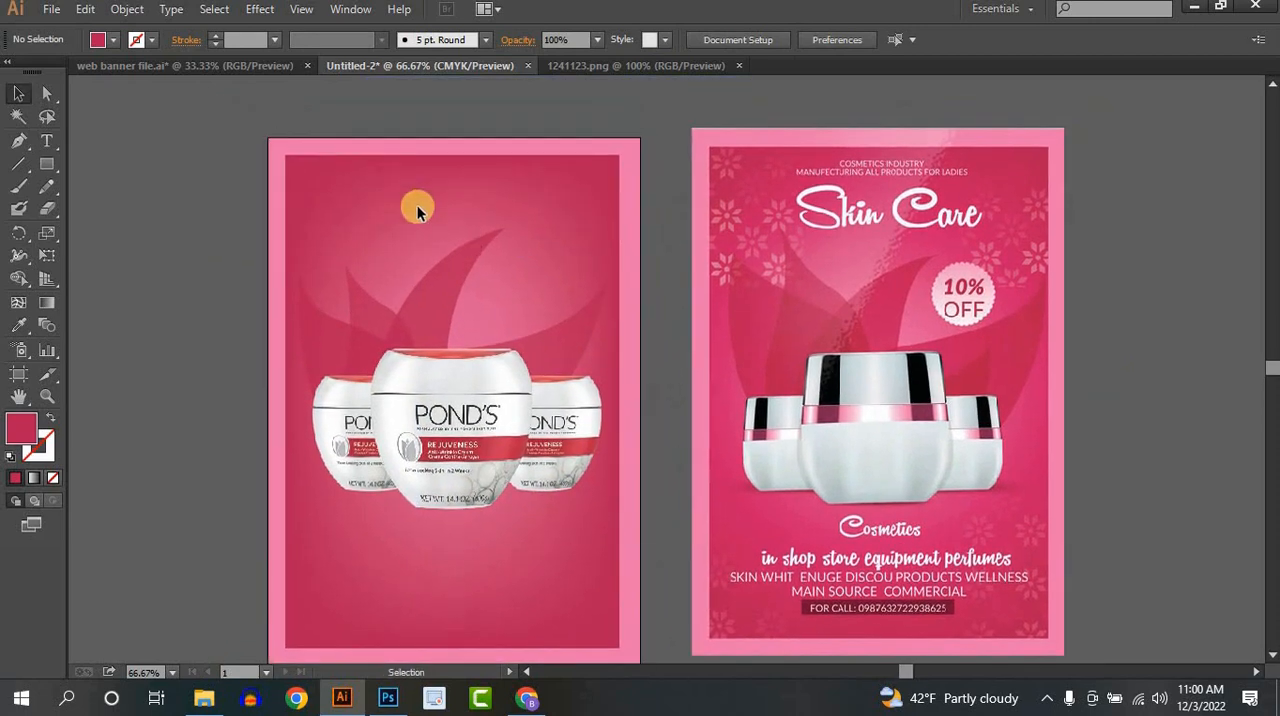
drag(556, 500, 610, 524)
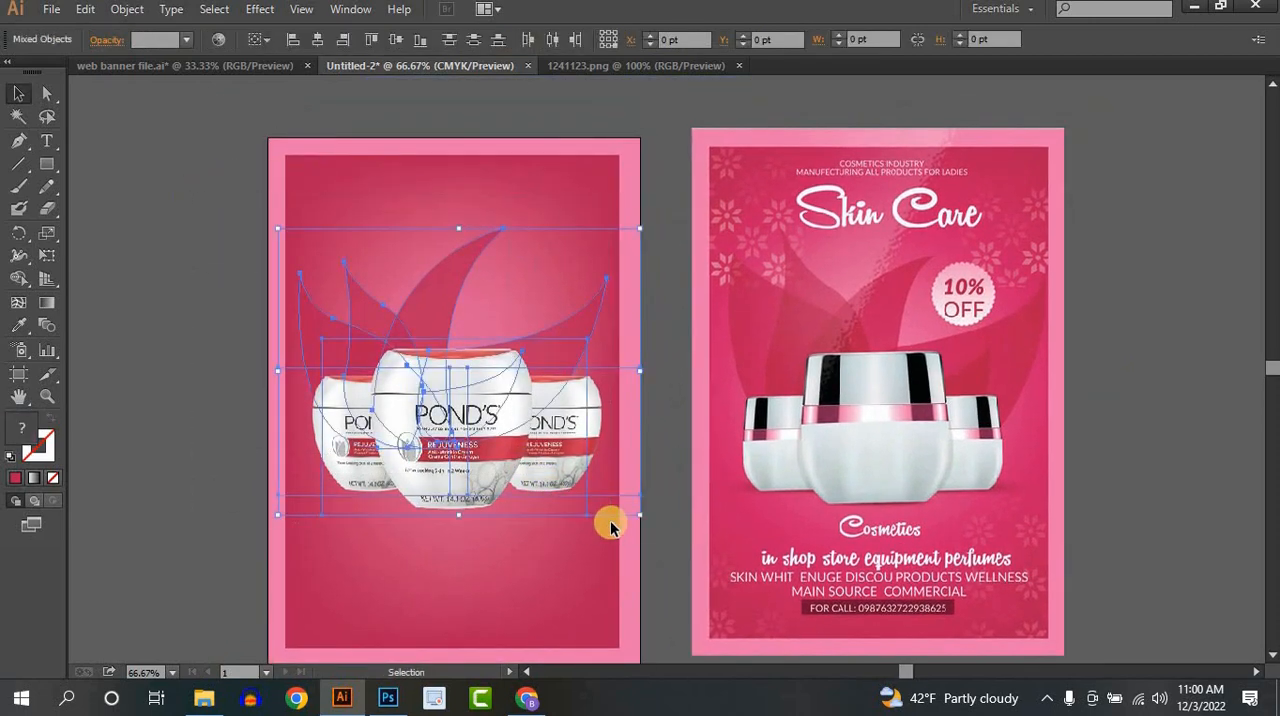
click(611, 527)
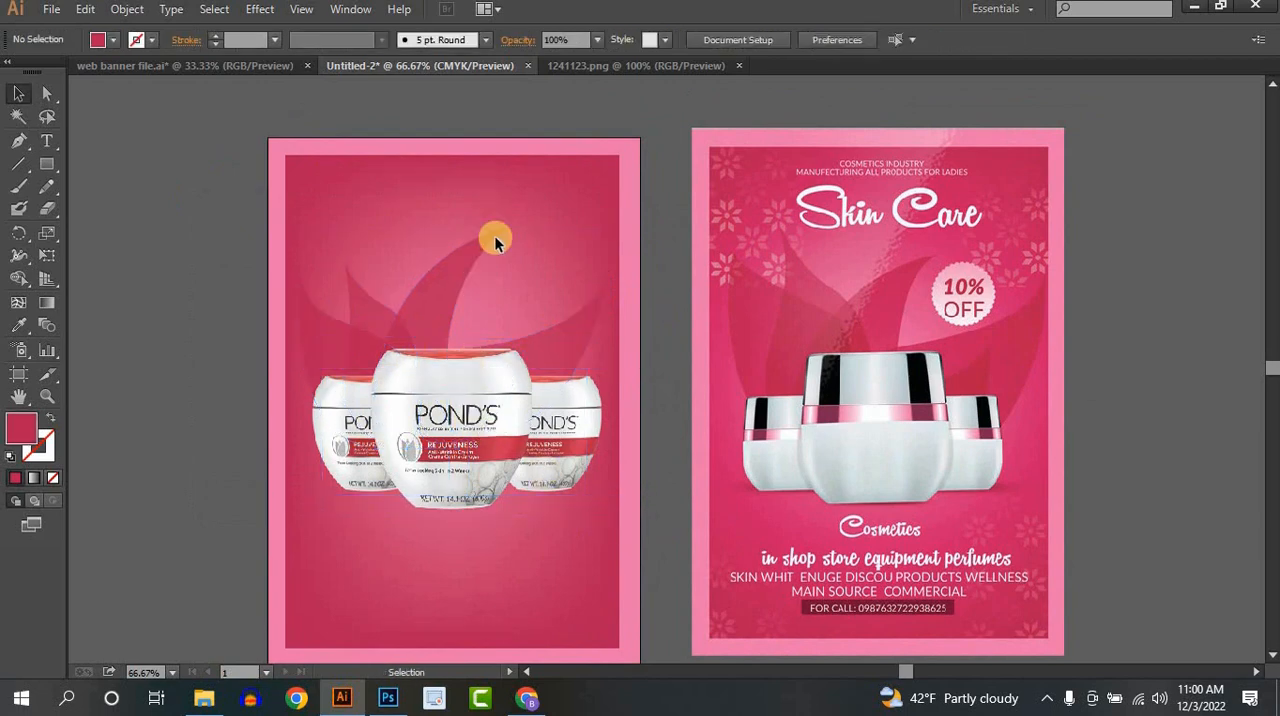
- Draw a small square in the artboard's upper right area and fill it with light pink sampled from the reference poster's flower pattern
scroll(507, 252, up, 1)
drag(686, 179, 846, 370)
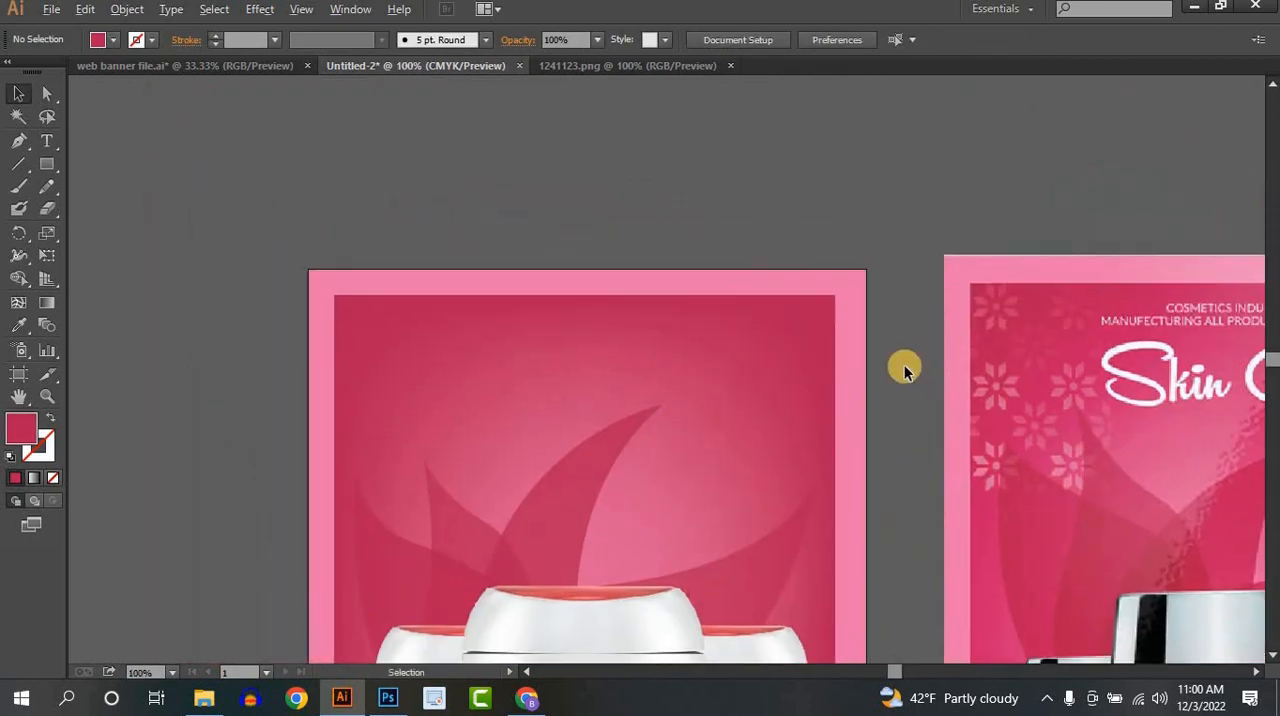
scroll(905, 367, up, 1)
drag(1167, 393, 1044, 337)
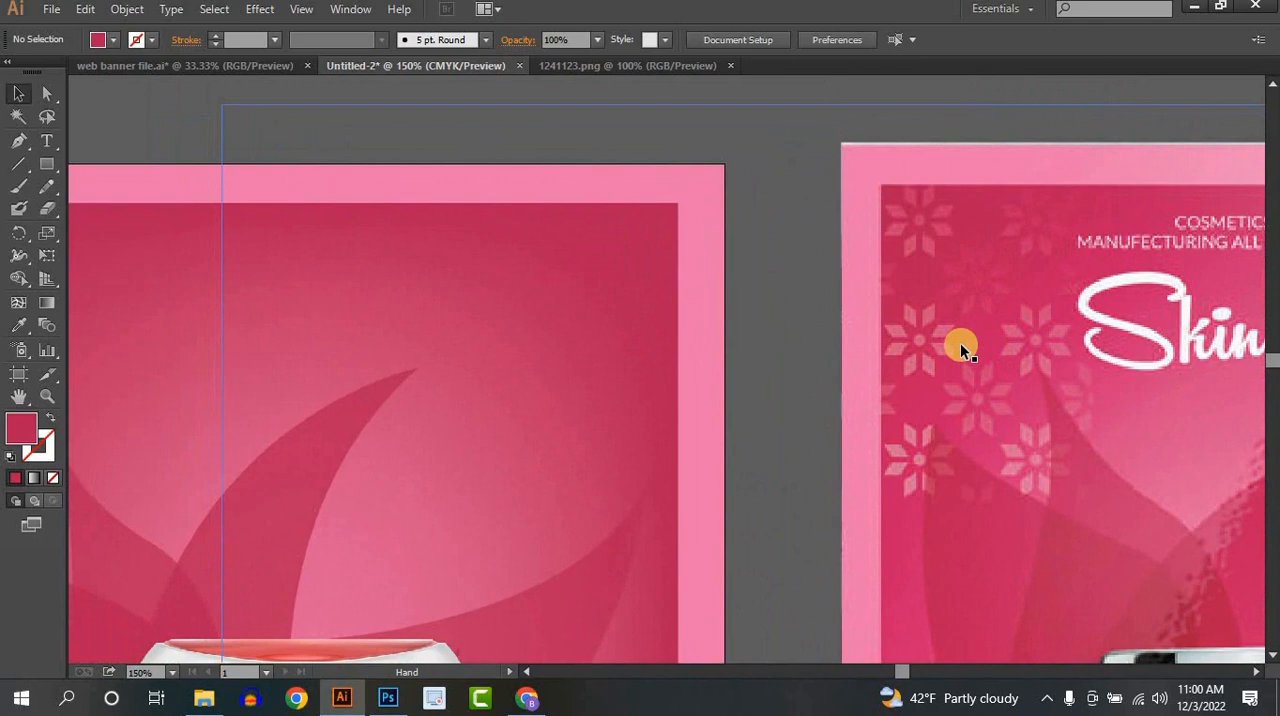
click(42, 168)
drag(494, 288, 528, 320)
click(18, 325)
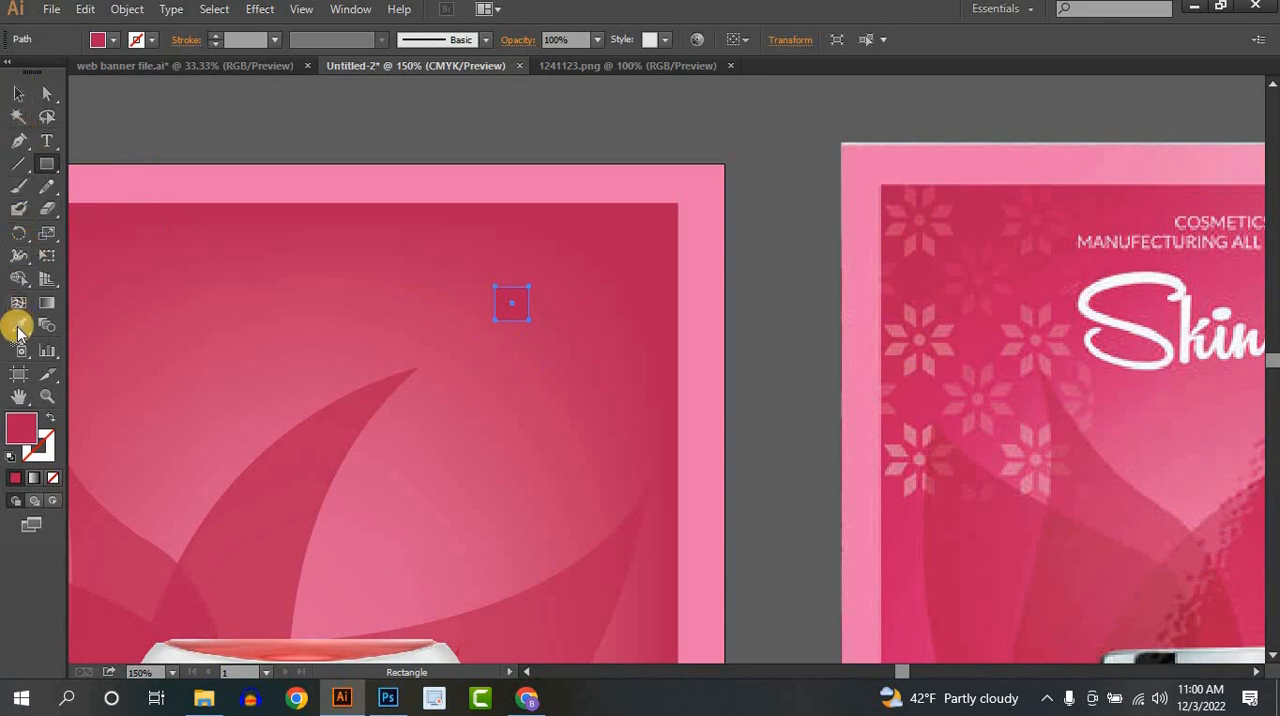
click(1013, 450)
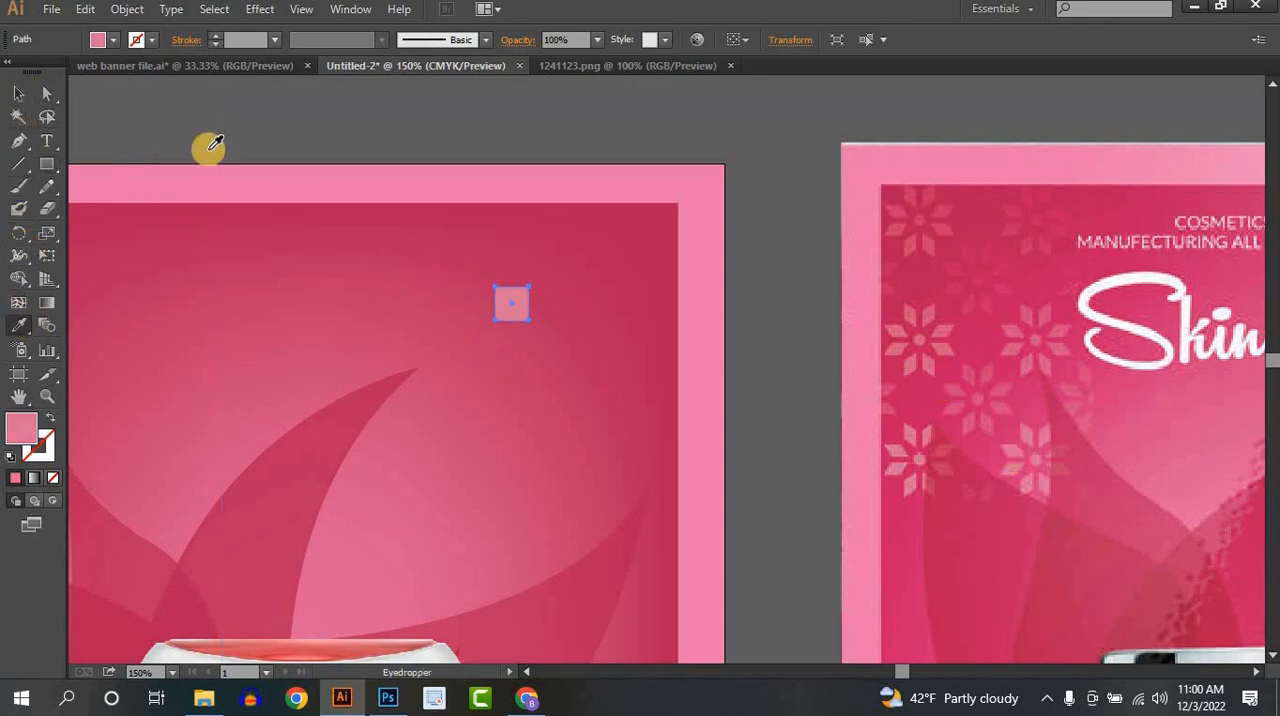
- Raise the right edge of the small square to slant it into a parallelogram petal
click(47, 93)
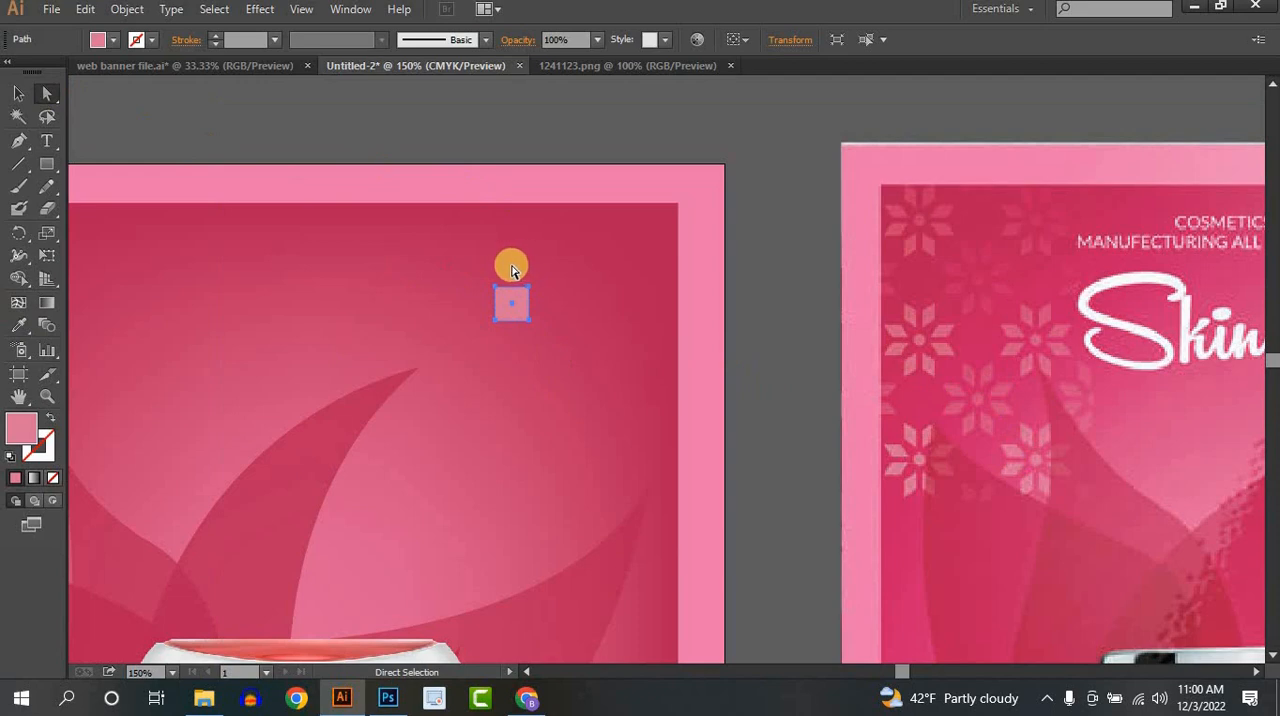
drag(529, 290, 528, 271)
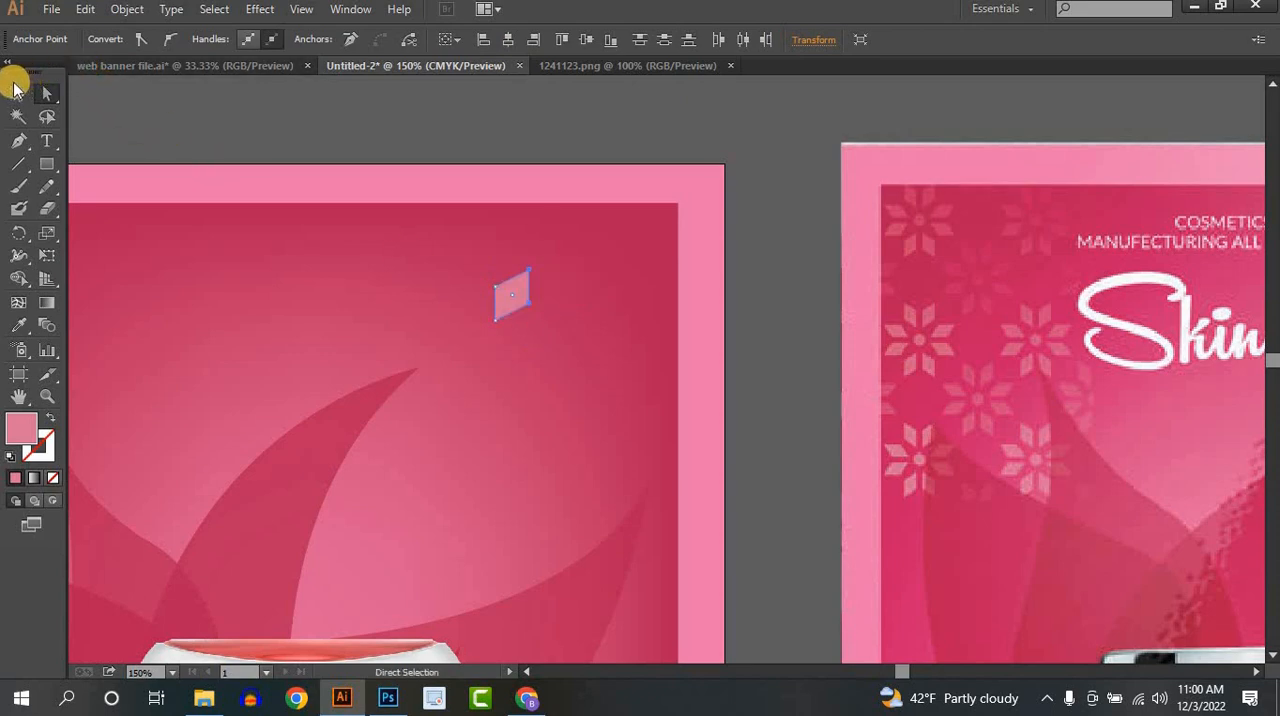
click(18, 94)
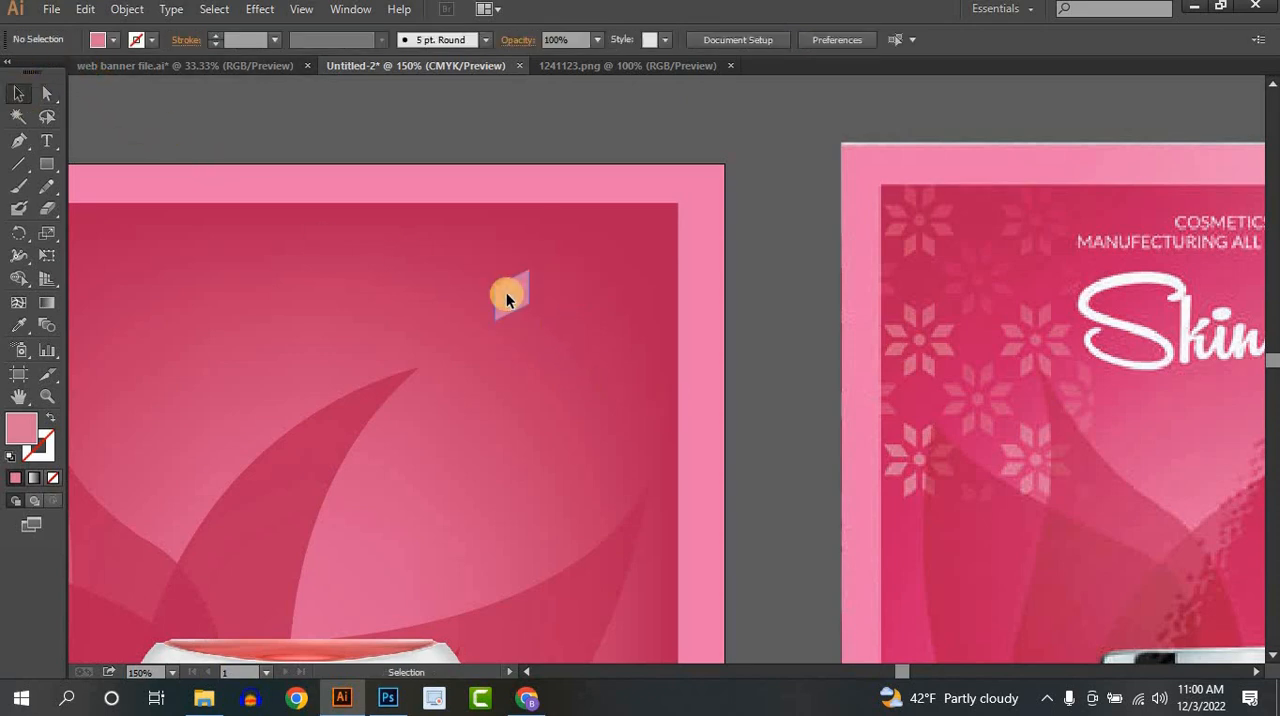
- Duplicate the parallelogram petal to its left and reflect the copy to form a mirrored pair
drag(504, 296, 472, 296)
right_click(472, 296)
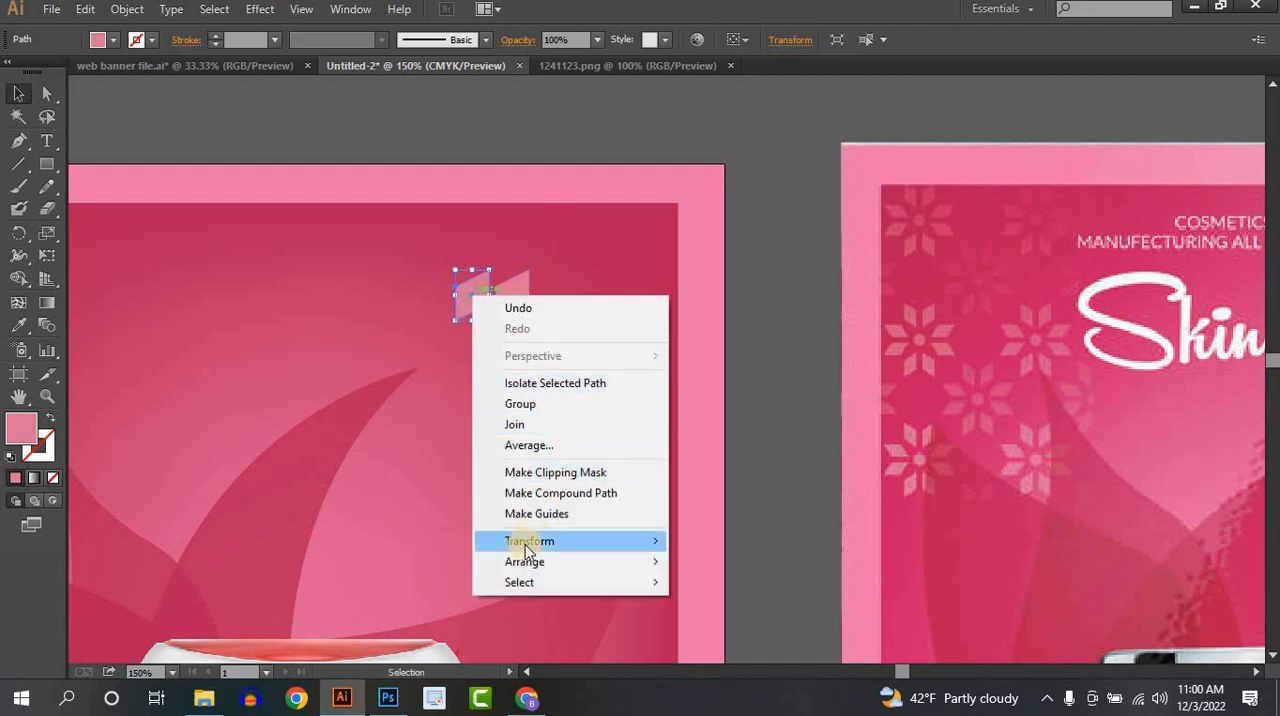
mouse_move(525, 544)
click(716, 445)
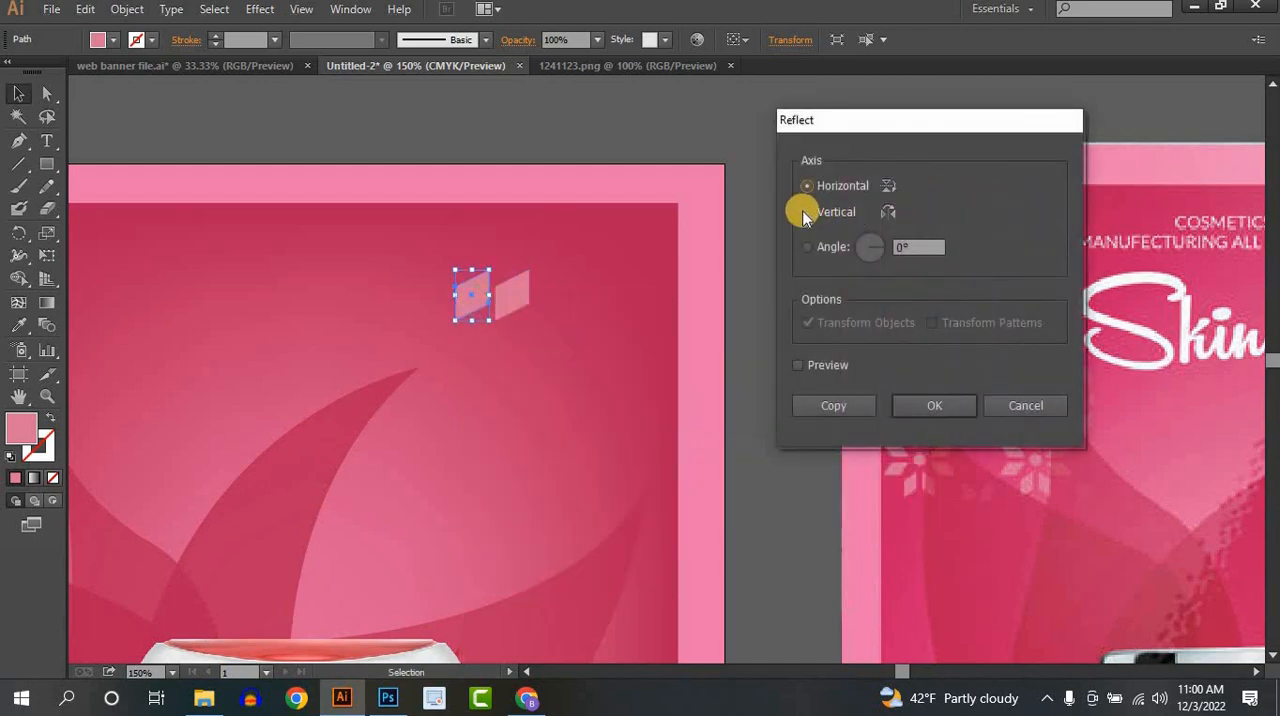
click(929, 408)
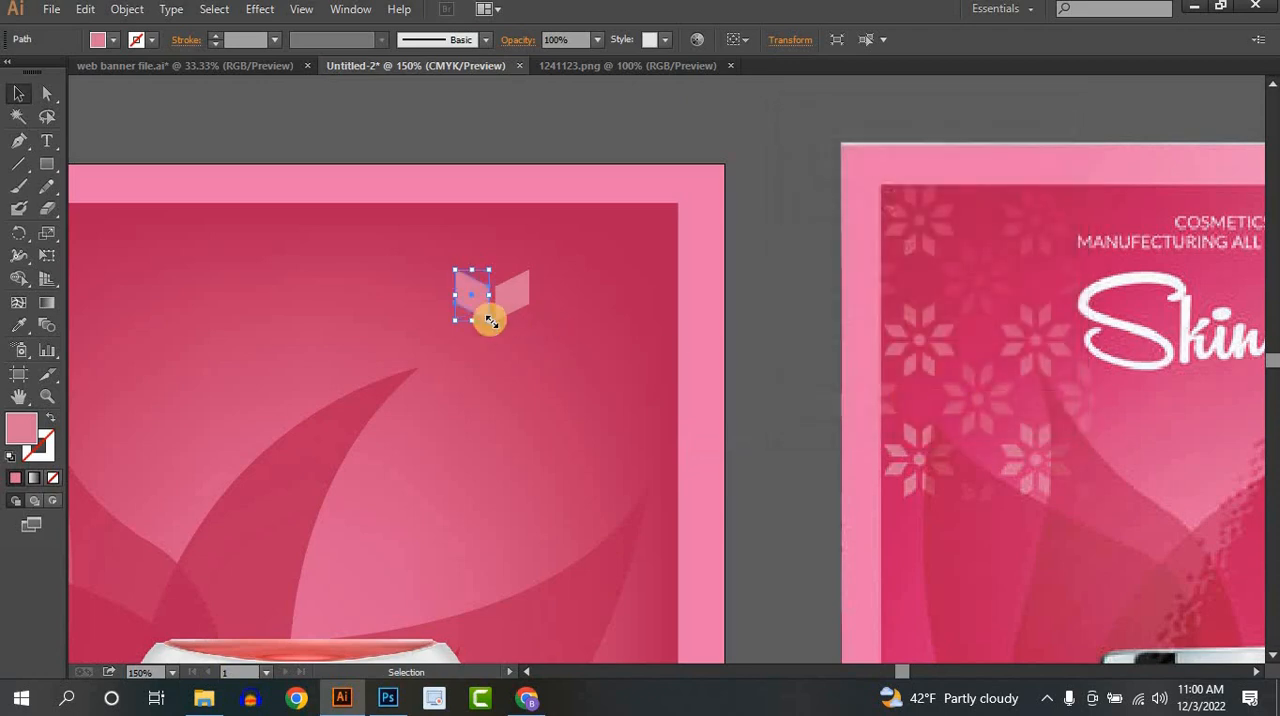
click(525, 336)
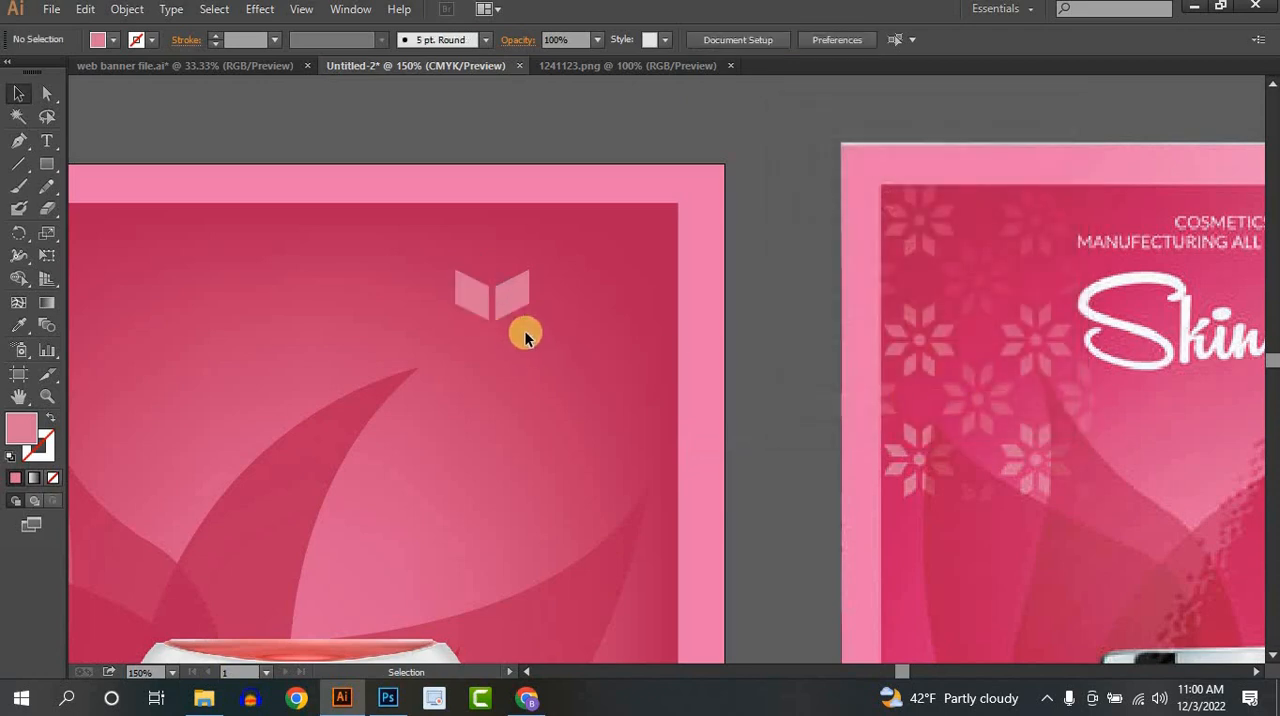
- Try to nudge the left petal closer to the right one
click(471, 295)
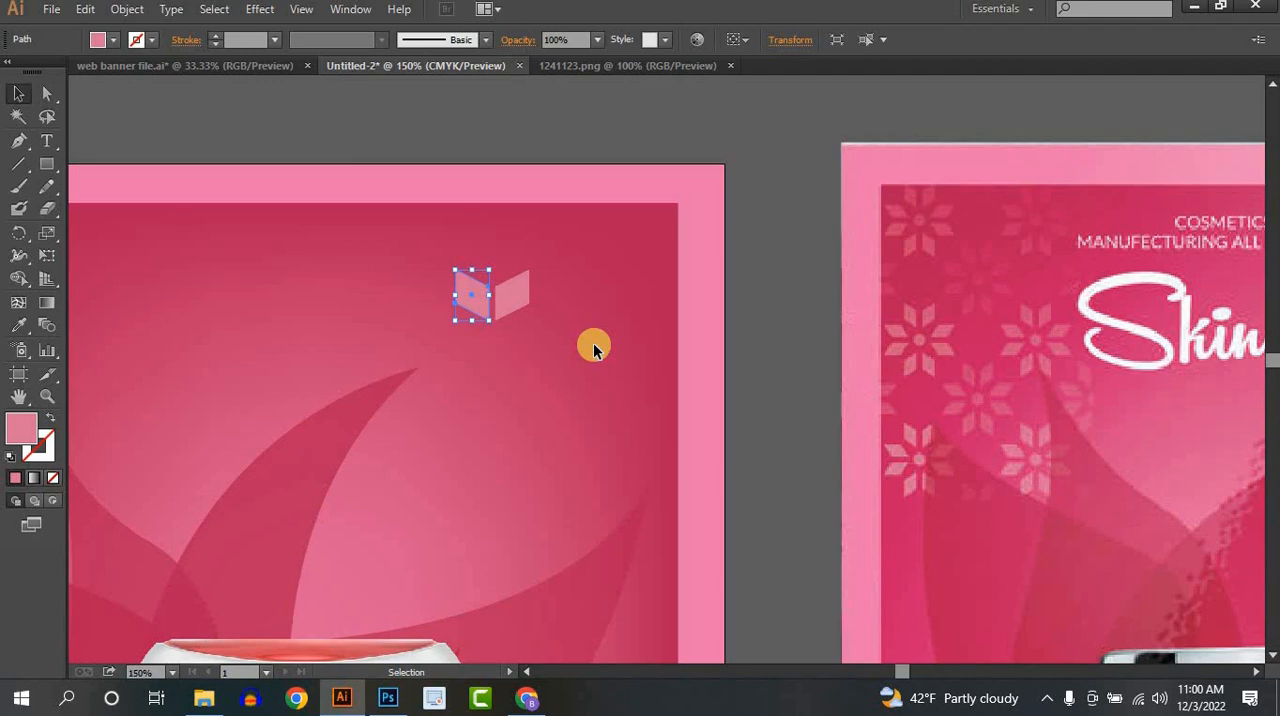
key(Right)
key(Right)
key(Right)
click(532, 344)
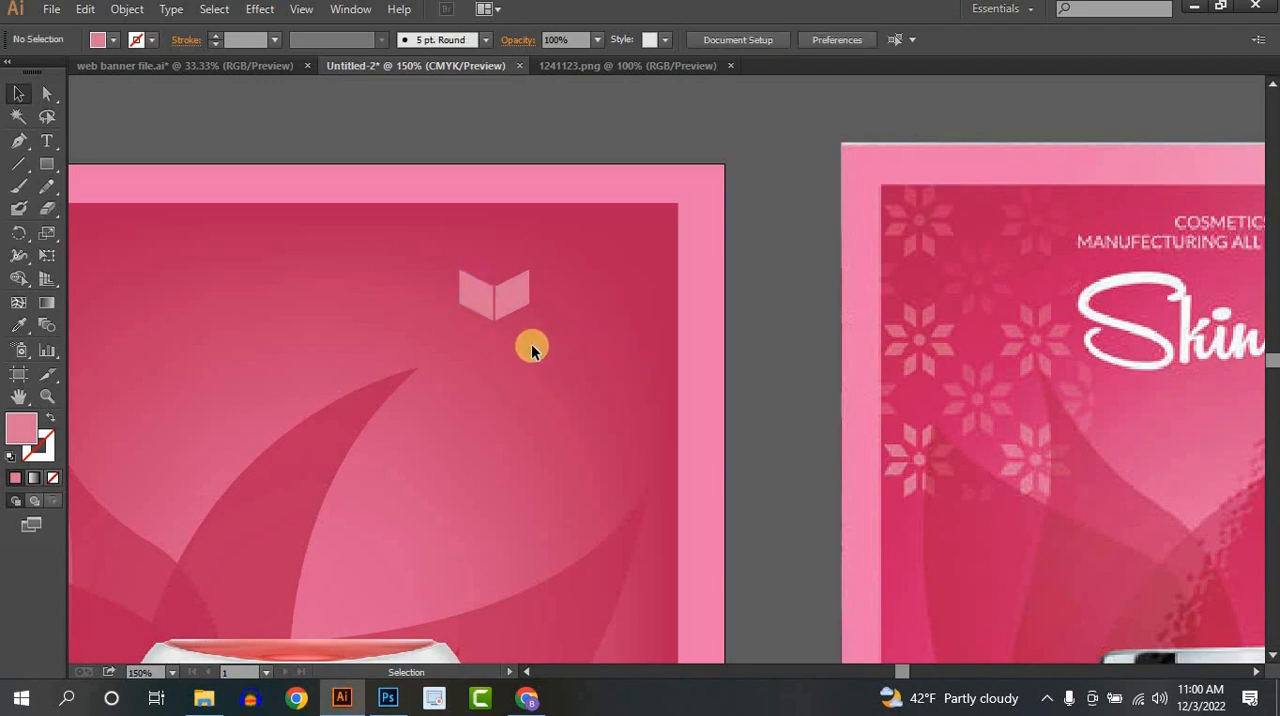
click(479, 305)
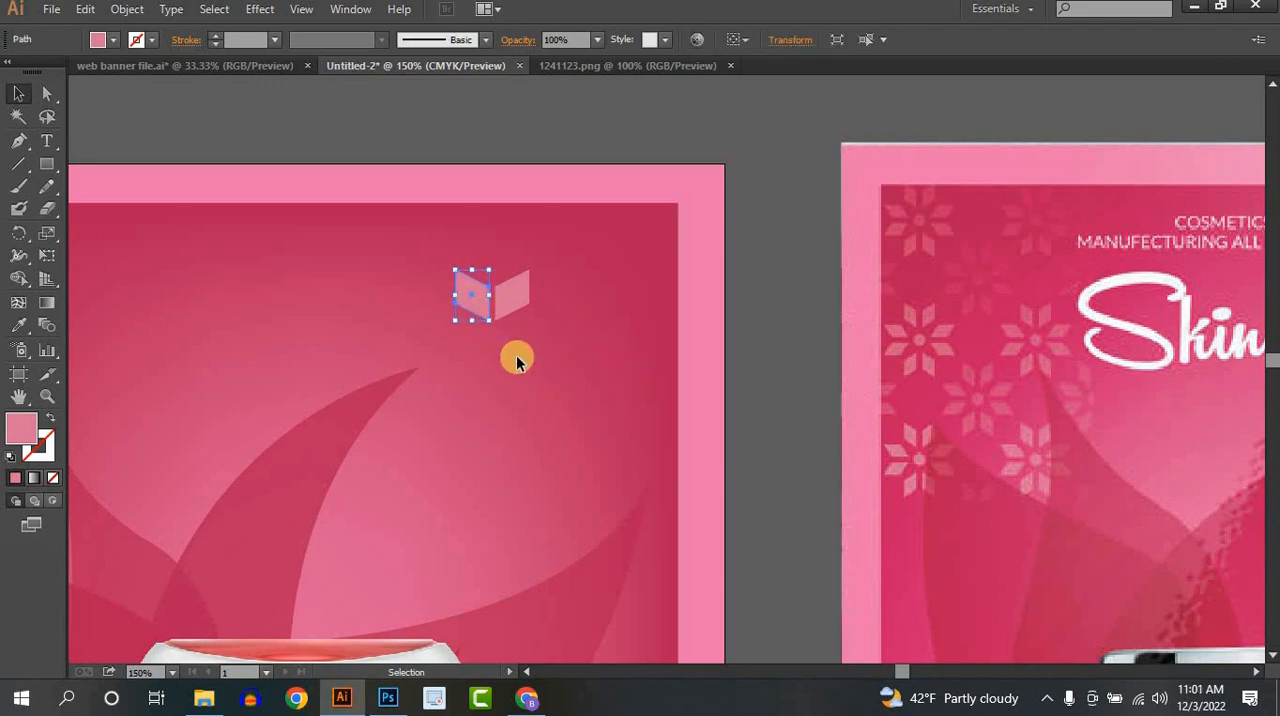
- Duplicate the petal pair directly below and reflect the copy across the horizontal axis
drag(516, 351, 467, 349)
right_click(467, 349)
mouse_move(546, 571)
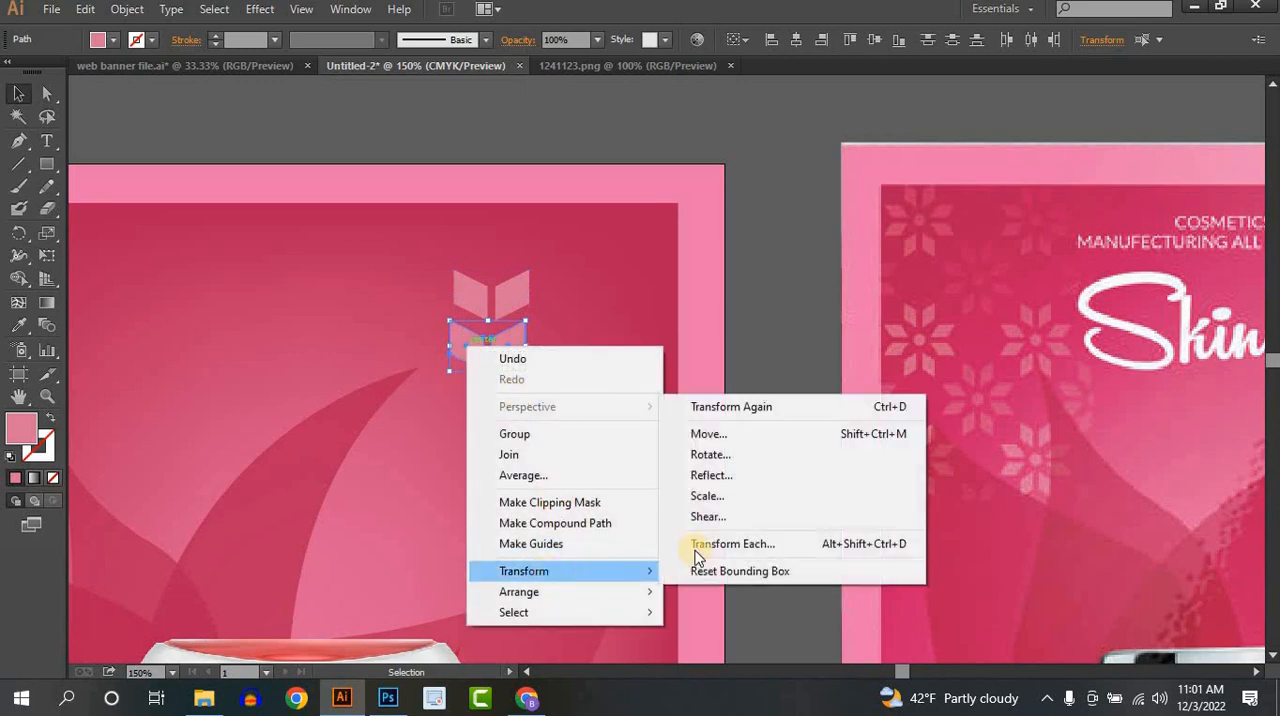
click(712, 476)
click(834, 186)
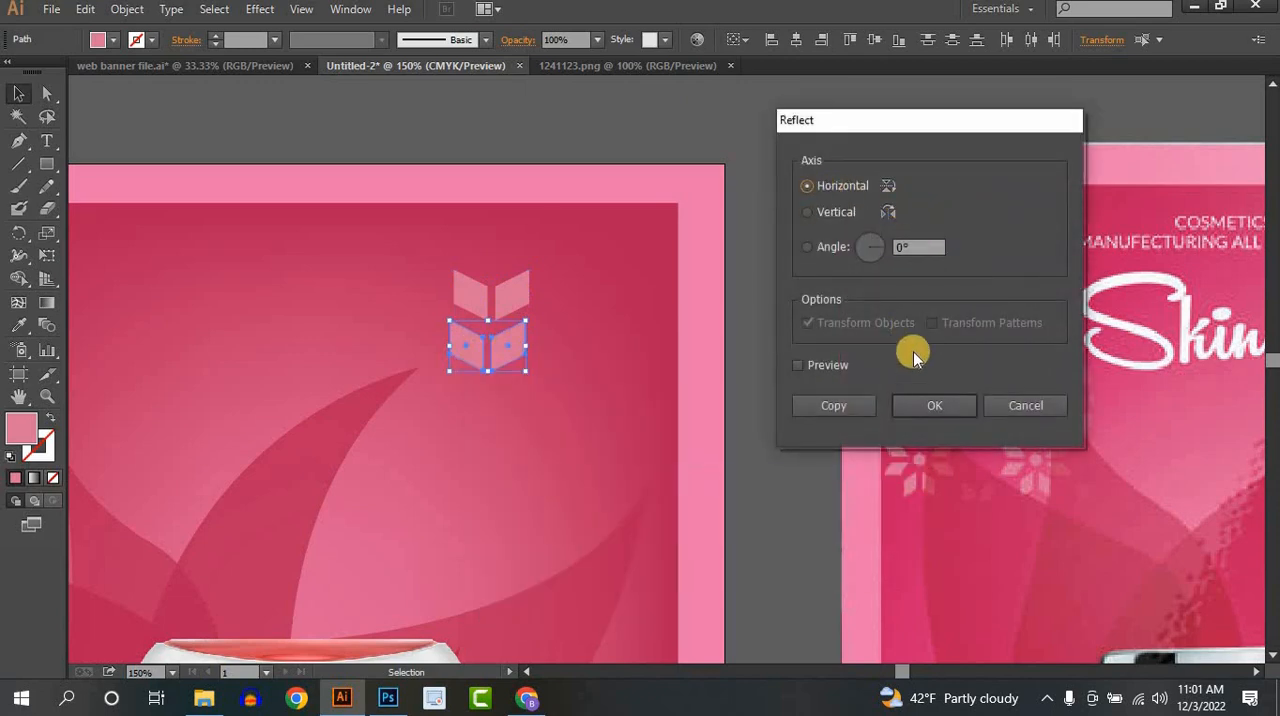
click(925, 406)
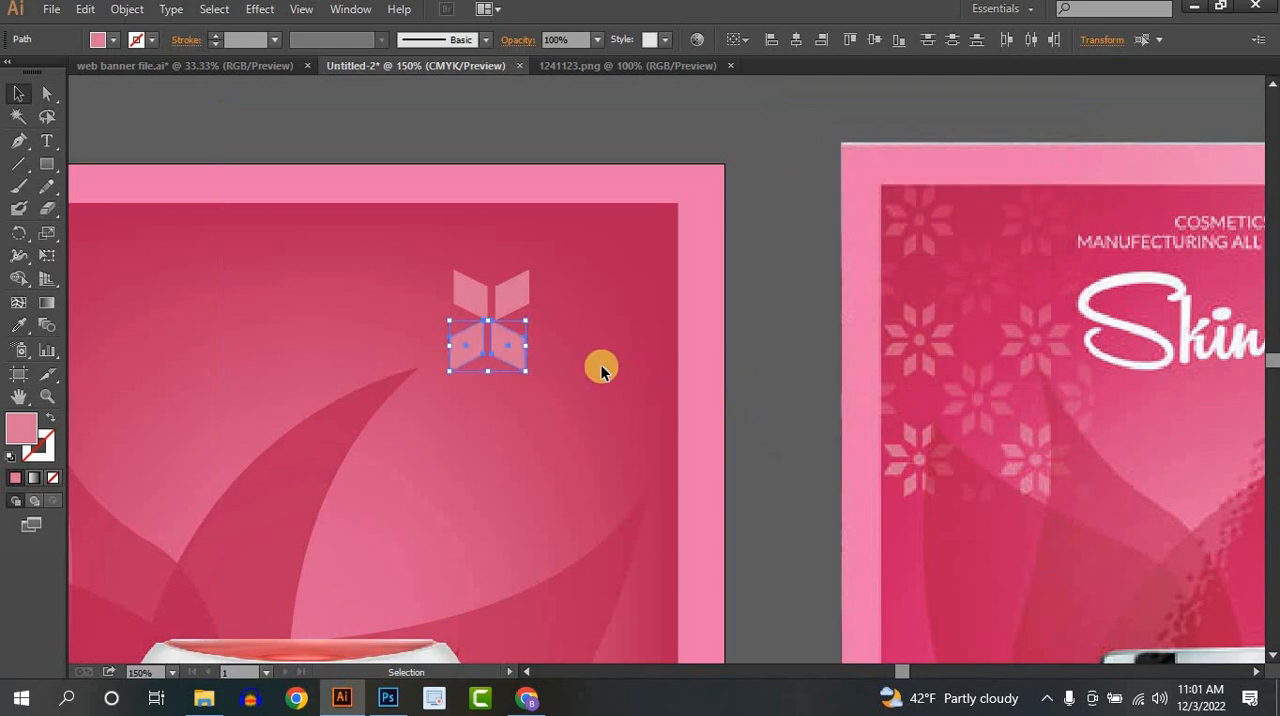
- Nudge the lower petal pair into line under the upper pair and move it down to leave a wide central gap
key(Right)
key(Right)
key(Right)
key(Down)
key(Down)
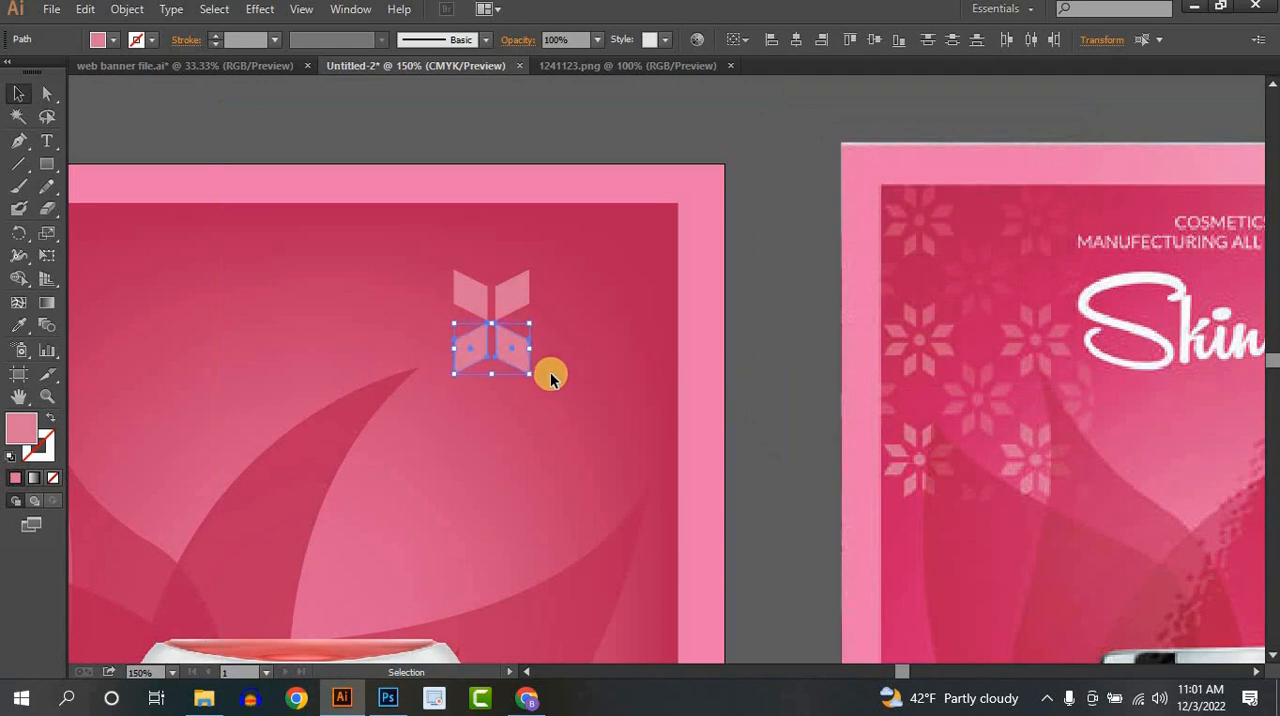
key(Down)
click(550, 406)
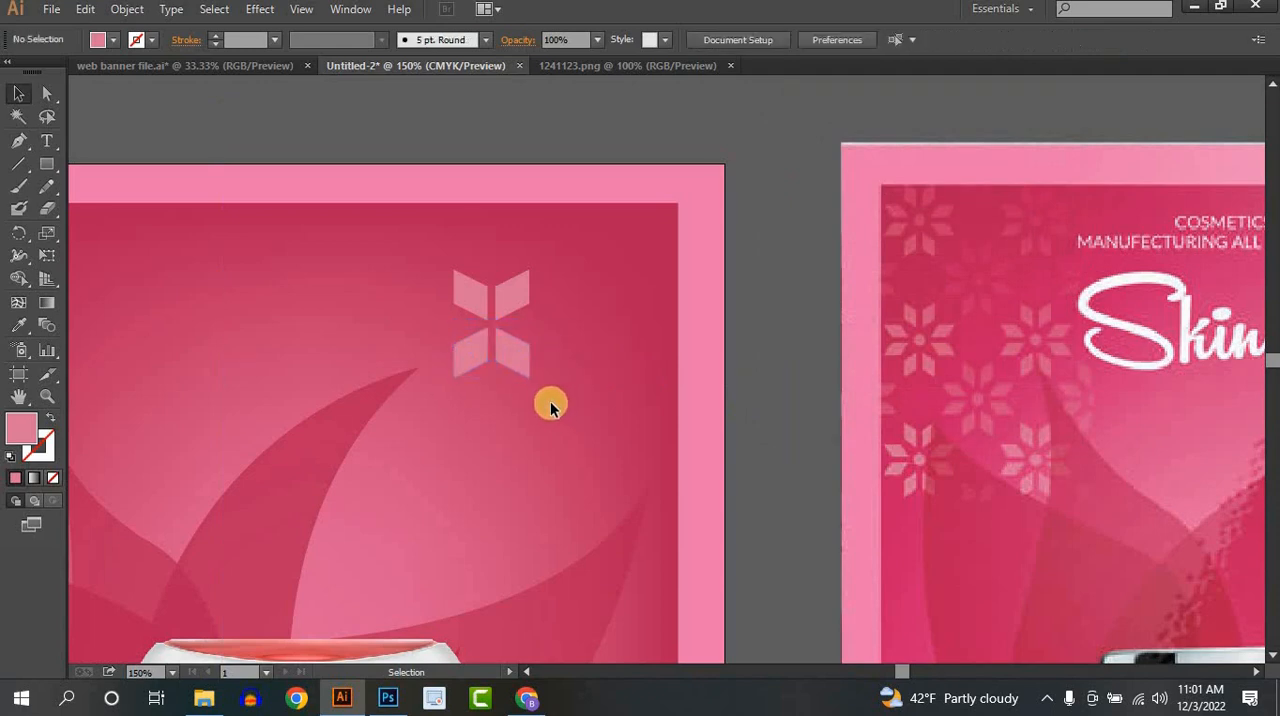
click(476, 346)
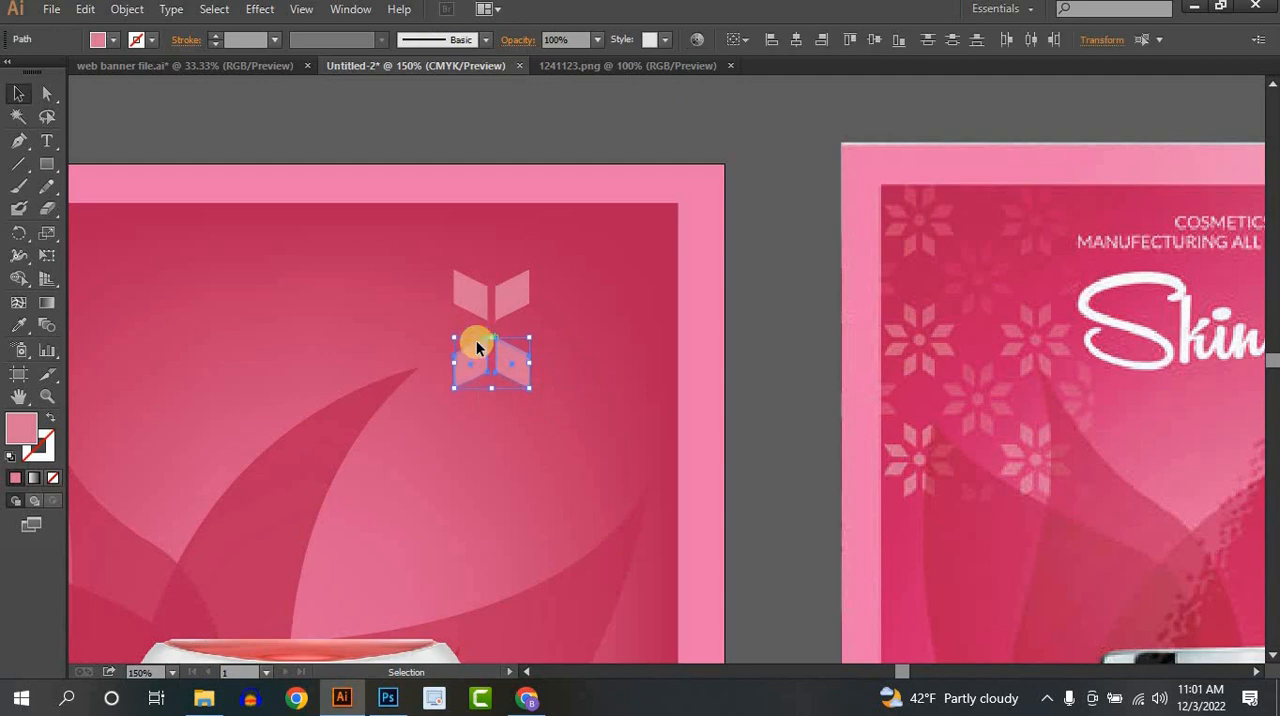
key(shift+Down)
key(shift+Down)
- Select all four petals and add a copy rotated a quarter turn around their centre to complete the eight-petal flower
click(618, 436)
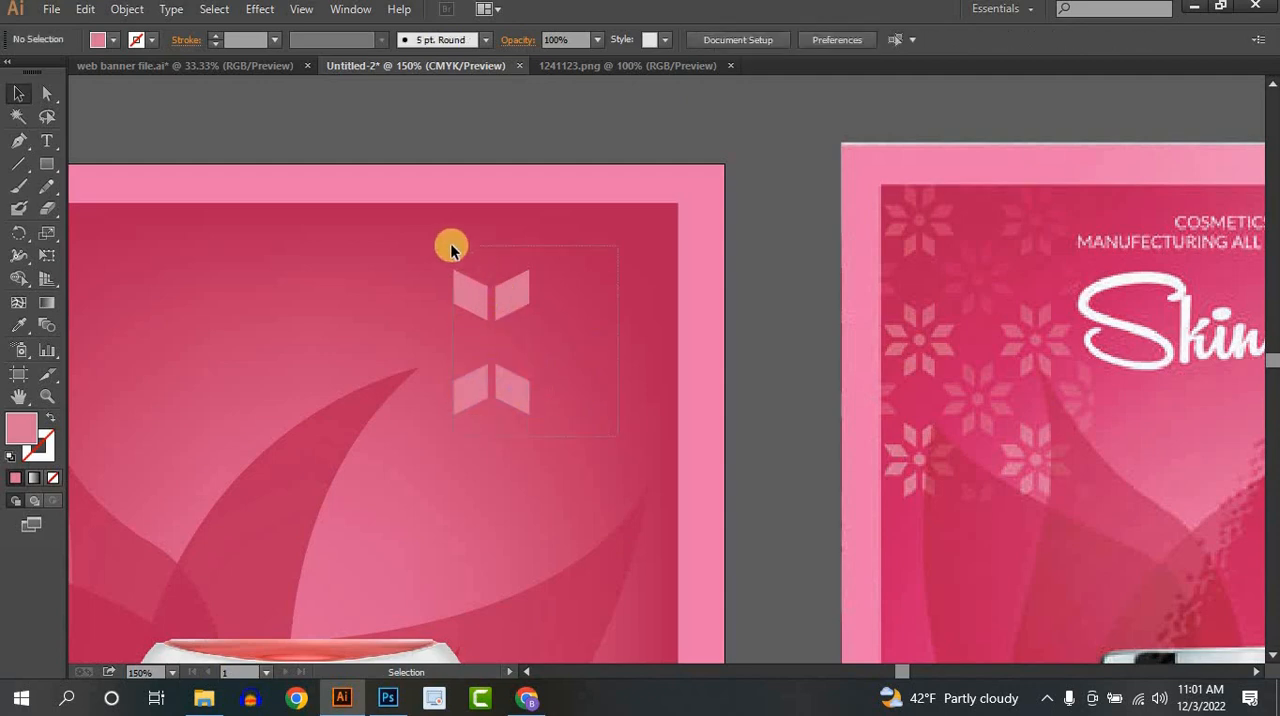
drag(451, 244, 451, 246)
key(a)
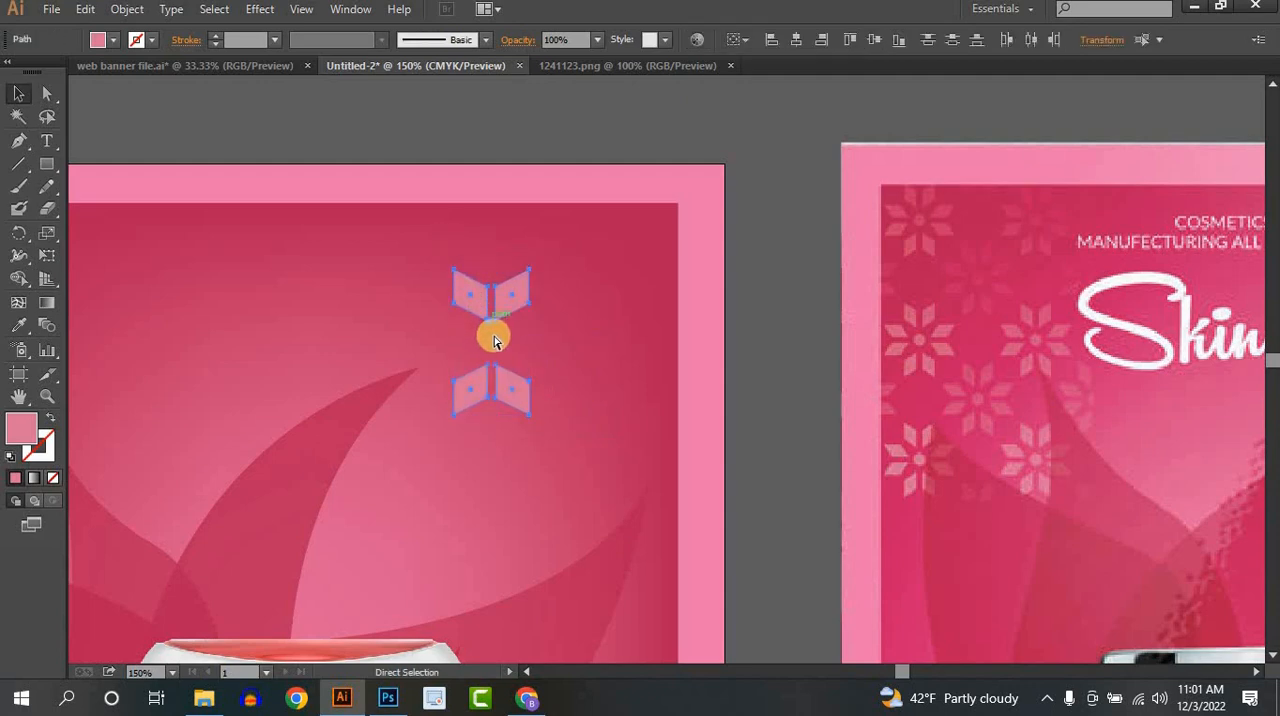
key(v)
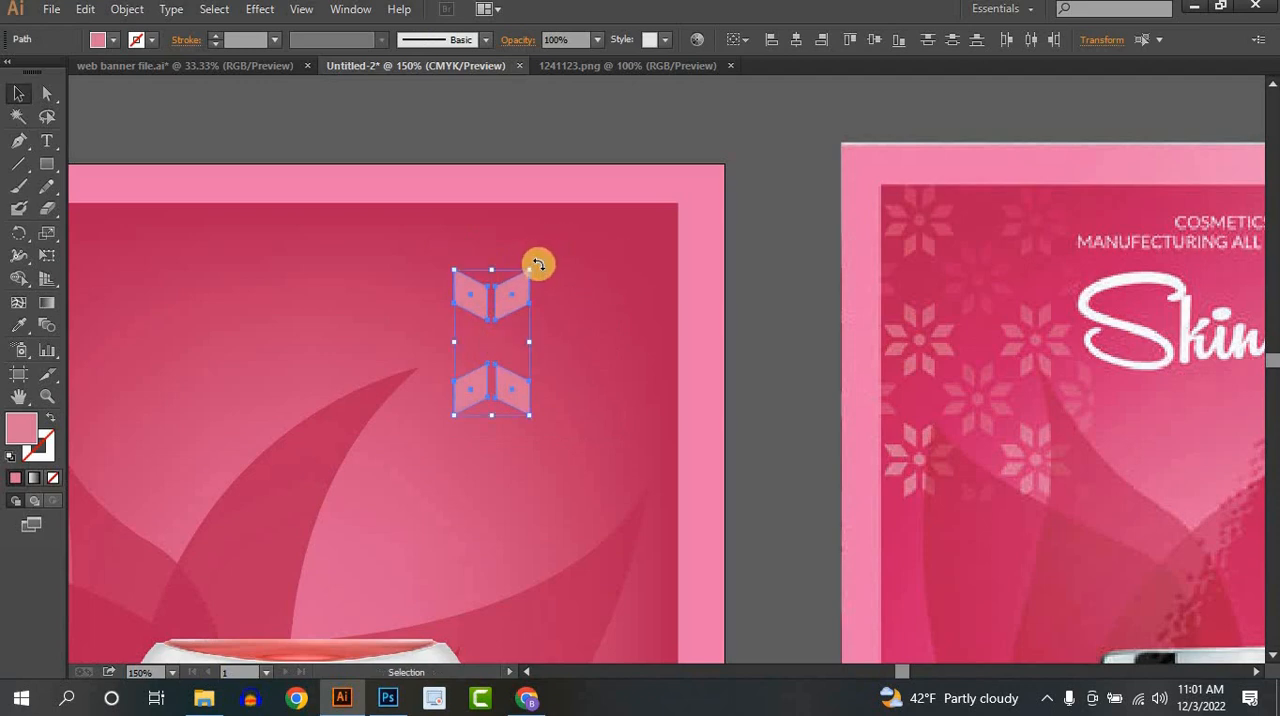
drag(538, 264, 618, 384)
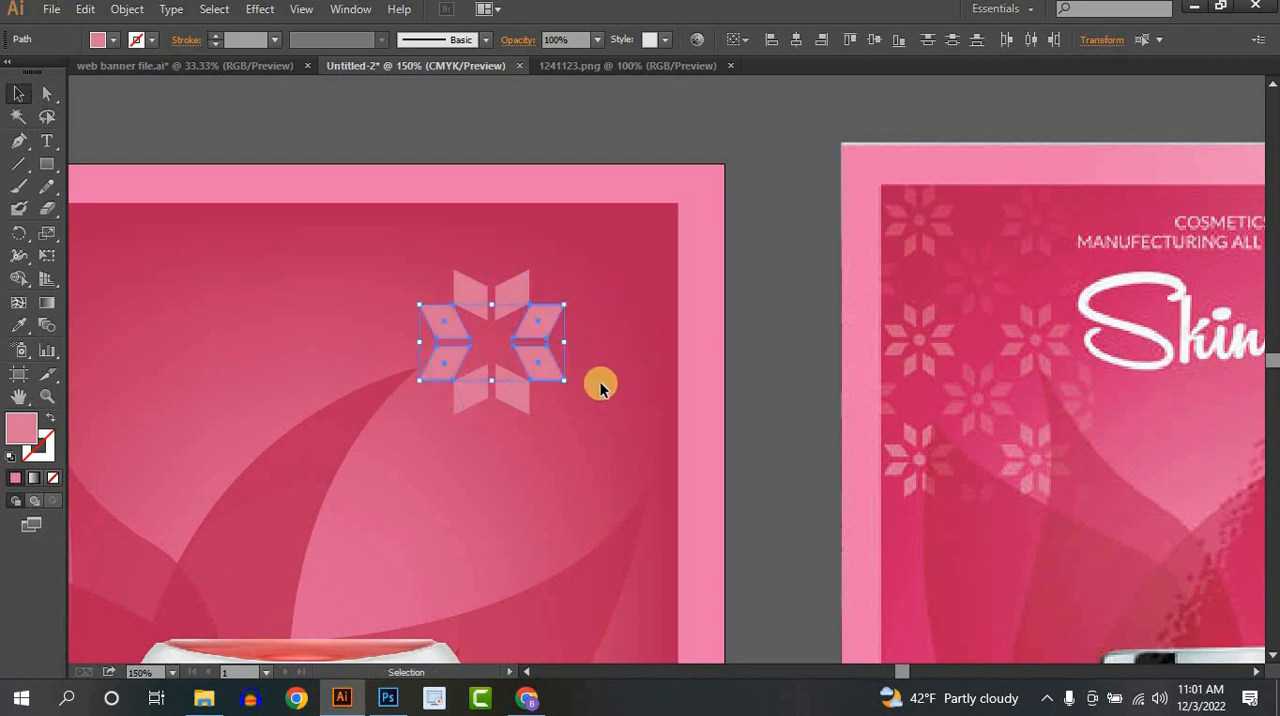
click(600, 388)
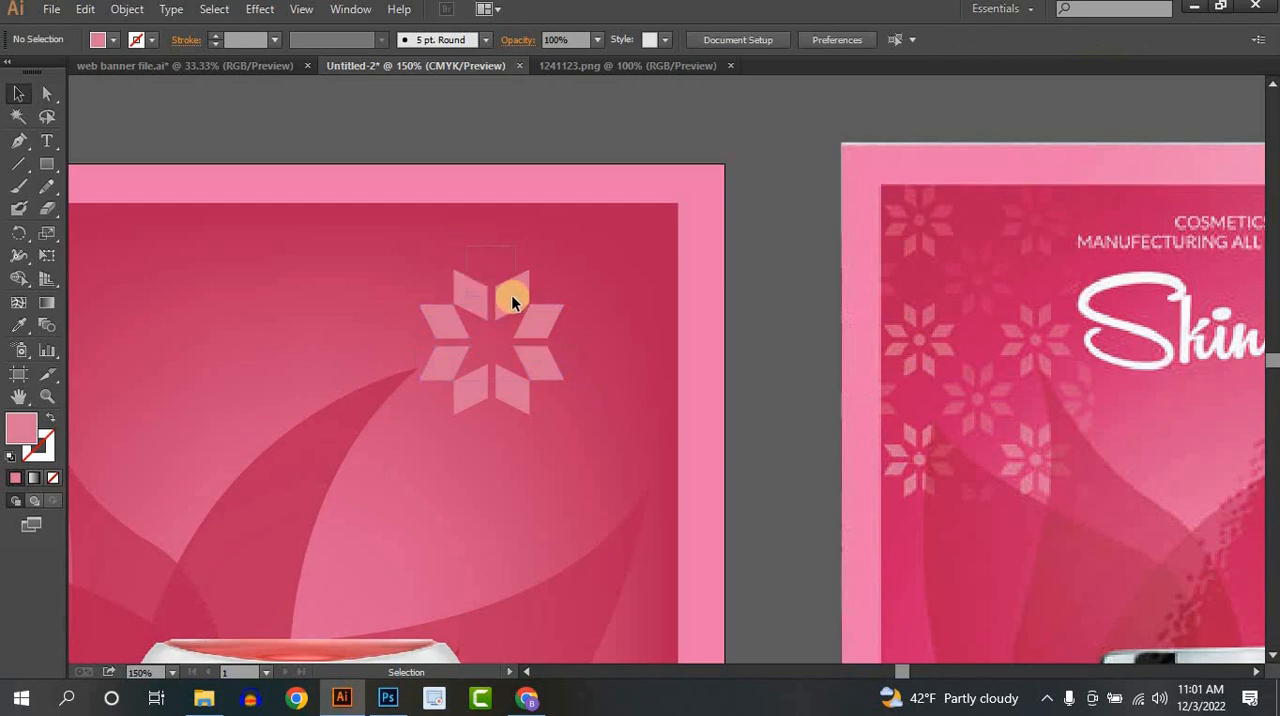
- Nudge the four petal pairs outward from the flower's centre to open a wider gap in the middle
click(511, 296)
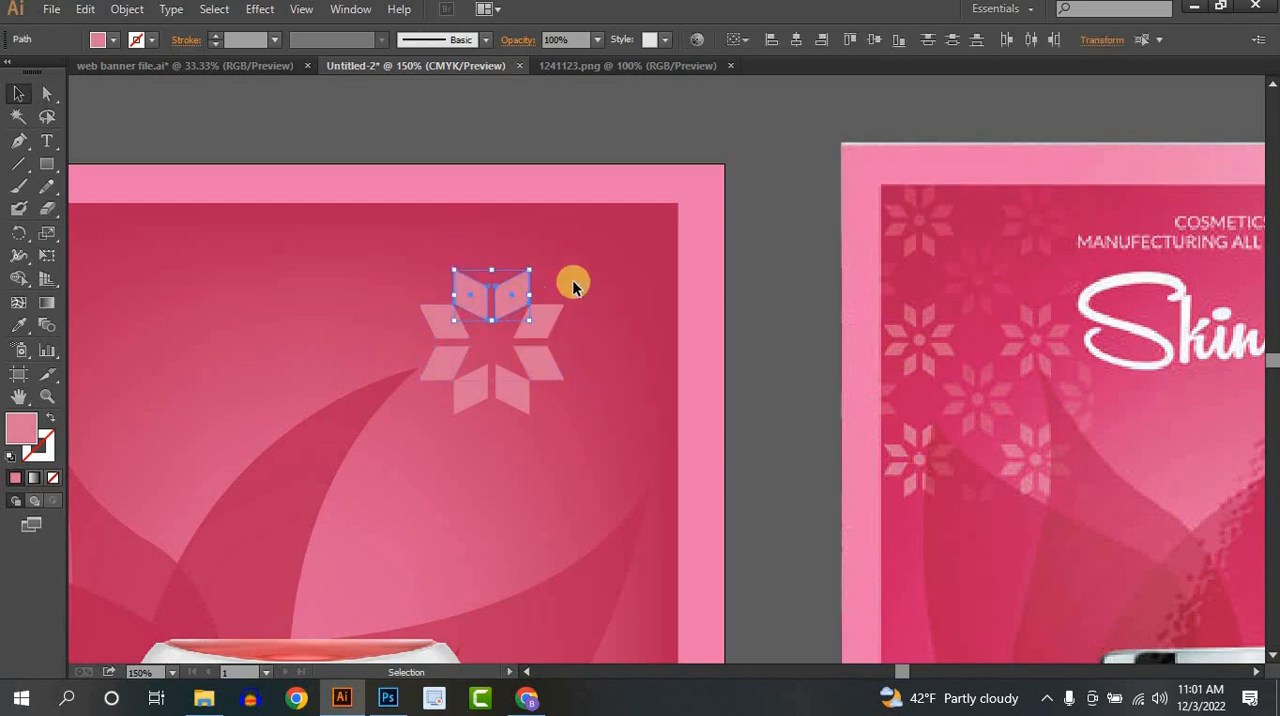
key(Up)
key(Up)
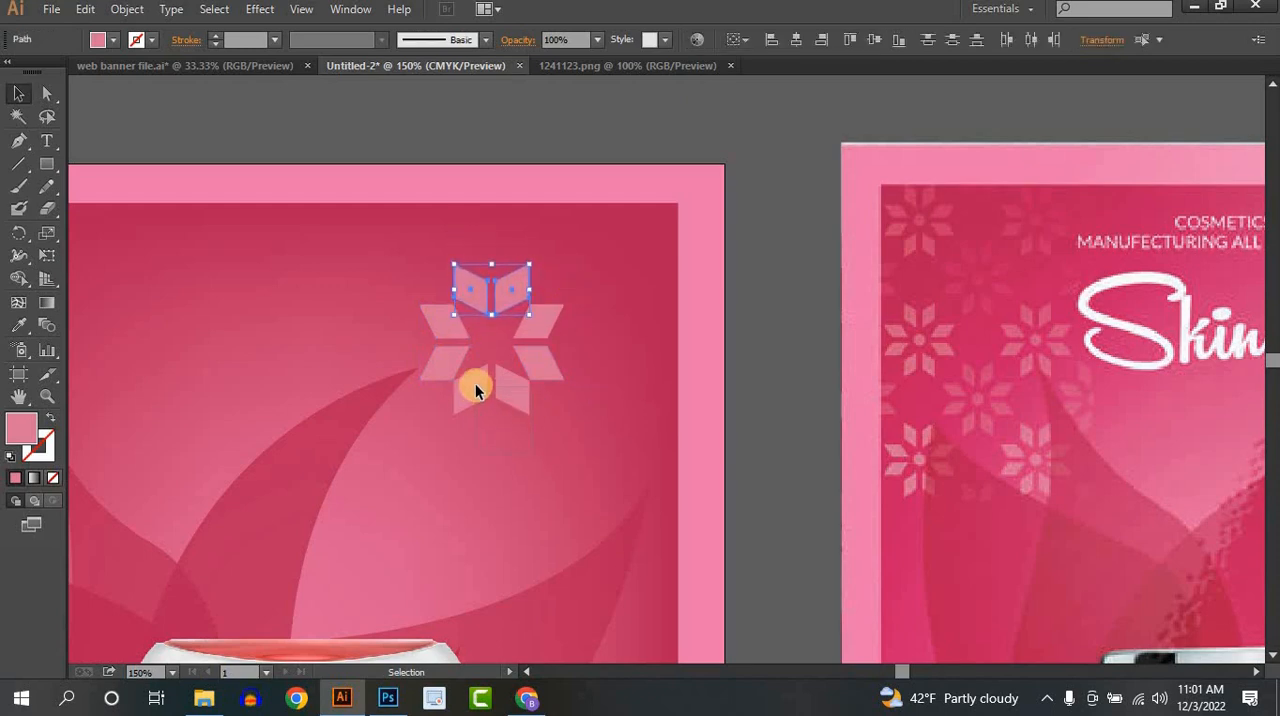
click(475, 383)
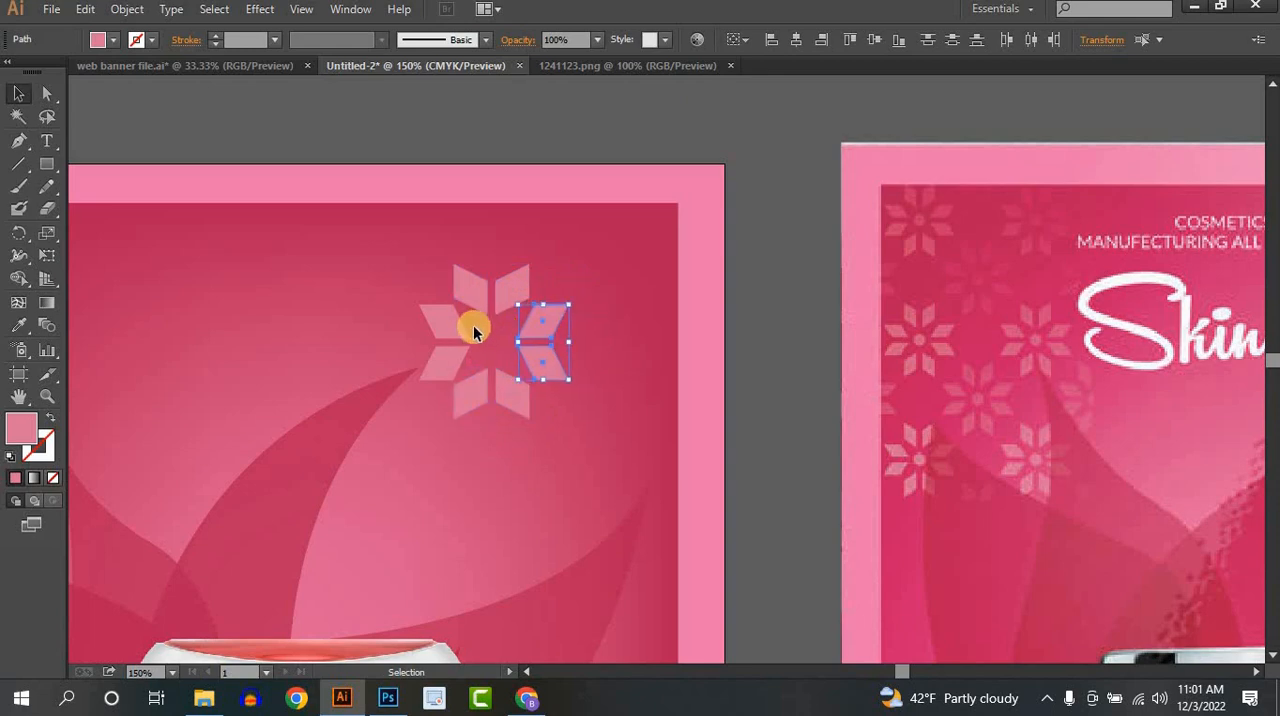
click(452, 353)
key(Left)
key(Left)
key(Left)
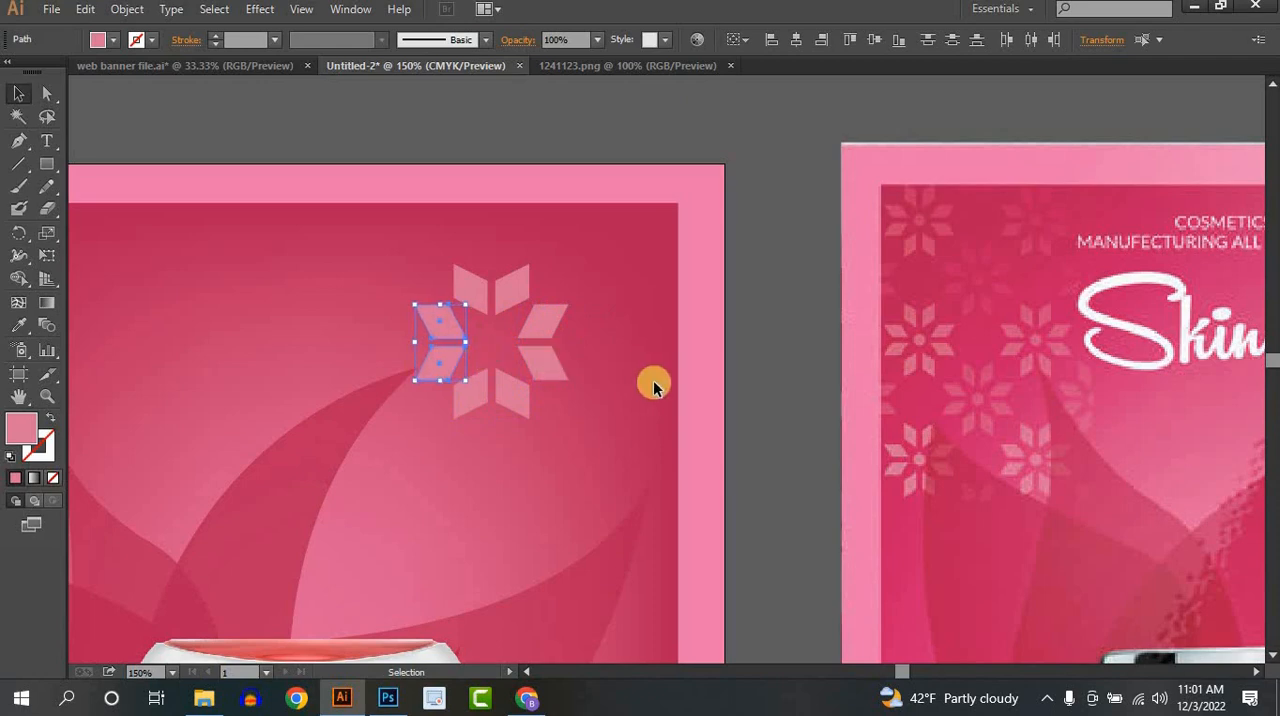
click(653, 383)
- Draw a small circle in the centre of the flower and group it with the eight petals
drag(33, 170, 122, 207)
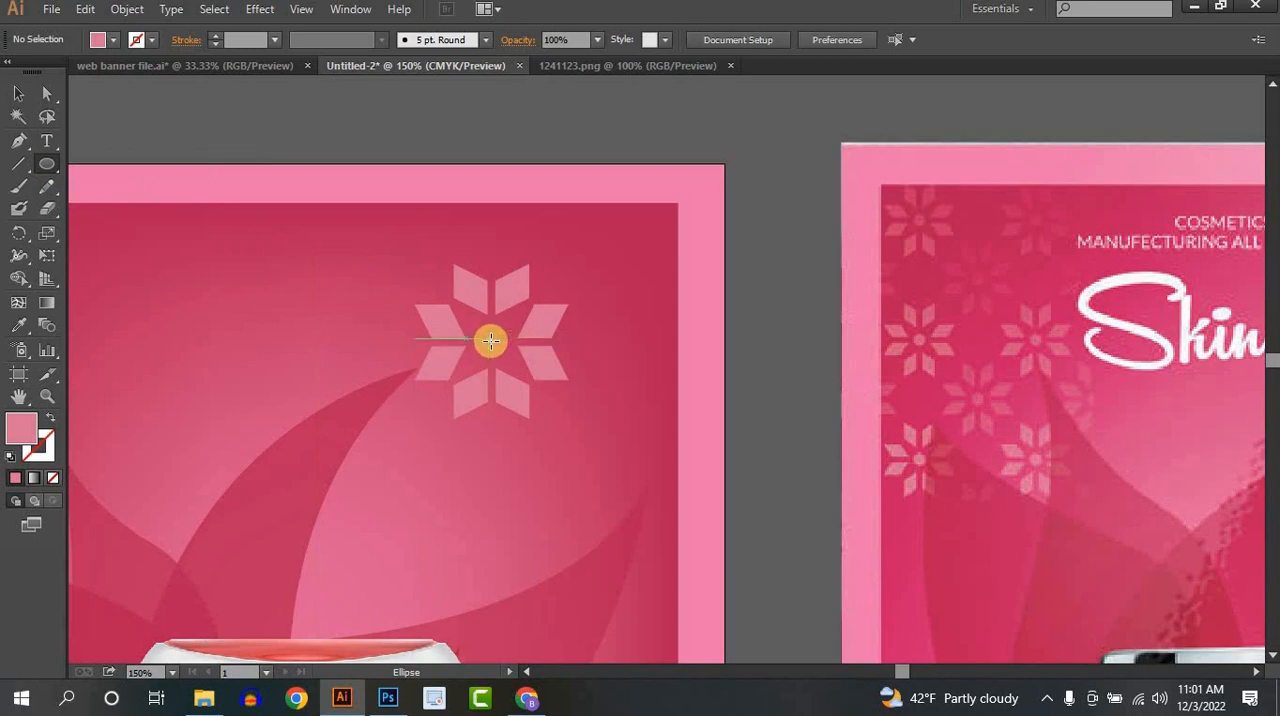
drag(490, 341, 497, 351)
click(18, 93)
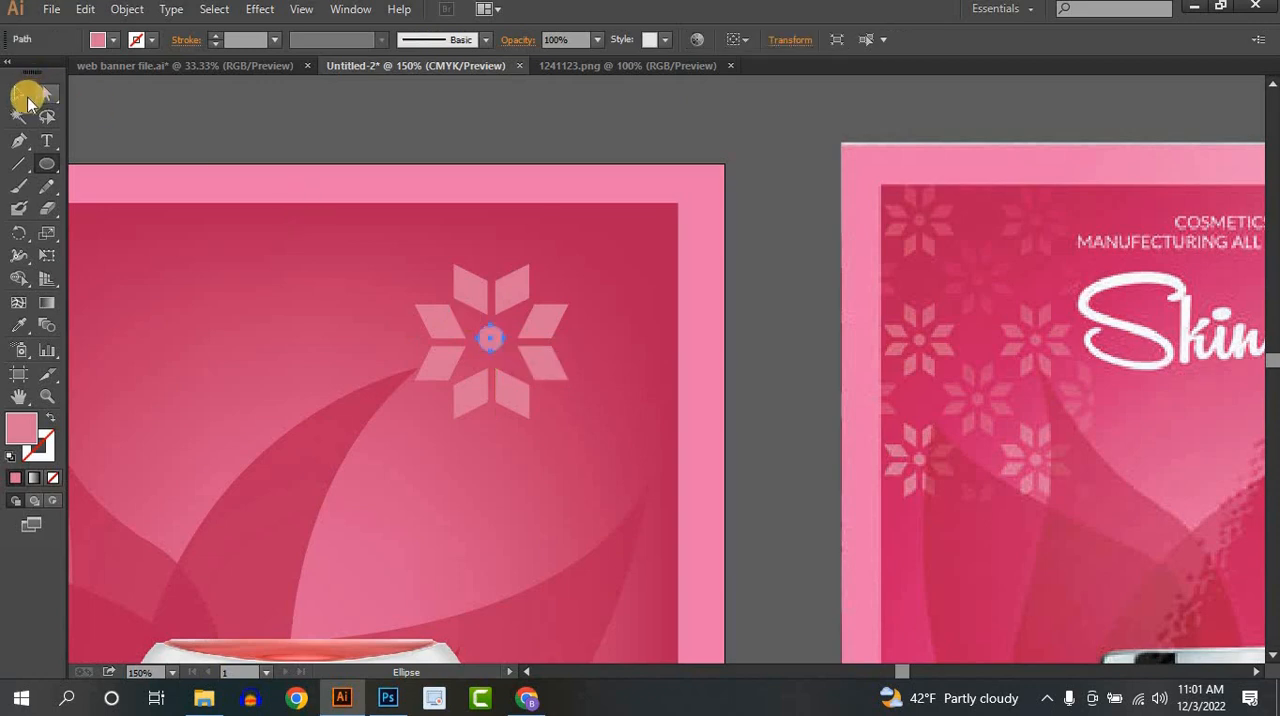
click(722, 425)
drag(393, 242, 561, 430)
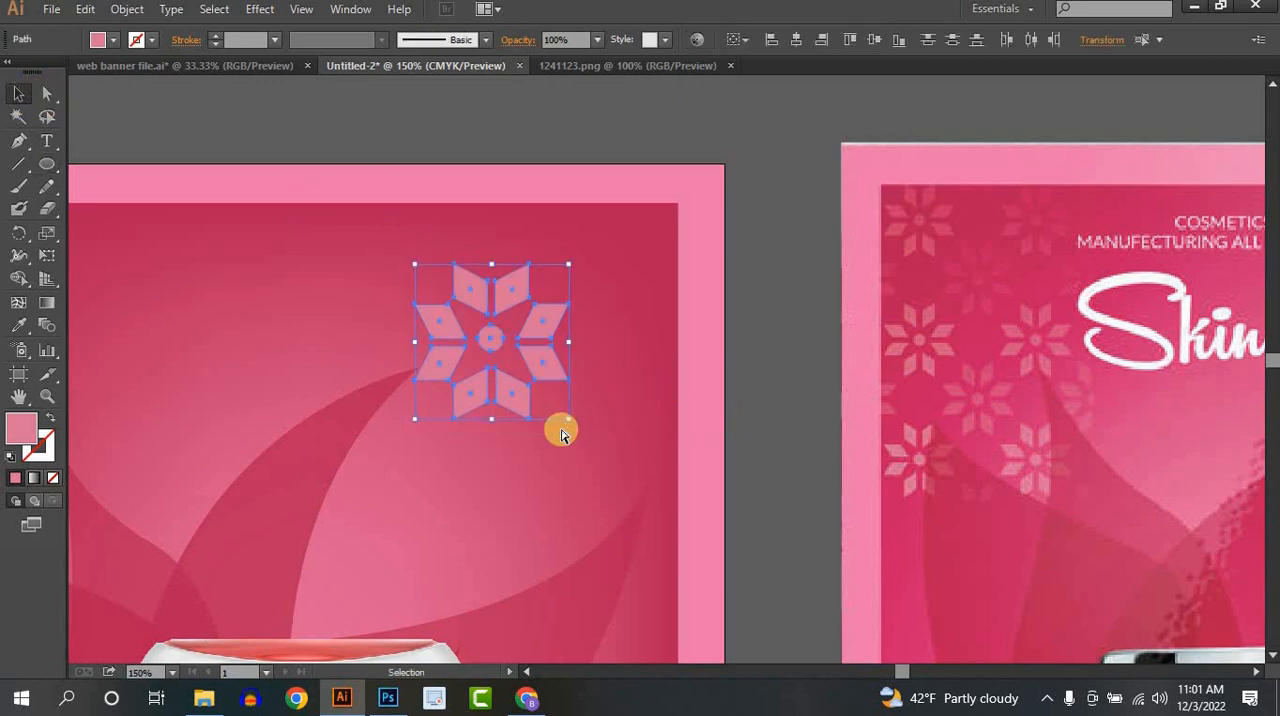
key(ctrl+shift+a)
- Scale the flower down and move it to the upper-left area of the poster's inner panel
scroll(605, 440, down, 2)
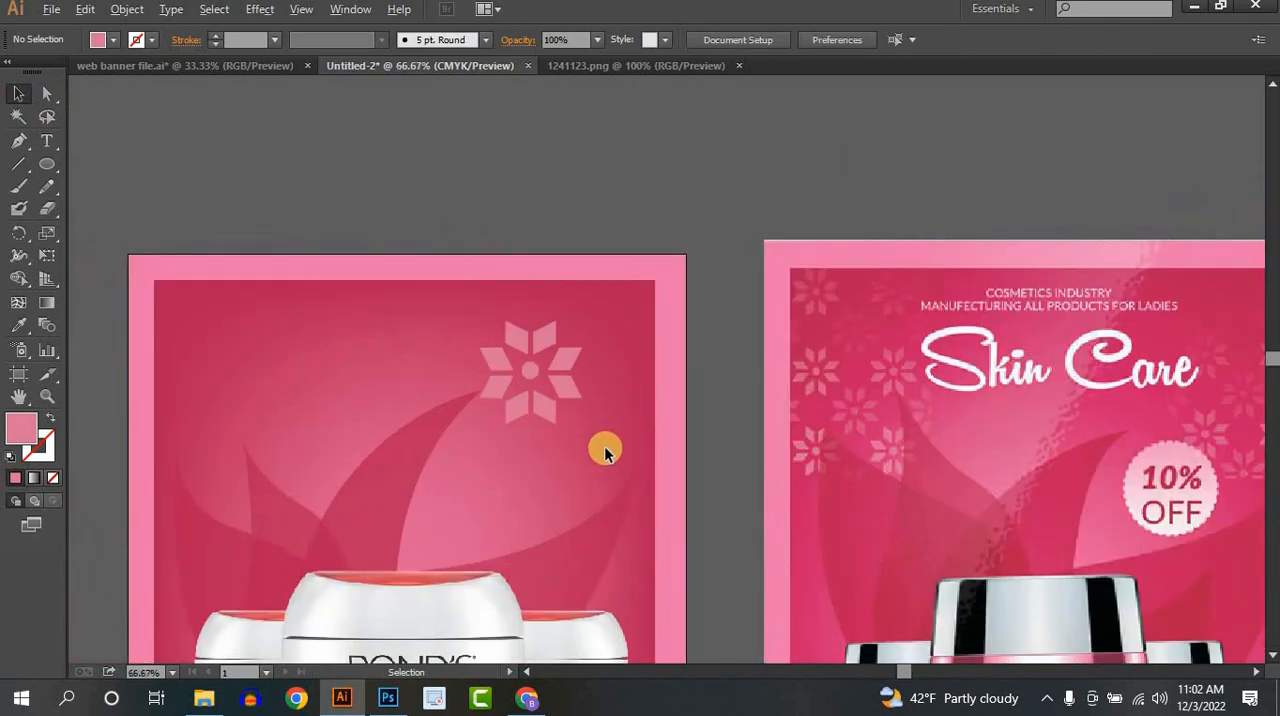
drag(756, 333, 863, 227)
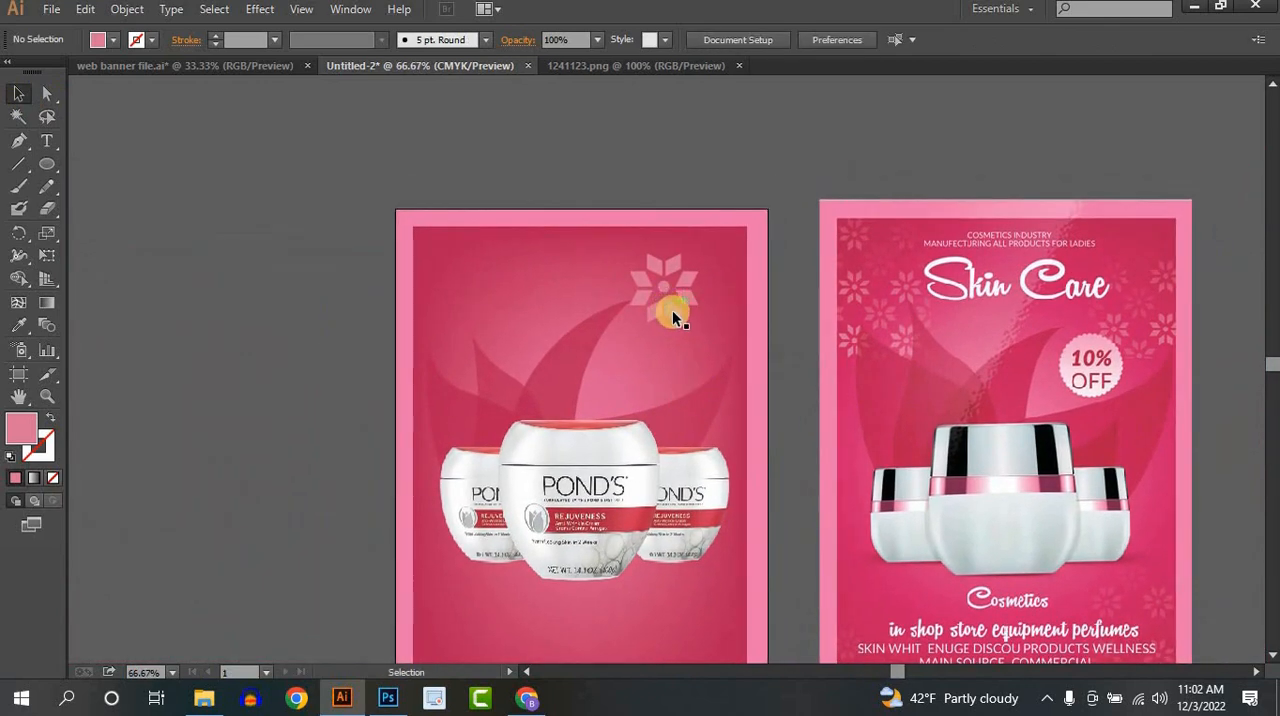
click(673, 311)
drag(694, 322, 502, 249)
key(ctrl+shift+a)
- Scatter copies of the flower across the upper-left part of the poster, down to just above the left jar
drag(505, 239, 464, 273)
drag(464, 273, 457, 345)
click(499, 249)
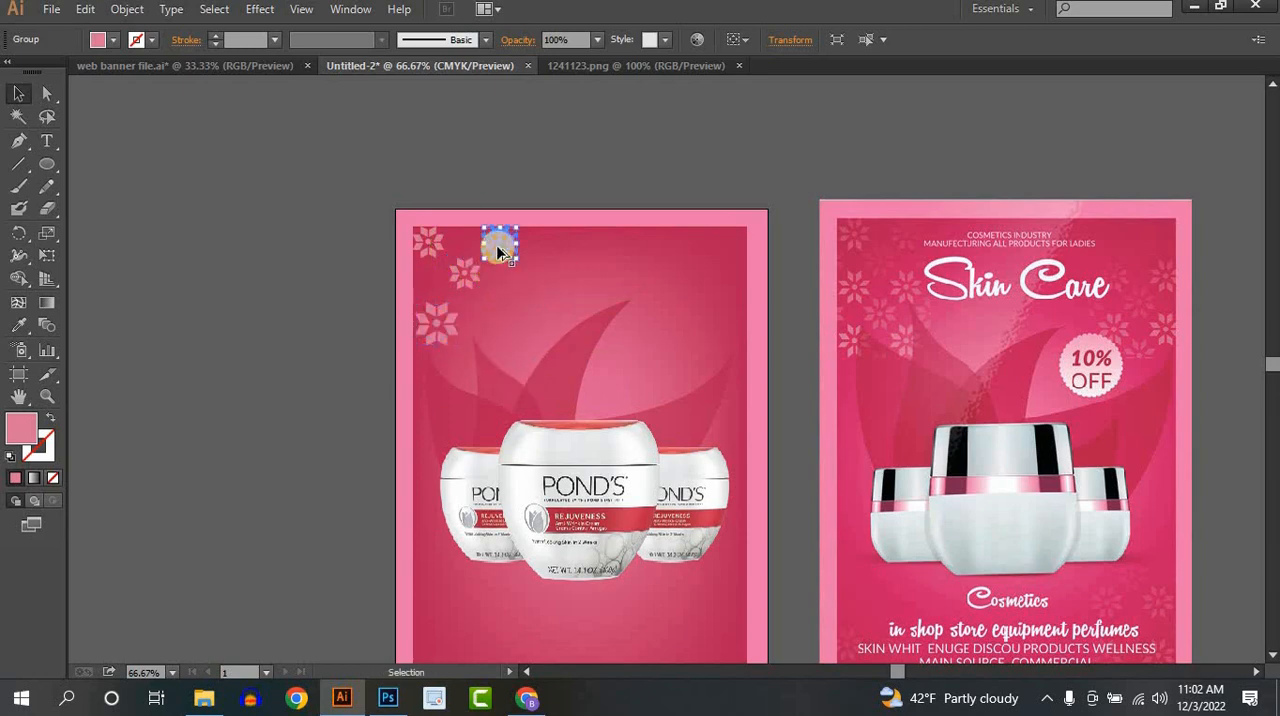
drag(500, 249, 409, 375)
drag(412, 376, 444, 412)
click(614, 366)
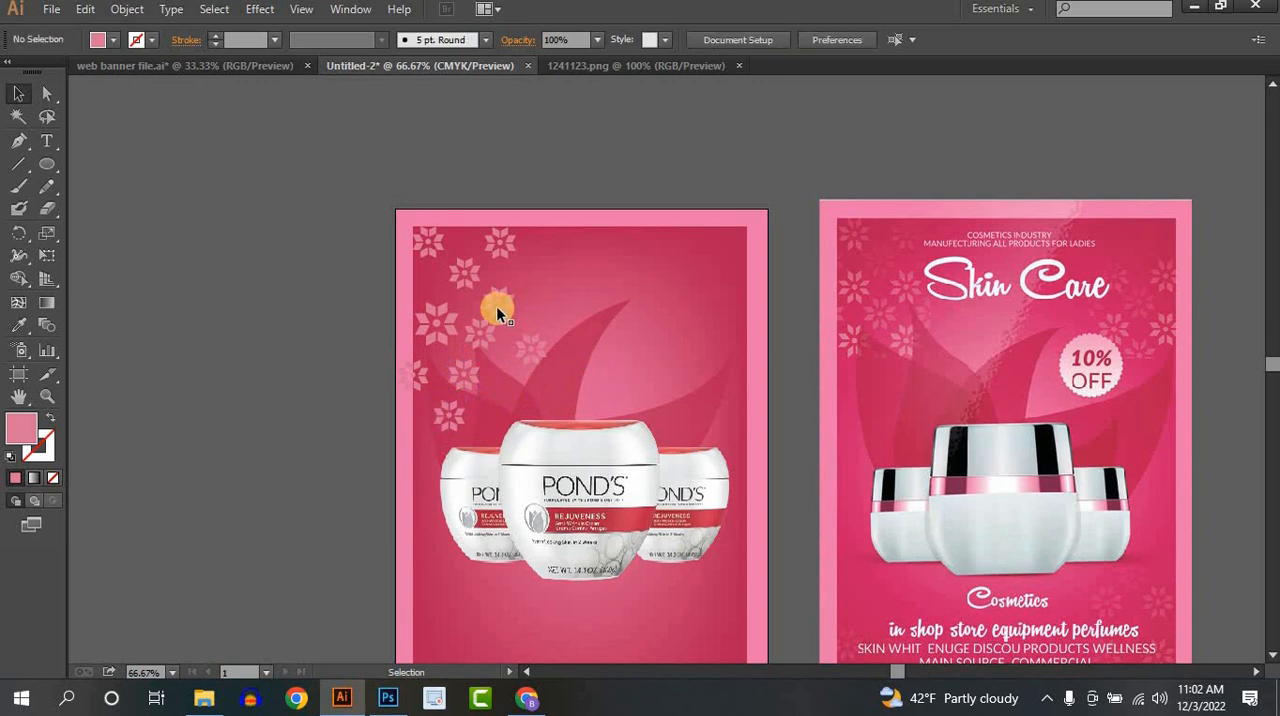
- Scatter more flower copies over the upper-right part of the poster, beside the large leaf shape
drag(501, 302, 734, 300)
drag(734, 305, 731, 365)
drag(730, 365, 650, 284)
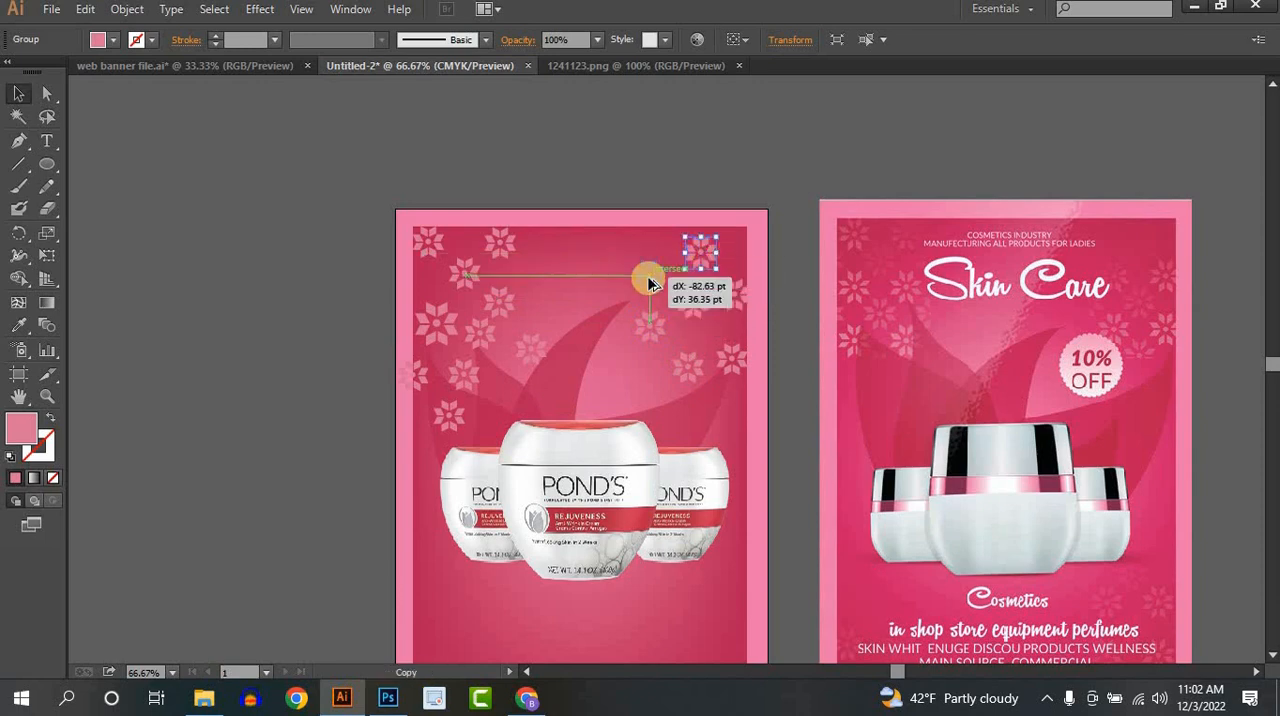
click(637, 203)
scroll(838, 356, down, 3)
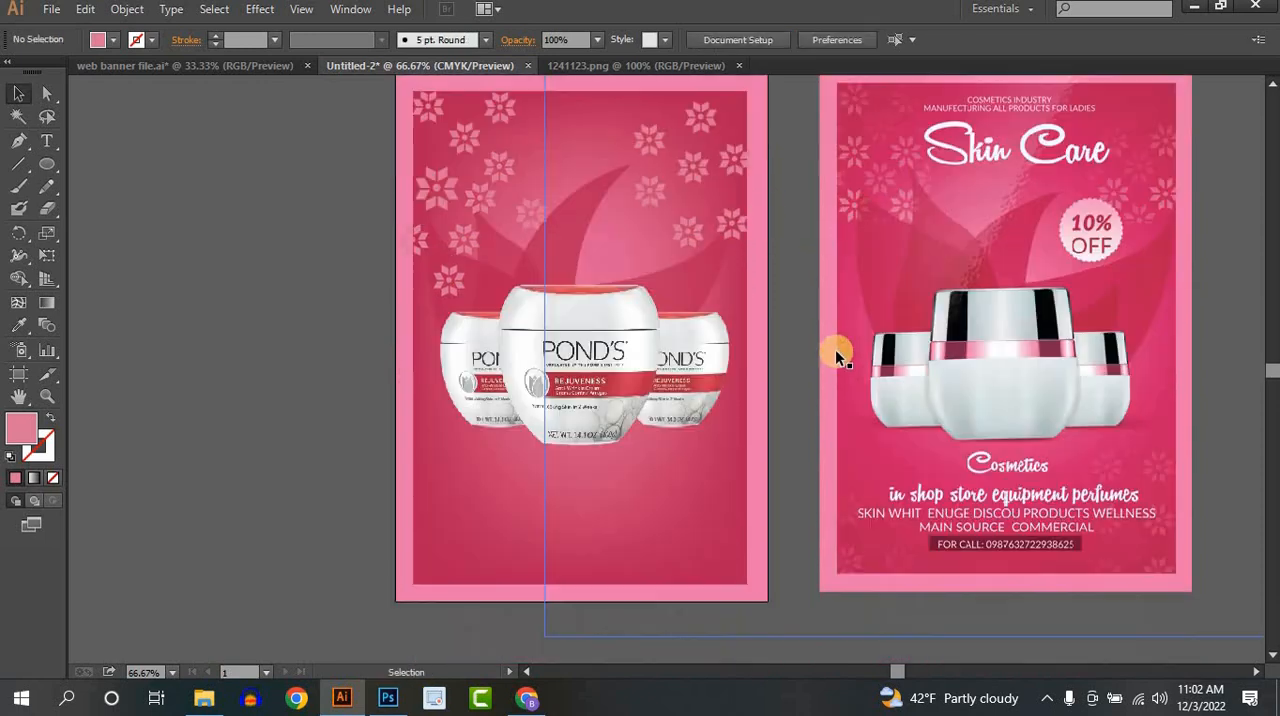
scroll(447, 292, up, 2)
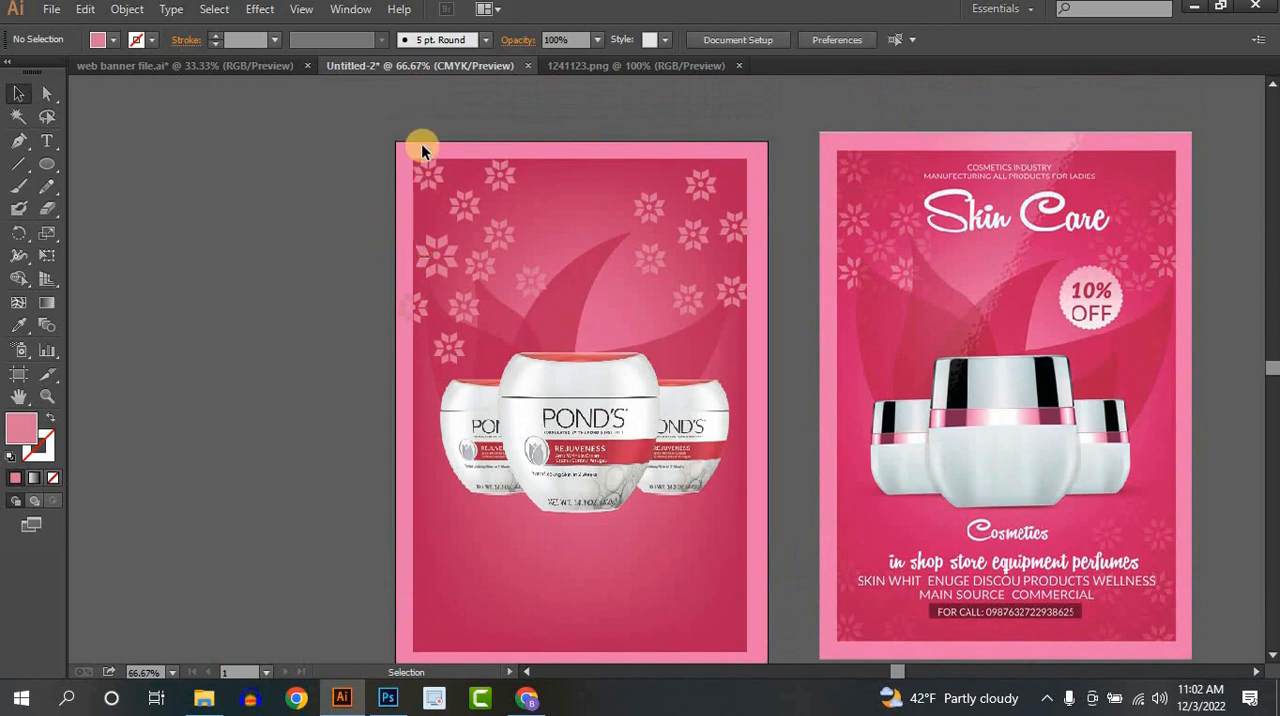
- Duplicate all the flowers onto the lower half of the poster and reflect the copy across the horizontal axis
drag(735, 328, 754, 334)
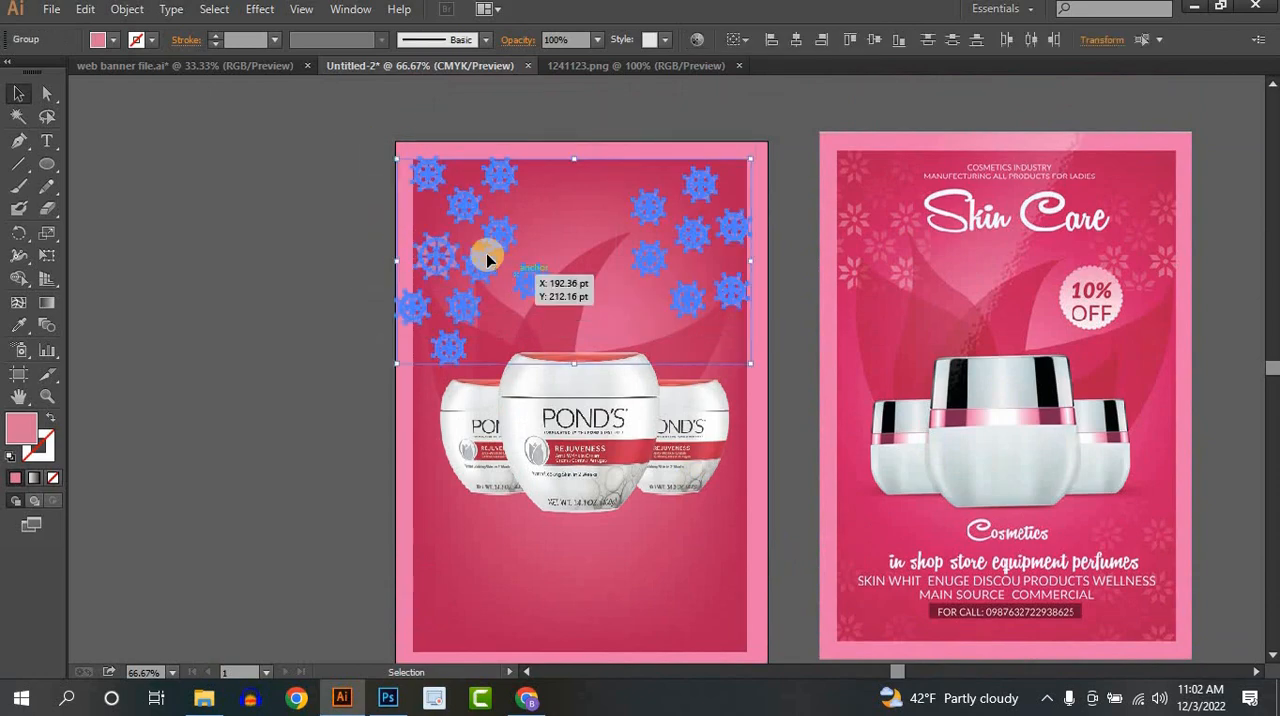
drag(500, 239, 416, 444)
scroll(503, 466, down, 2)
right_click(416, 444)
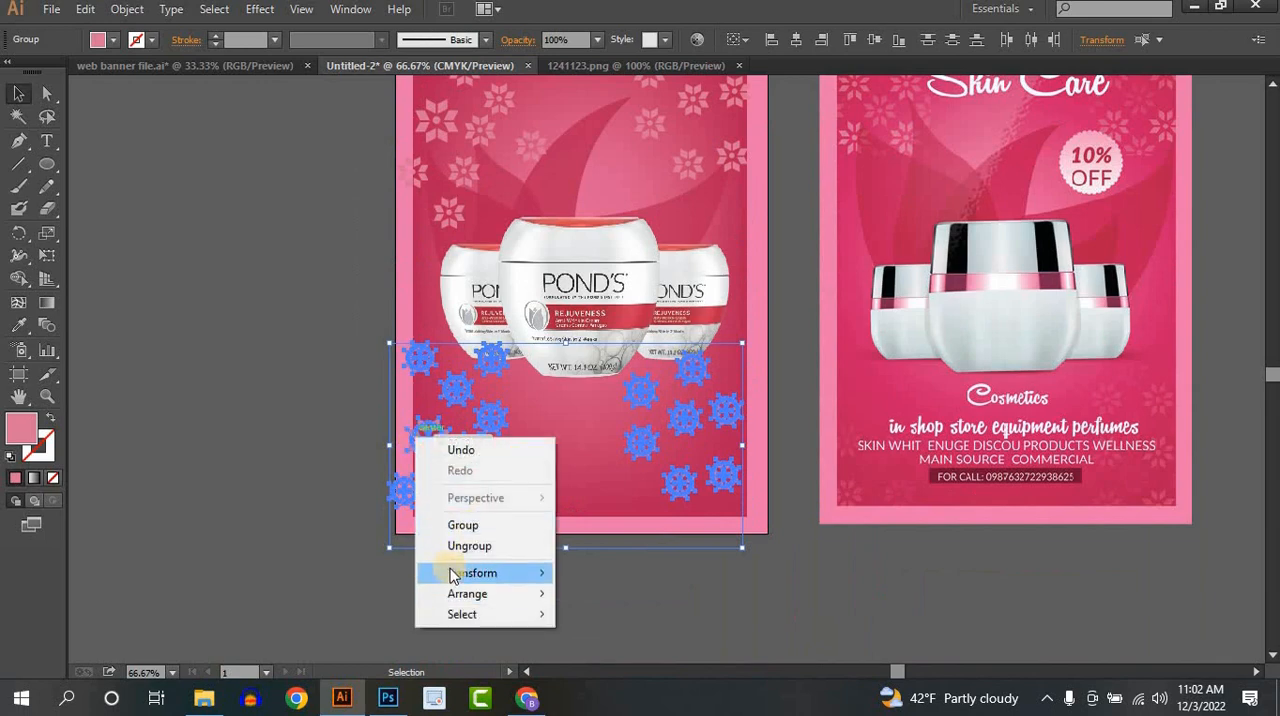
mouse_move(445, 572)
click(603, 477)
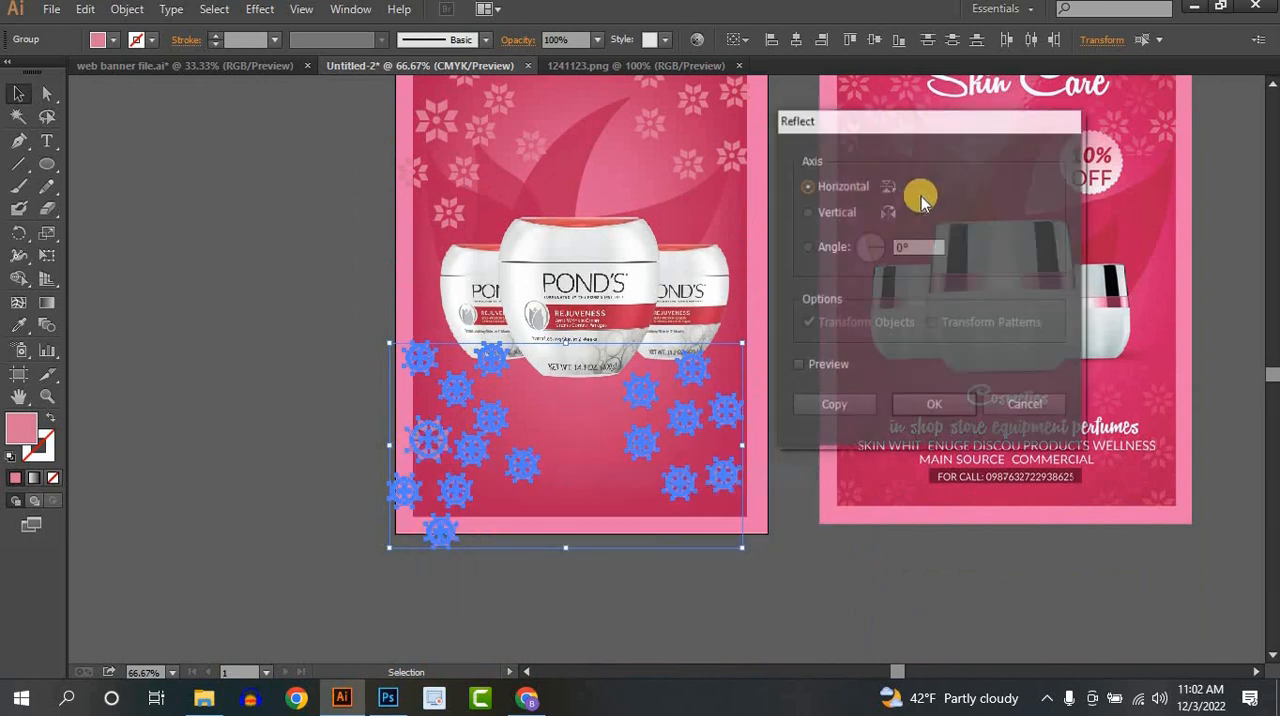
click(825, 188)
click(932, 403)
- Move the lower flower set up slightly and reflect it across the vertical axis
drag(496, 490, 494, 452)
right_click(494, 452)
mouse_move(560, 587)
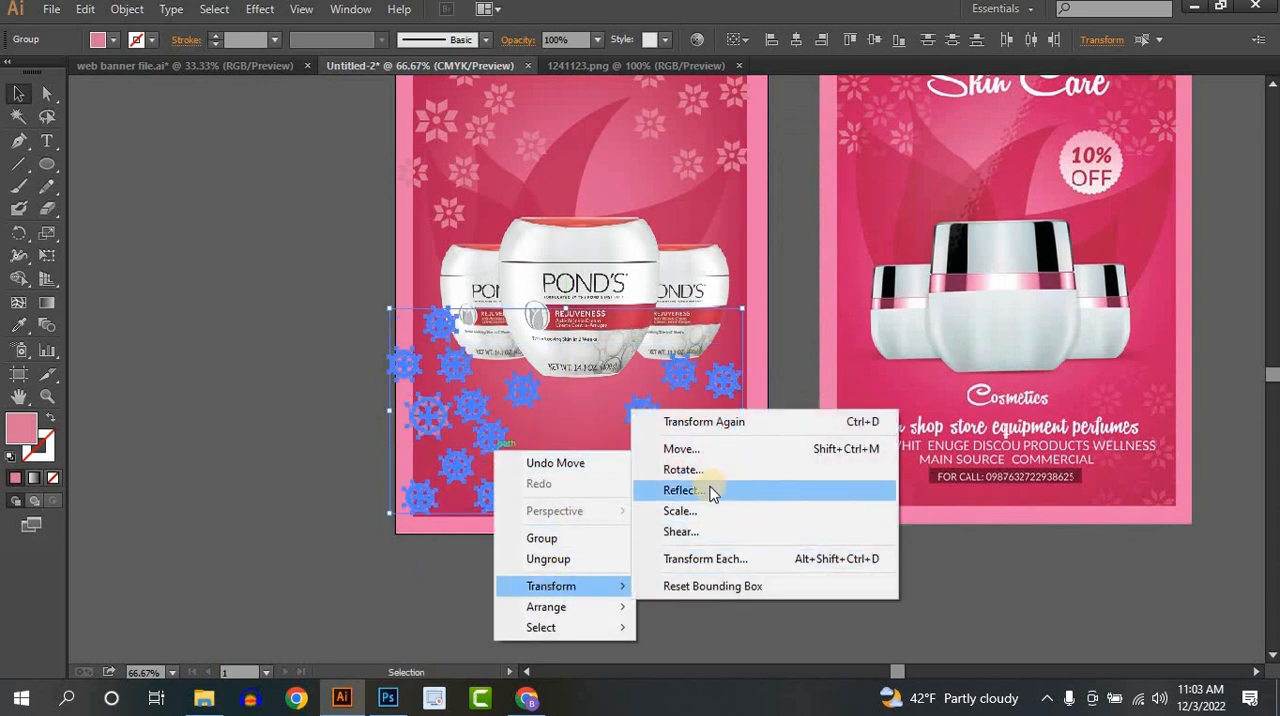
click(709, 491)
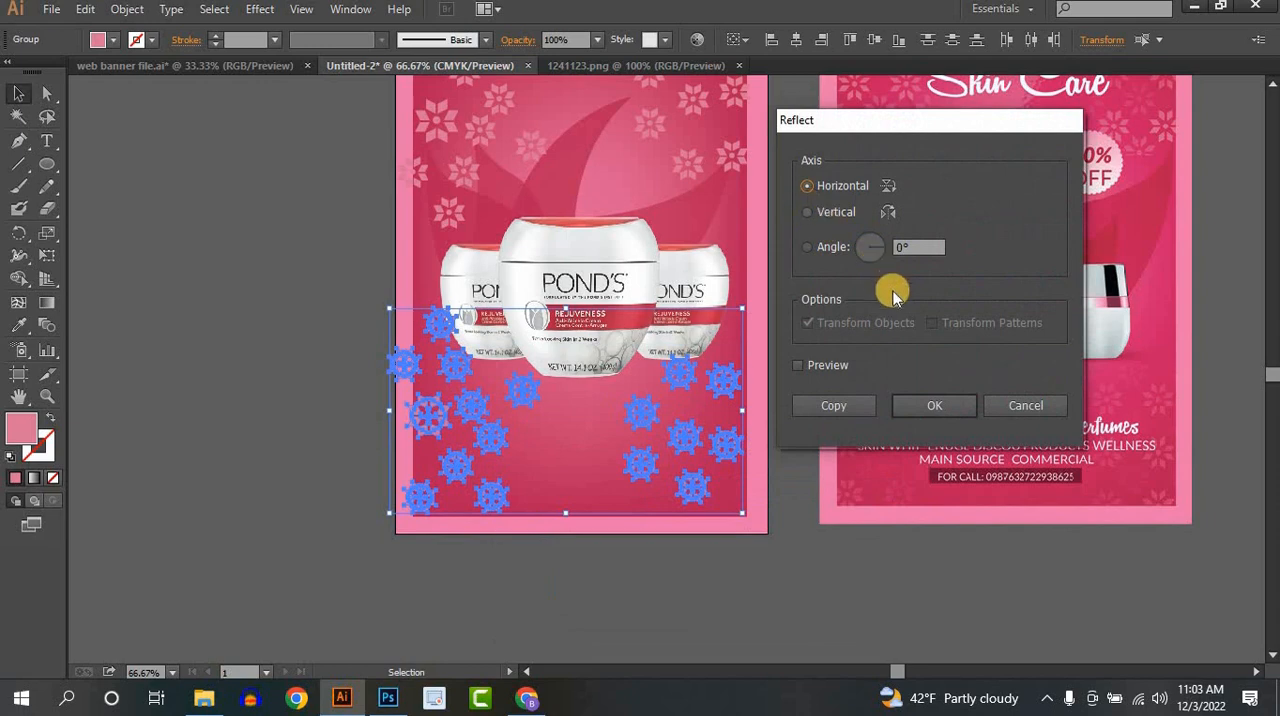
click(933, 410)
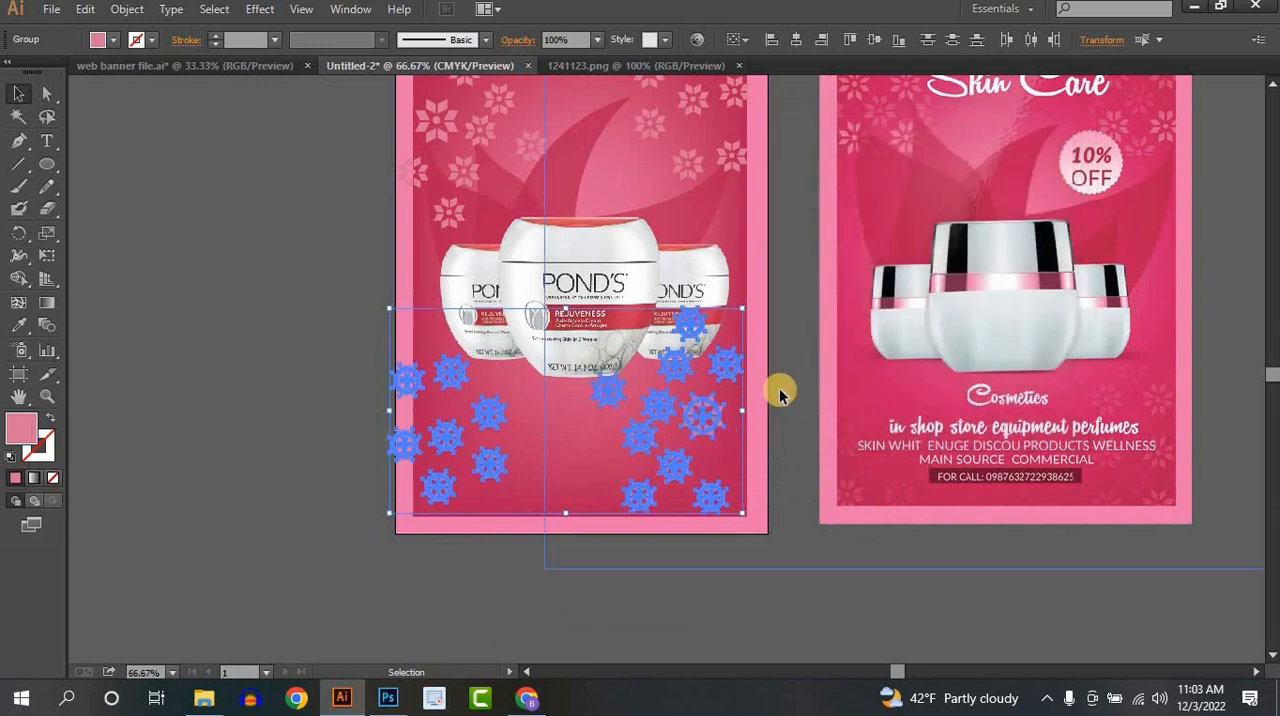
- Move the lower flower set down so its last row hangs over the artboard's bottom edge
drag(701, 450, 704, 466)
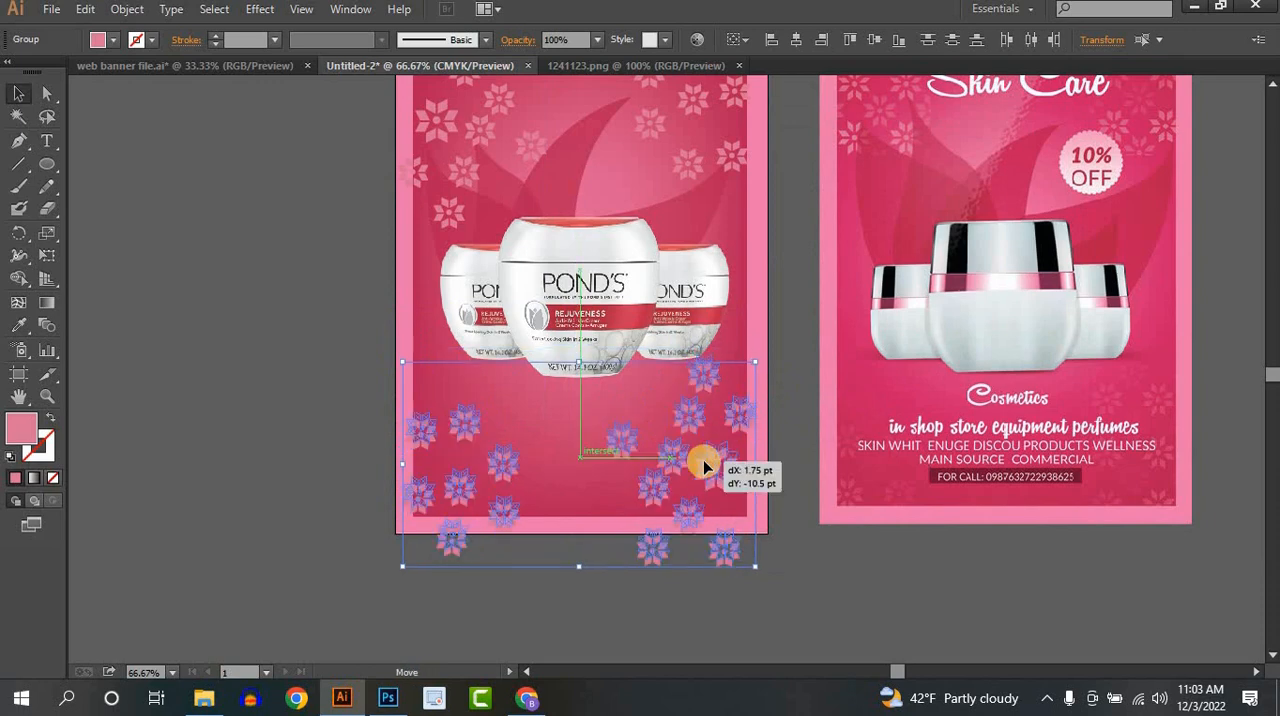
drag(760, 532, 760, 527)
click(814, 574)
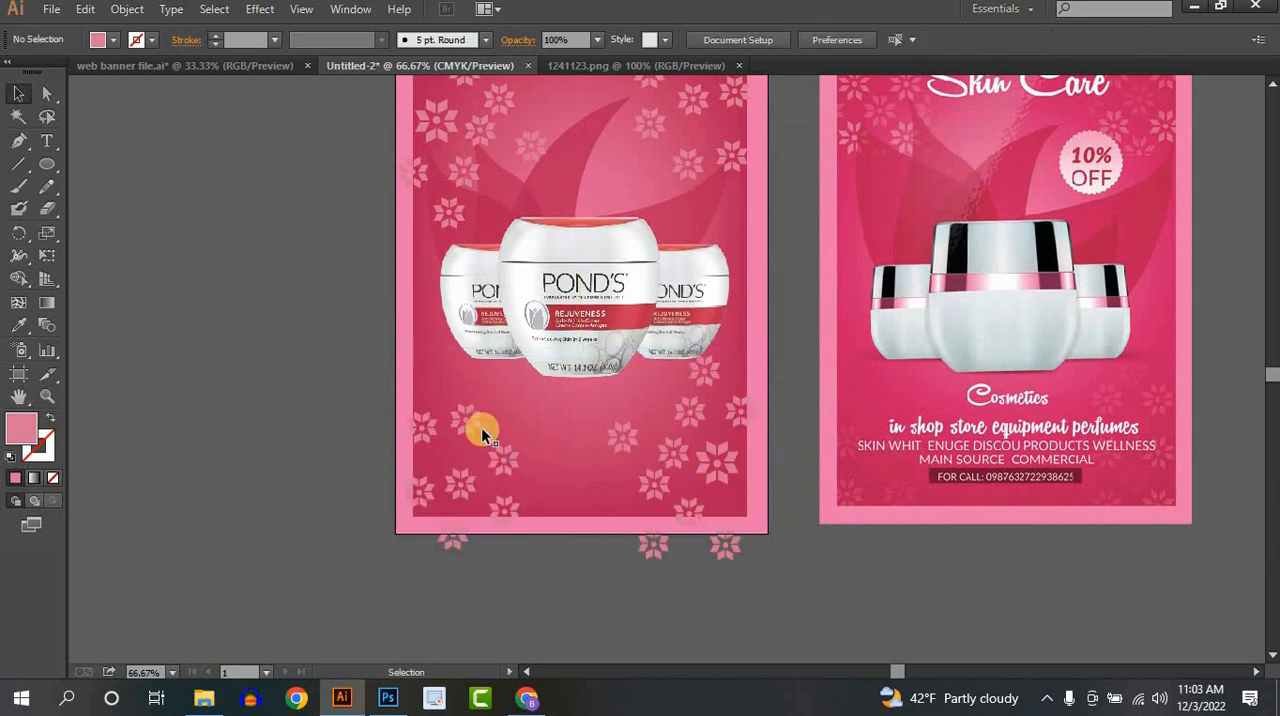
- Delete the flowers hanging below the artboard and the stray ones in the open area under the jars
drag(478, 426, 756, 618)
drag(770, 553, 385, 620)
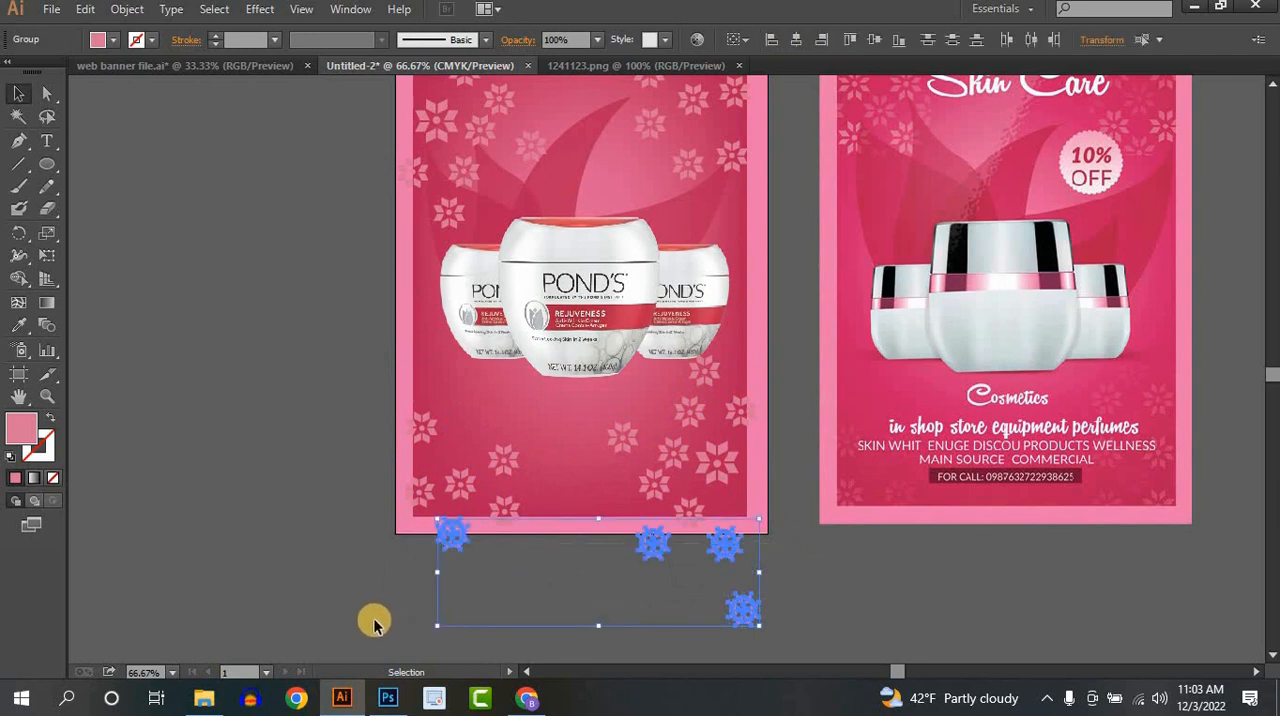
key(Delete)
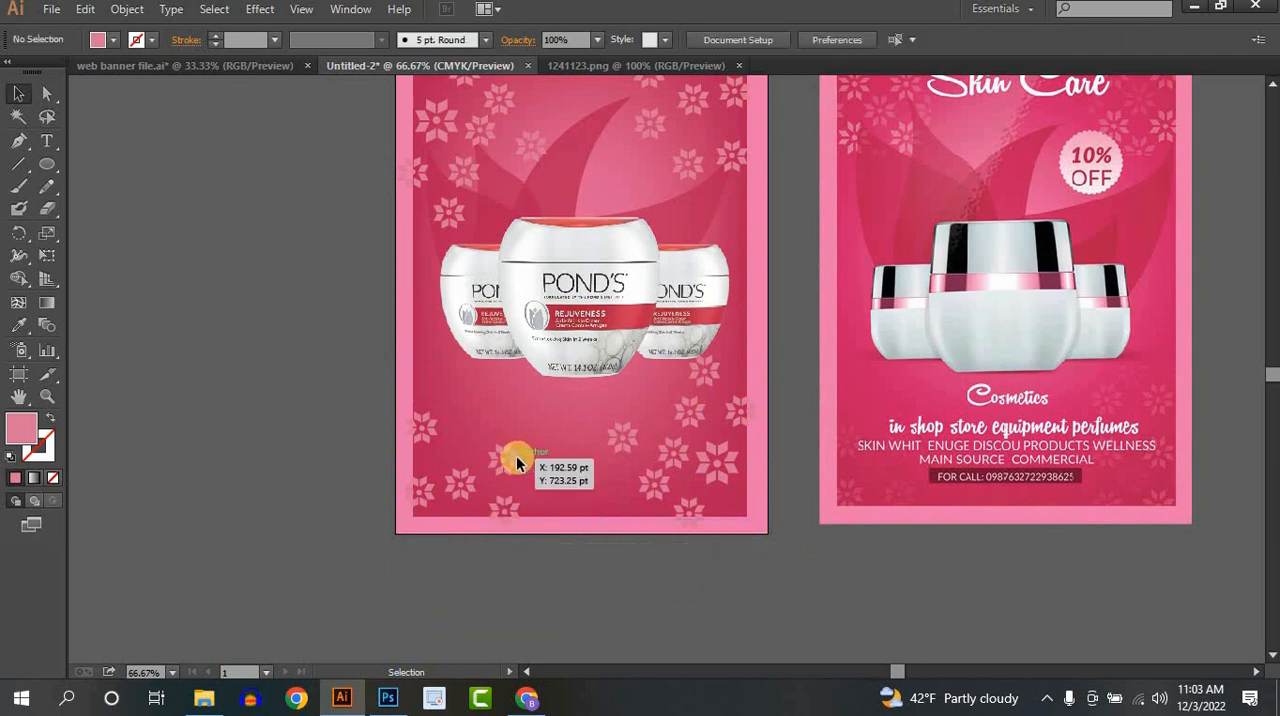
click(517, 462)
key(Delete)
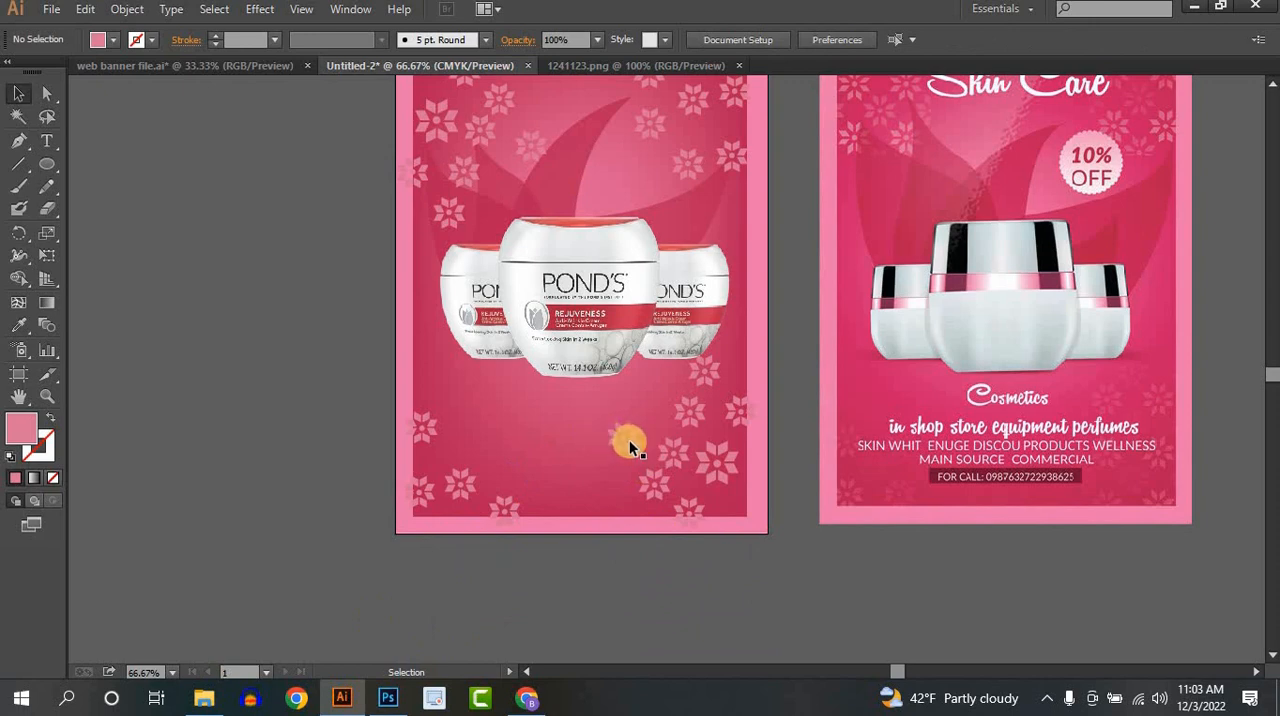
drag(623, 444, 606, 509)
key(Delete)
- Set the opacity of two flowers near the poster's upper-left corner to 40%
scroll(686, 457, up, 3)
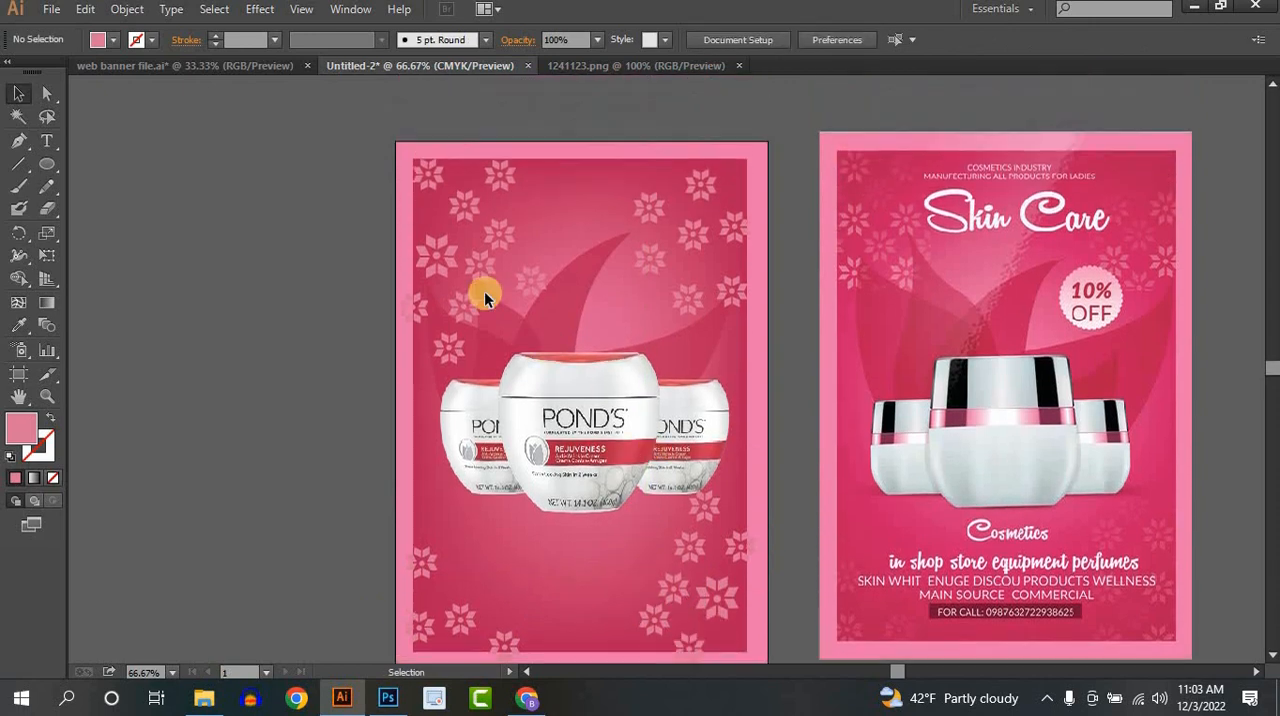
scroll(410, 240, up, 1)
scroll(418, 246, up, 1)
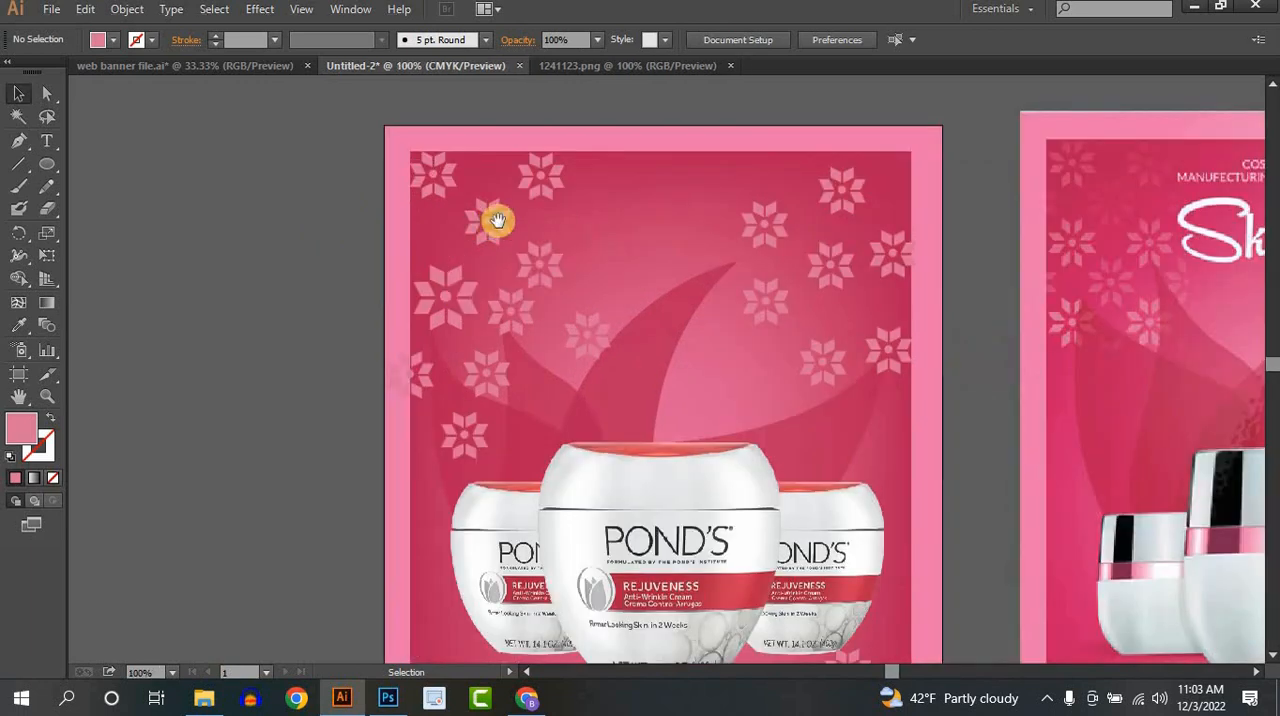
drag(494, 217, 250, 294)
click(329, 262)
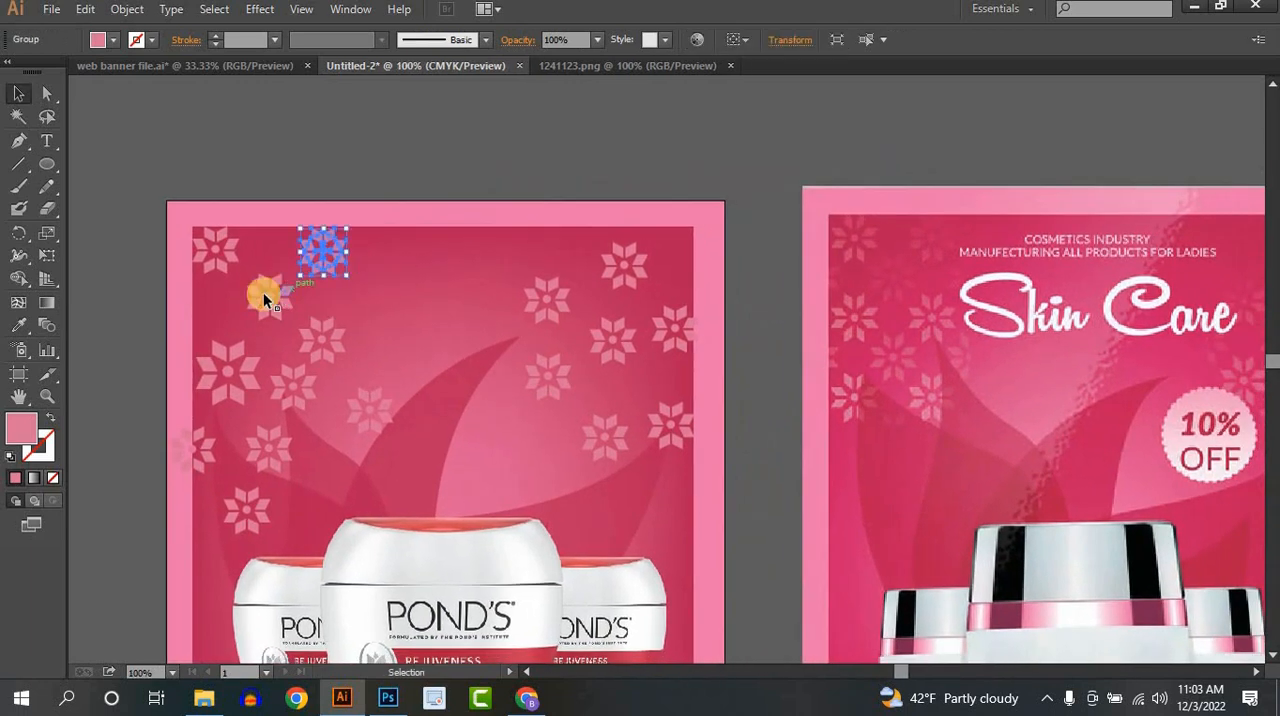
shift+click(263, 292)
click(597, 40)
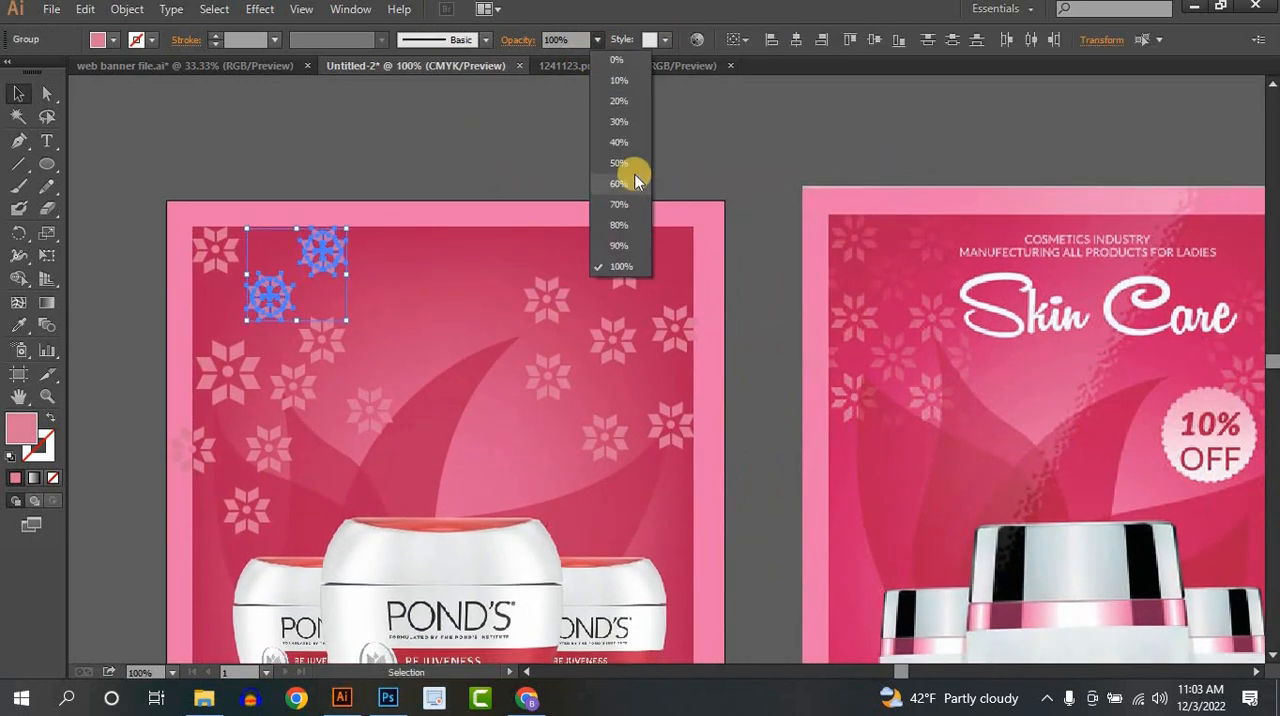
click(615, 147)
click(486, 260)
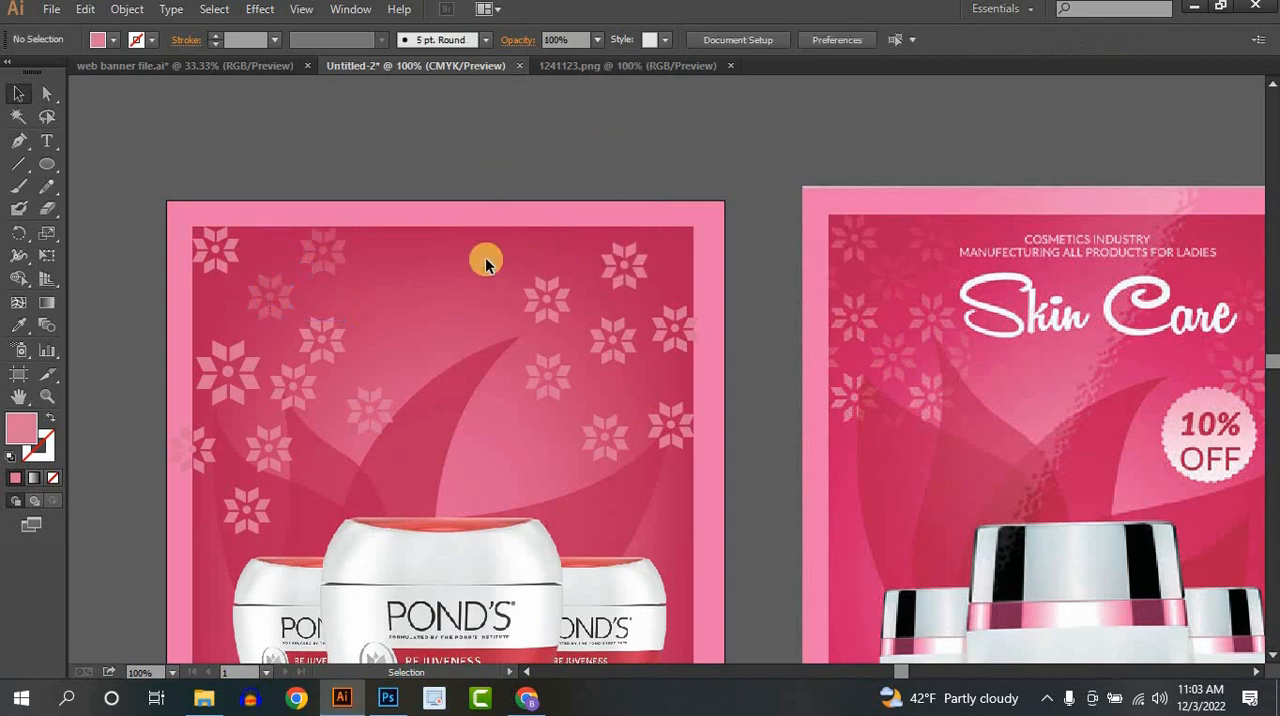
- Lower the opacity of the flower just above the left jar and set the flower overlapping the left border to 60%
click(252, 507)
click(596, 40)
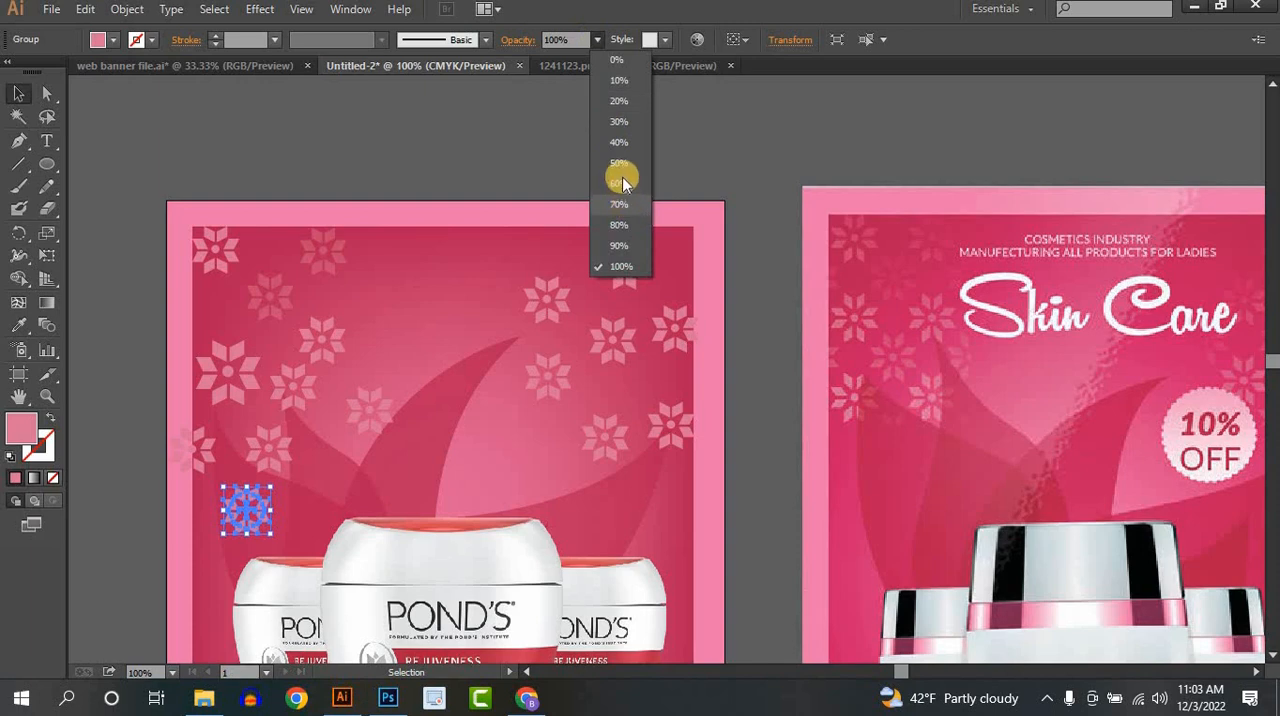
click(603, 206)
click(422, 208)
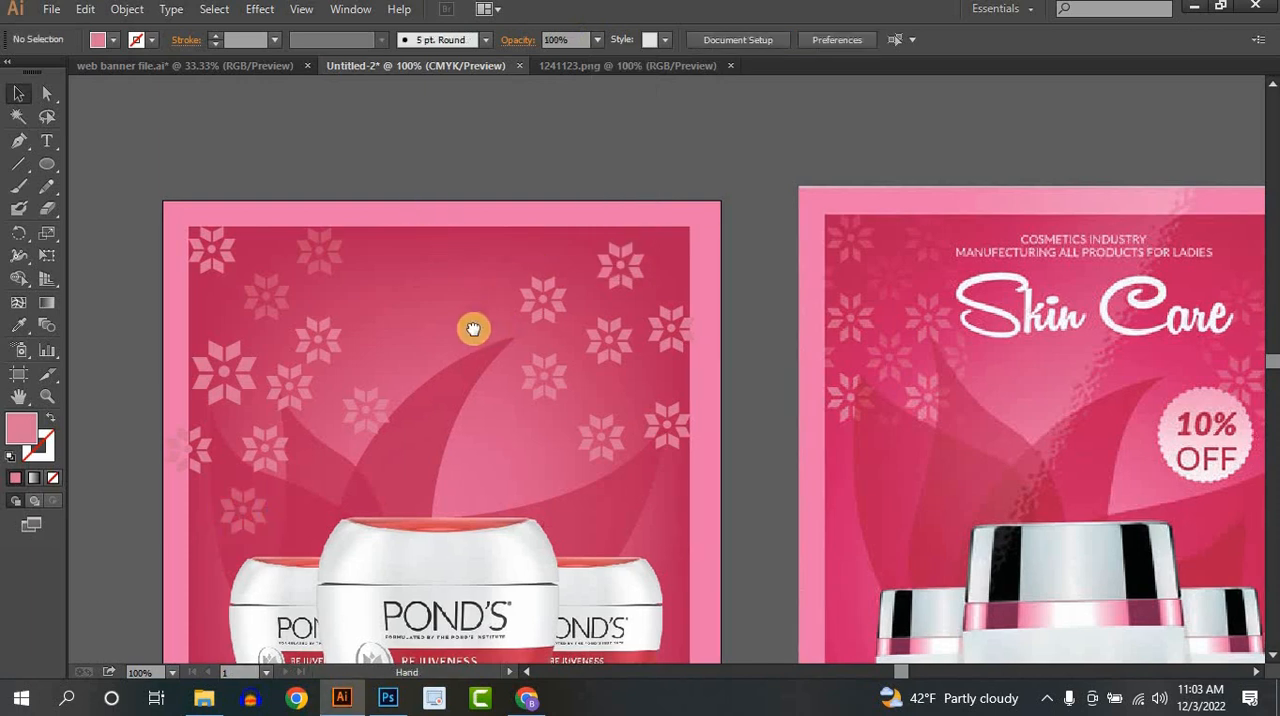
scroll(471, 328, right, 1)
click(170, 447)
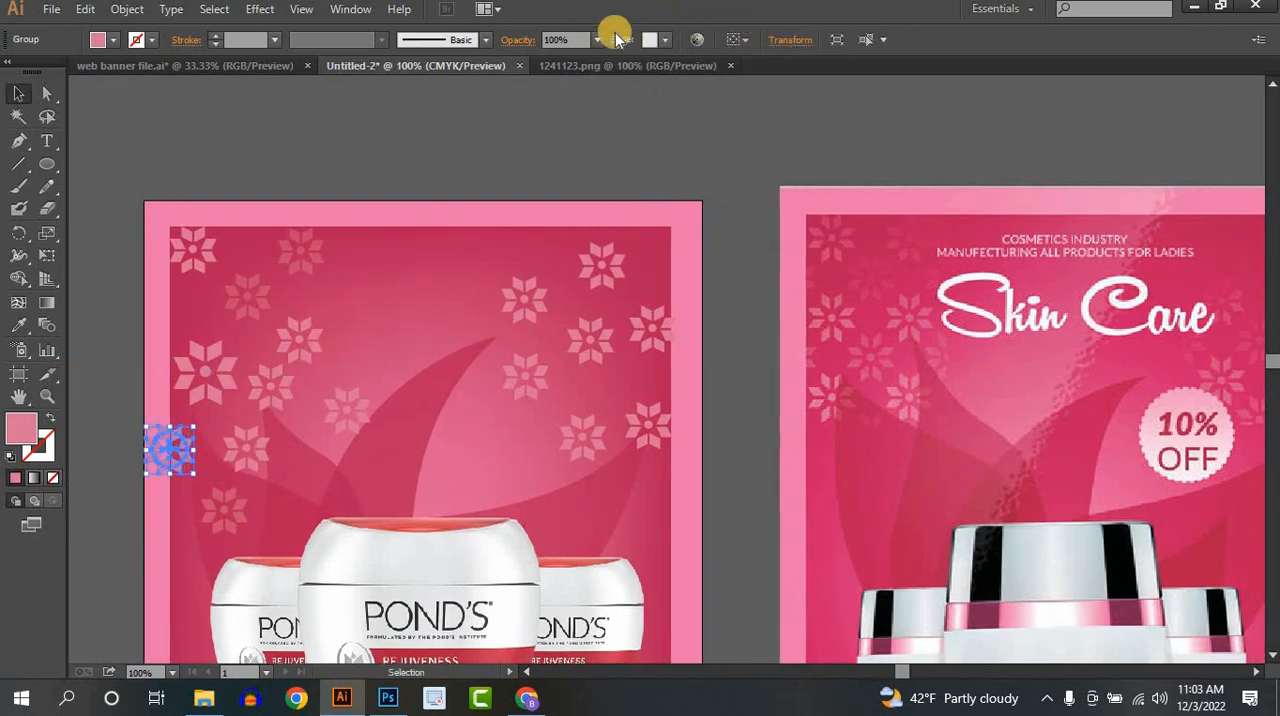
click(598, 40)
click(604, 206)
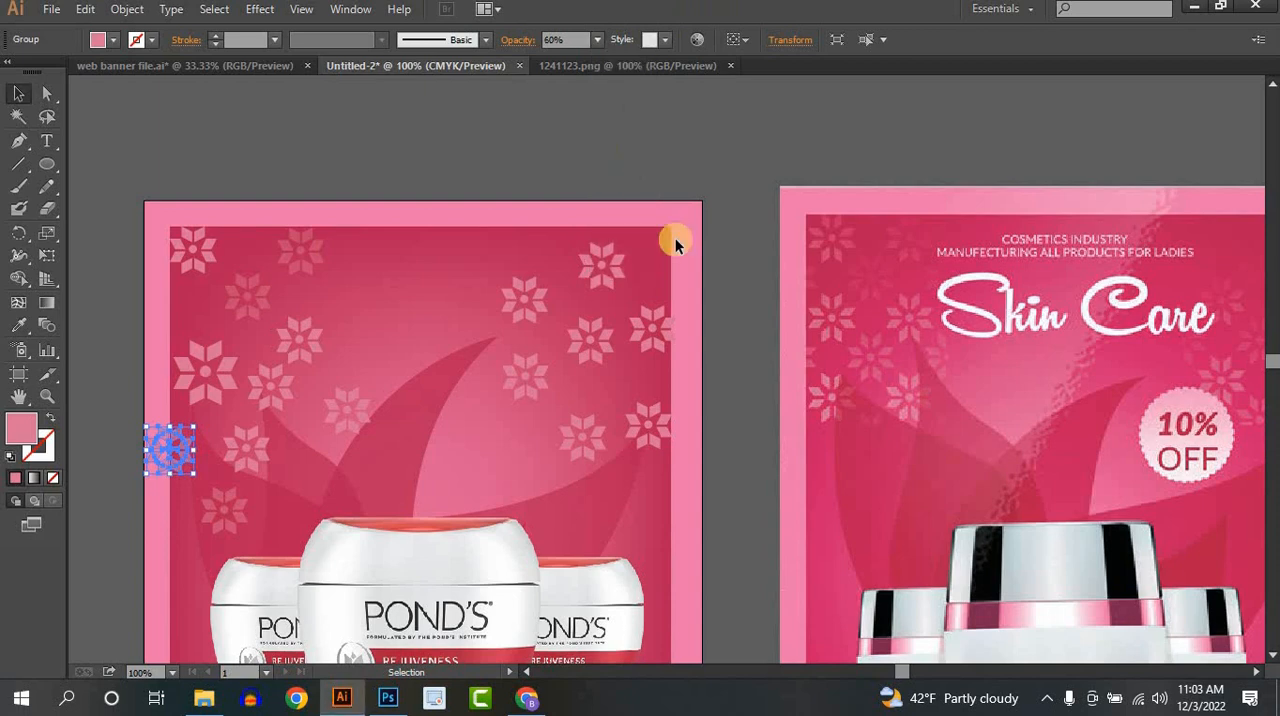
click(675, 240)
drag(674, 270, 482, 202)
scroll(587, 206, down, 1)
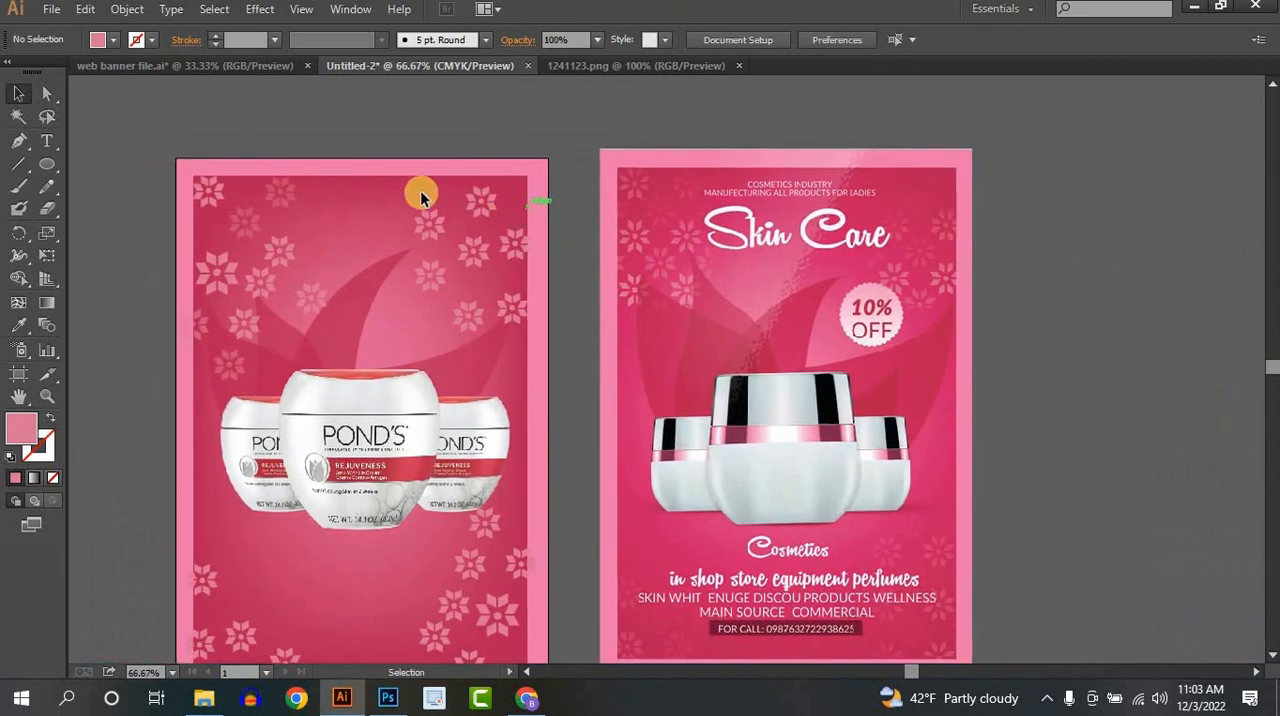
- Lower the opacity of the four flowers near the poster's upper-right corner
drag(508, 248, 510, 250)
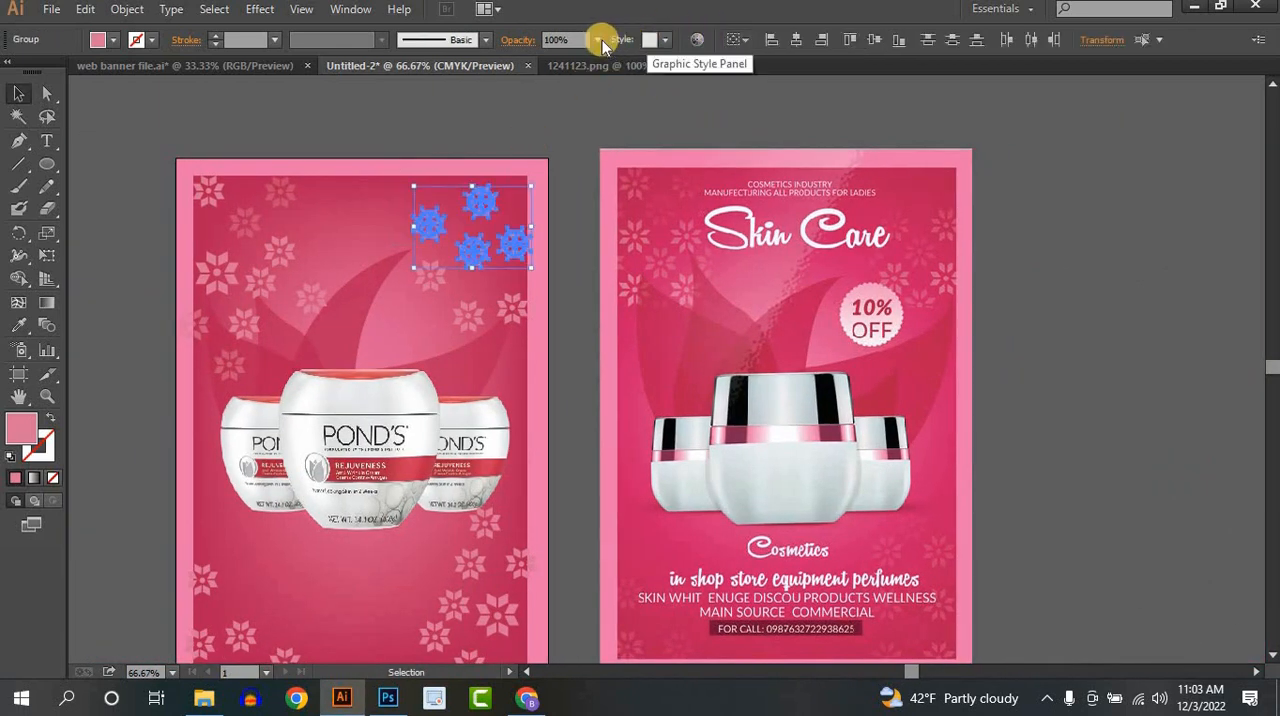
click(597, 40)
click(624, 204)
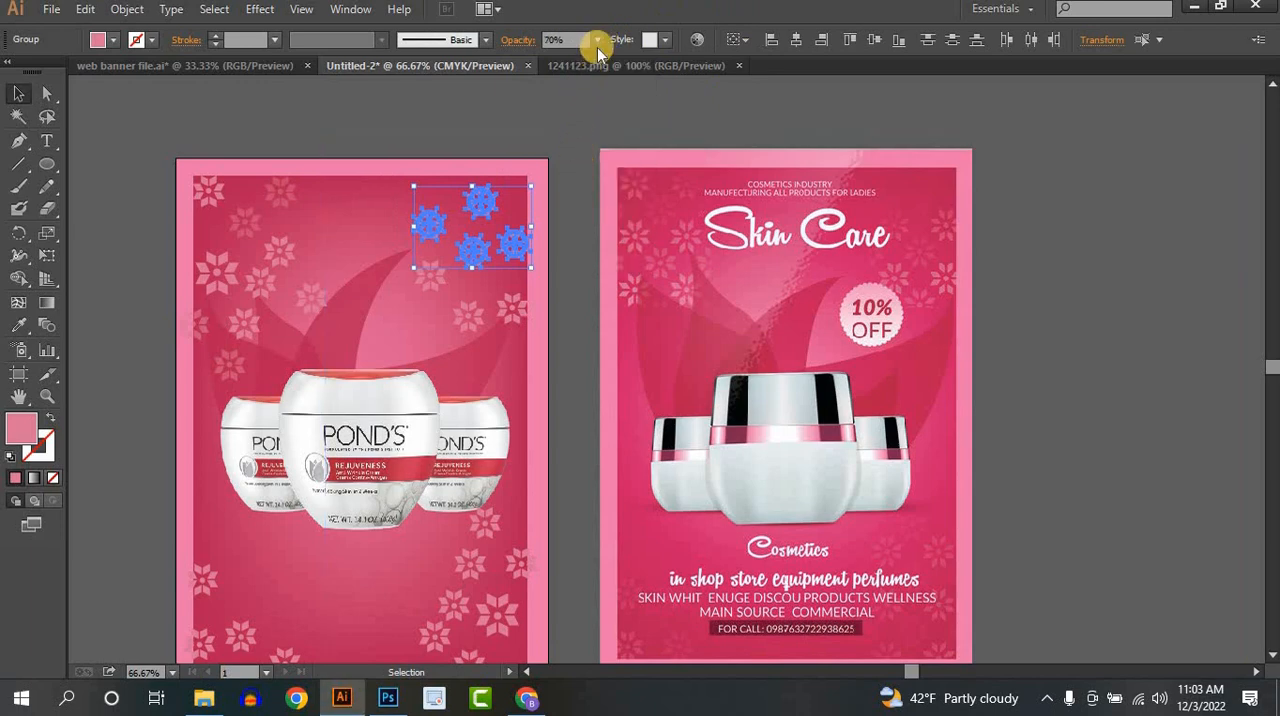
click(597, 40)
click(614, 170)
click(580, 268)
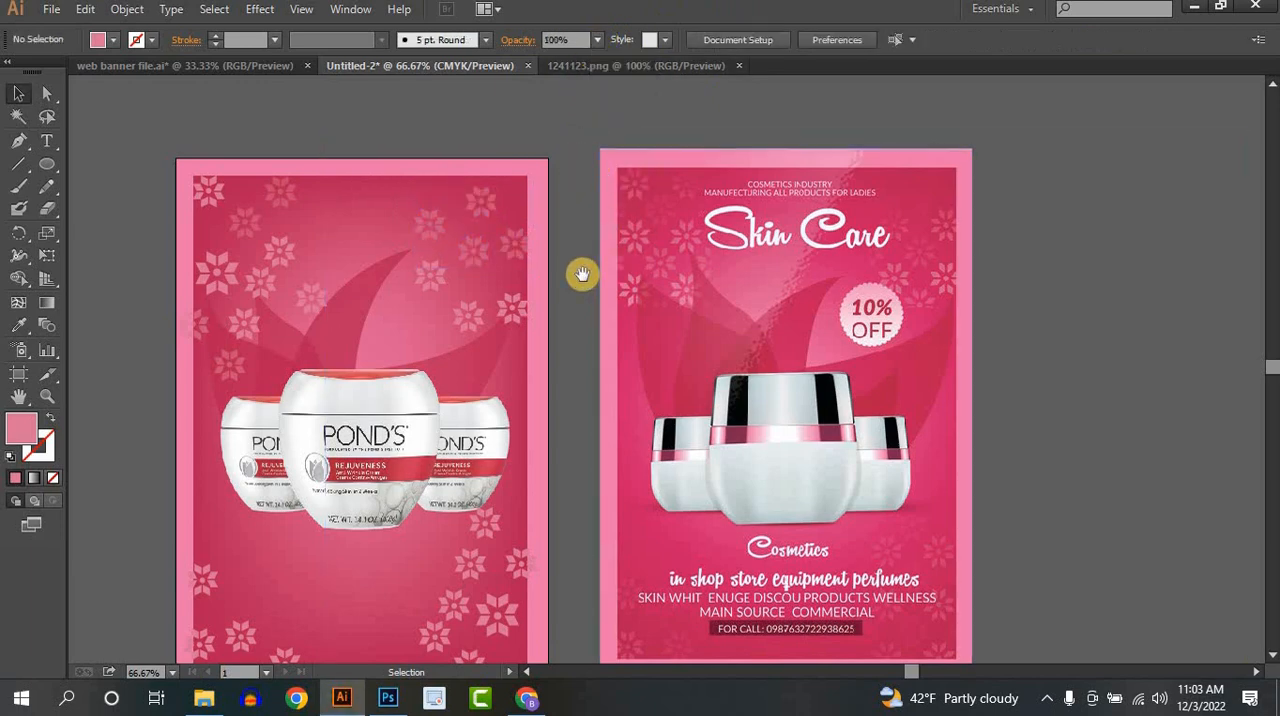
- Lower the opacity of the five flowers clustered near the poster's lower-right corner, leaving out the ones overlapping the border
drag(590, 279, 654, 216)
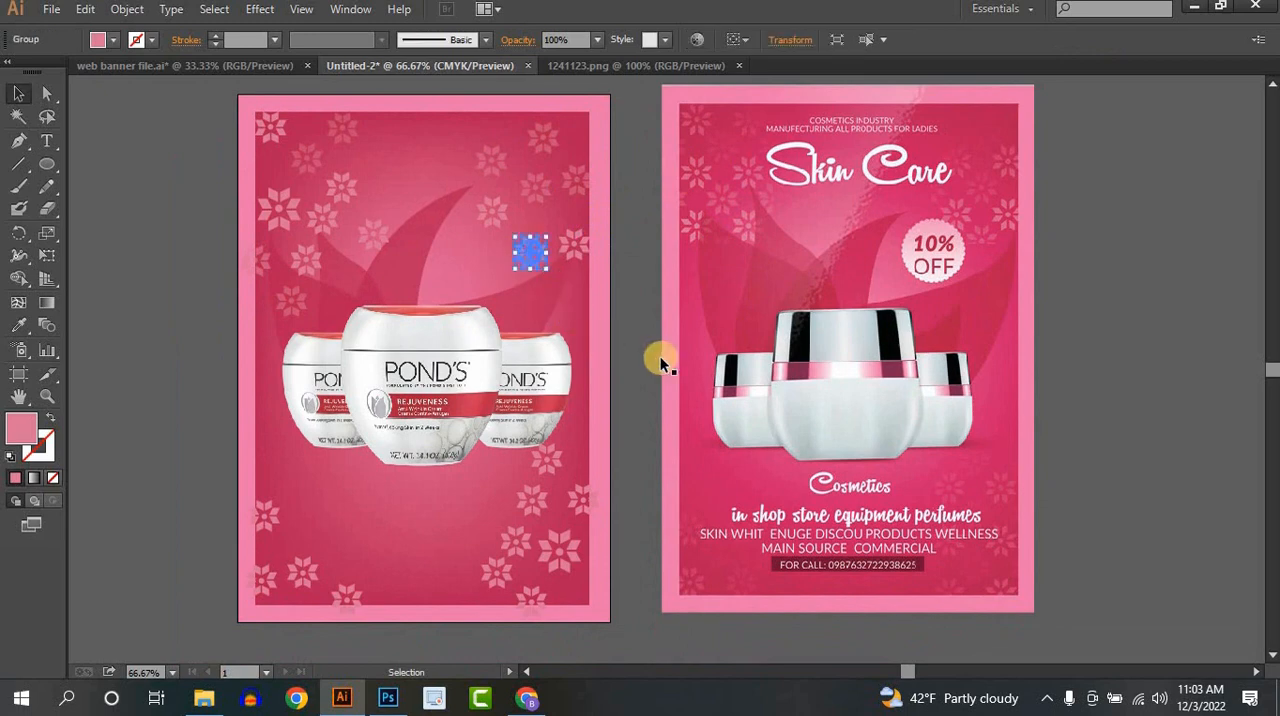
drag(656, 398, 661, 270)
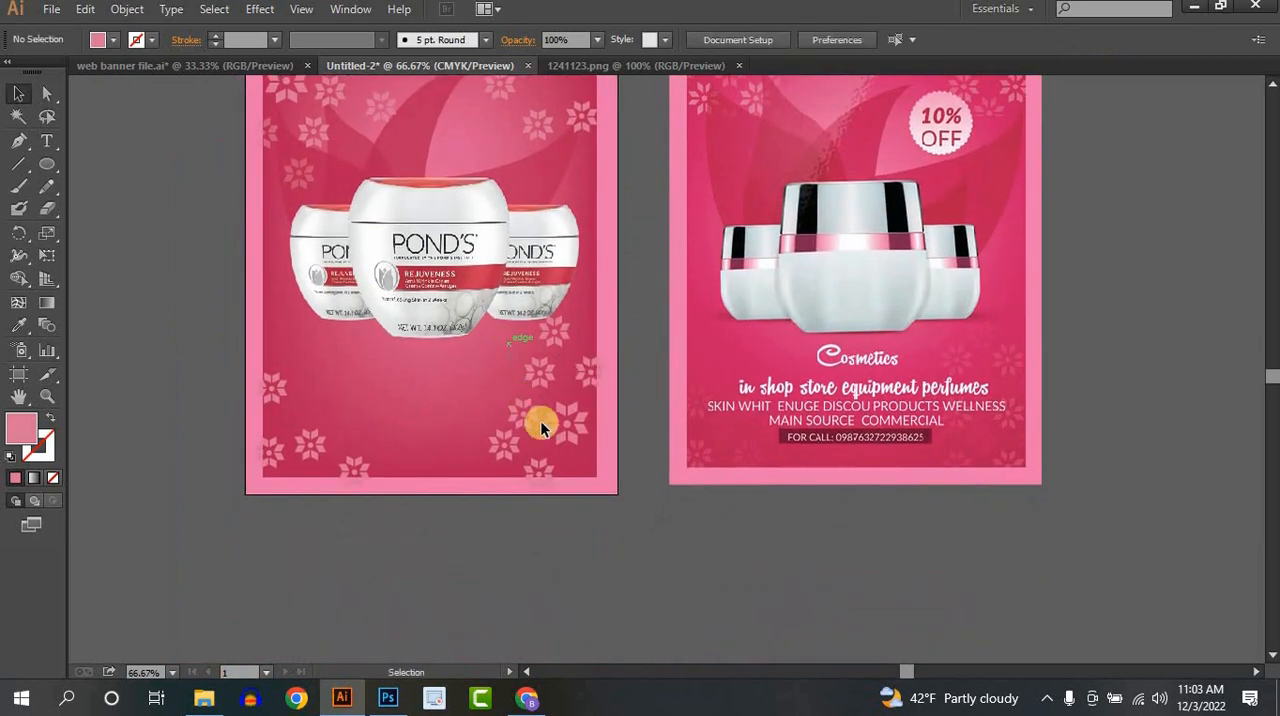
click(563, 447)
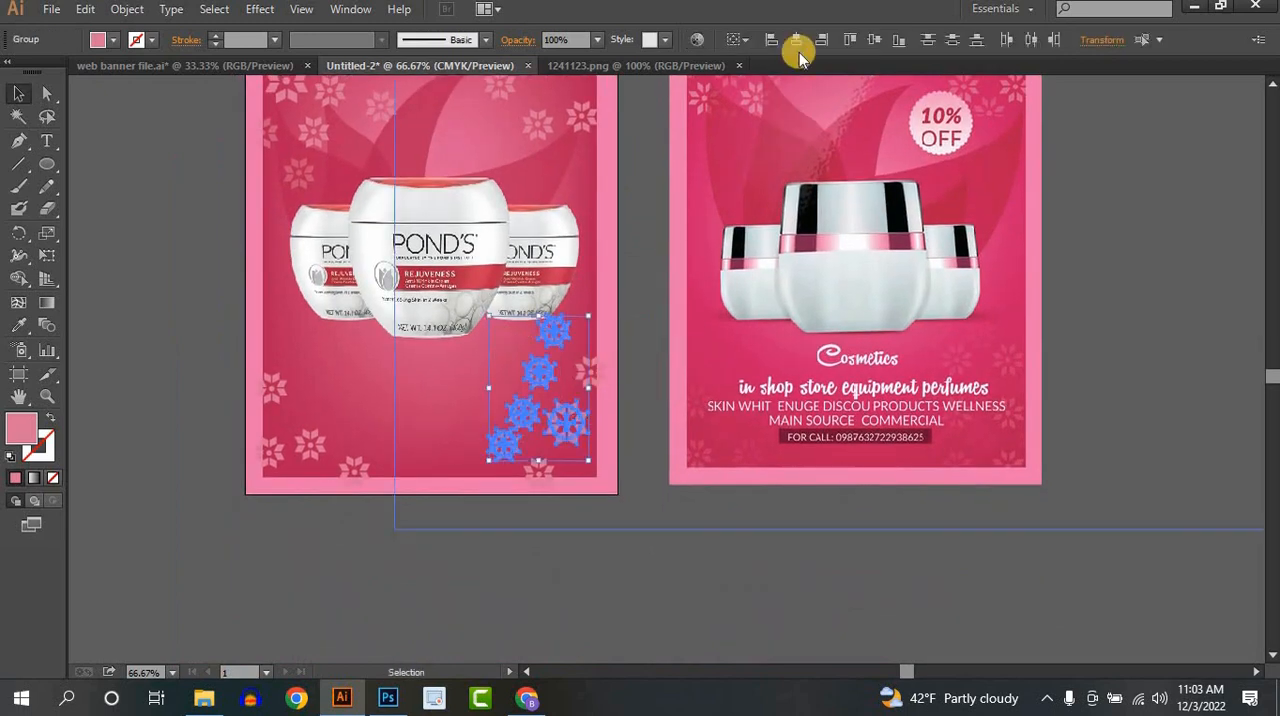
click(597, 39)
click(624, 165)
click(630, 451)
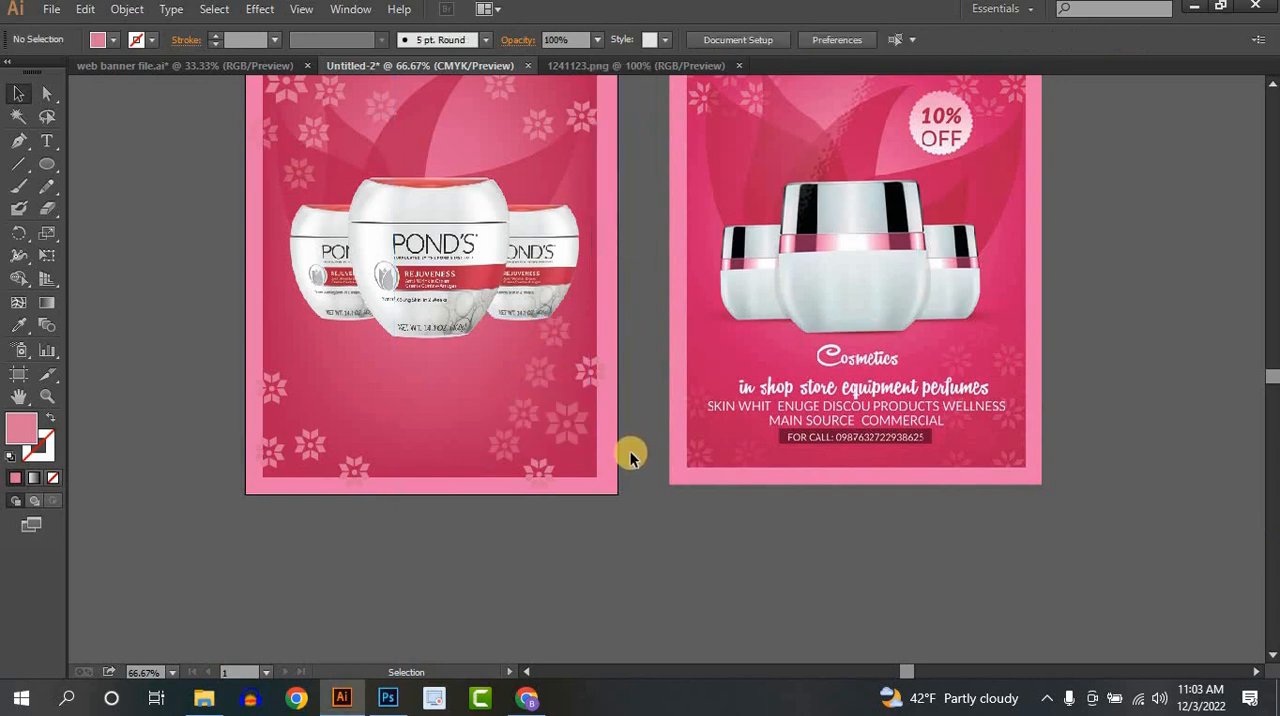
- Set the opacity of the four flowers near the poster's lower-left corner to 50%
key(space)
drag(601, 443, 620, 474)
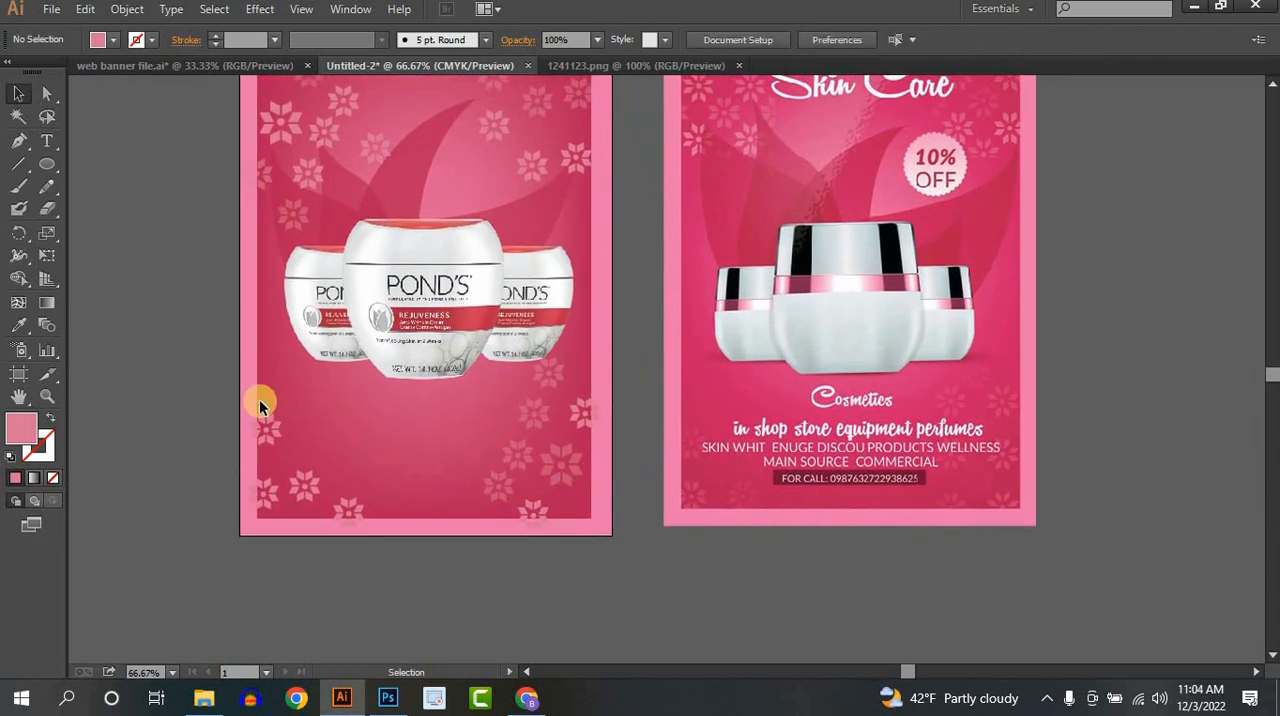
click(368, 512)
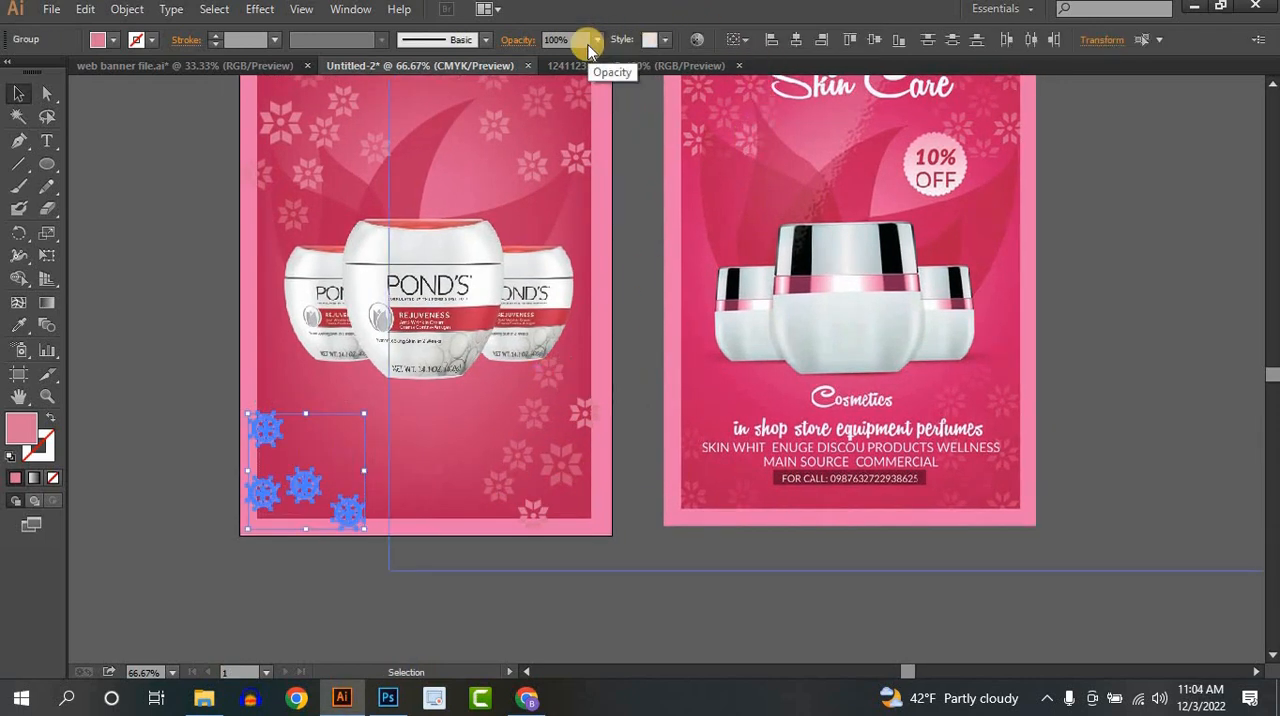
click(596, 40)
click(618, 162)
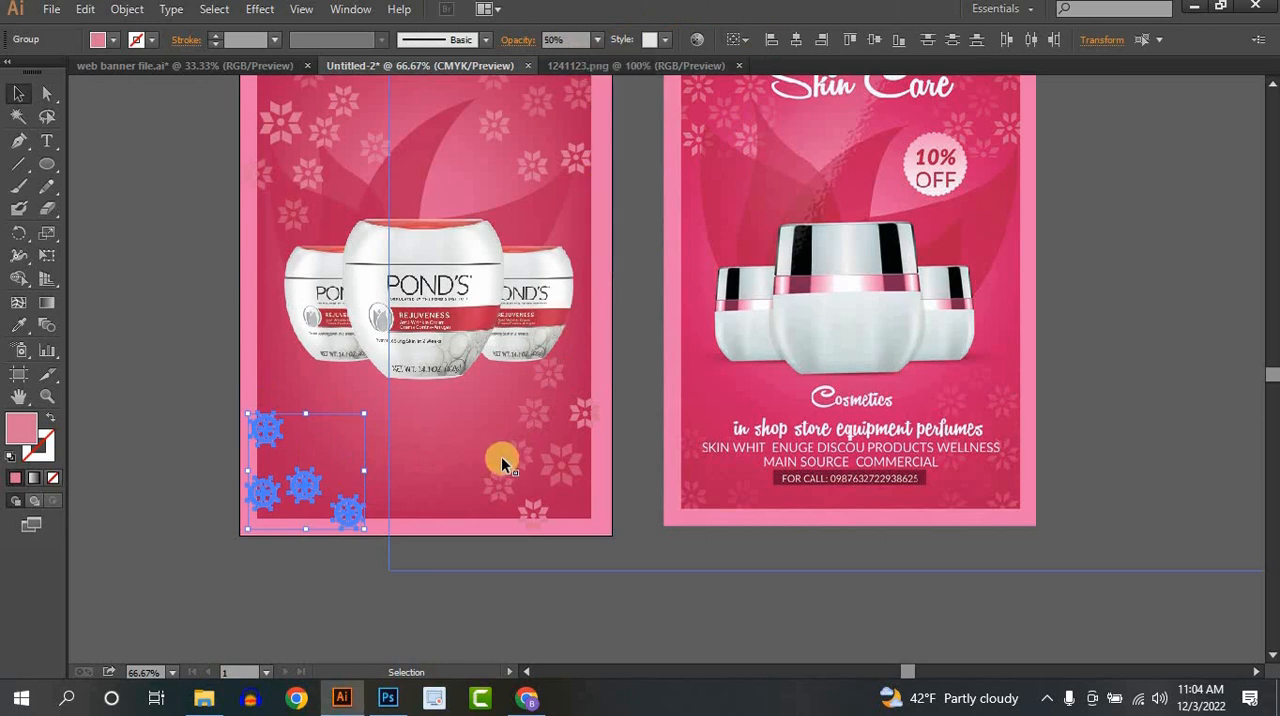
click(415, 460)
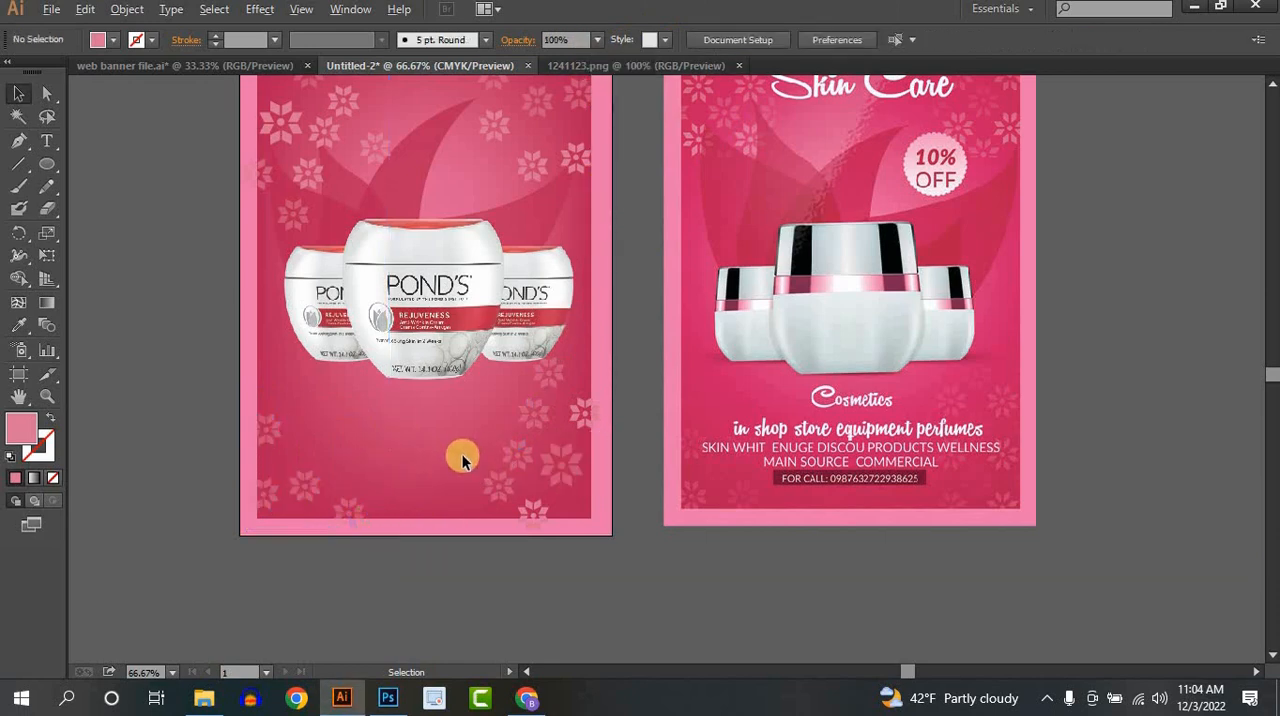
- Draw a pink circle without a stroke above the right jar for the discount badge
scroll(462, 454, down, 1)
drag(538, 455, 551, 477)
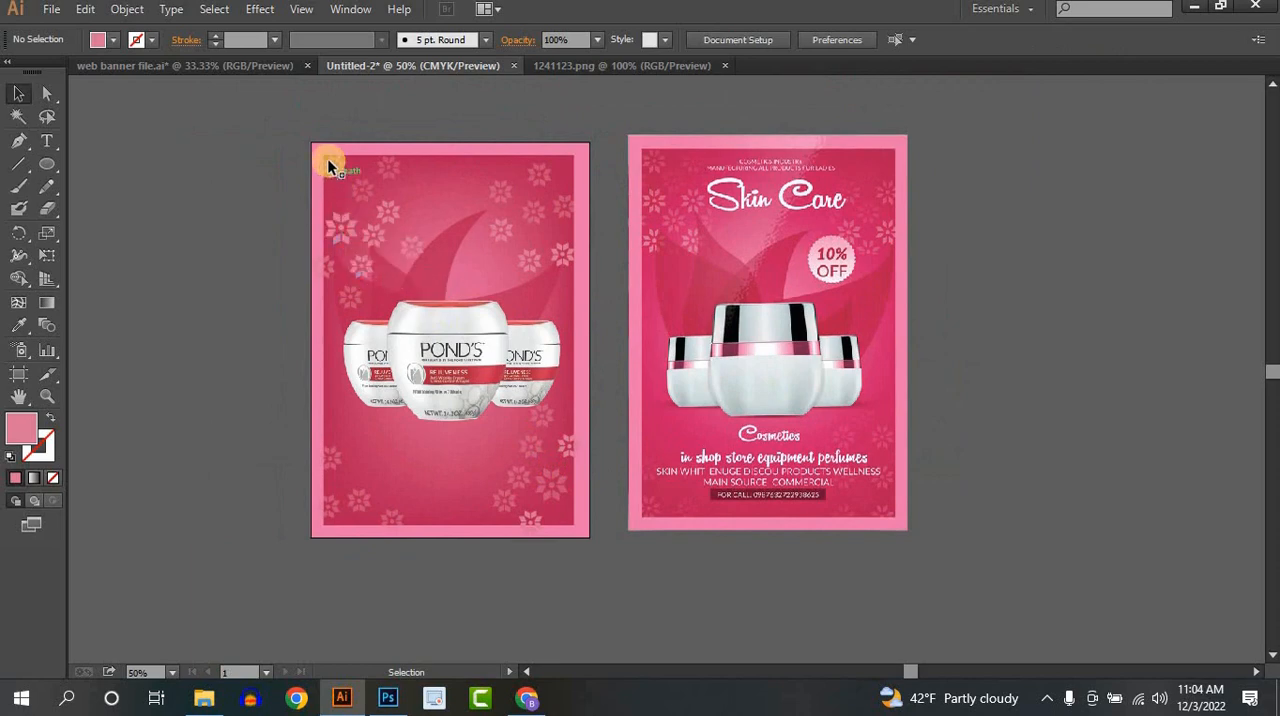
drag(470, 478, 478, 396)
scroll(512, 342, up, 1)
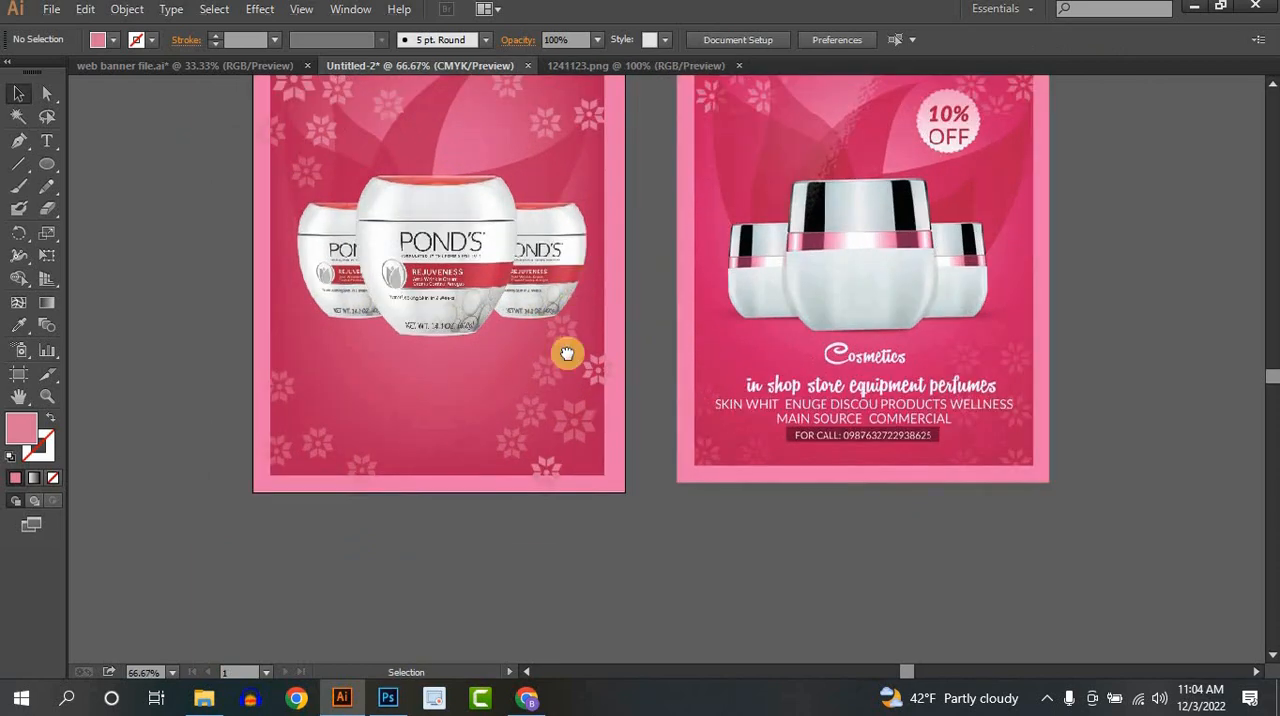
drag(579, 266, 593, 421)
scroll(590, 310, up, 1)
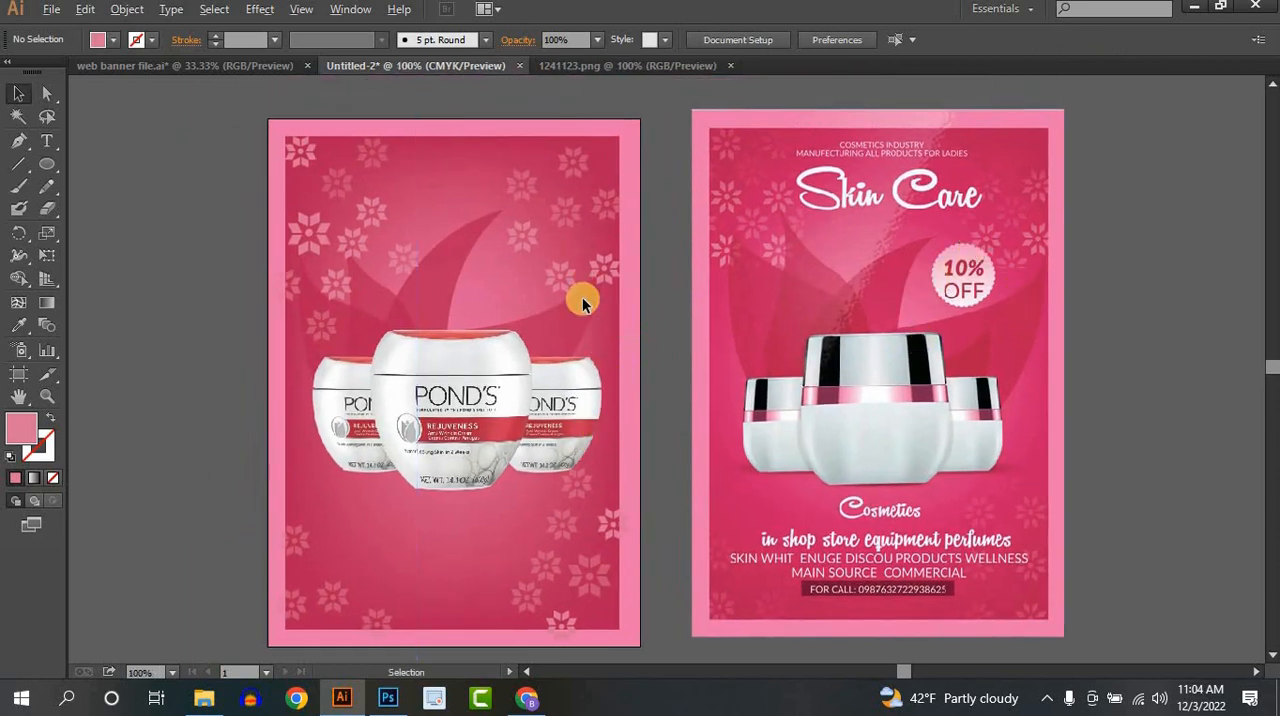
drag(608, 300, 549, 286)
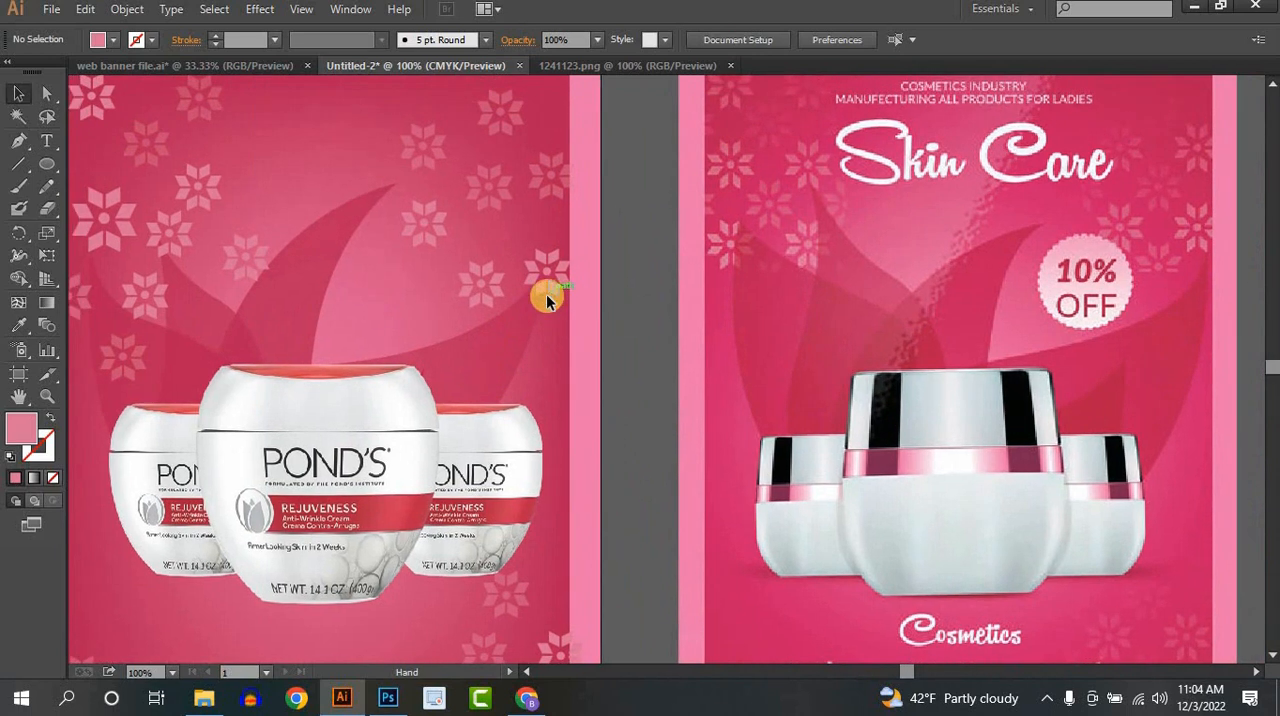
drag(46, 174, 94, 207)
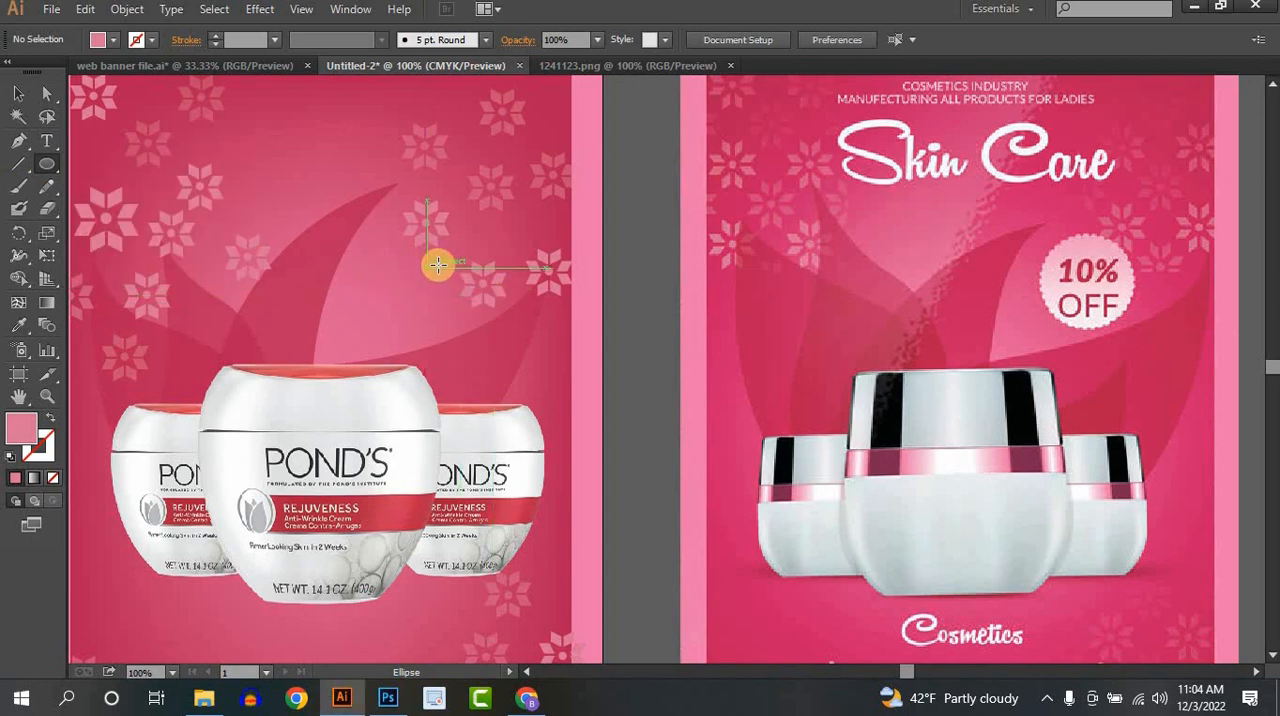
drag(450, 271, 533, 330)
- Shrink the badge circle to about three quarters of its size and place it just above the jars
scroll(483, 301, up, 1)
scroll(540, 339, down, 1)
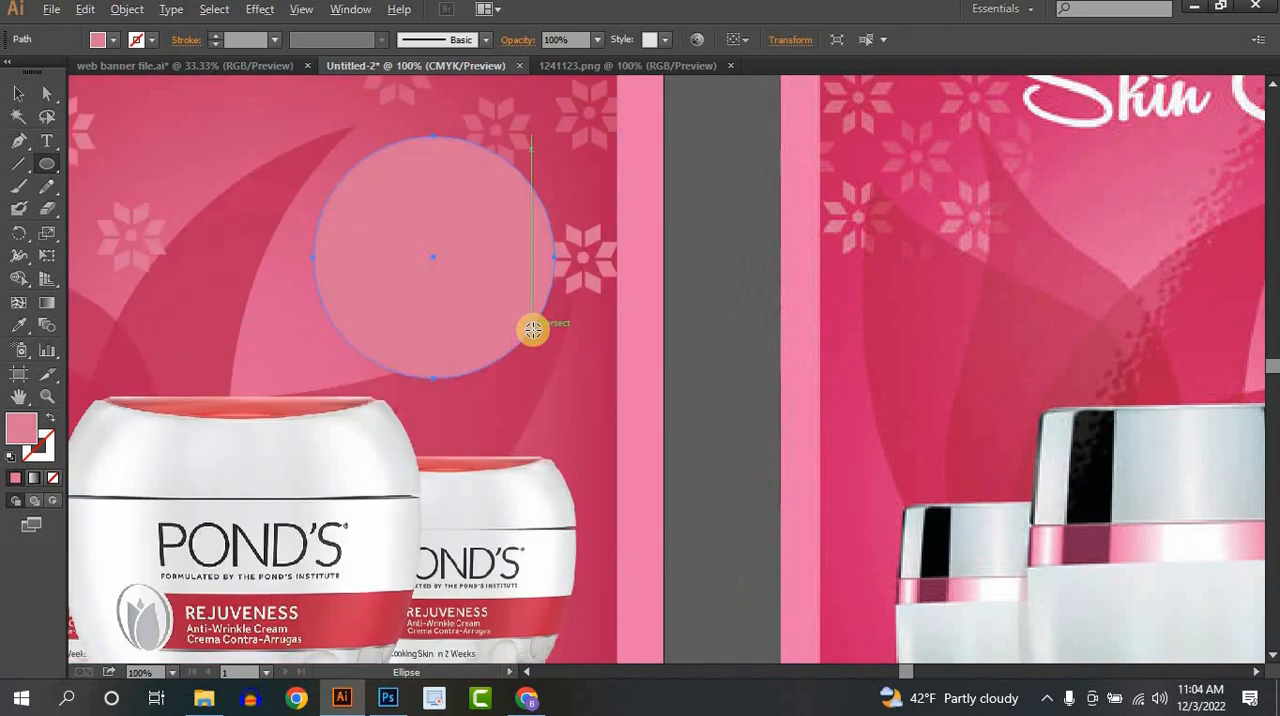
scroll(533, 330, down, 1)
click(18, 93)
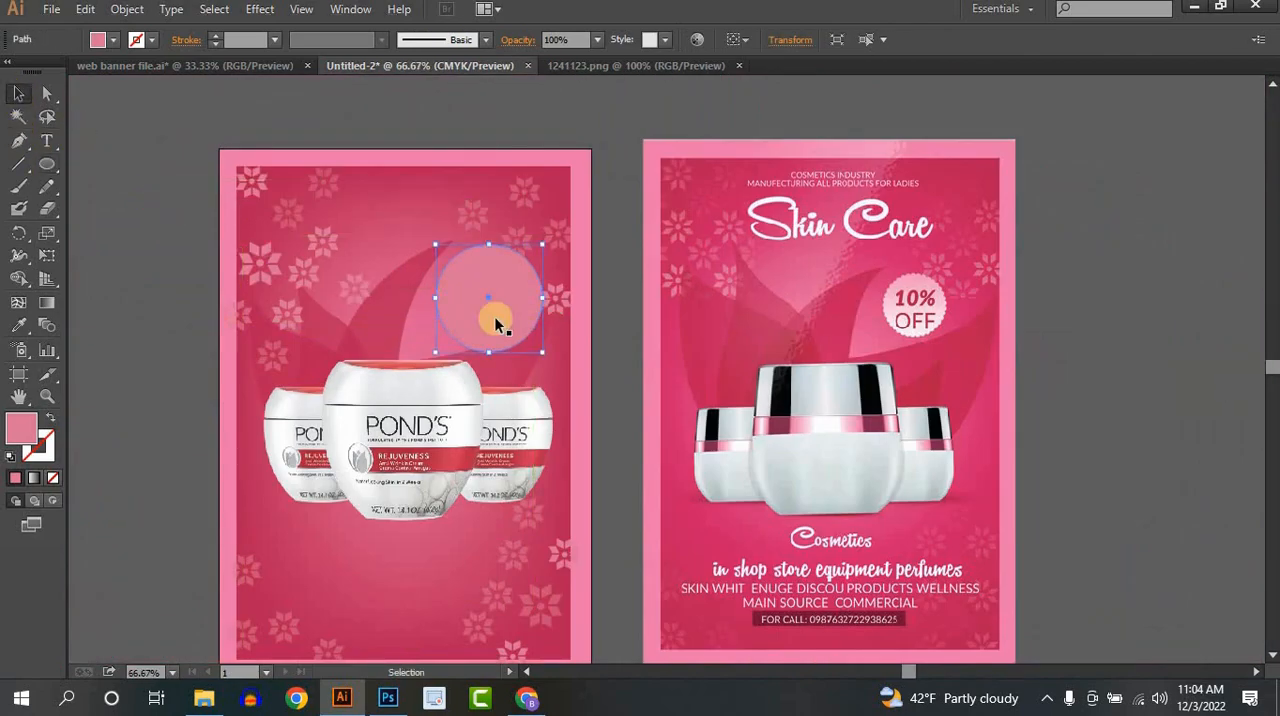
key(ctrl+2)
key(ctrl+z)
scroll(516, 319, up, 1)
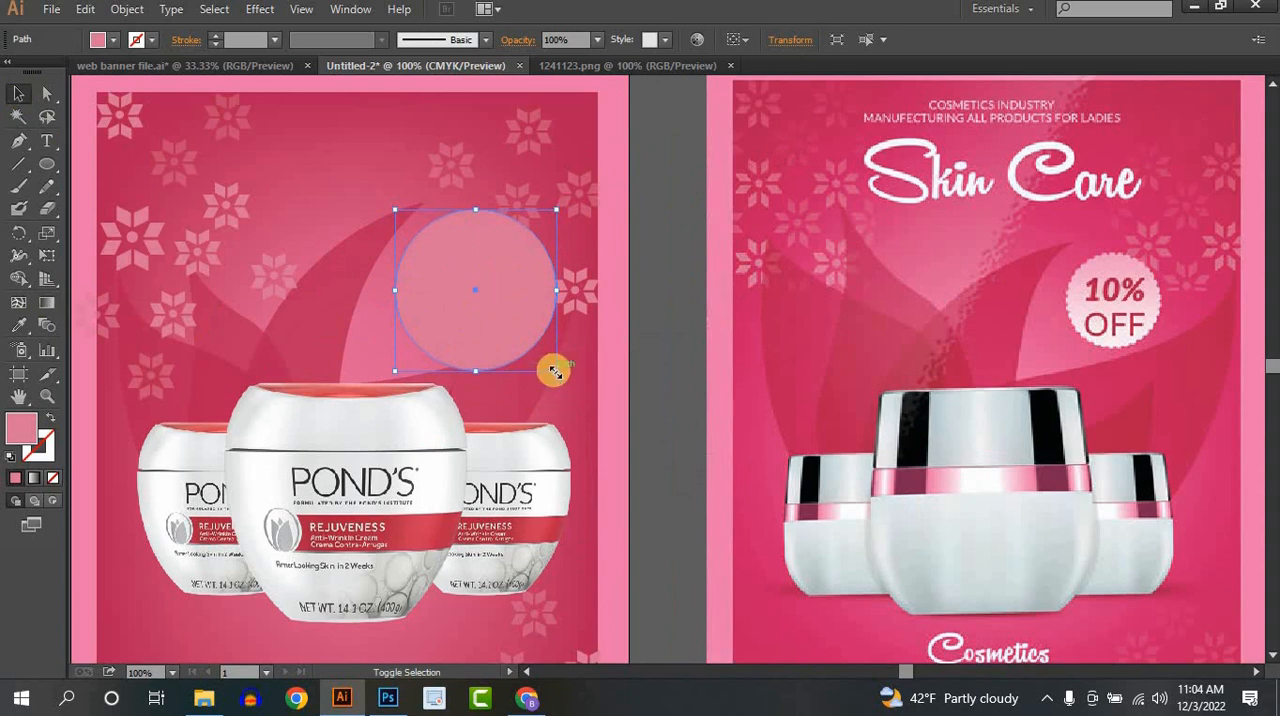
drag(555, 371, 514, 328)
drag(449, 290, 446, 305)
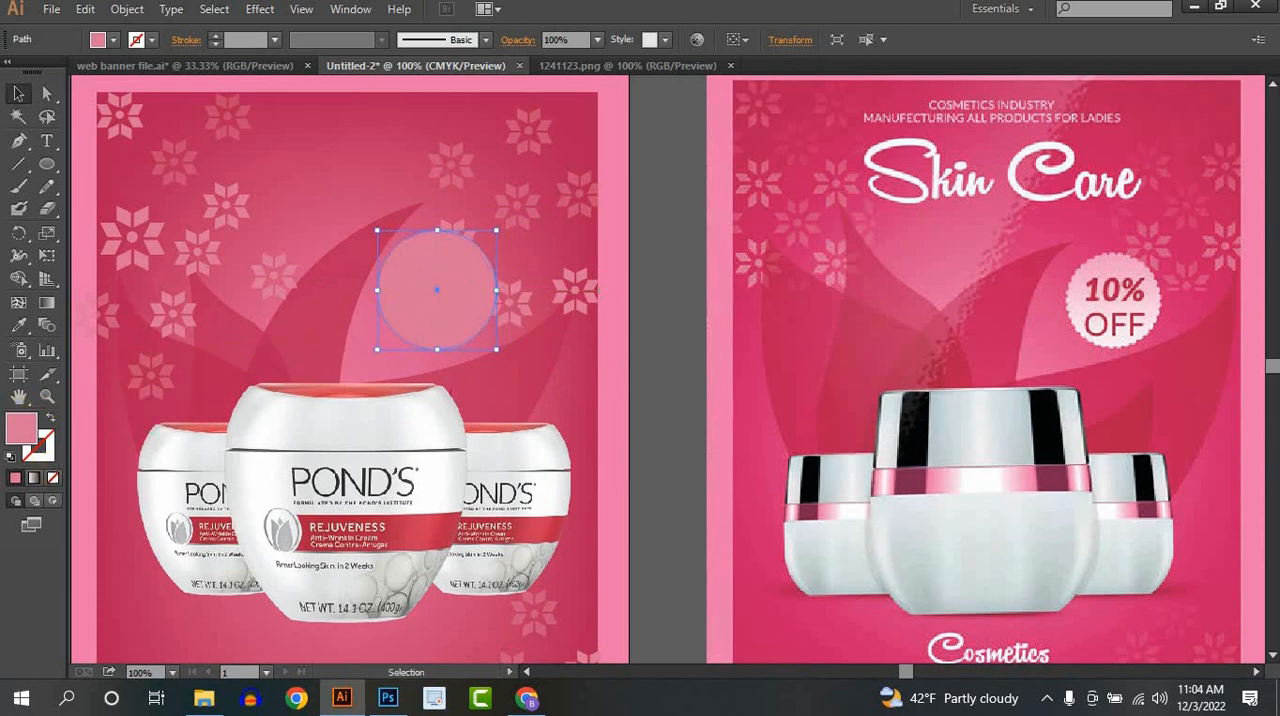
- Fill the badge circle with a linear gradient running from white to a pinkish-red swatch
click(32, 479)
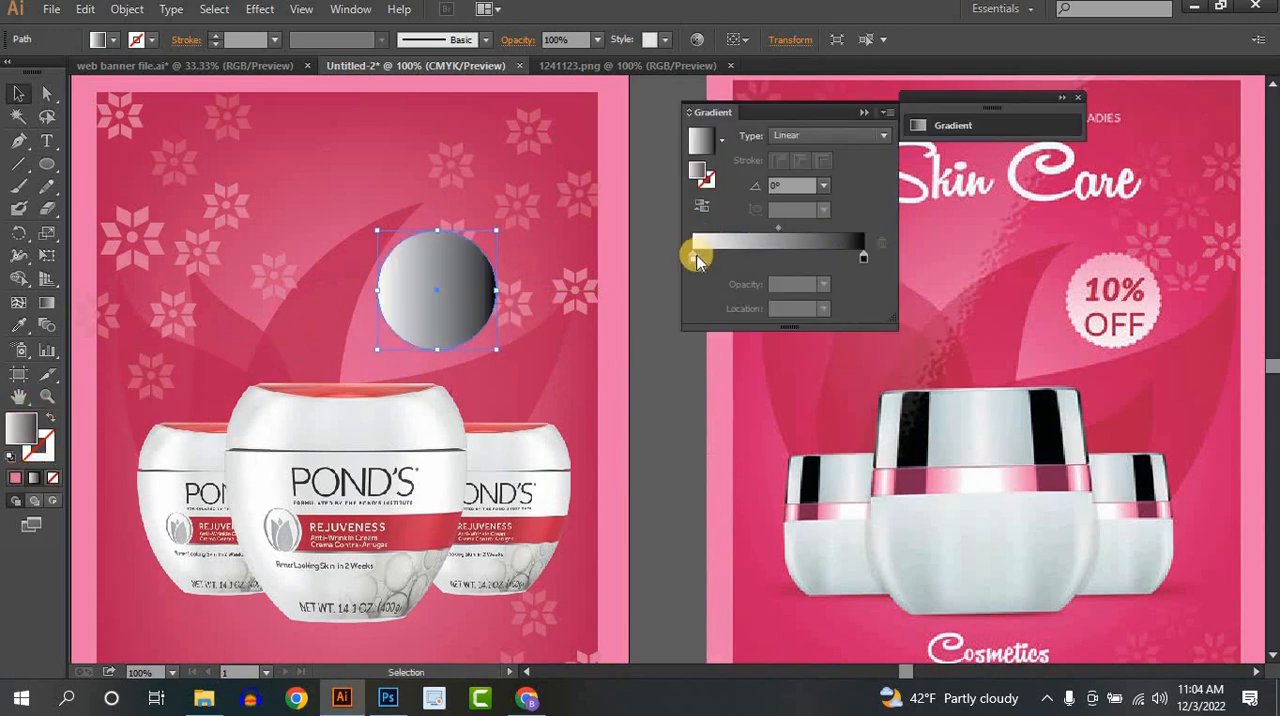
double_click(697, 258)
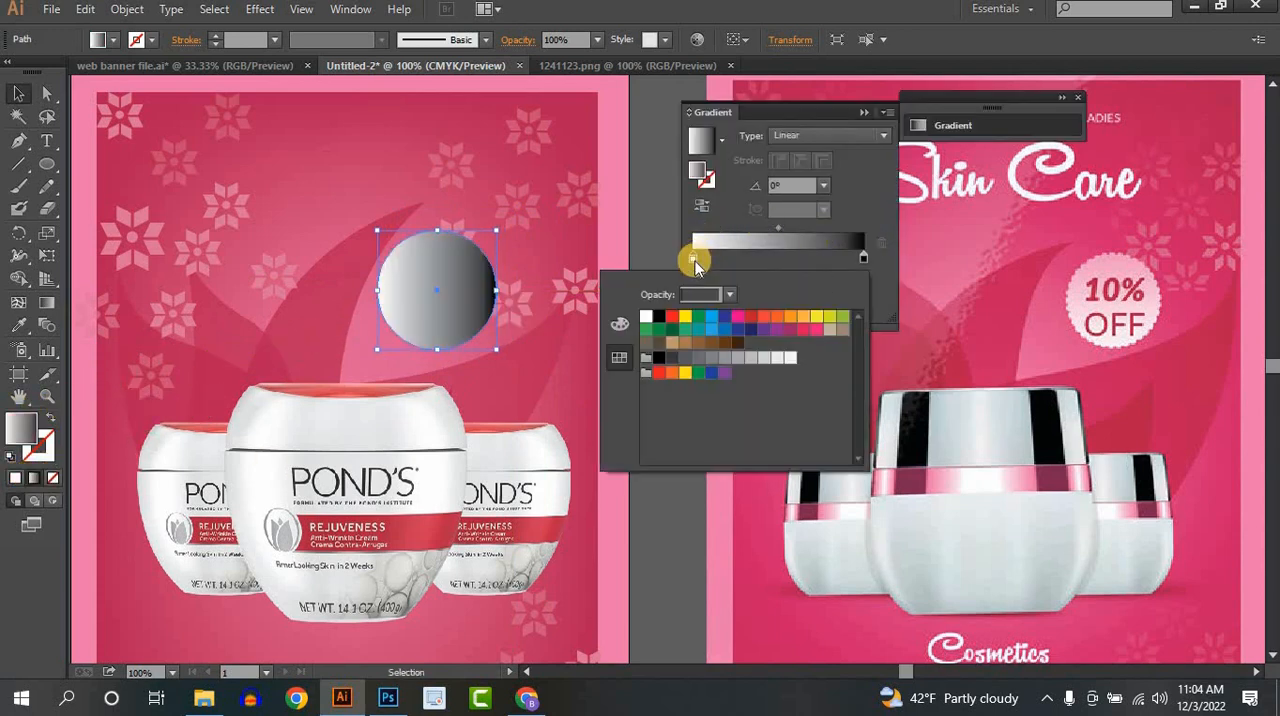
click(863, 260)
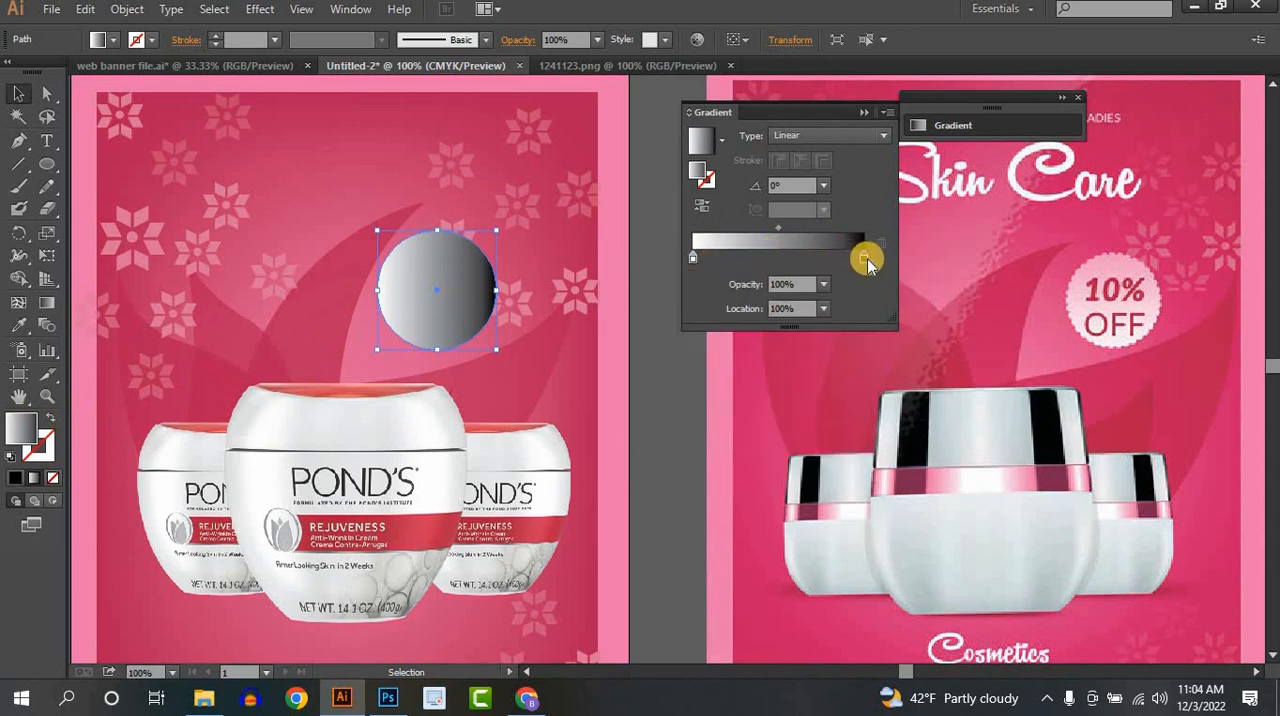
double_click(863, 259)
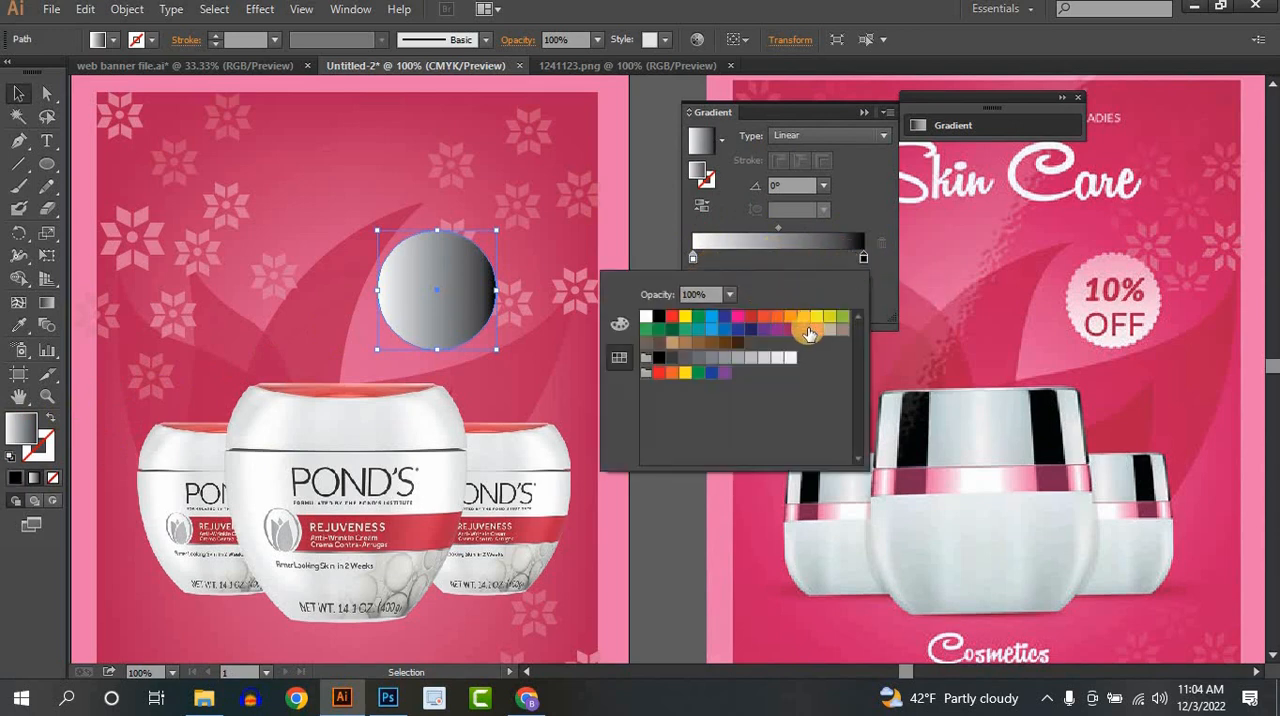
click(806, 331)
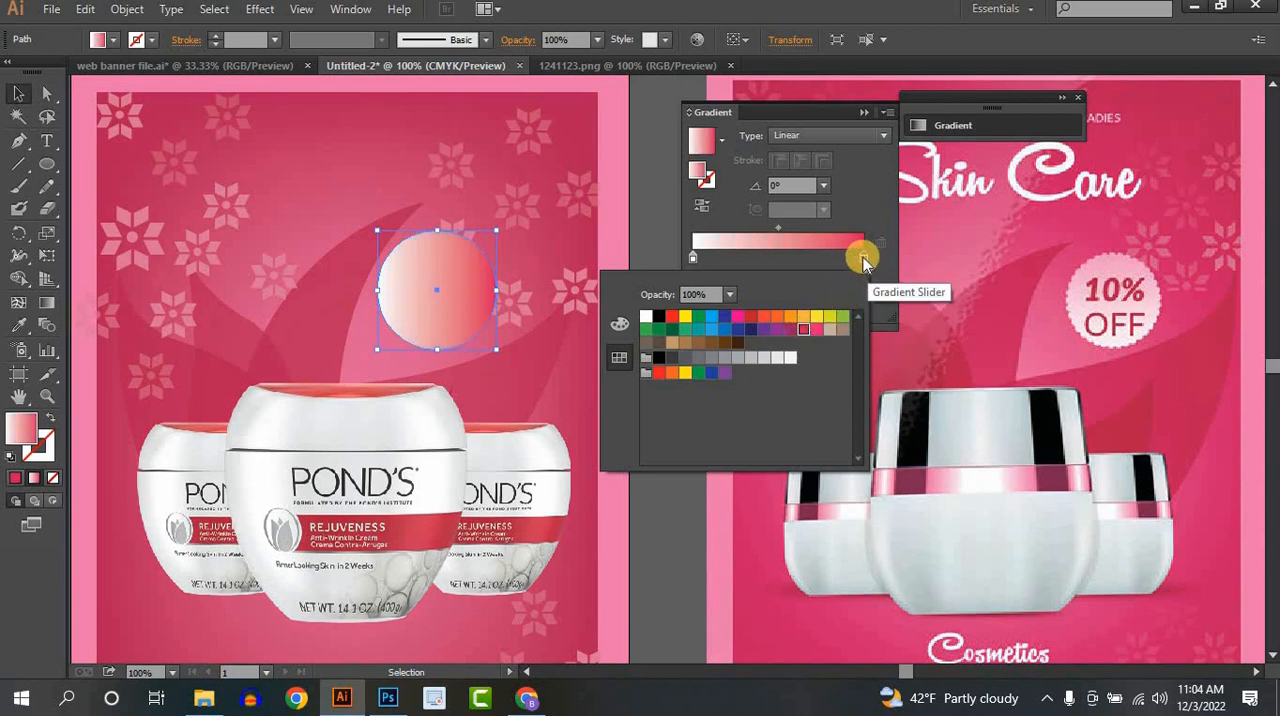
- Turn the circle's gradient to 93.6° with white below and red above, and shift its midpoint towards the red end
click(47, 302)
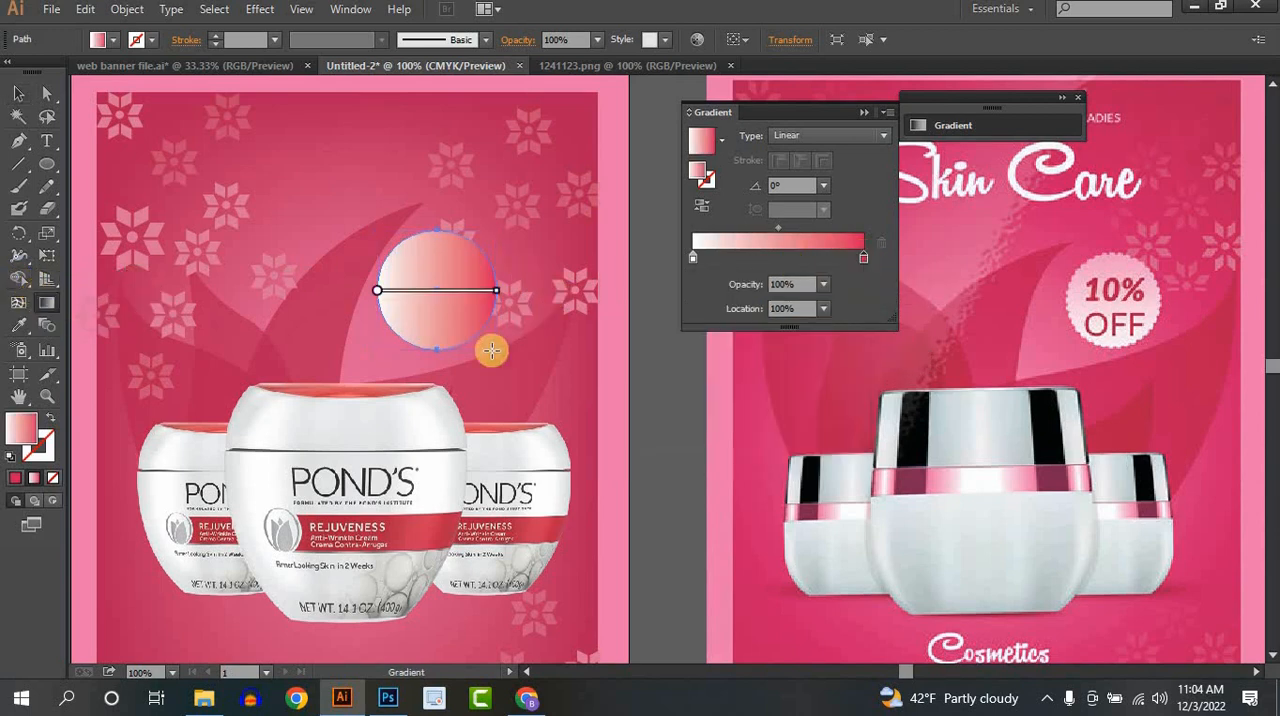
drag(406, 391, 471, 157)
drag(451, 389, 424, 120)
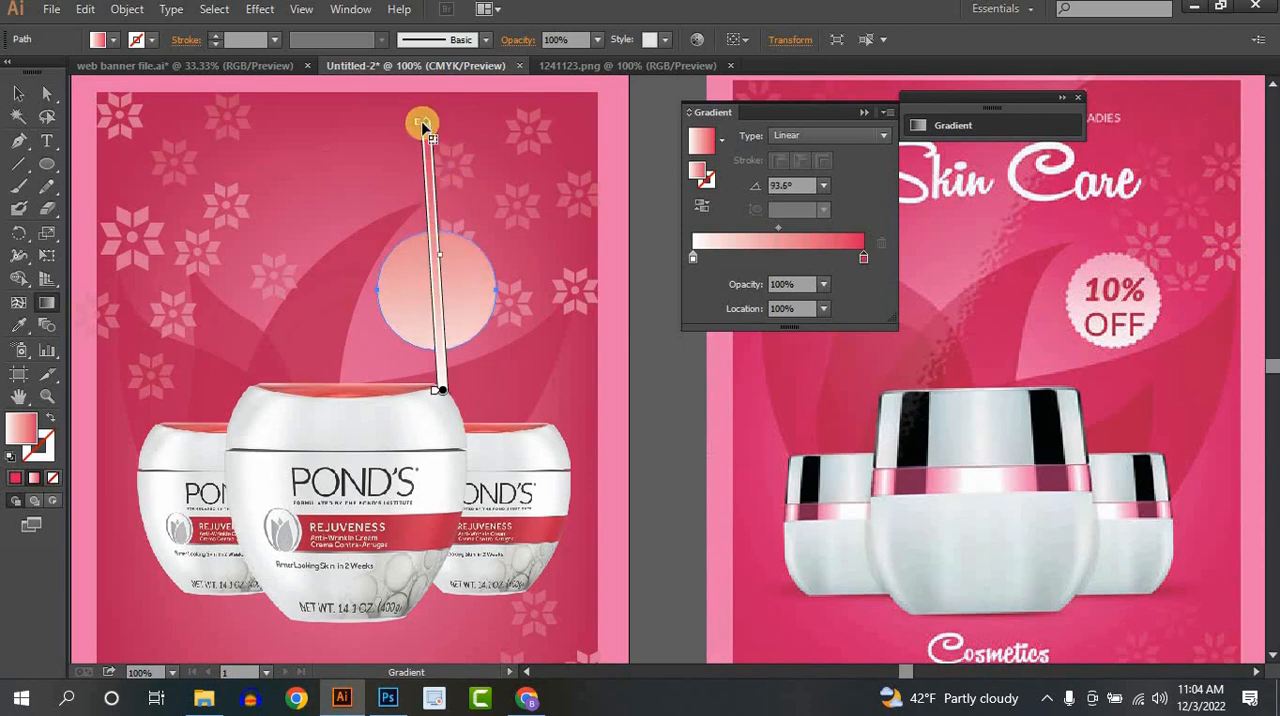
drag(441, 257, 445, 235)
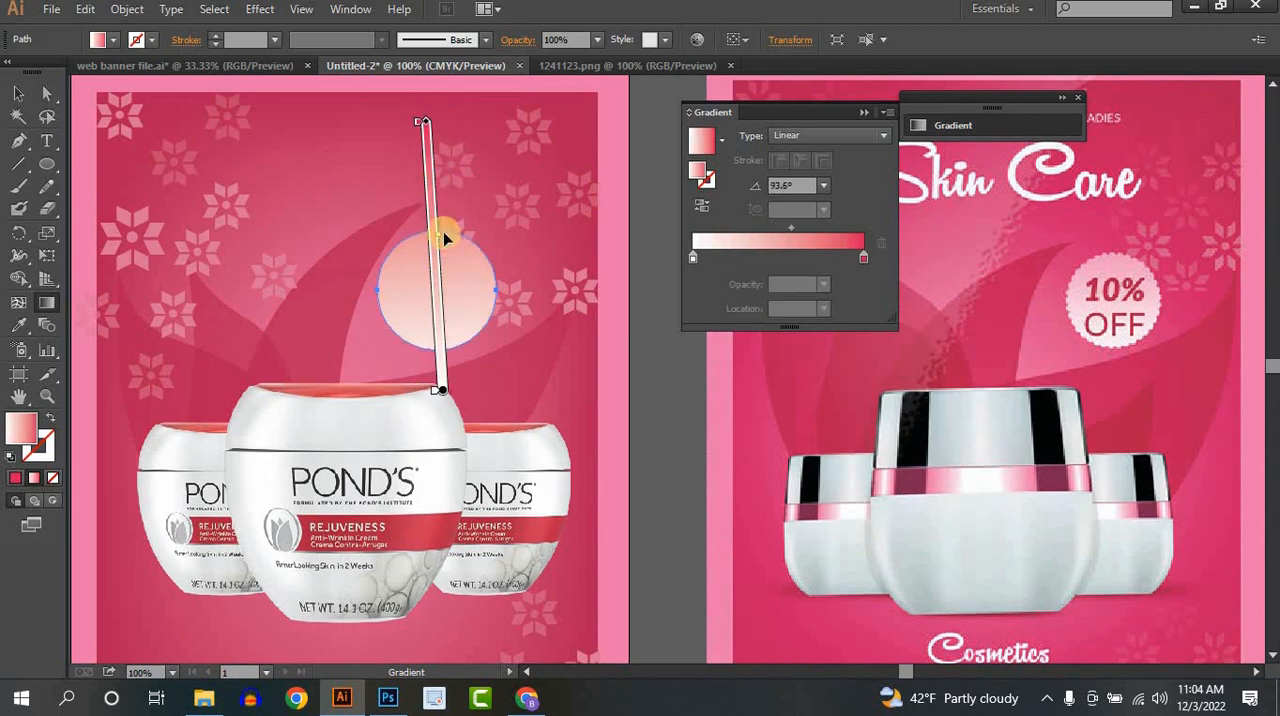
click(10, 93)
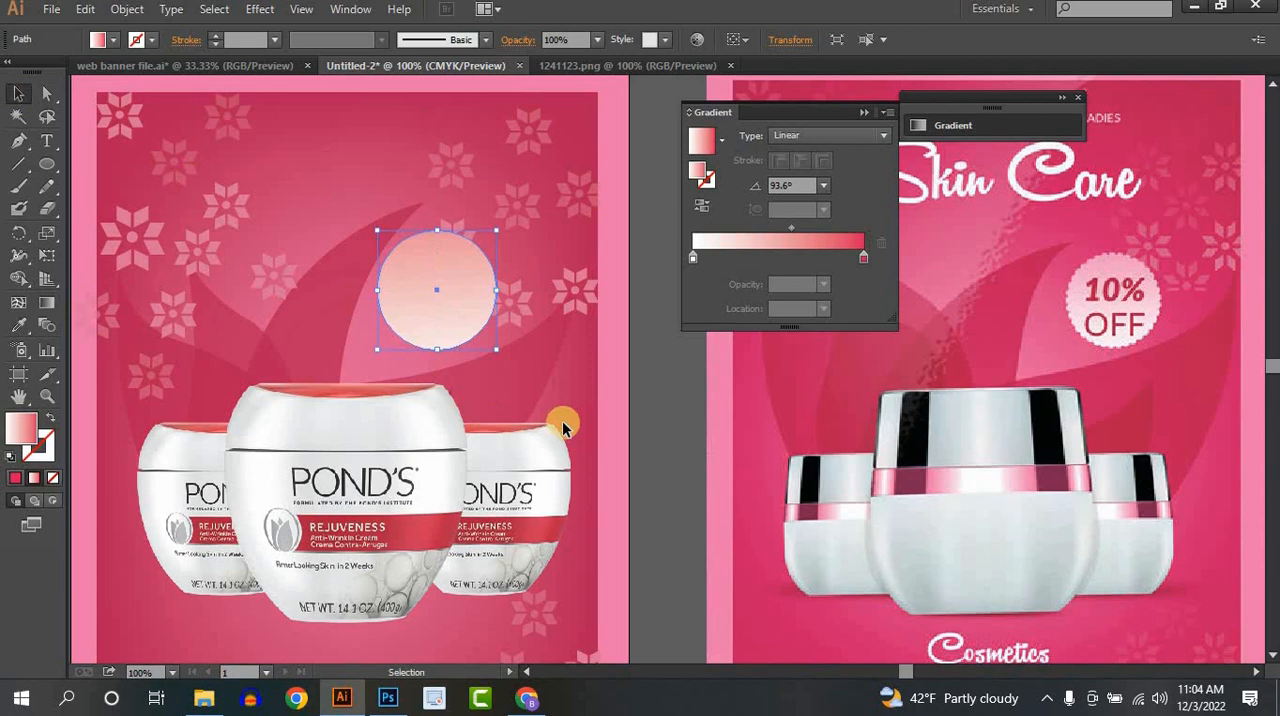
click(666, 423)
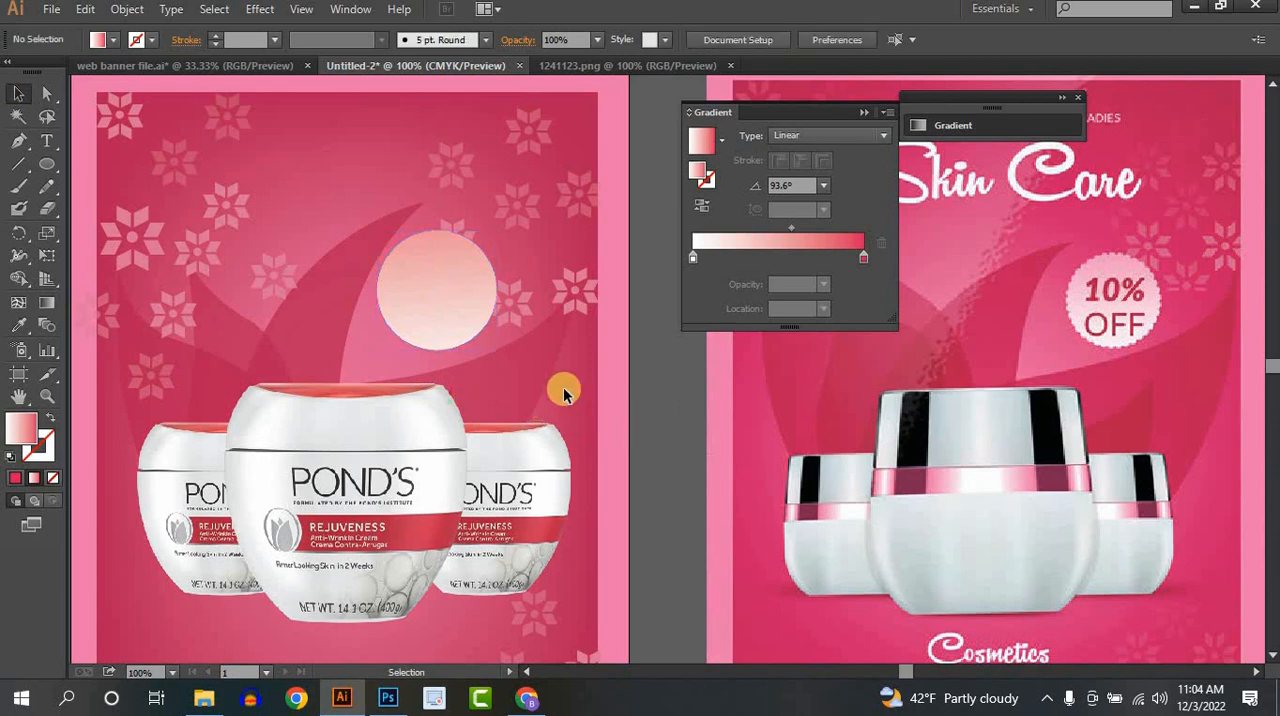
- Add the text "10%" on the badge circle and enlarge it to about 40.39 pt in the circle's upper half
click(36, 137)
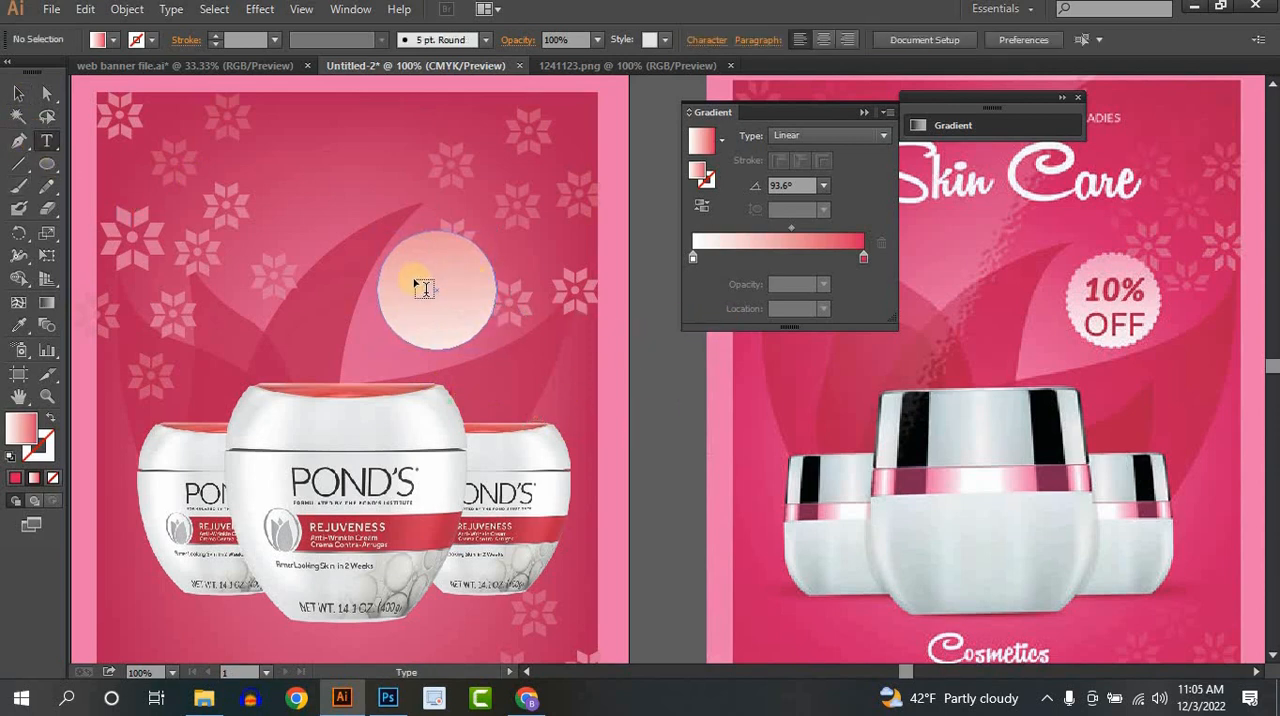
click(432, 285)
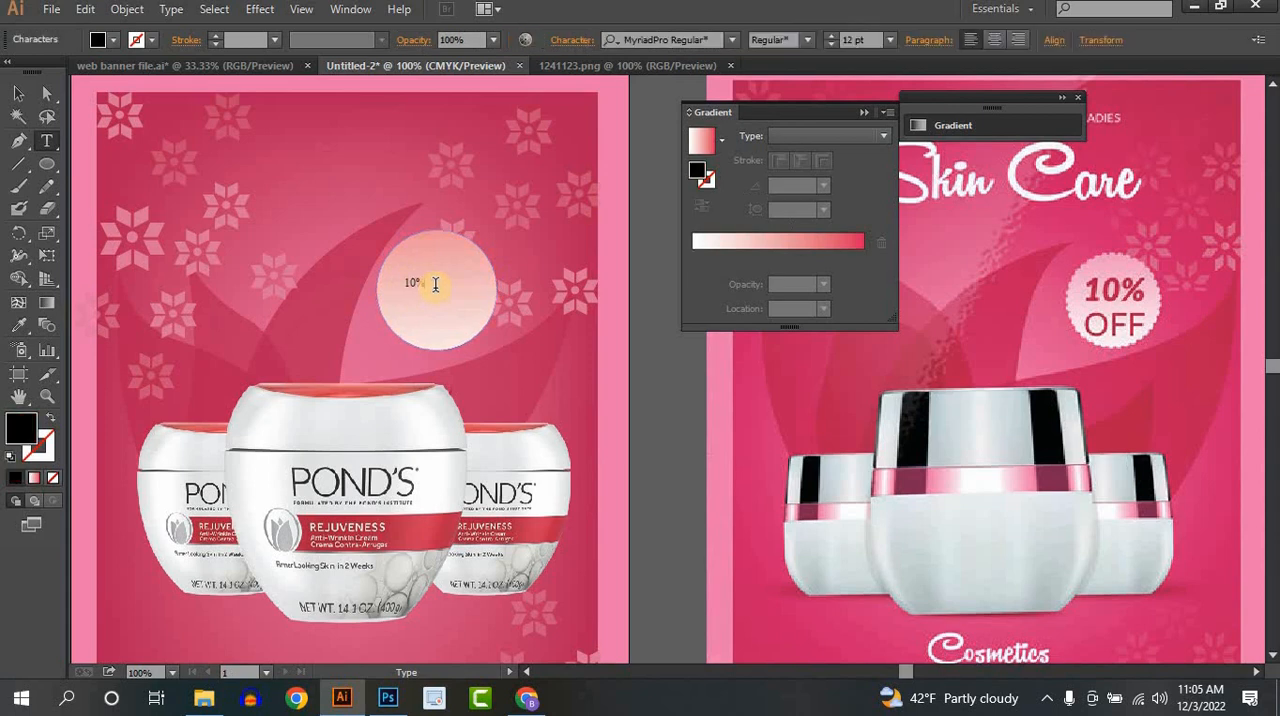
text(10%)
click(18, 93)
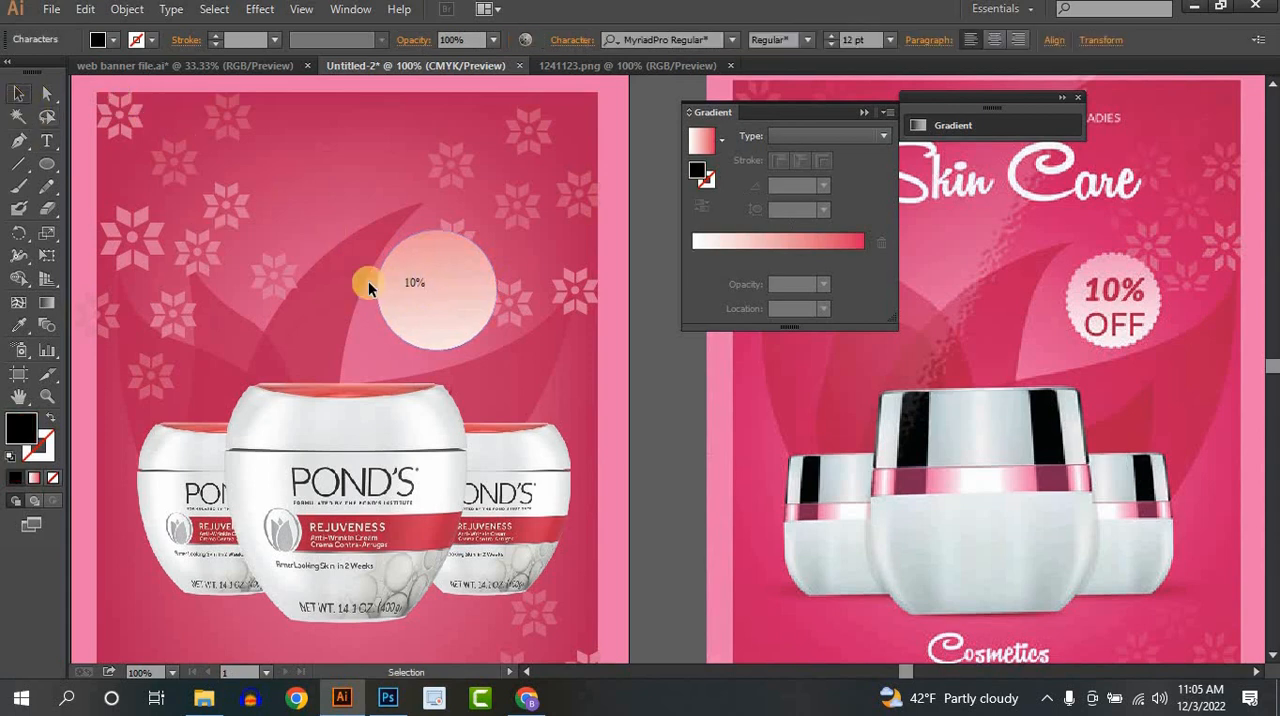
drag(428, 291, 432, 254)
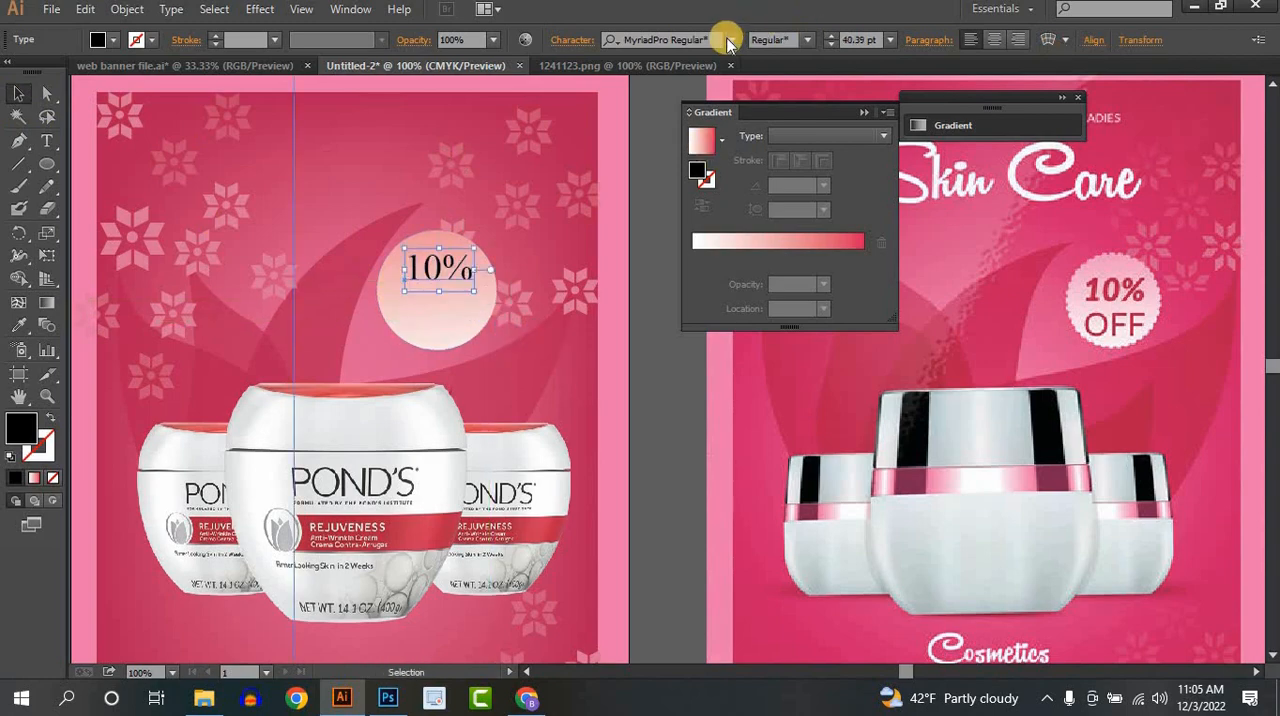
- Set the badge's "10%" text to Montserrat Bold Italic, shift it slightly left, and colour it with the crimson sampled from the reference poster
click(730, 40)
text(mont)
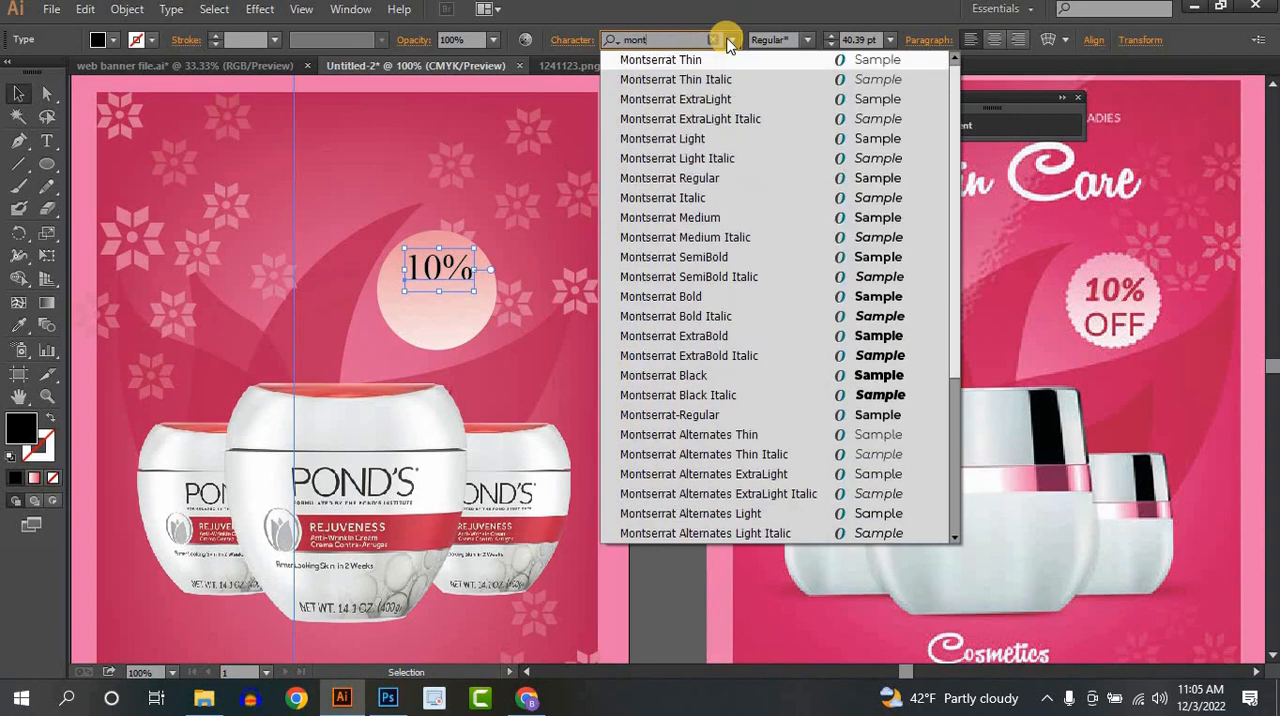
click(666, 296)
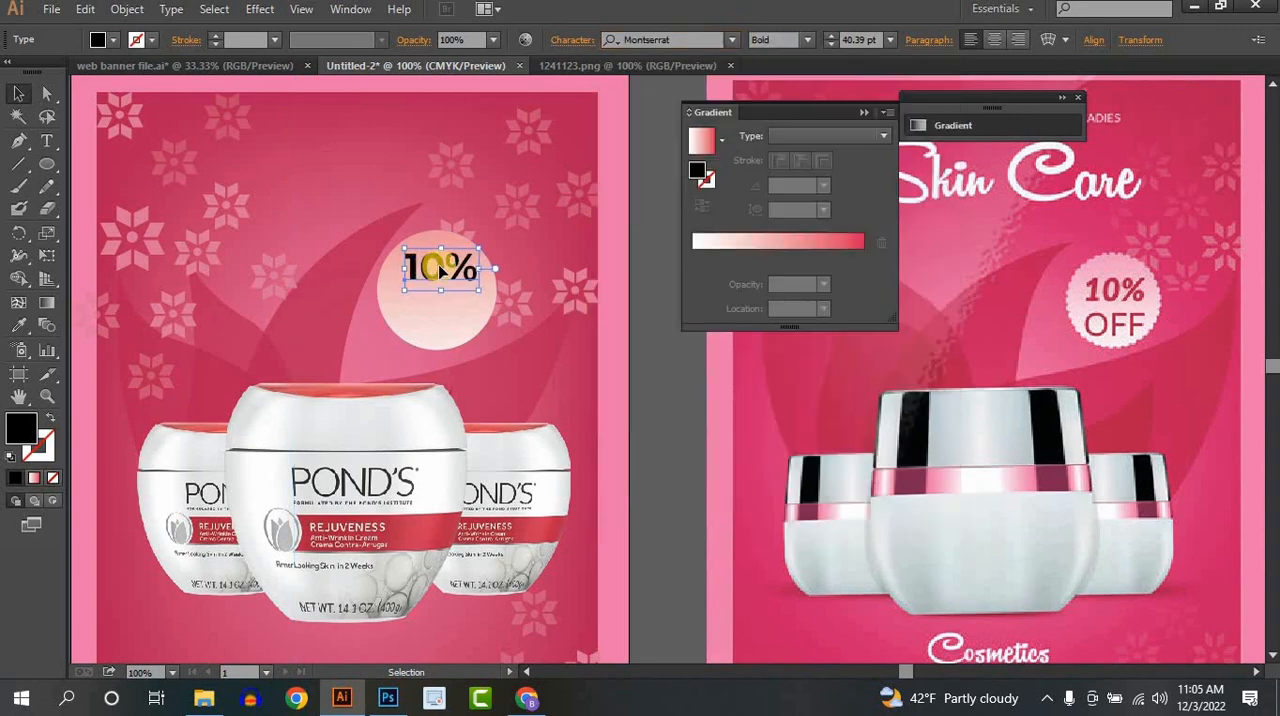
drag(435, 270, 428, 270)
click(812, 38)
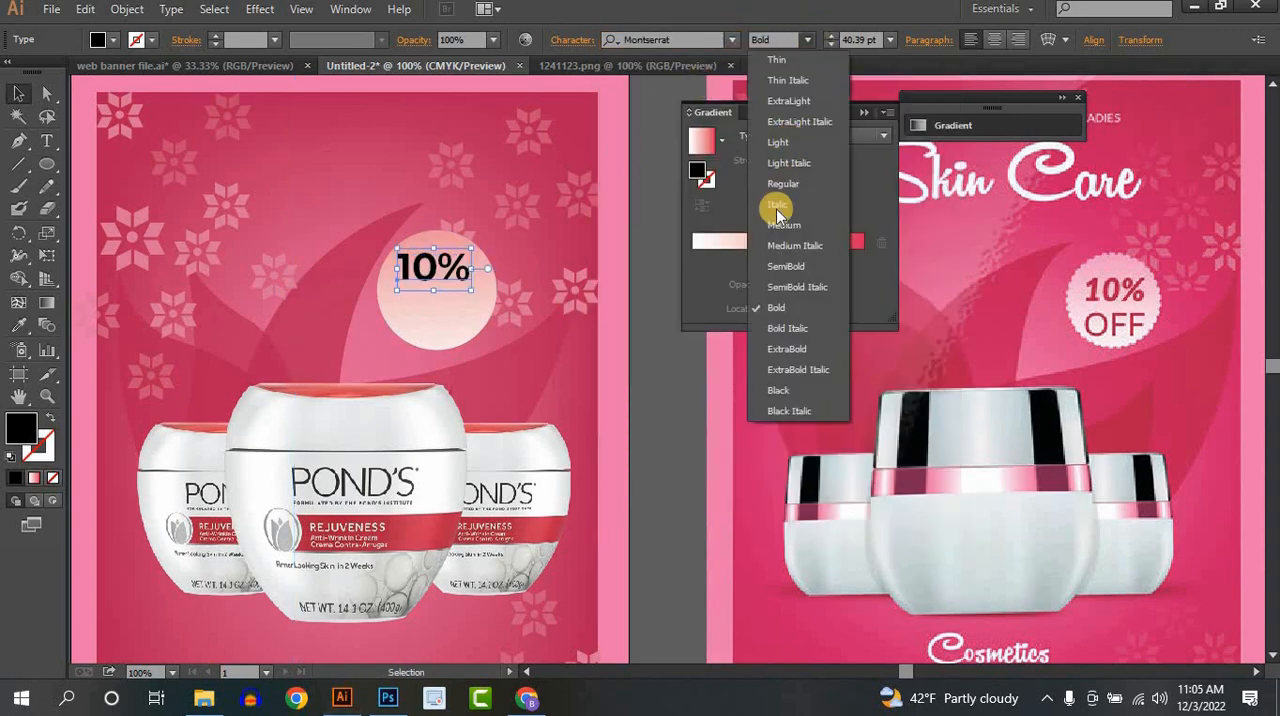
click(784, 326)
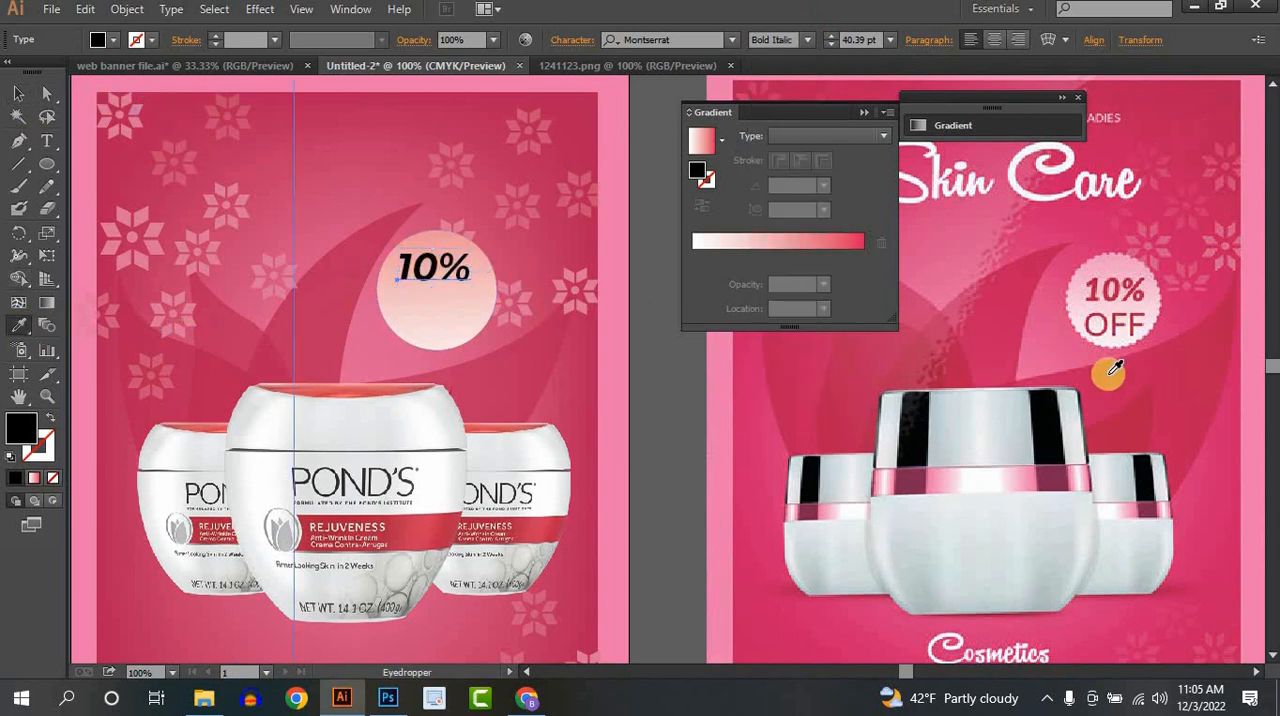
click(1136, 425)
click(20, 93)
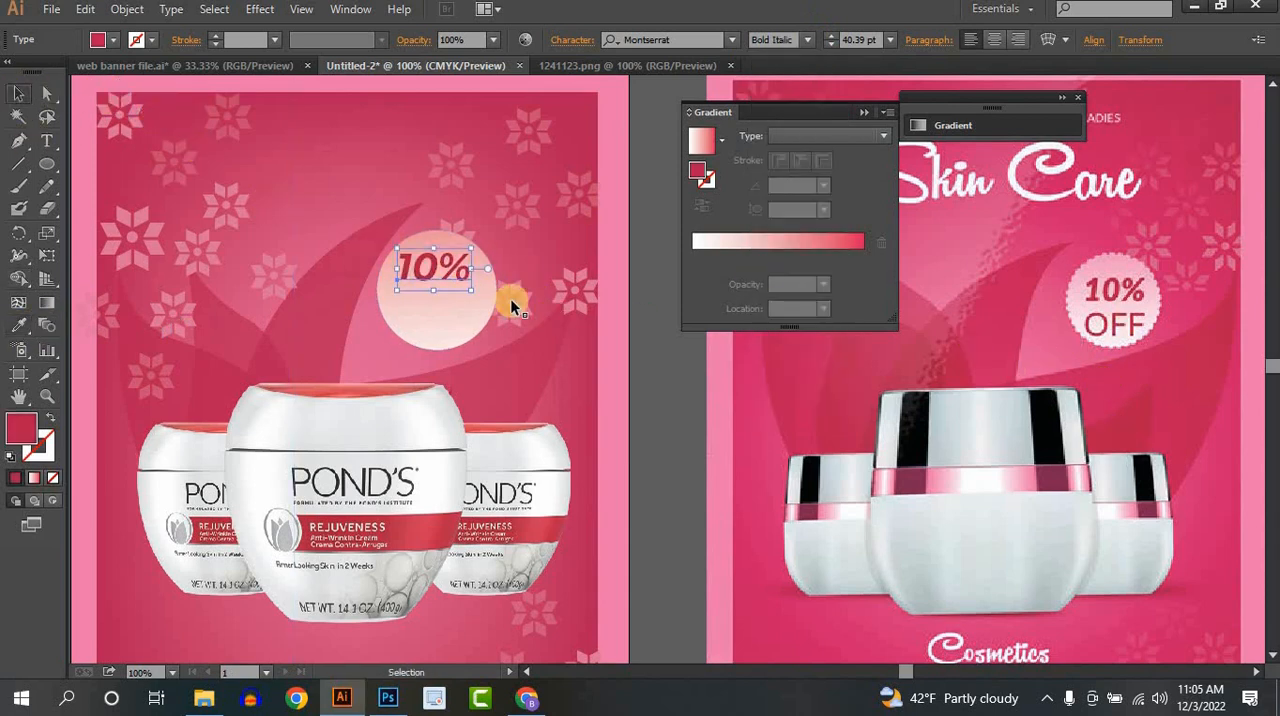
- Duplicate the "10%" text directly below itself on the badge and change the copy to "OFF"
drag(440, 276, 440, 316)
key(t)
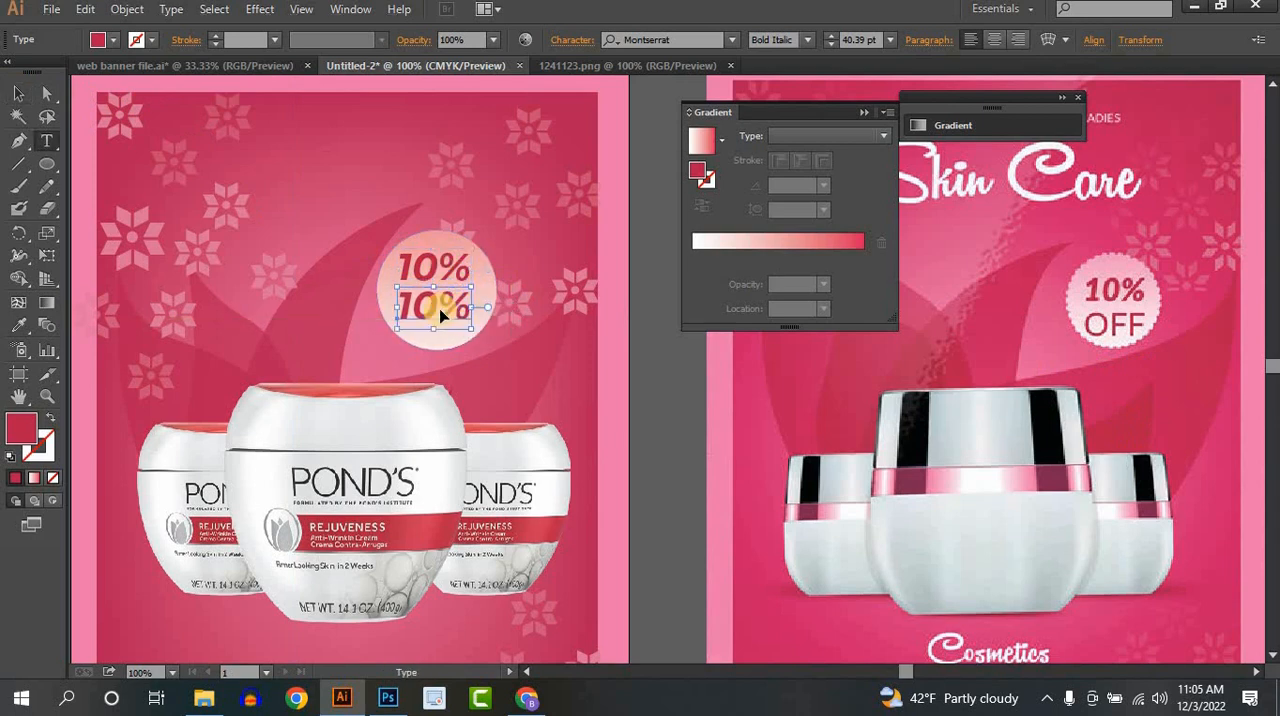
double_click(440, 316)
text(o)
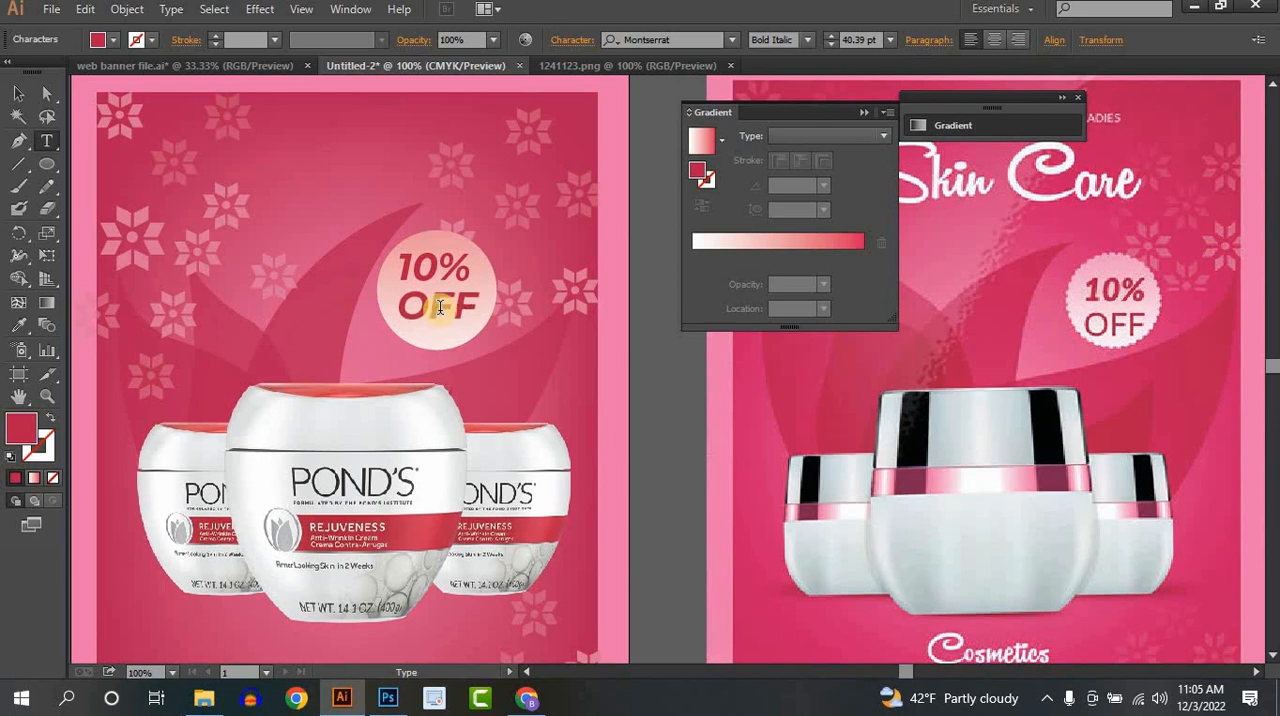
- Set the "OFF" text to the Montserrat Medium style
click(19, 93)
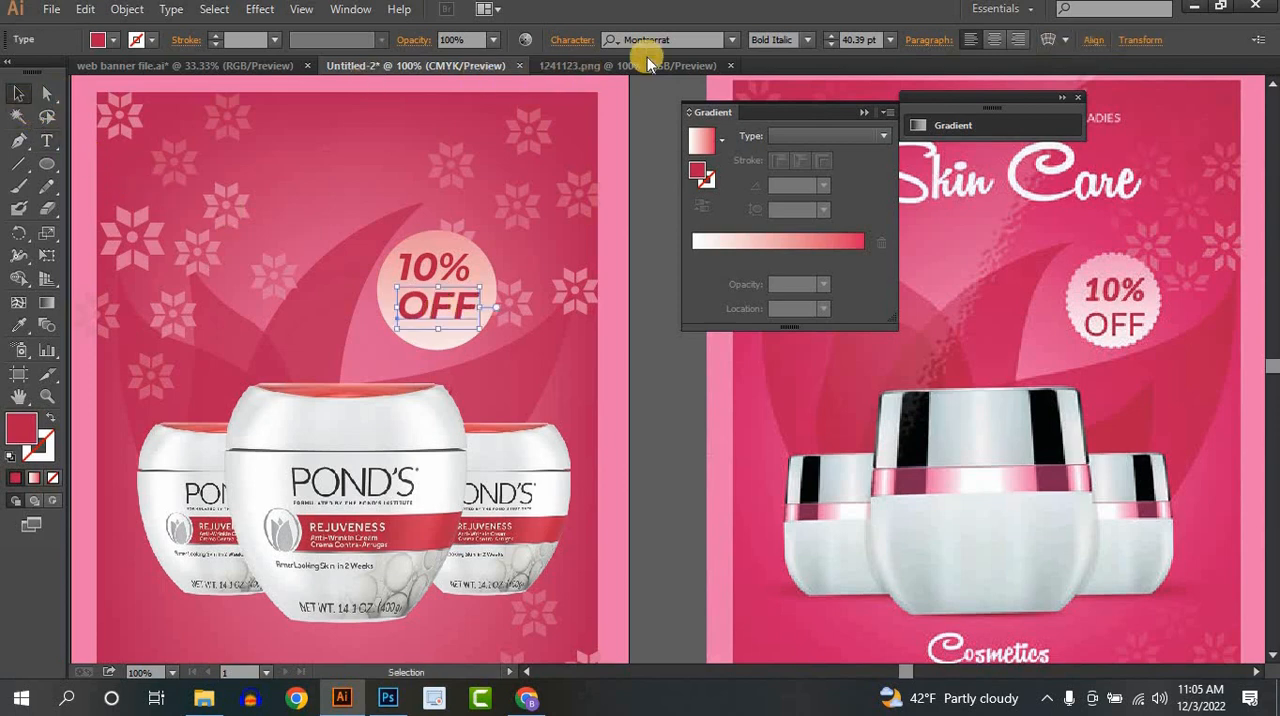
click(806, 40)
click(780, 218)
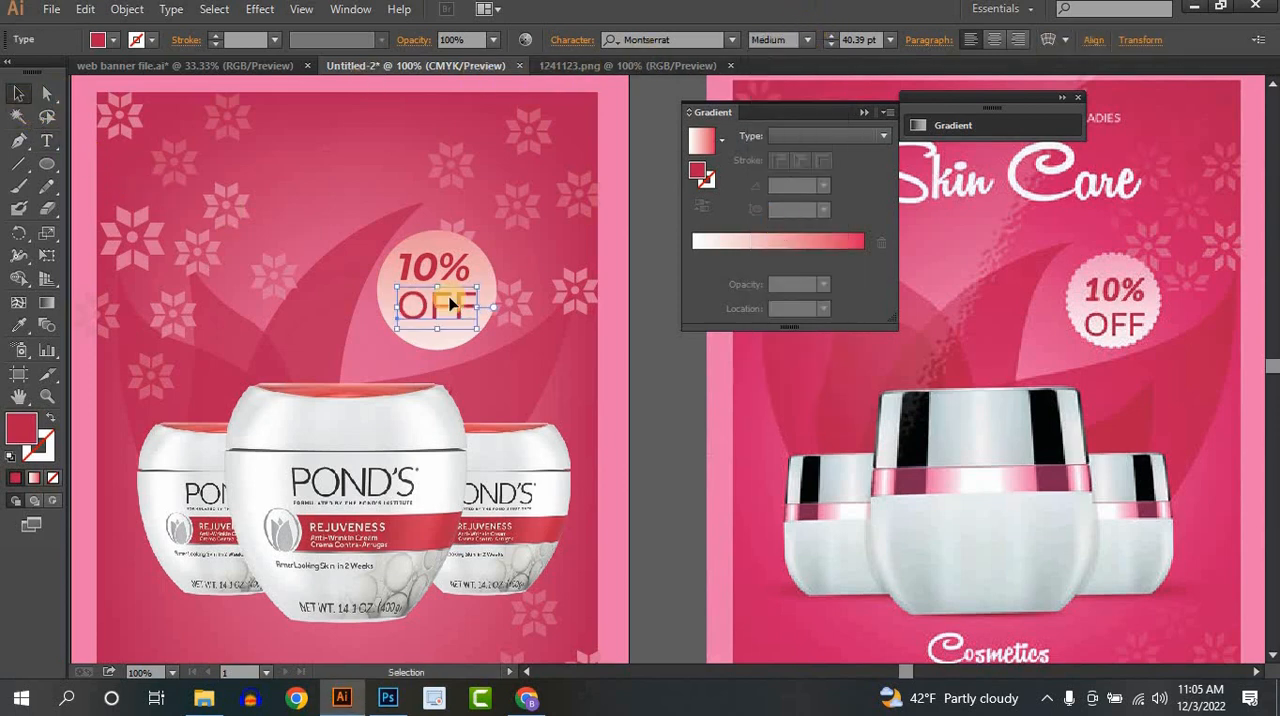
click(676, 389)
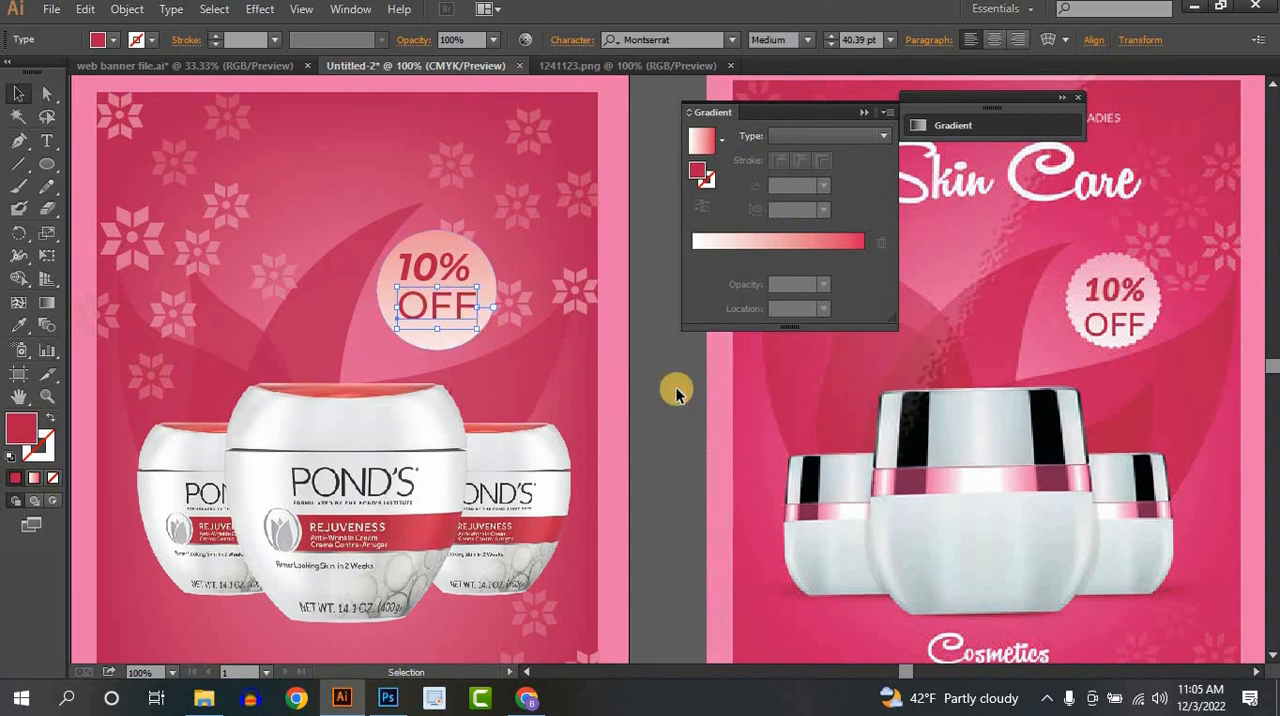
- Collapse the Gradient panel to uncover the reference poster
scroll(620, 380, down, 1)
drag(510, 415, 493, 492)
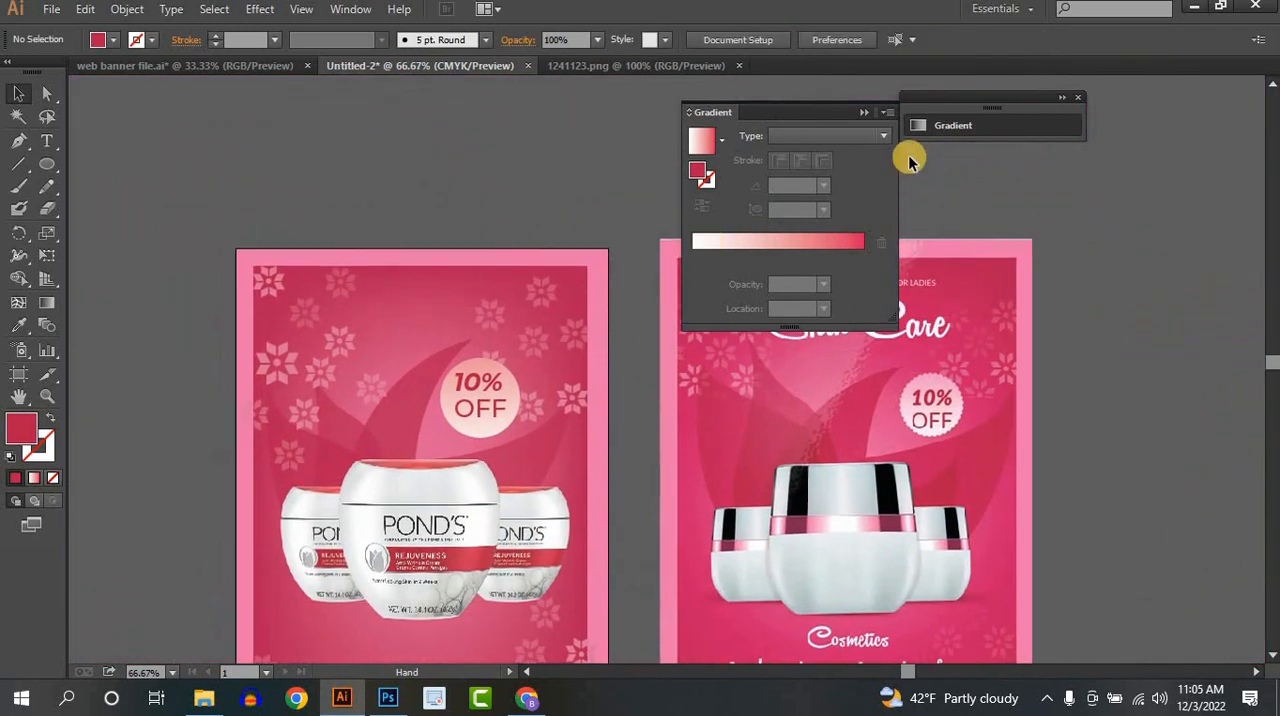
click(857, 112)
scroll(690, 384, down, 1)
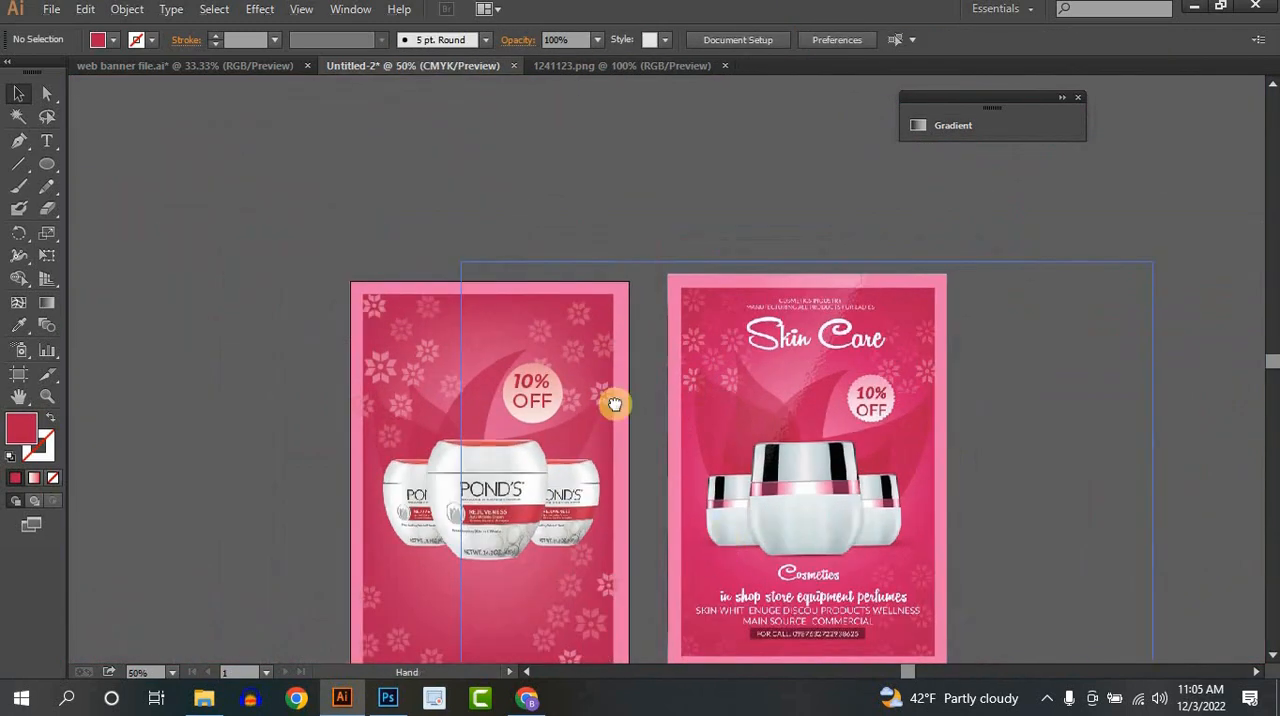
drag(822, 621, 767, 442)
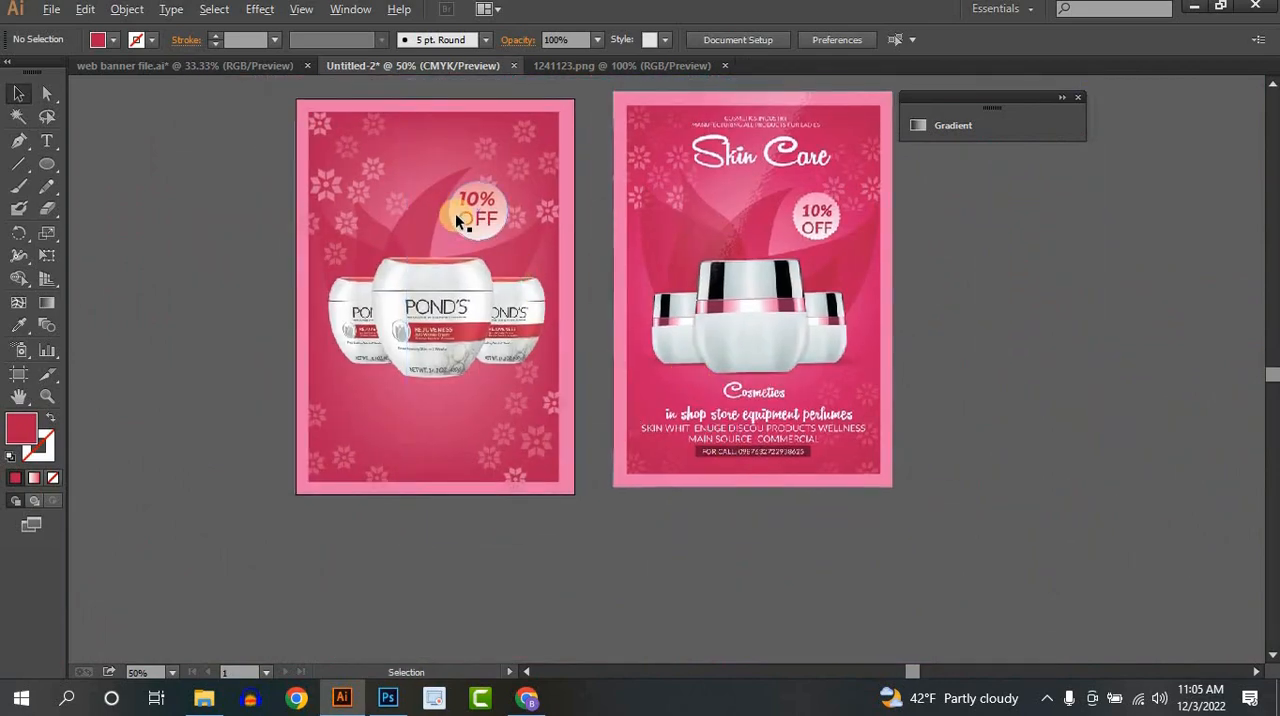
- Add the text "COSMETICS INDUSTRY" in Montserrat Medium 12 pt near the poster's upper edge and fill it white
scroll(460, 215, up, 2)
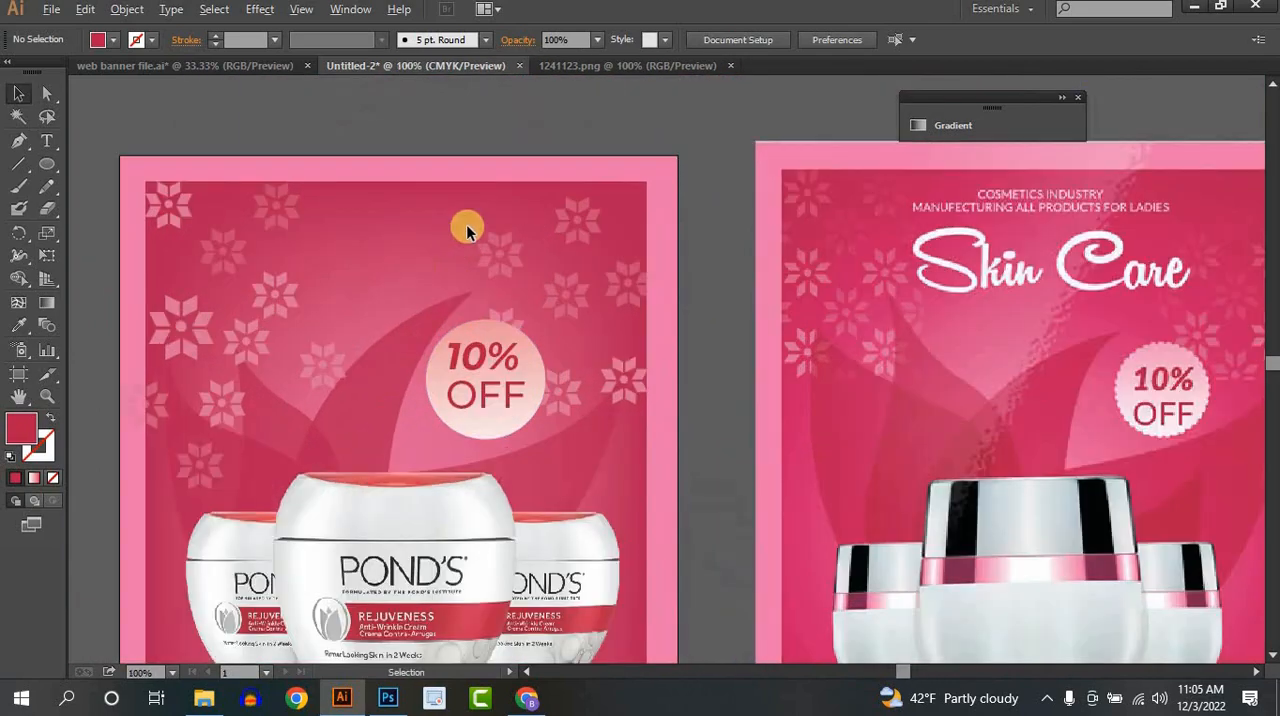
mouse_move(467, 227)
mouse_down()
mouse_move(482, 254)
mouse_move(473, 245)
mouse_up()
click(47, 141)
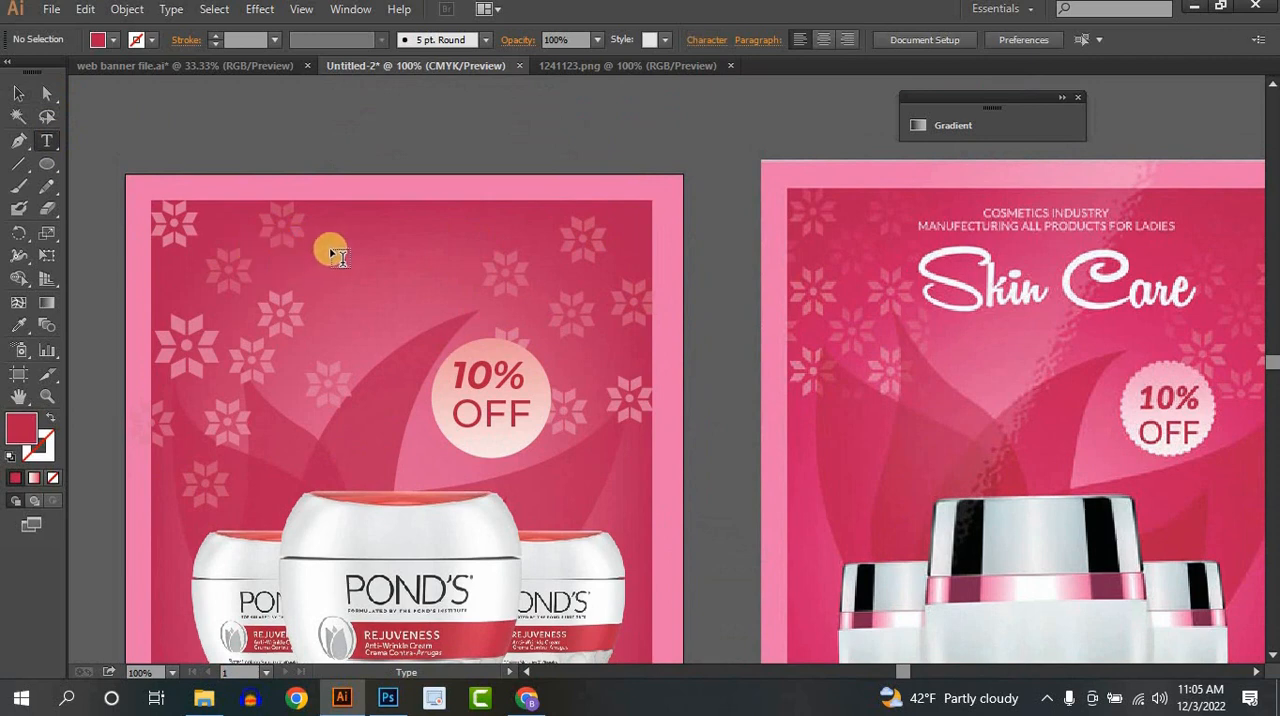
click(381, 252)
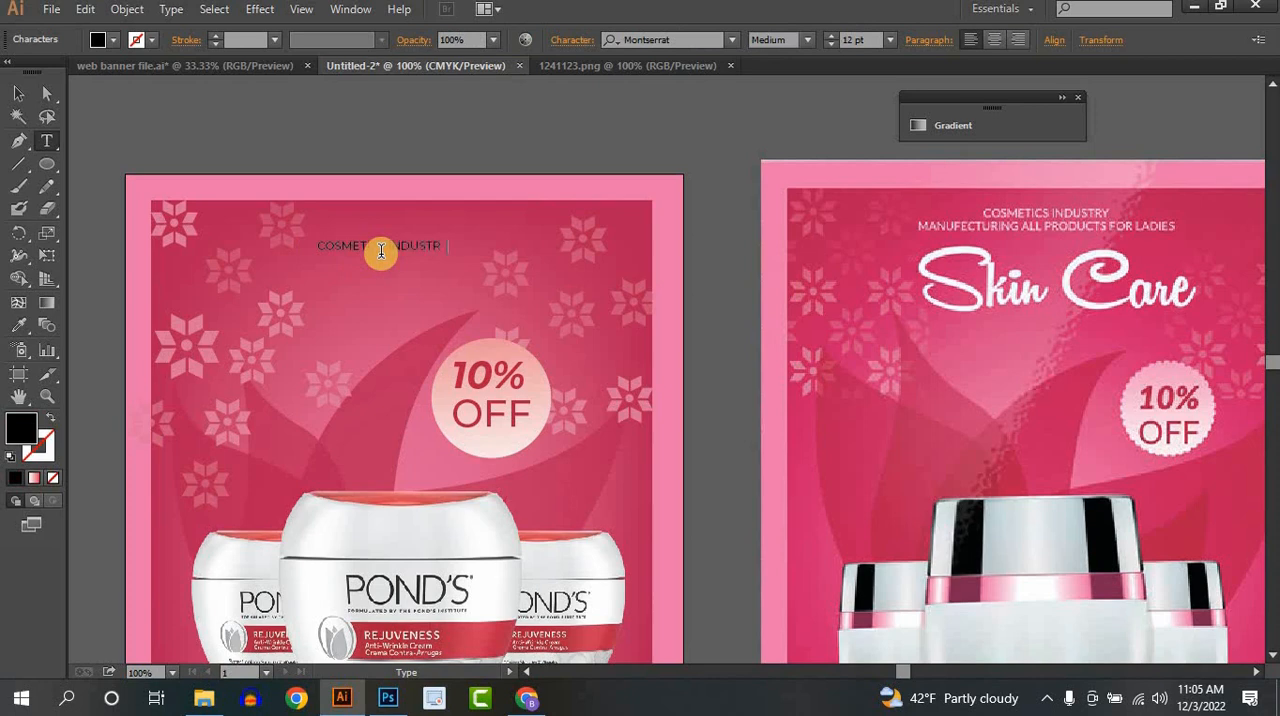
text(Y)
click(18, 93)
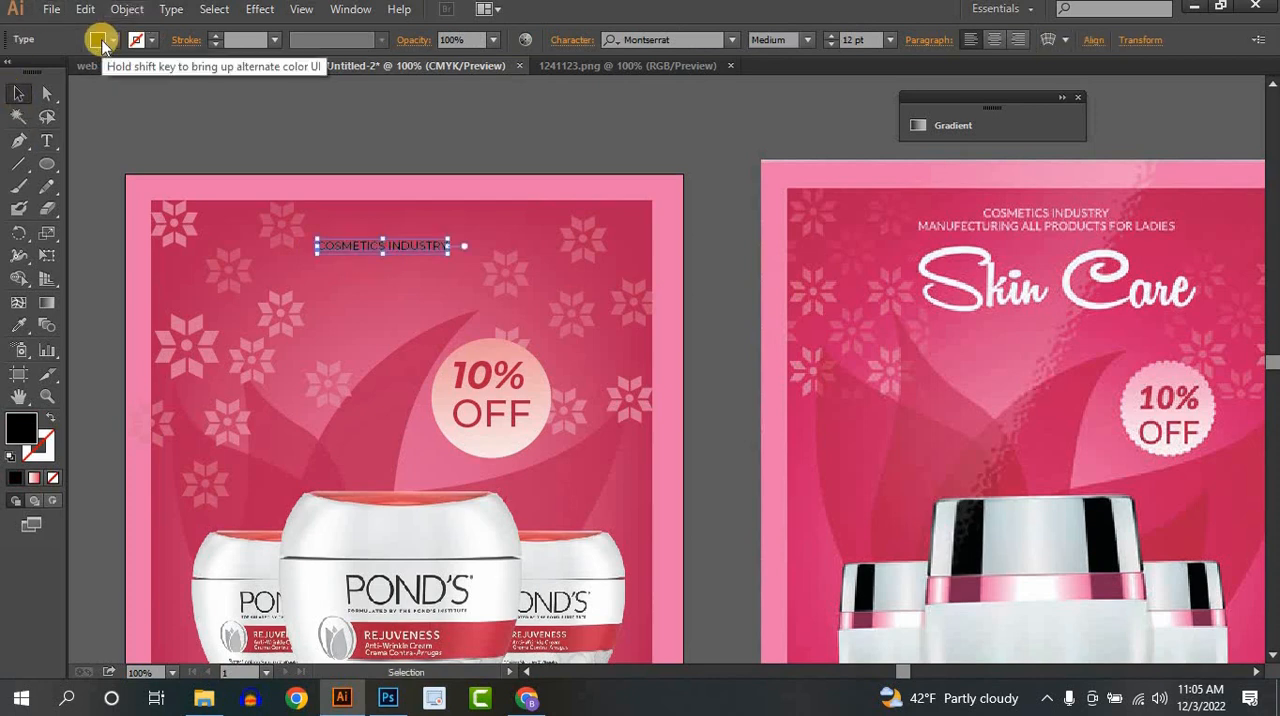
click(103, 40)
click(37, 75)
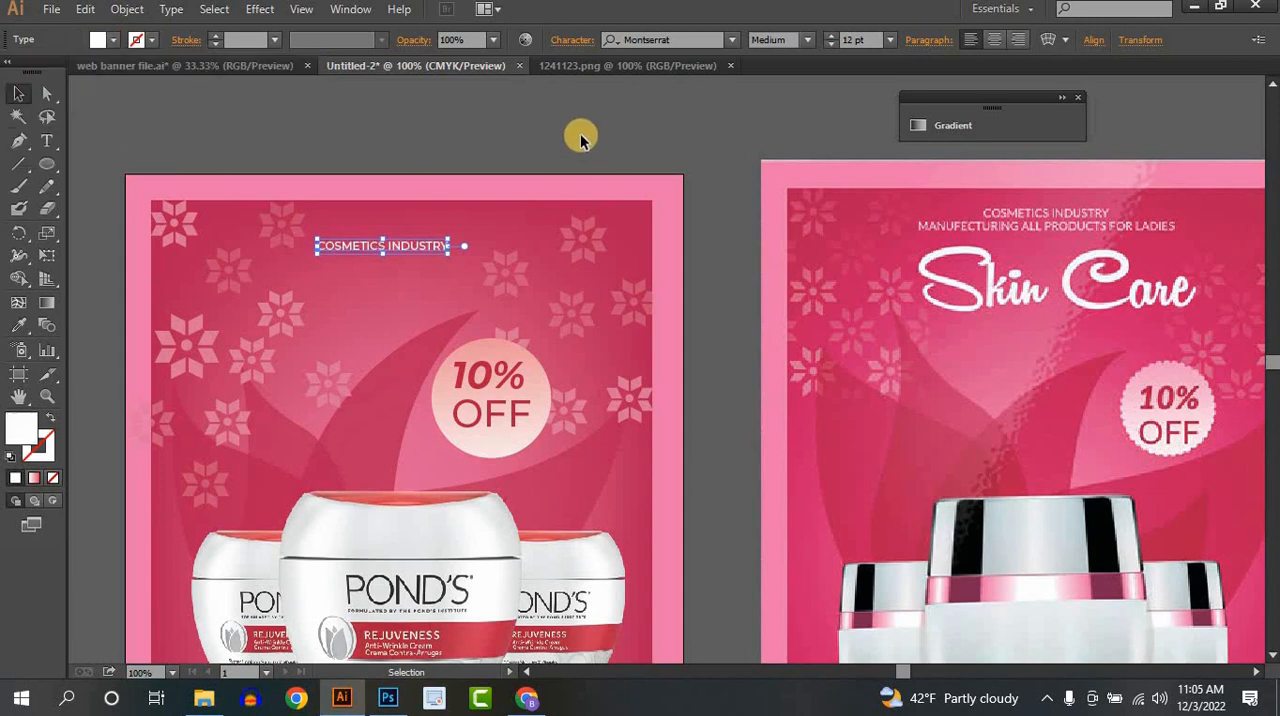
click(580, 140)
- Raise the "COSMETICS INDUSTRY" line slightly and centre it horizontally on the artboard
drag(397, 250, 403, 229)
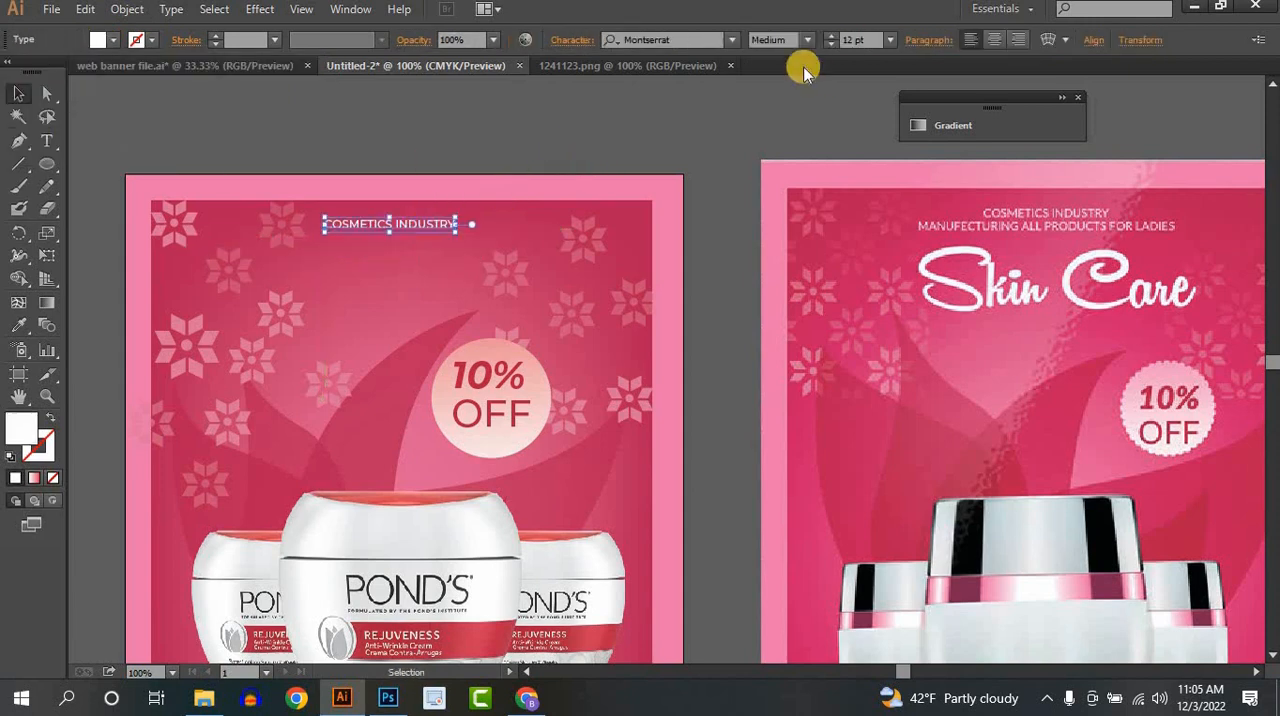
click(1091, 42)
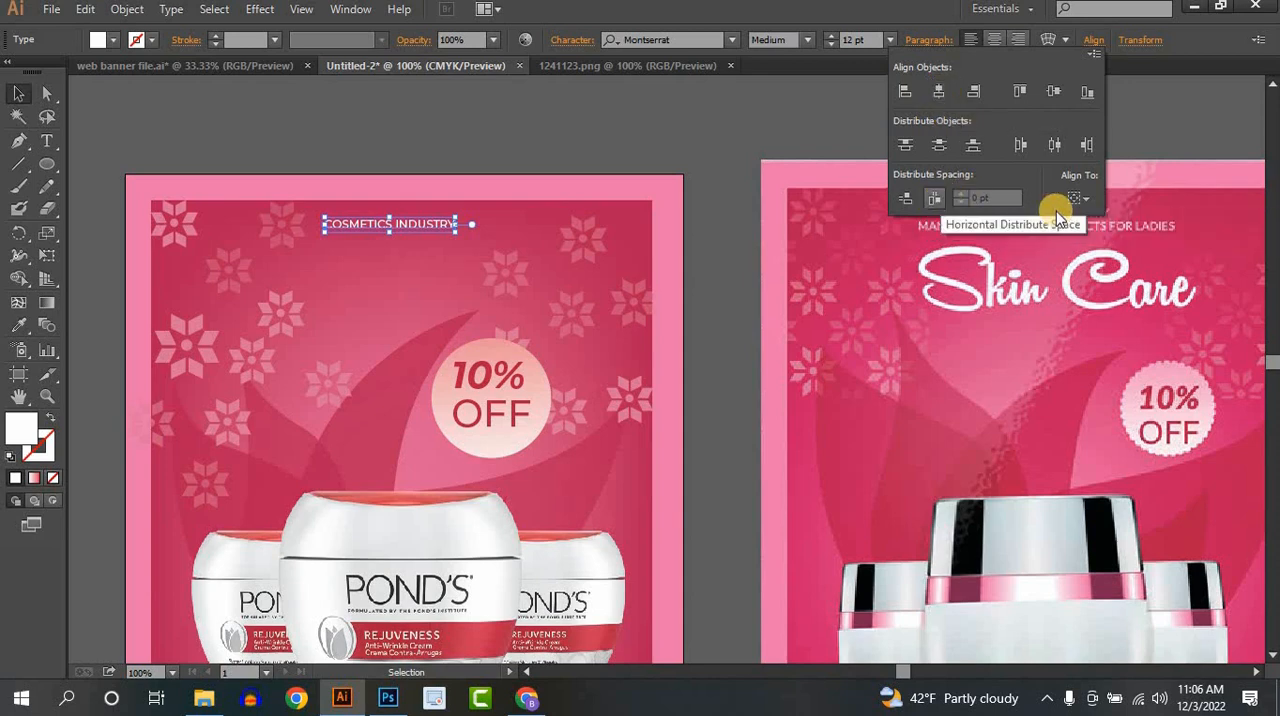
click(1078, 198)
click(1080, 262)
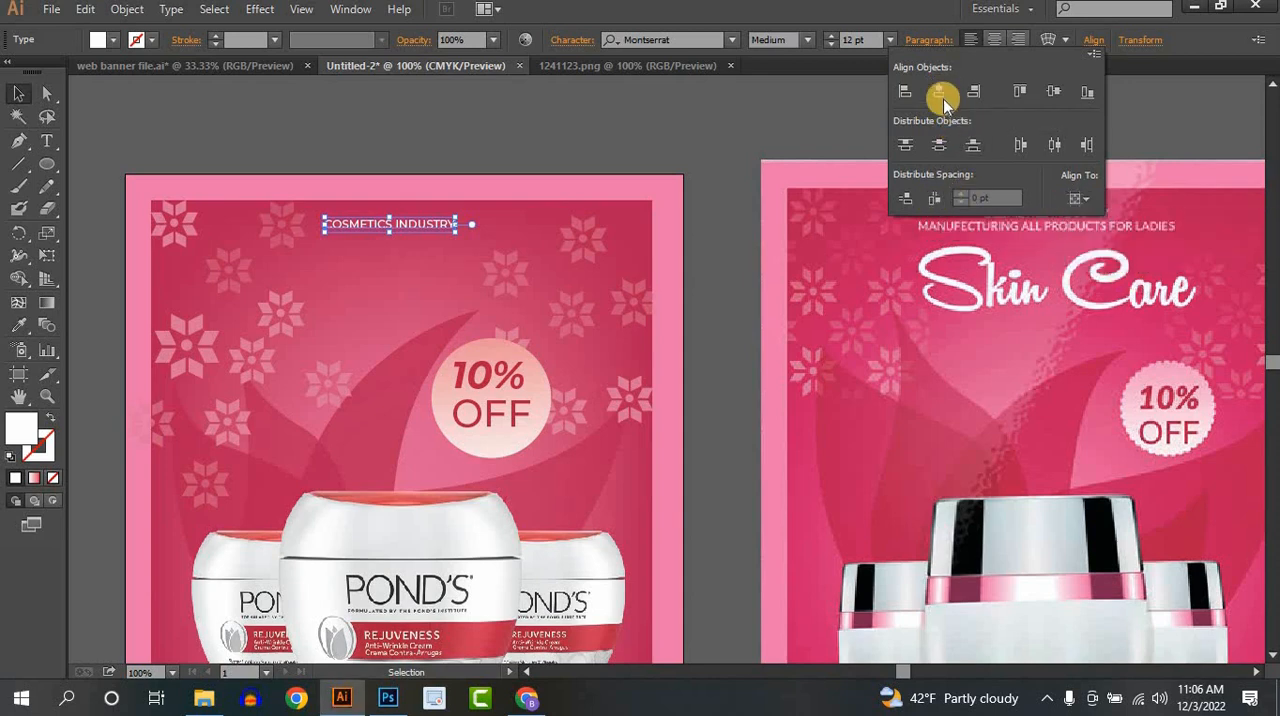
click(941, 95)
click(580, 108)
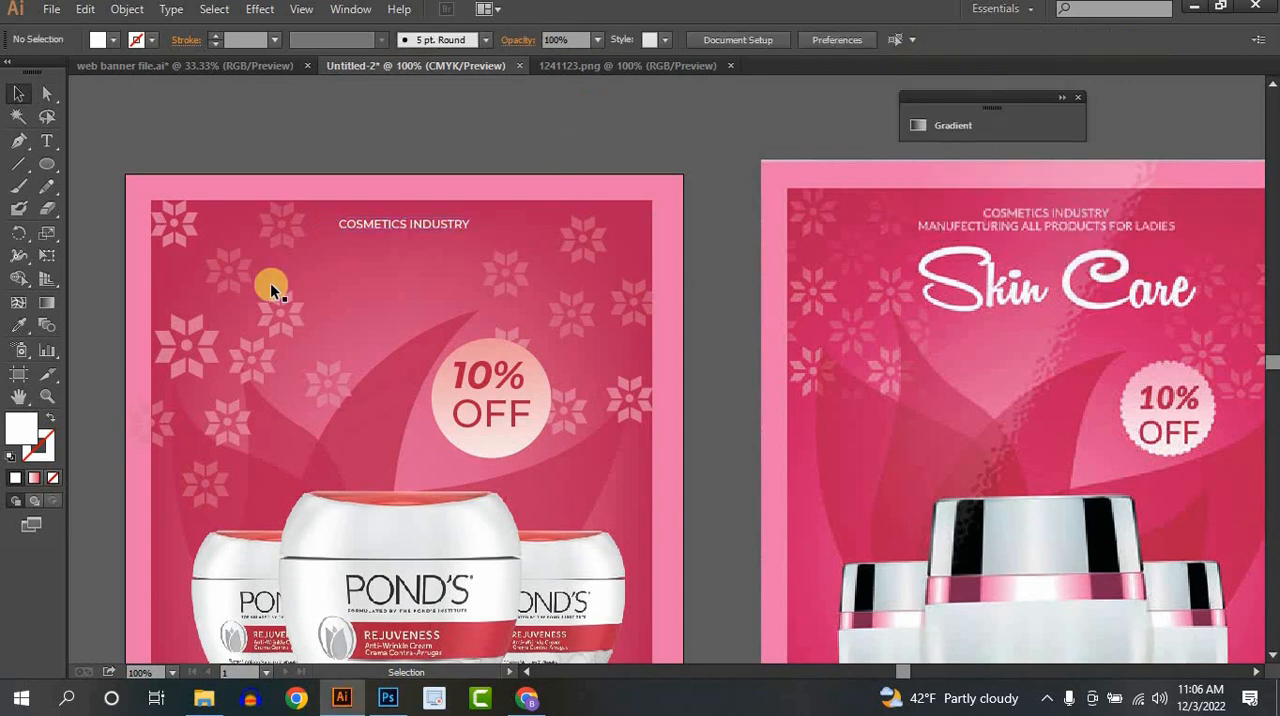
- Raise the "COSMETICS INDUSTRY" line, duplicate it just below, and change the copy to "MANUFECTURING ALL PRODUCTS FOR LADIES"
click(386, 230)
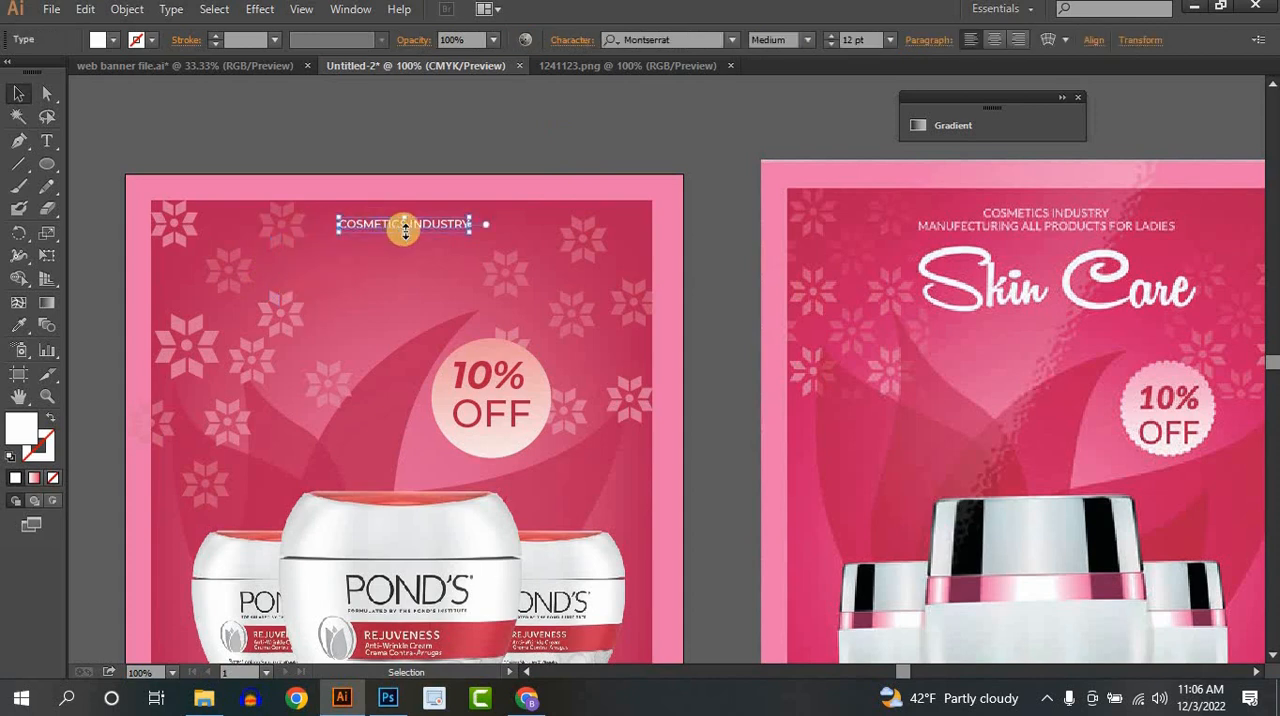
drag(423, 224, 424, 240)
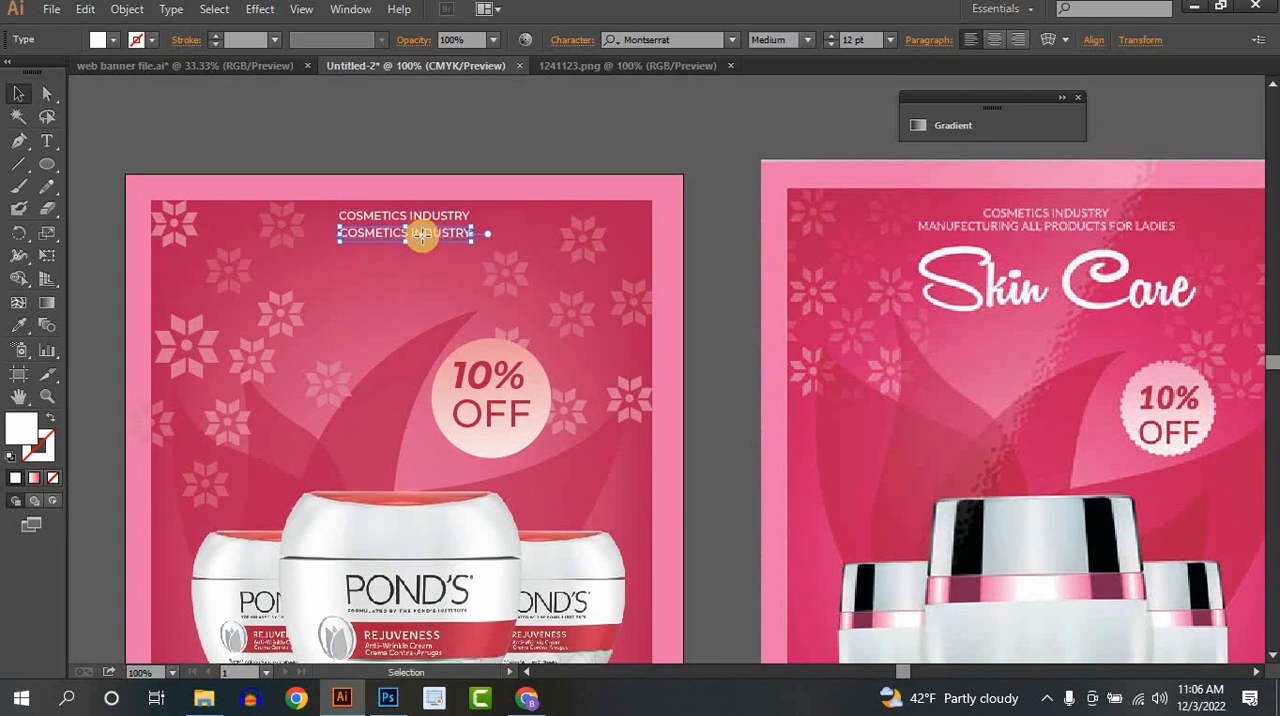
double_click(424, 240)
key(ctrl+a)
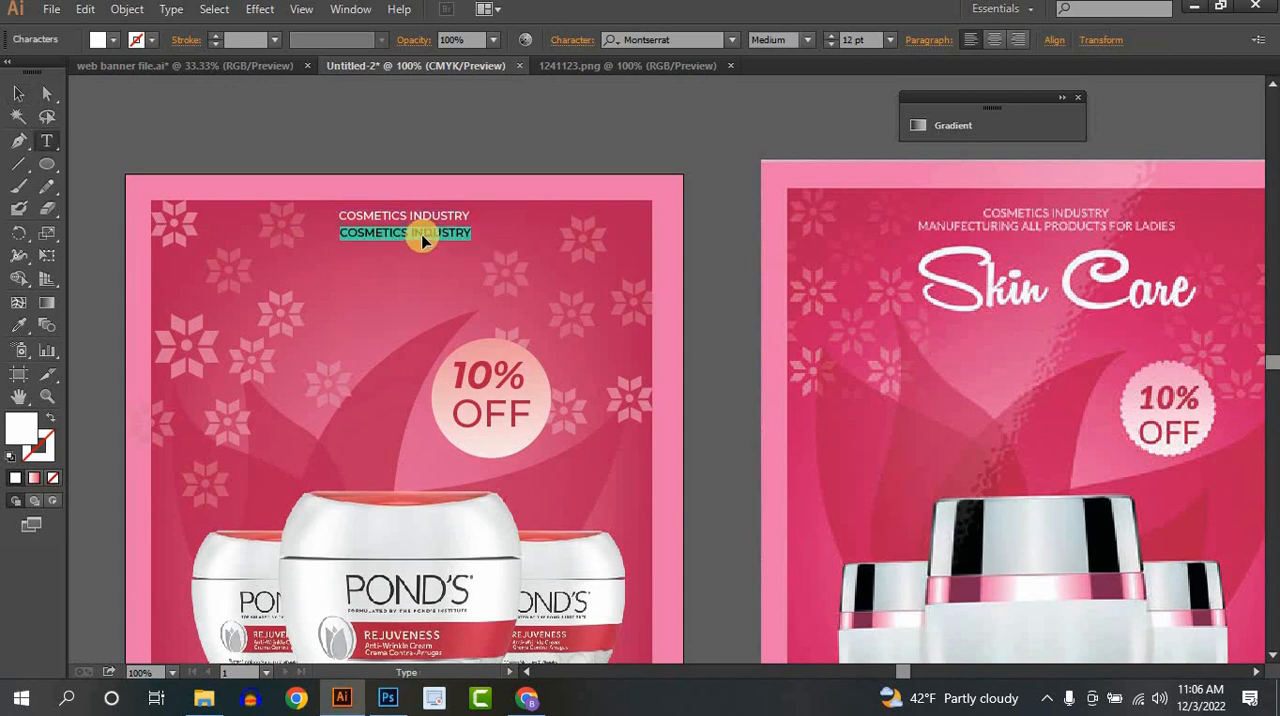
text(MA)
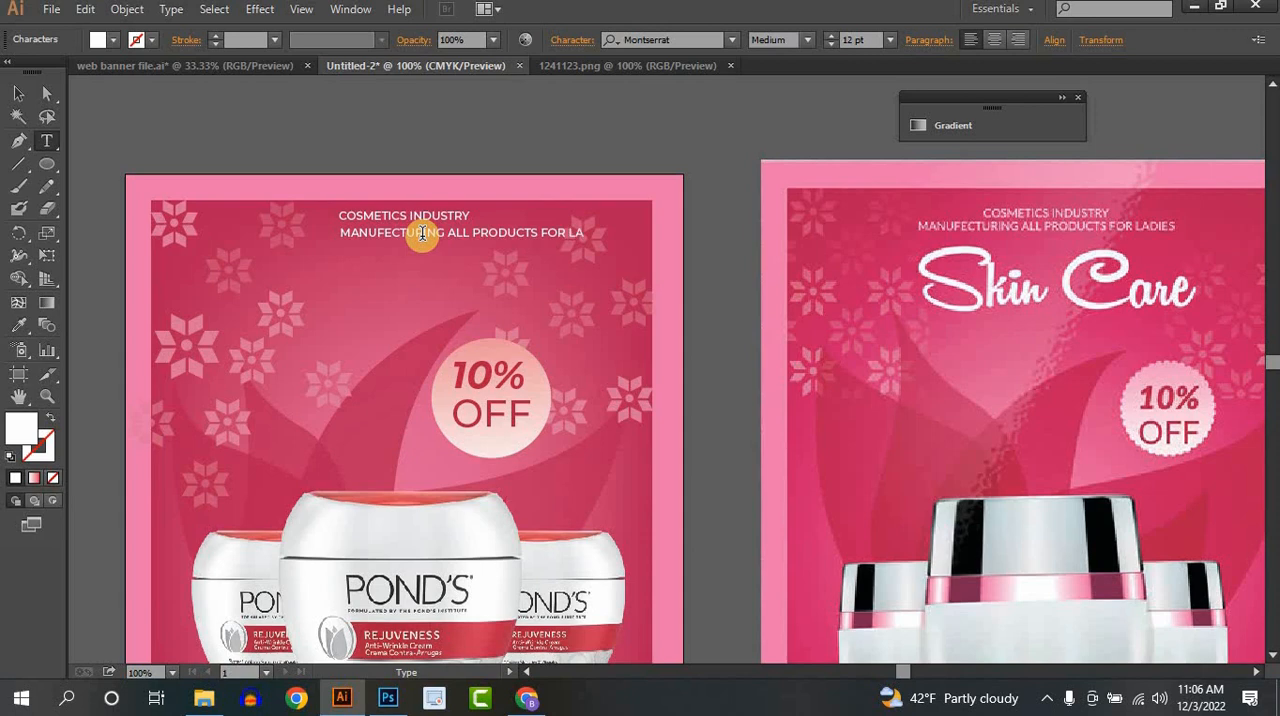
text(S)
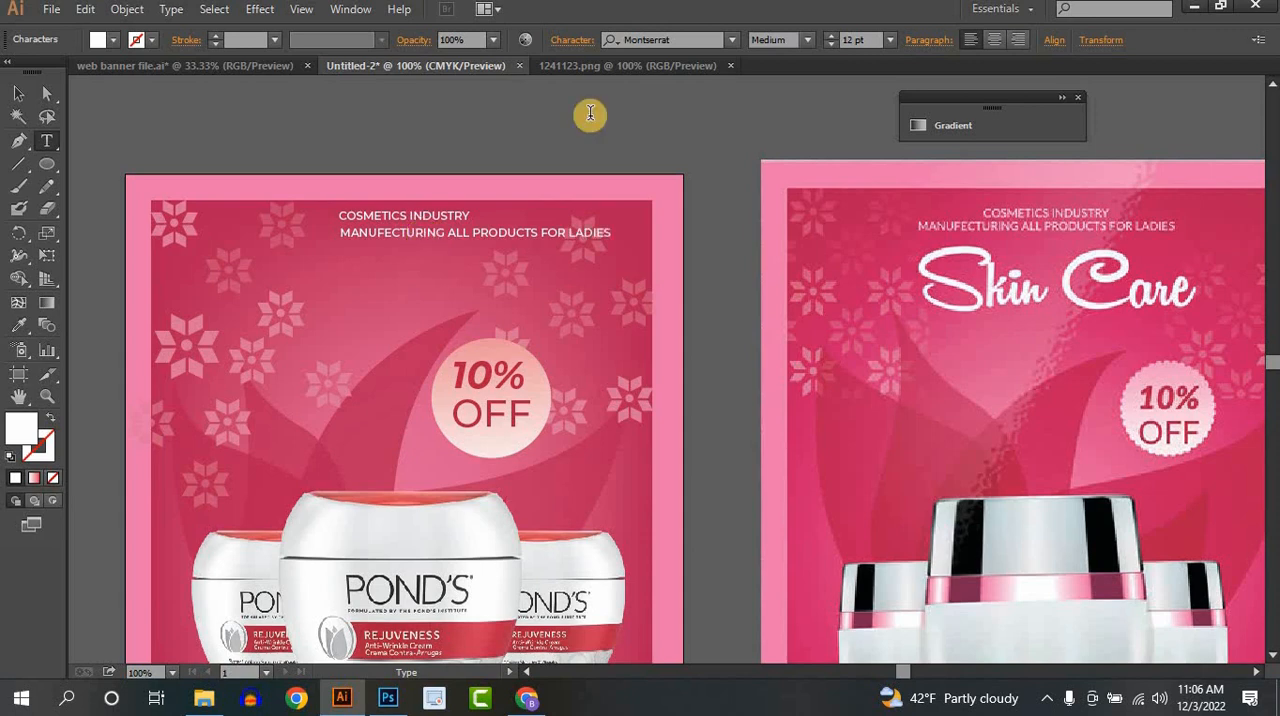
- Centre the "MANUFECTURING ALL PRODUCTS FOR LADIES" line horizontally on the artboard and nudge it slightly closer to the line above
click(18, 93)
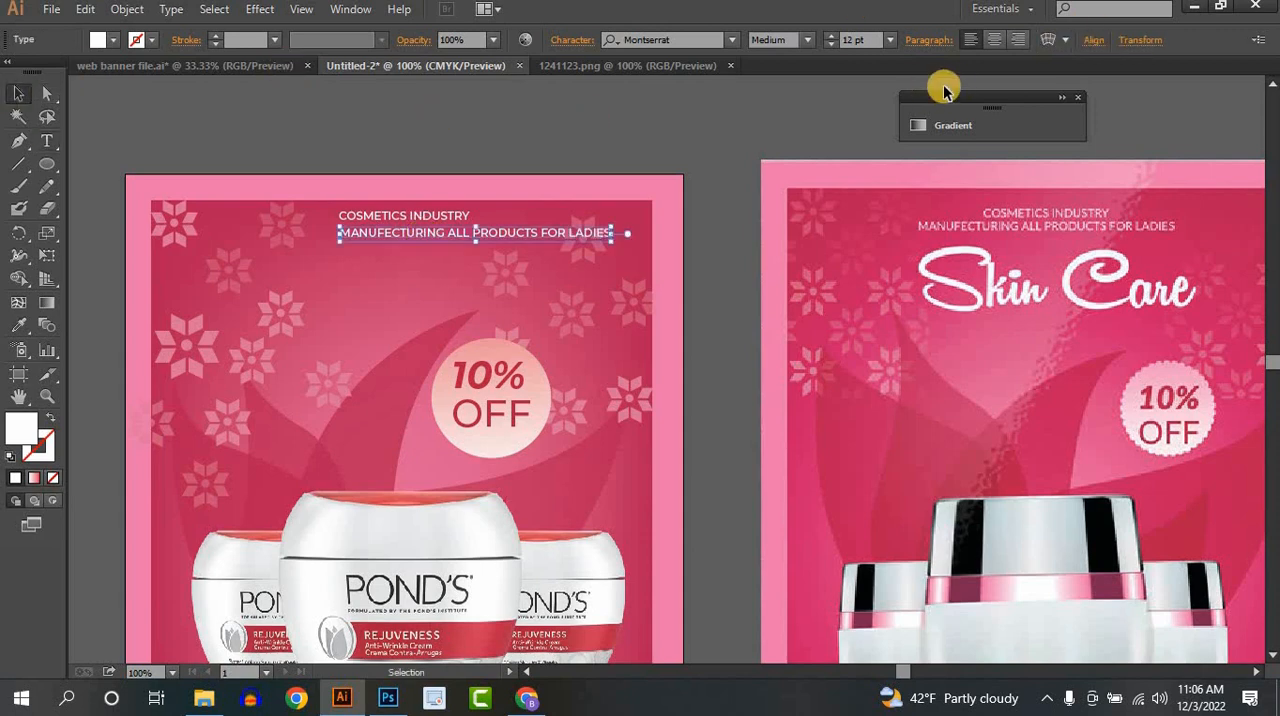
click(1094, 40)
click(938, 90)
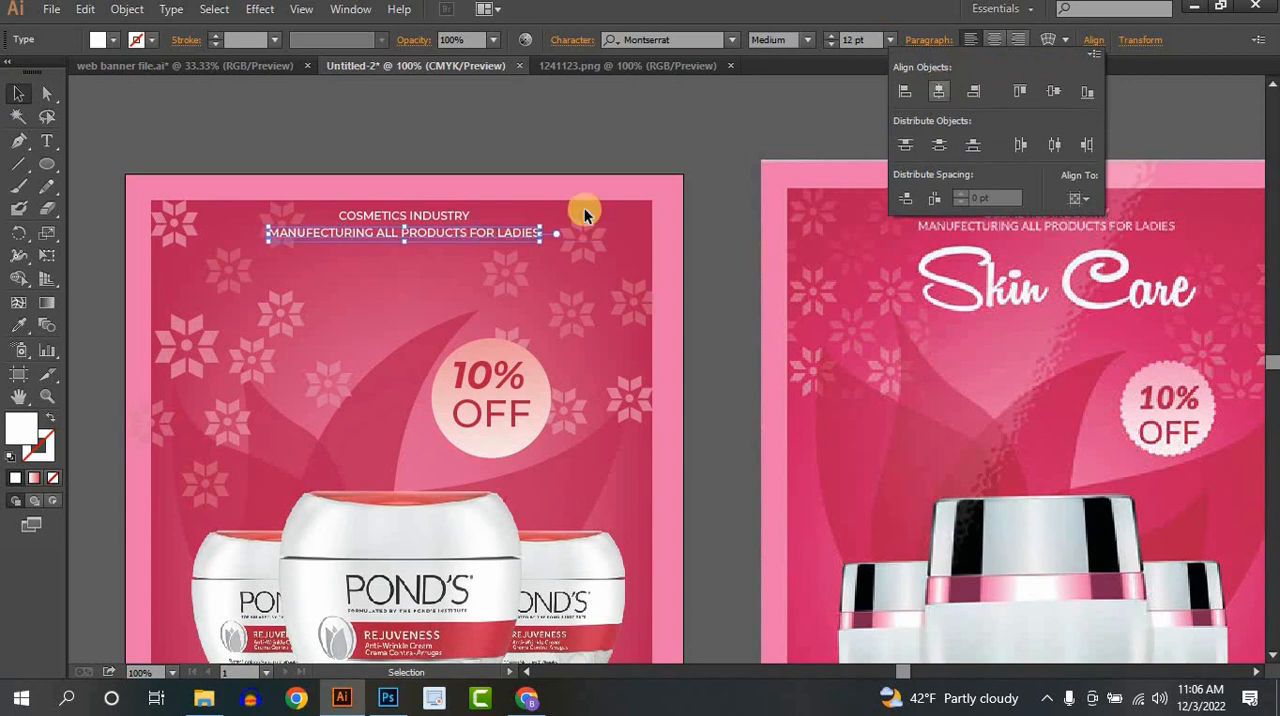
click(391, 137)
click(456, 234)
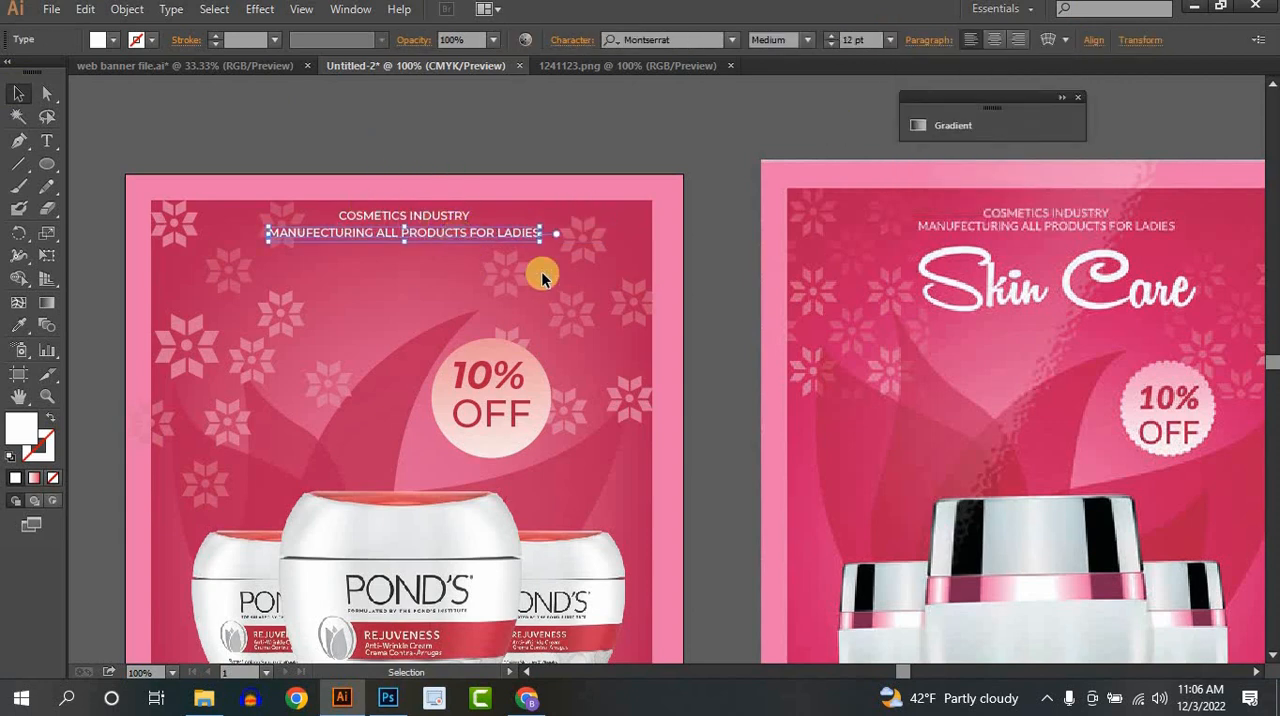
click(608, 273)
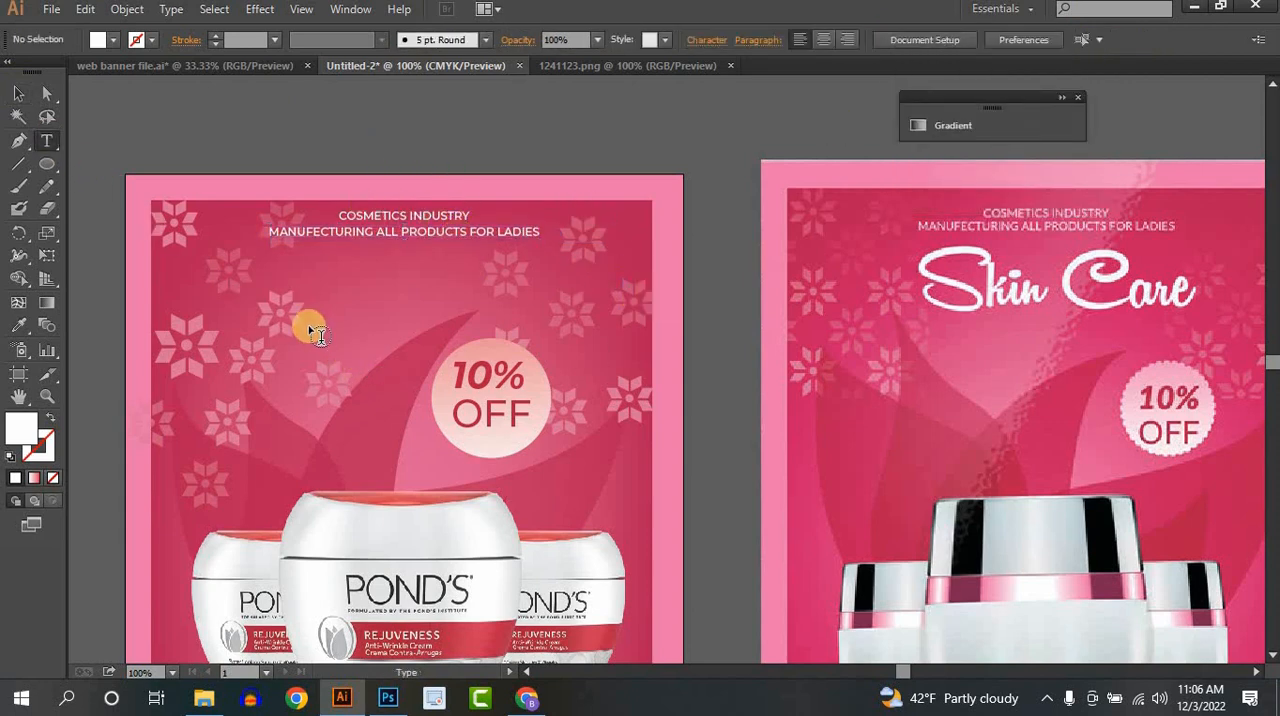
- Add the title text "Skin Care", enlarge it to about 63.83 pt, and place it below the two heading lines
click(463, 341)
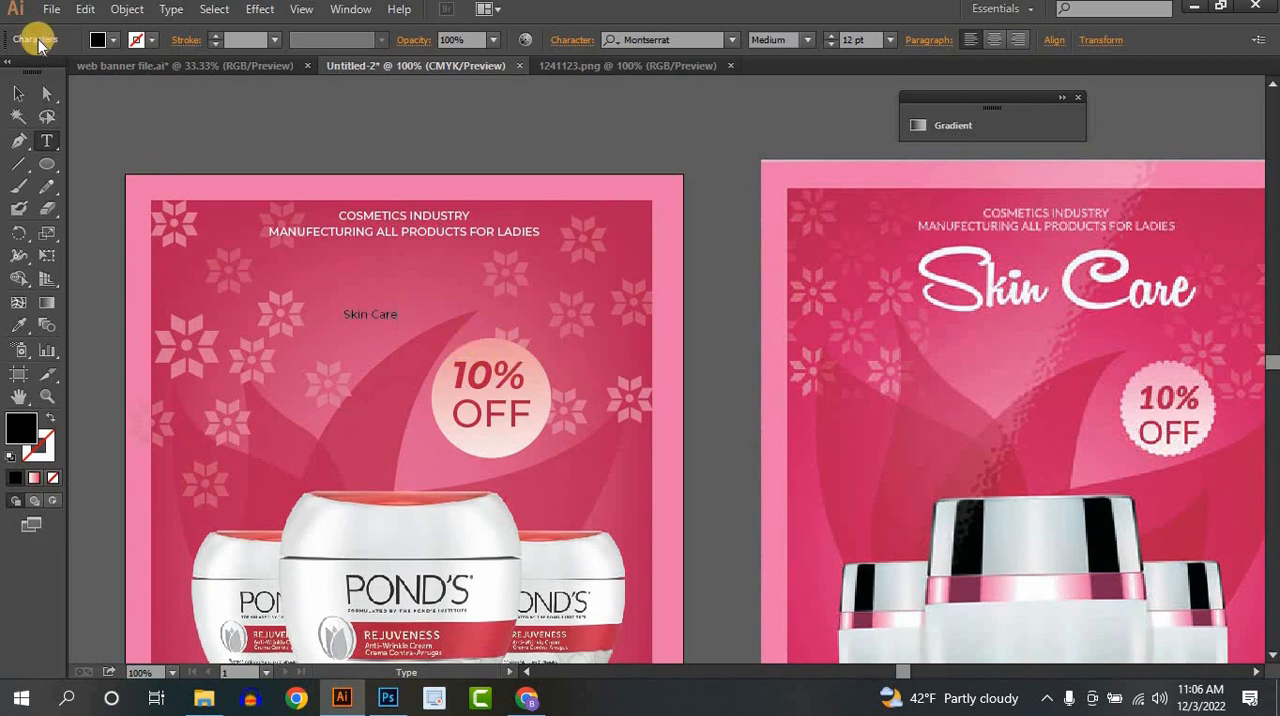
click(18, 93)
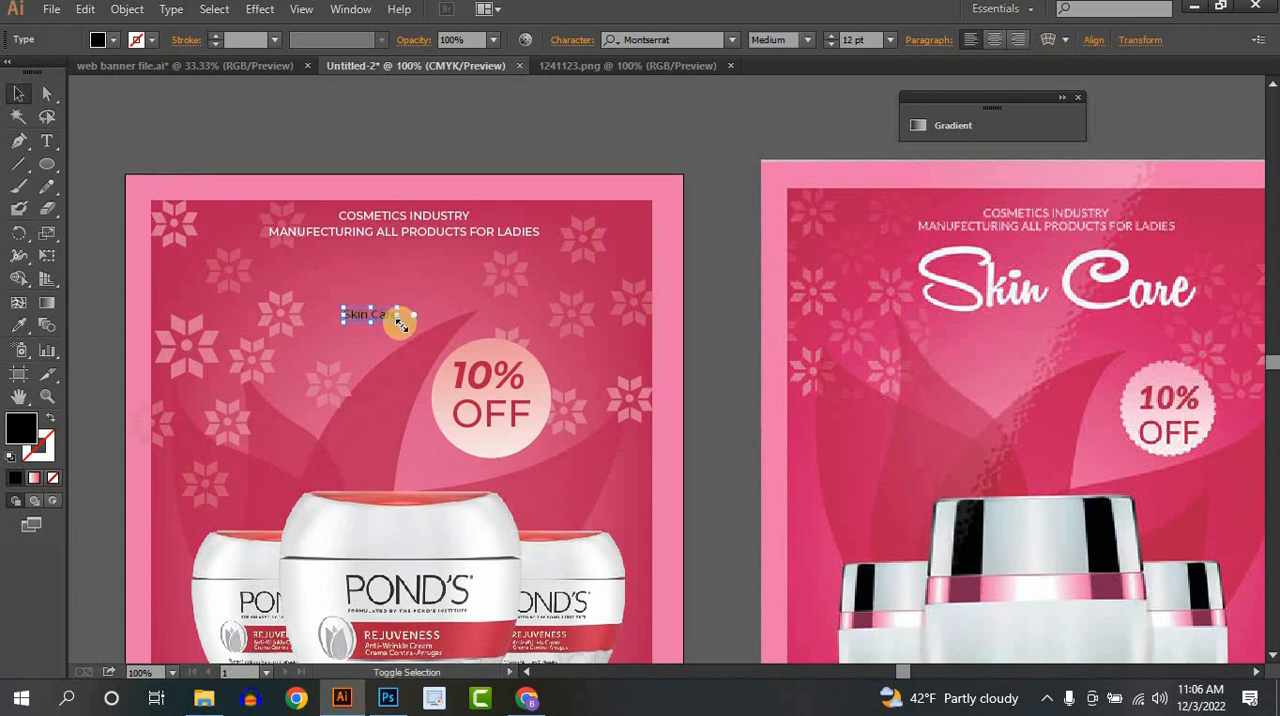
drag(400, 323, 590, 442)
drag(527, 345, 466, 303)
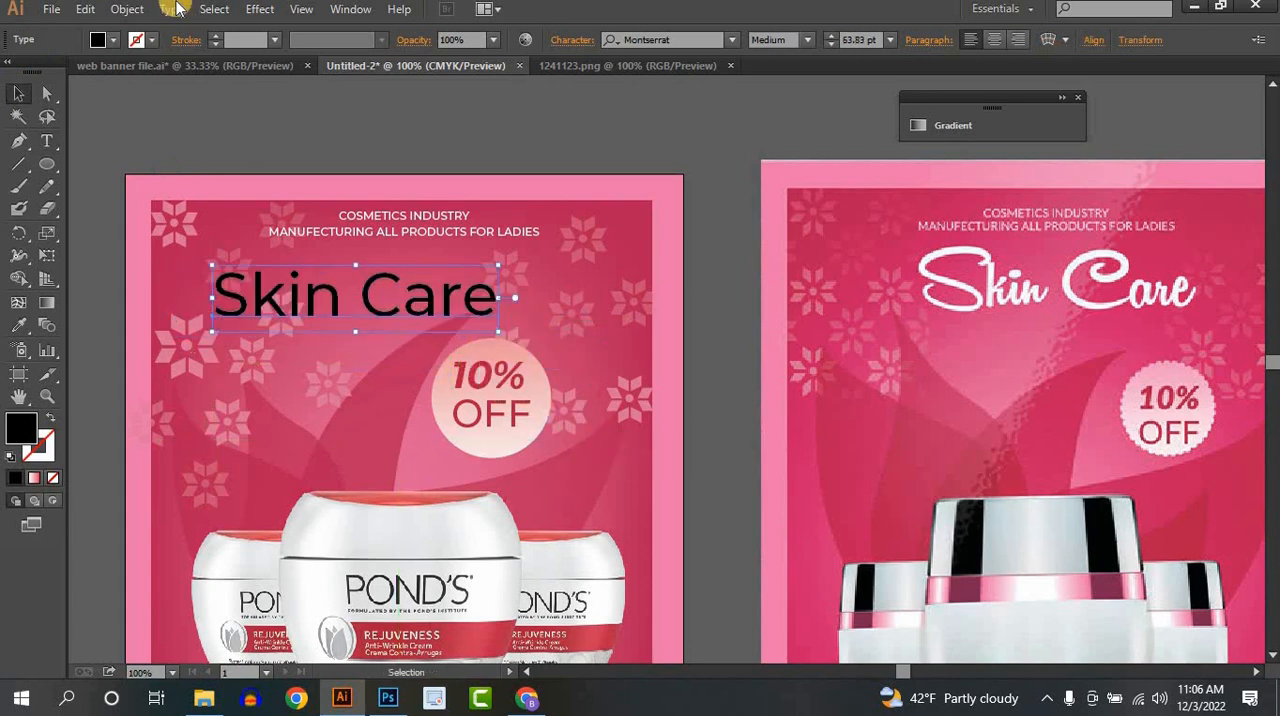
- Change the fill of the "Skin Care" title to white
click(113, 42)
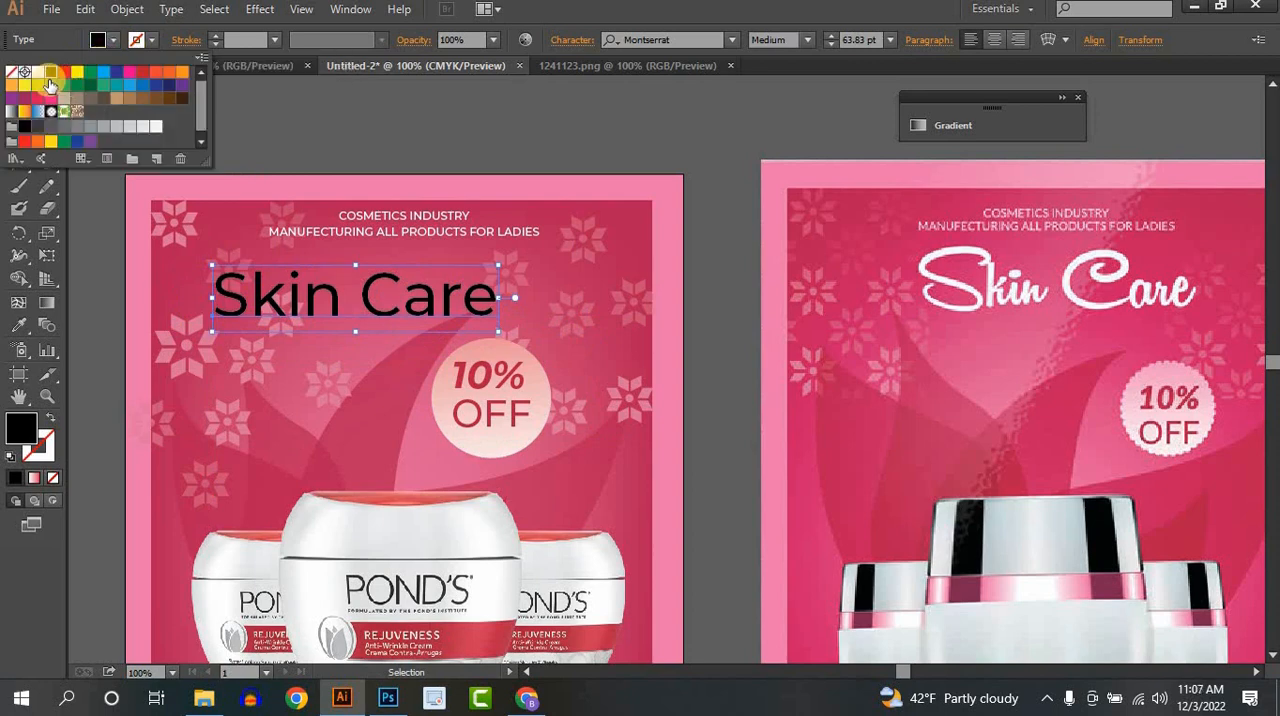
click(127, 38)
click(115, 40)
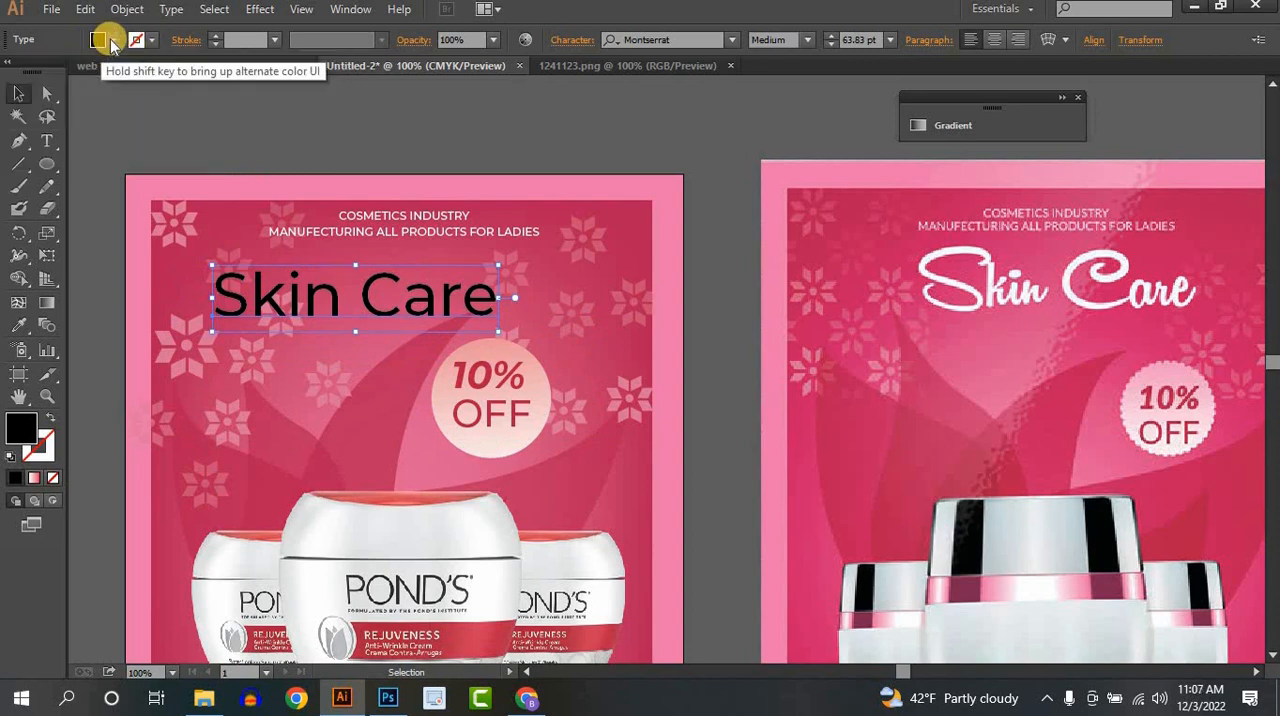
click(112, 41)
click(38, 72)
click(100, 40)
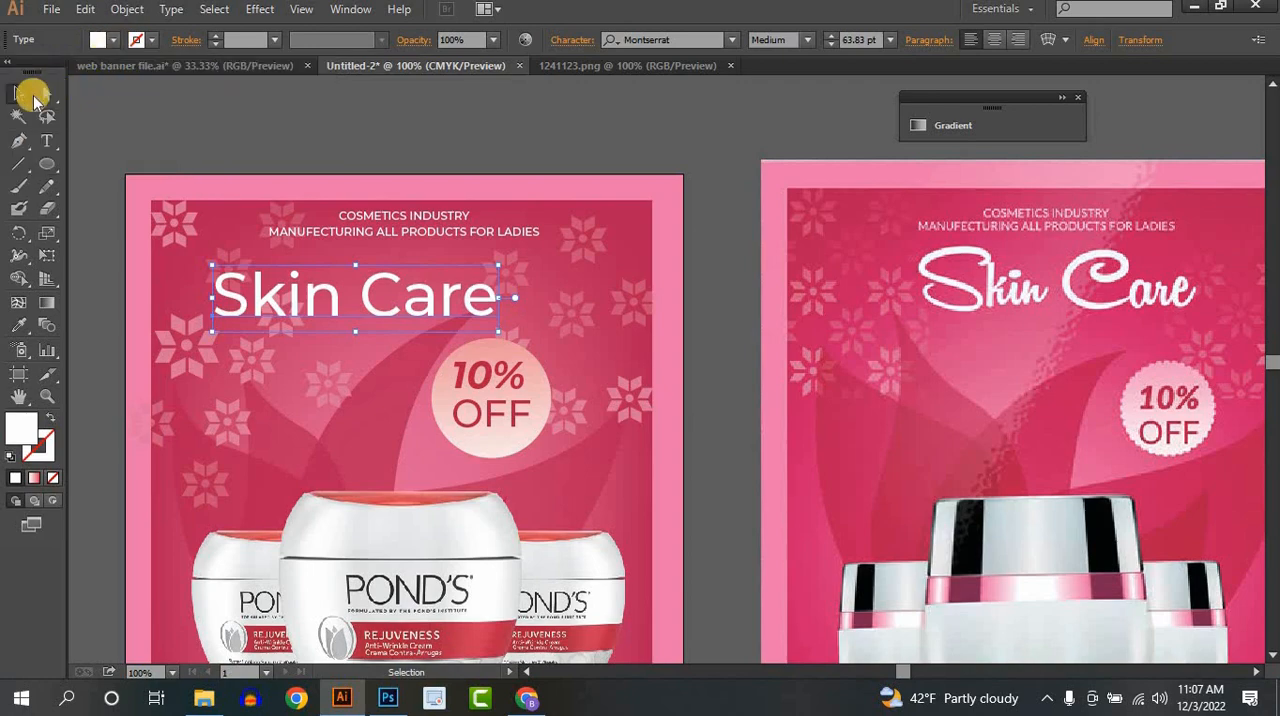
- Set the font of the "Skin Care" title to Andhyta
click(731, 39)
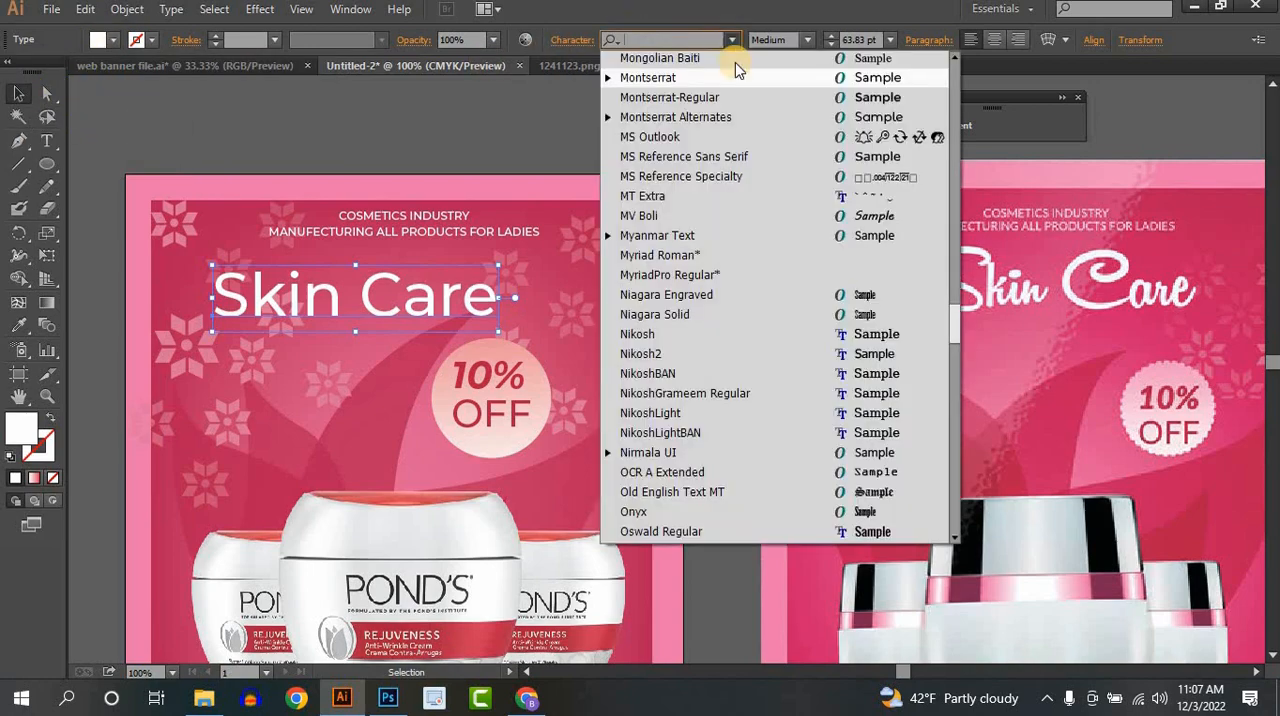
drag(956, 326, 961, 69)
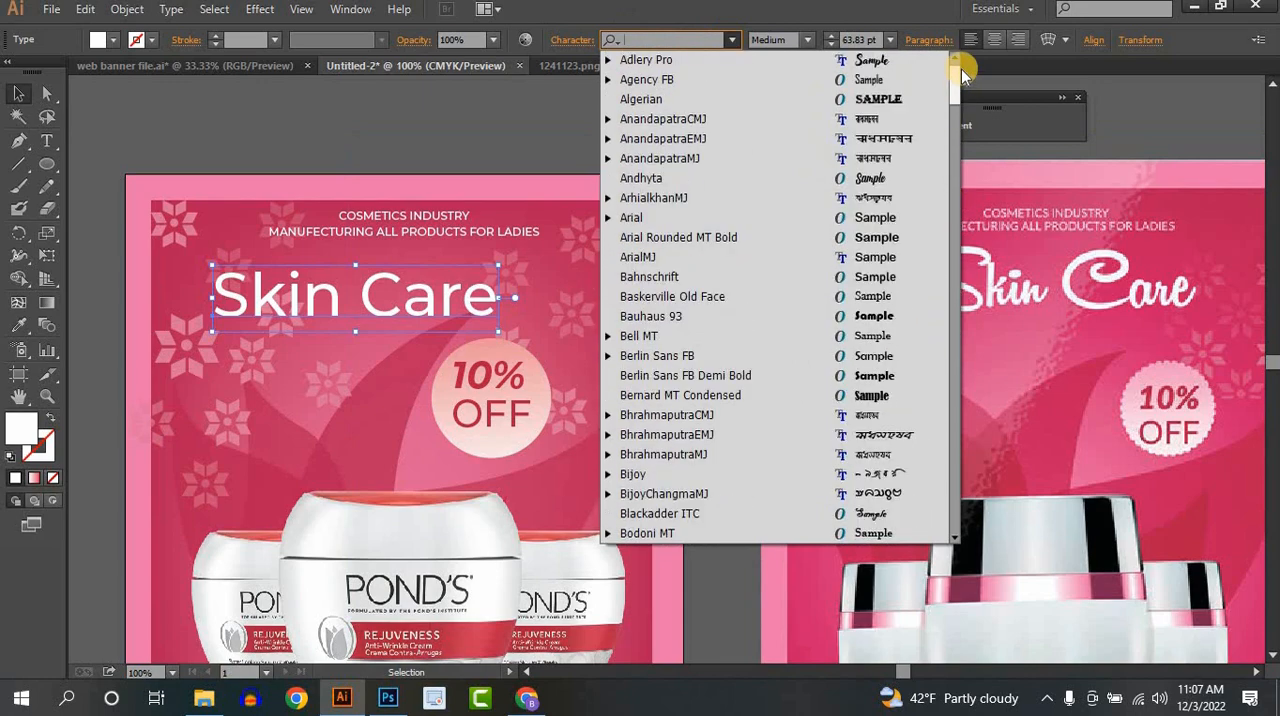
click(866, 178)
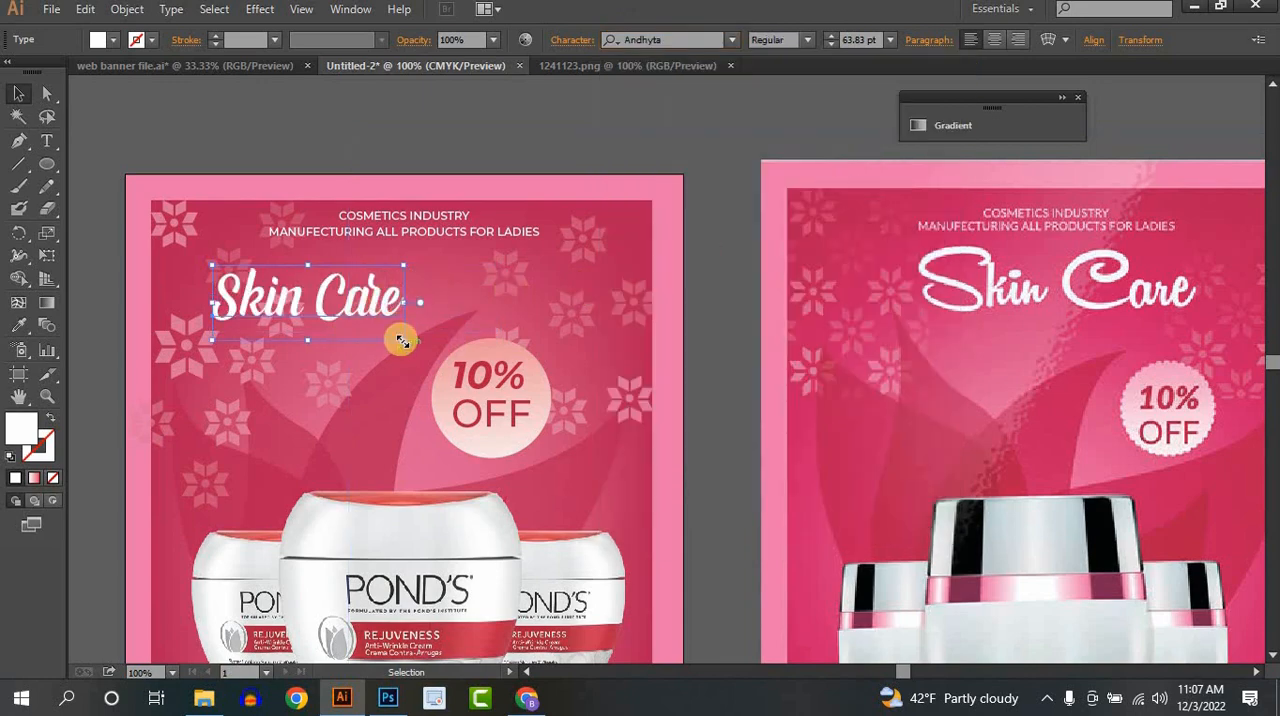
- Enlarge the "Skin Care" title to about 98.91 pt and place it just below the two heading lines
drag(401, 341, 447, 287)
mouse_move(505, 317)
mouse_down()
mouse_move(498, 295)
mouse_move(491, 313)
mouse_up()
drag(586, 374, 458, 322)
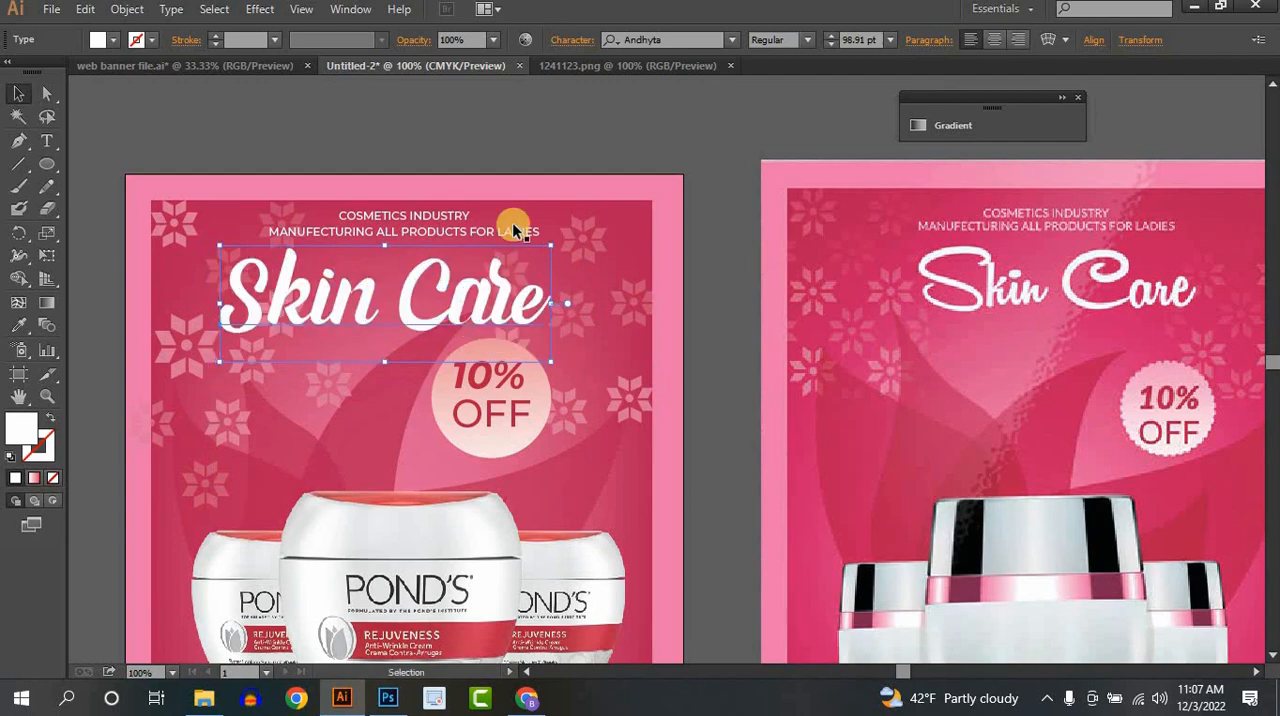
click(700, 316)
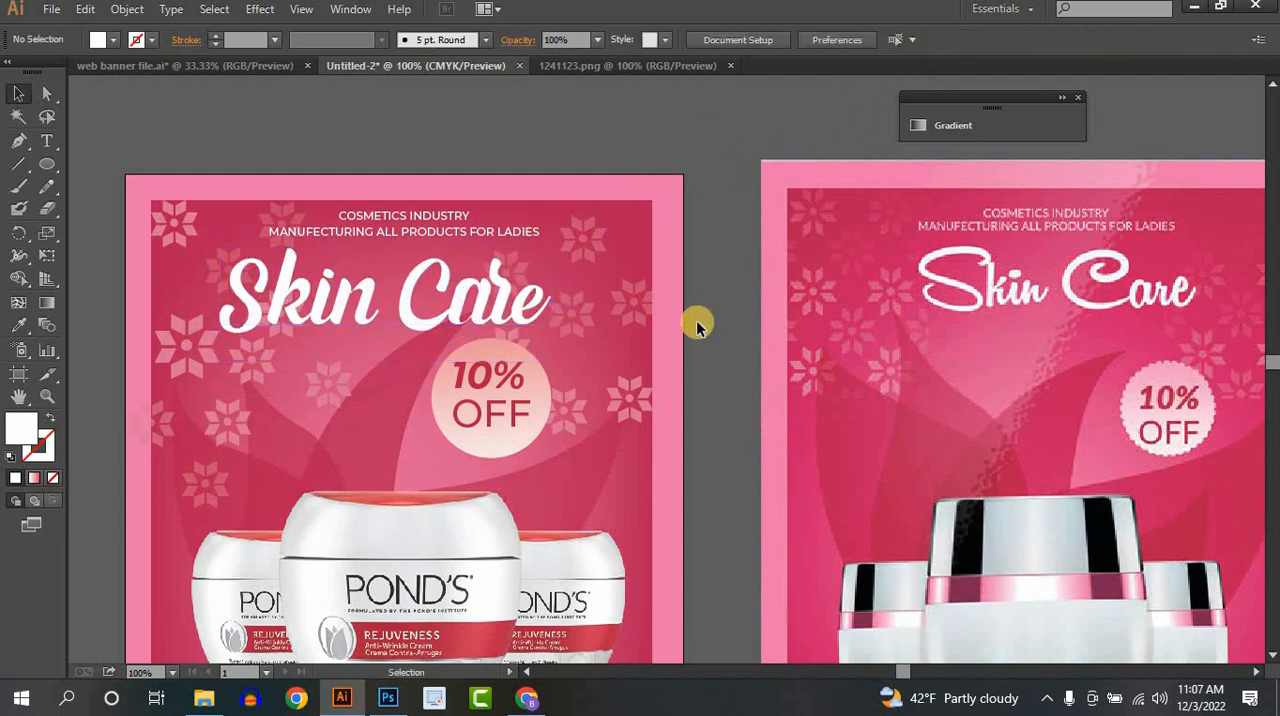
- Add the text "Cosmetics" in Andhyta, enlarge it to about 61.29 pt, and place it just below the middle jar
scroll(698, 325, down, 1)
drag(700, 412, 623, 265)
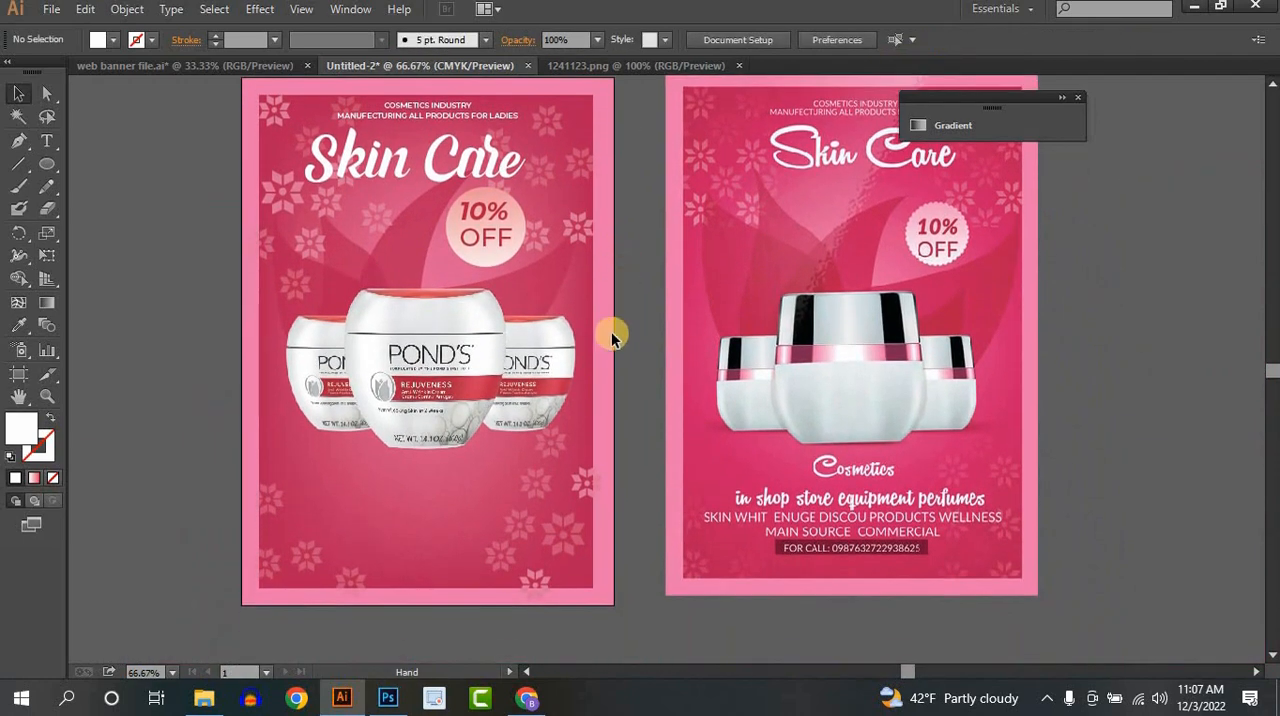
scroll(604, 472, up, 1)
drag(647, 432, 701, 251)
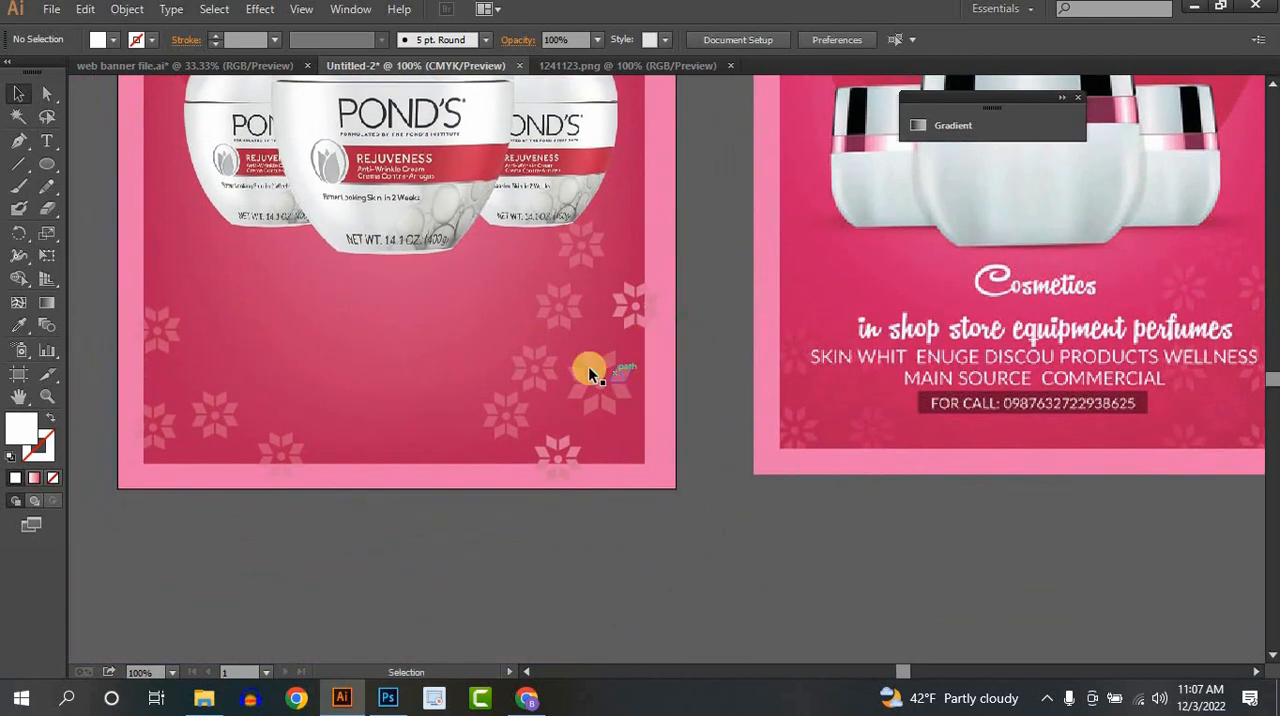
click(47, 141)
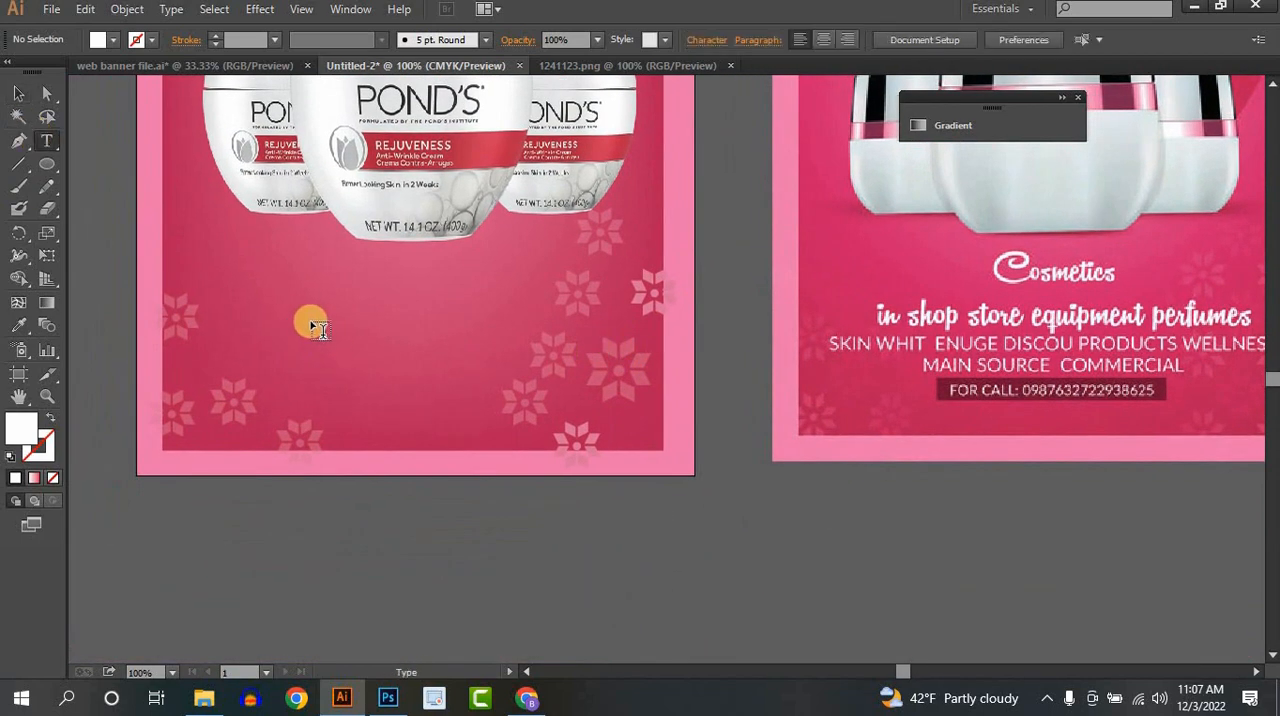
click(425, 317)
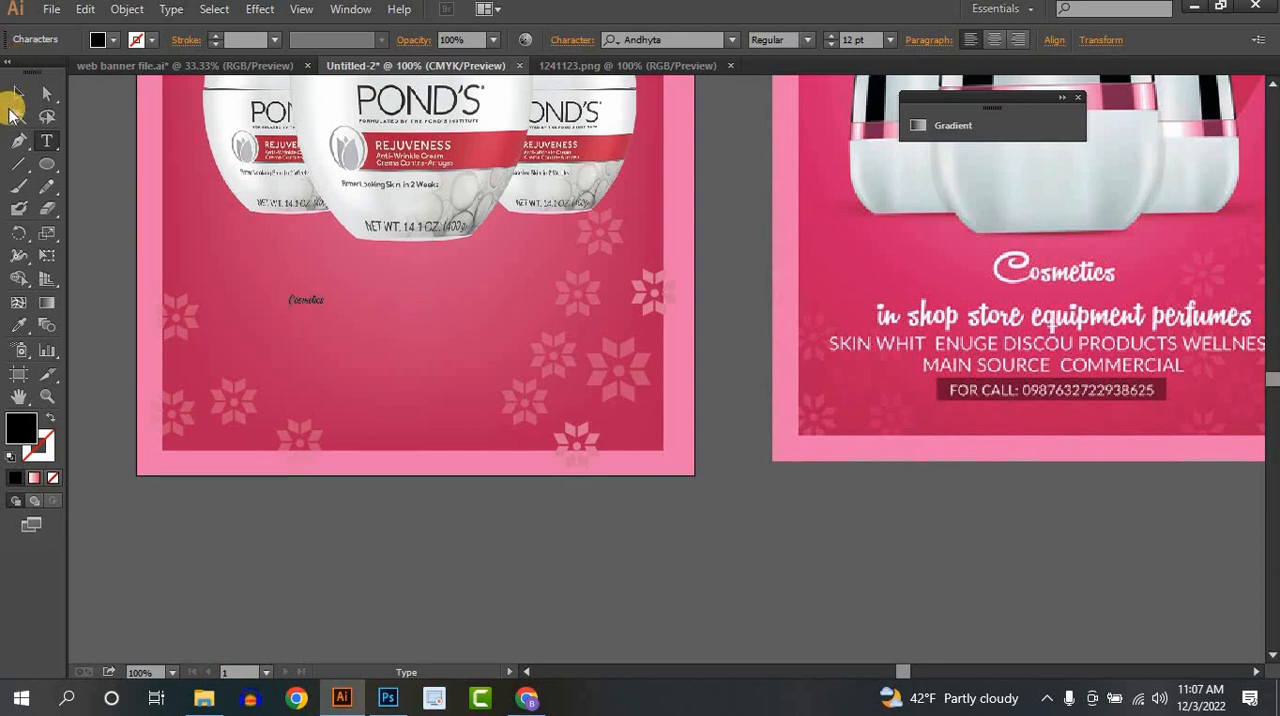
click(17, 93)
click(297, 304)
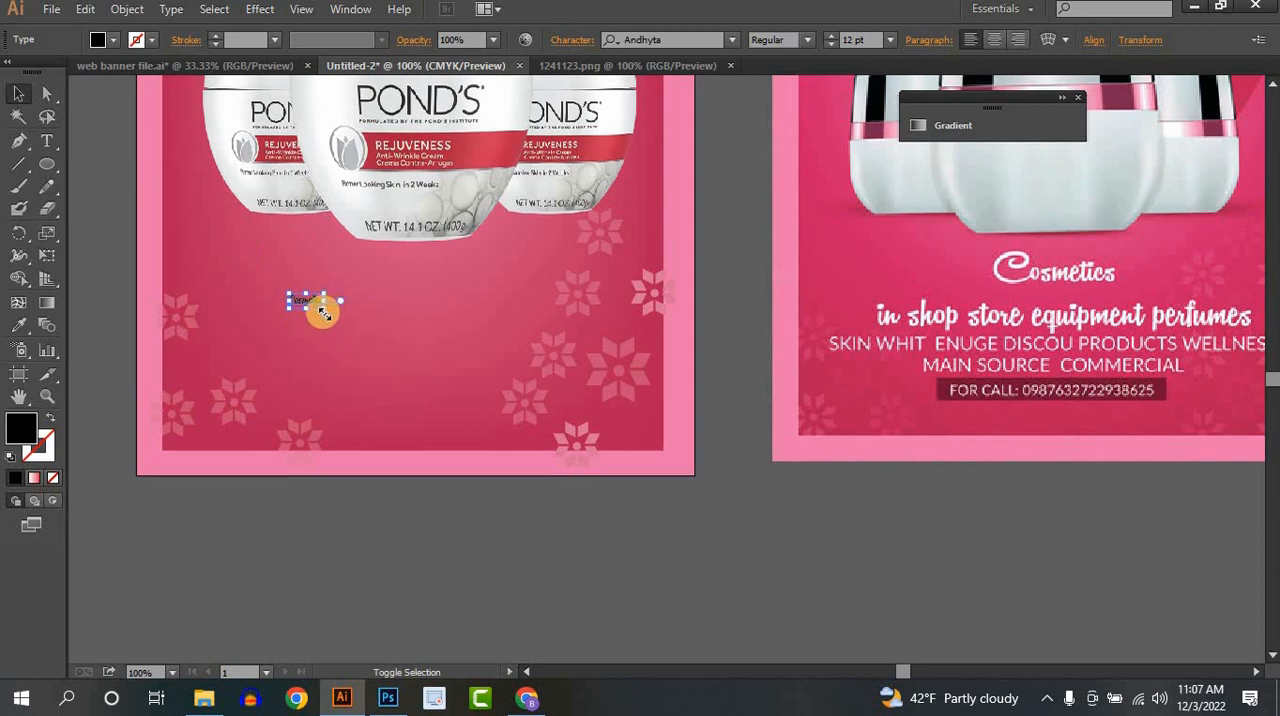
drag(325, 310, 445, 272)
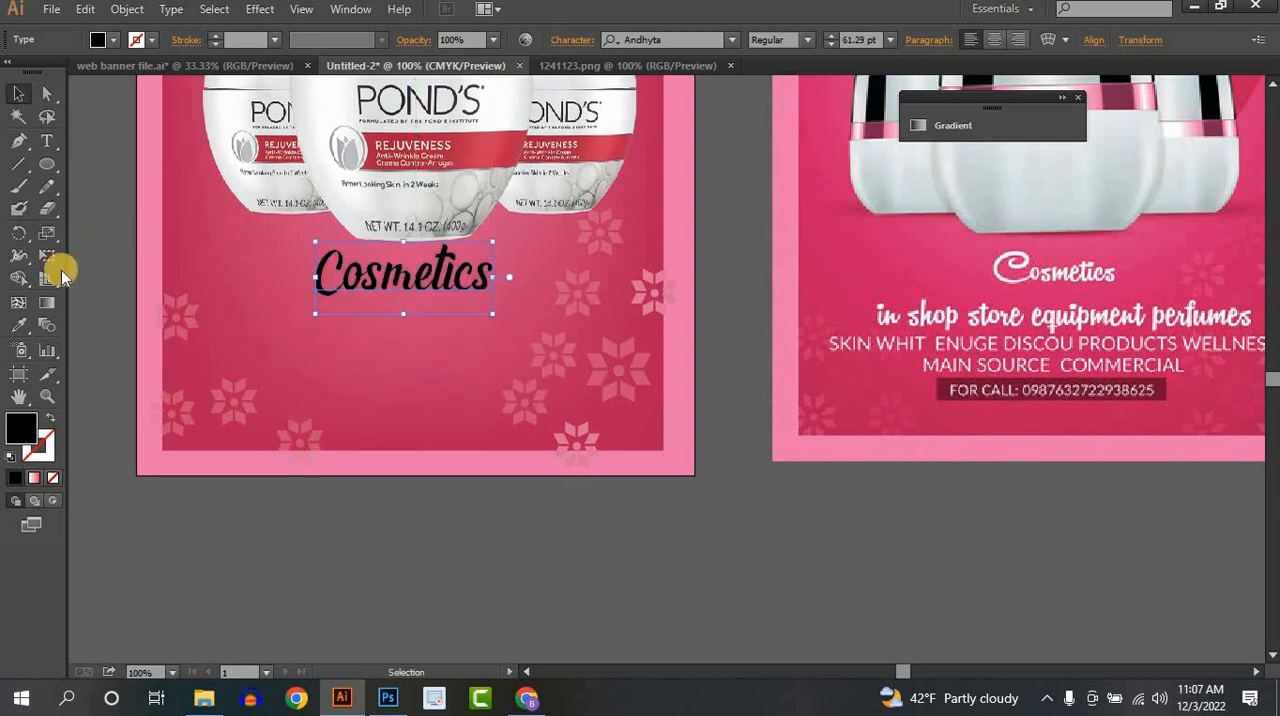
- Give the "Cosmetics" text a white fill sampled from the artwork and centre it horizontally on the artboard
click(18, 325)
click(213, 130)
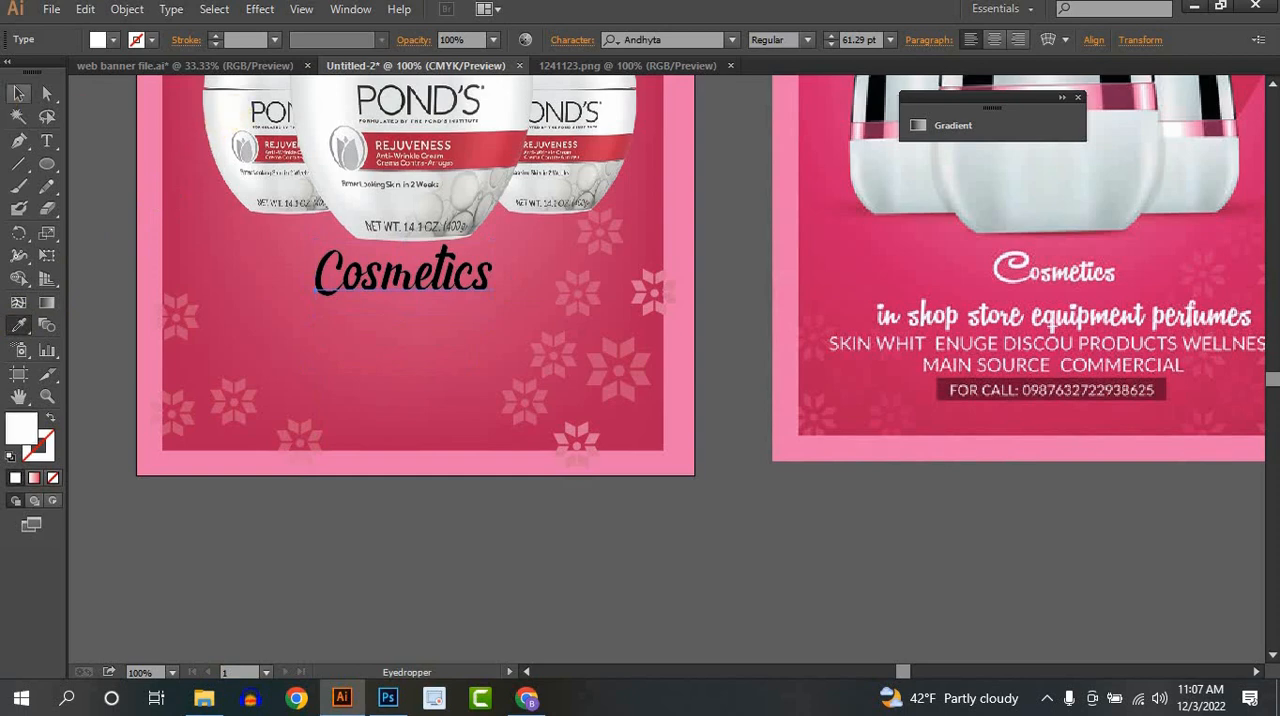
click(18, 93)
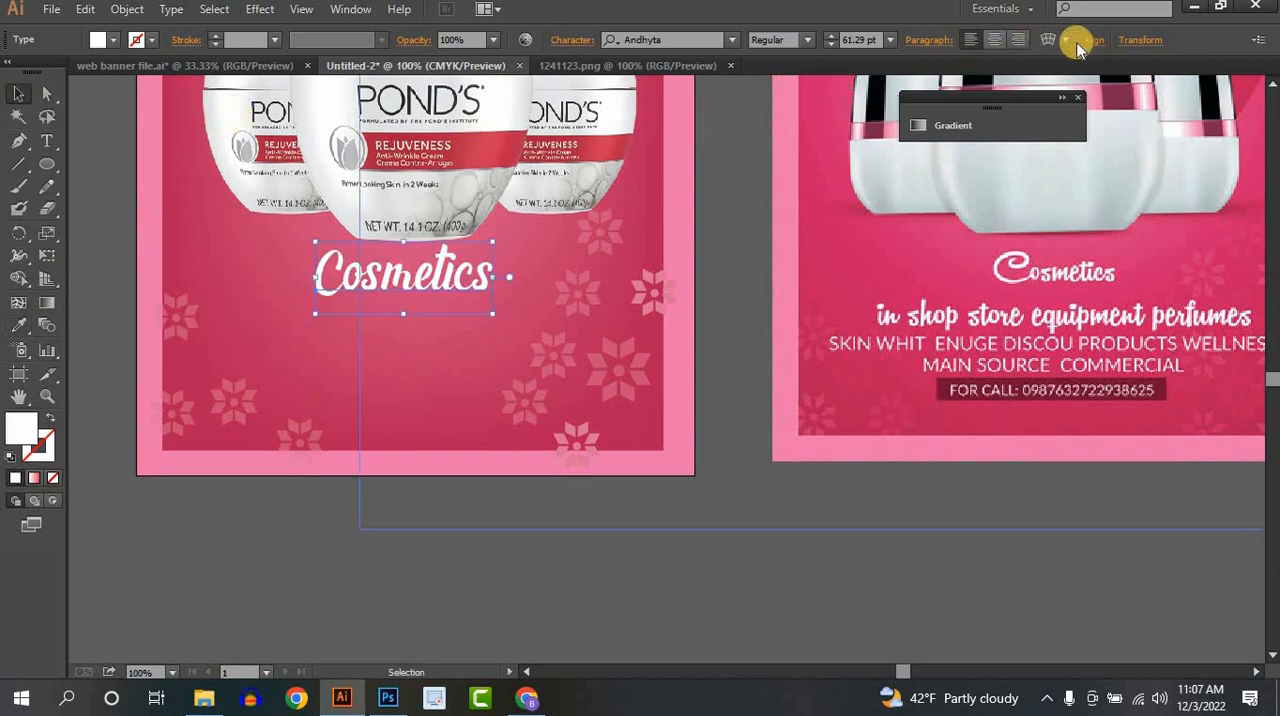
click(1090, 40)
click(938, 91)
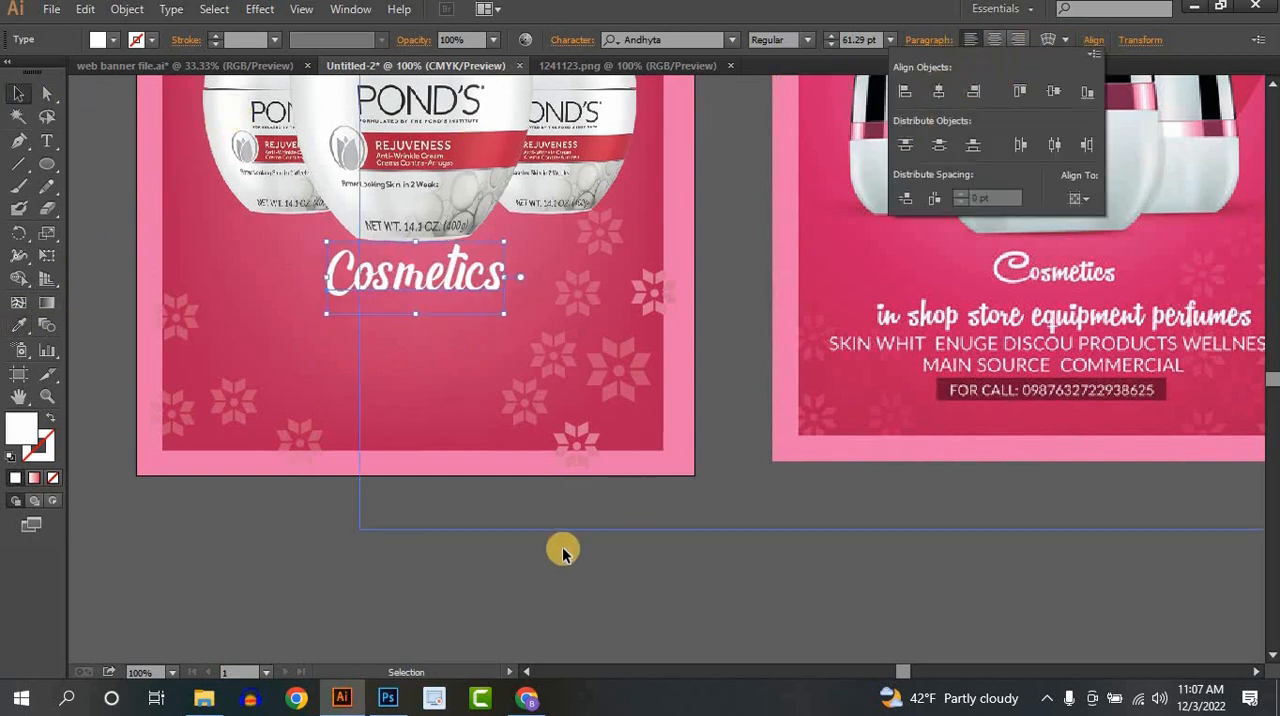
click(480, 605)
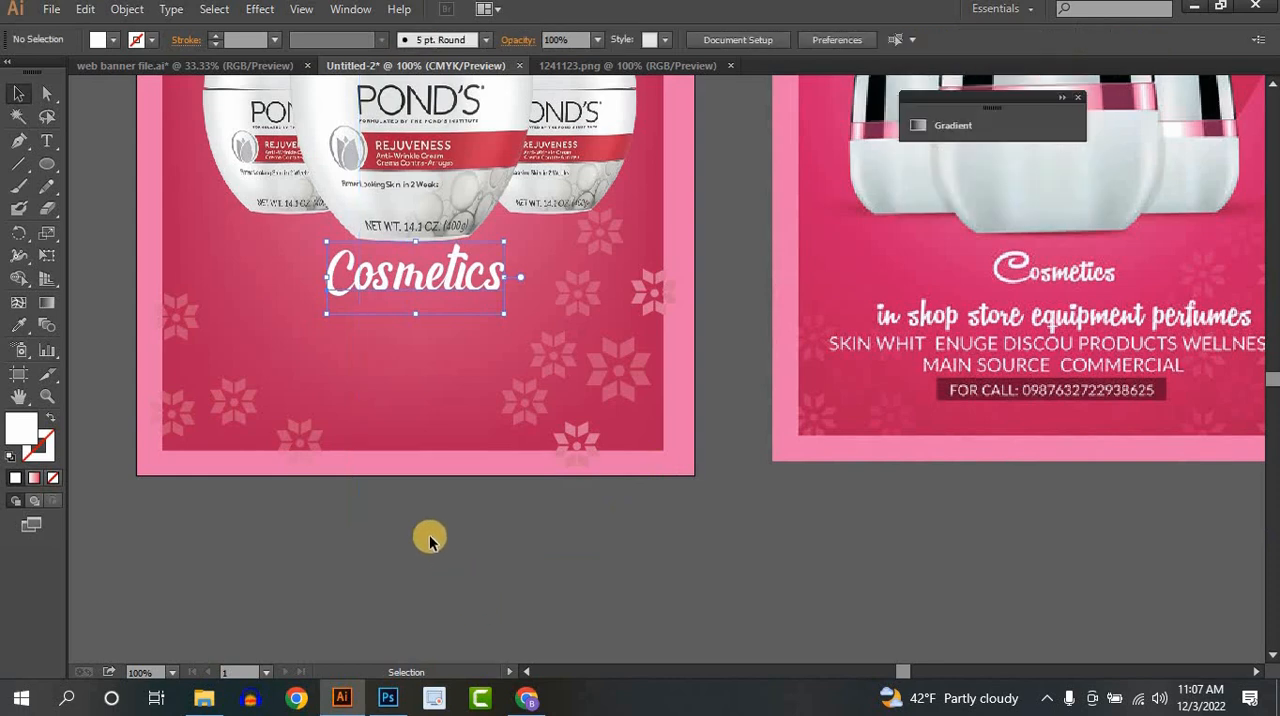
- Add the line "in shop store wqutpment perfumes", enlarge it to about 31.45 pt, and place it just below "Cosmetics"
click(47, 141)
click(301, 352)
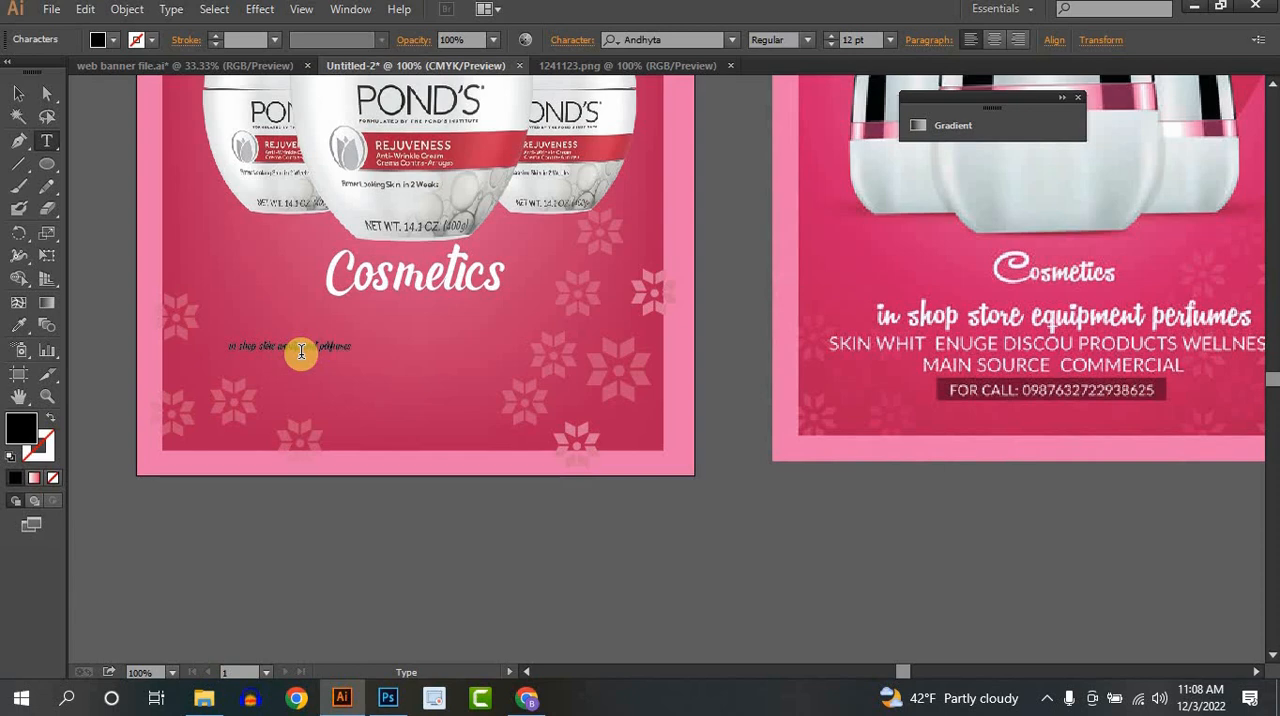
click(18, 93)
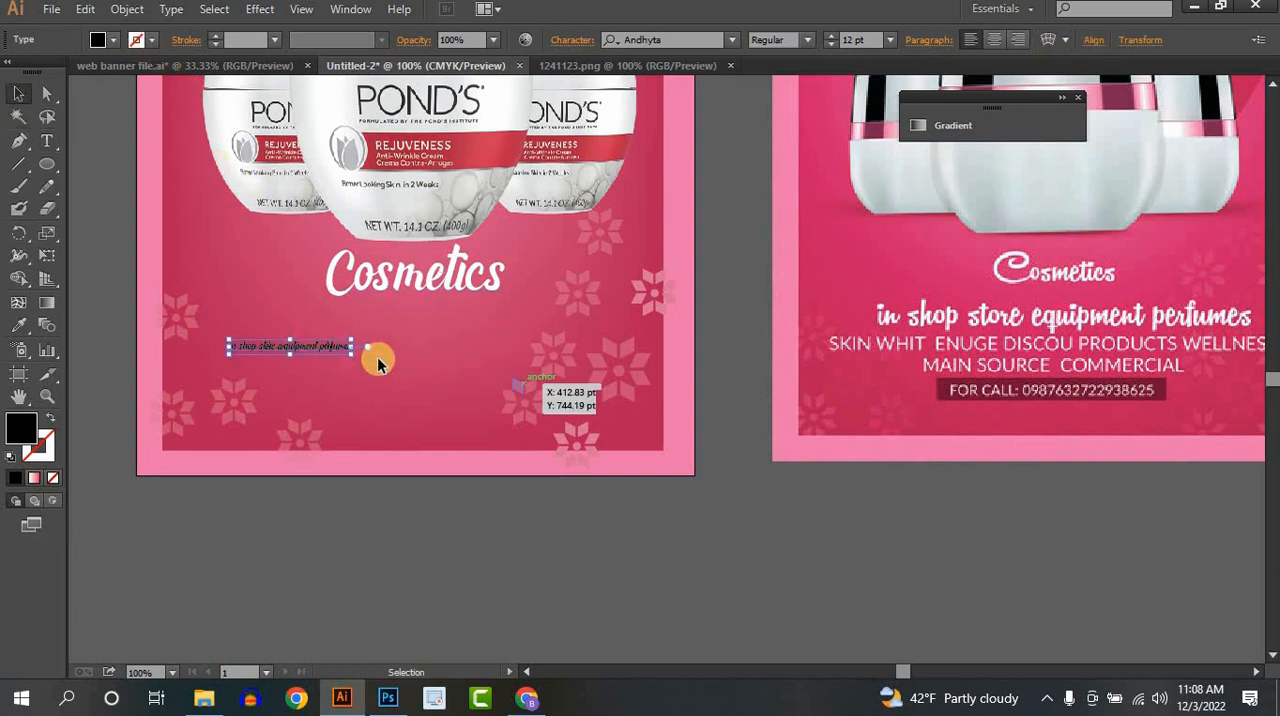
drag(352, 353, 549, 387)
drag(430, 358, 443, 319)
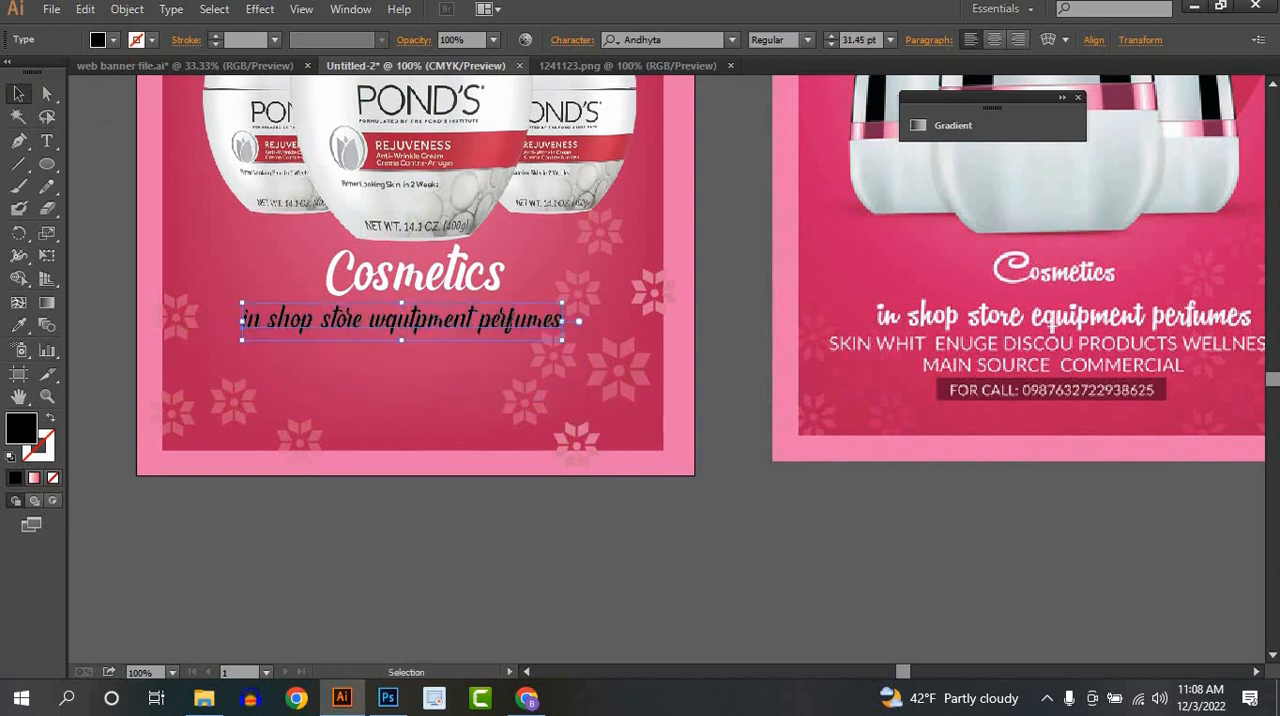
- Fill the "in shop store" line with white and centre it horizontally on the artboard
click(114, 41)
click(38, 73)
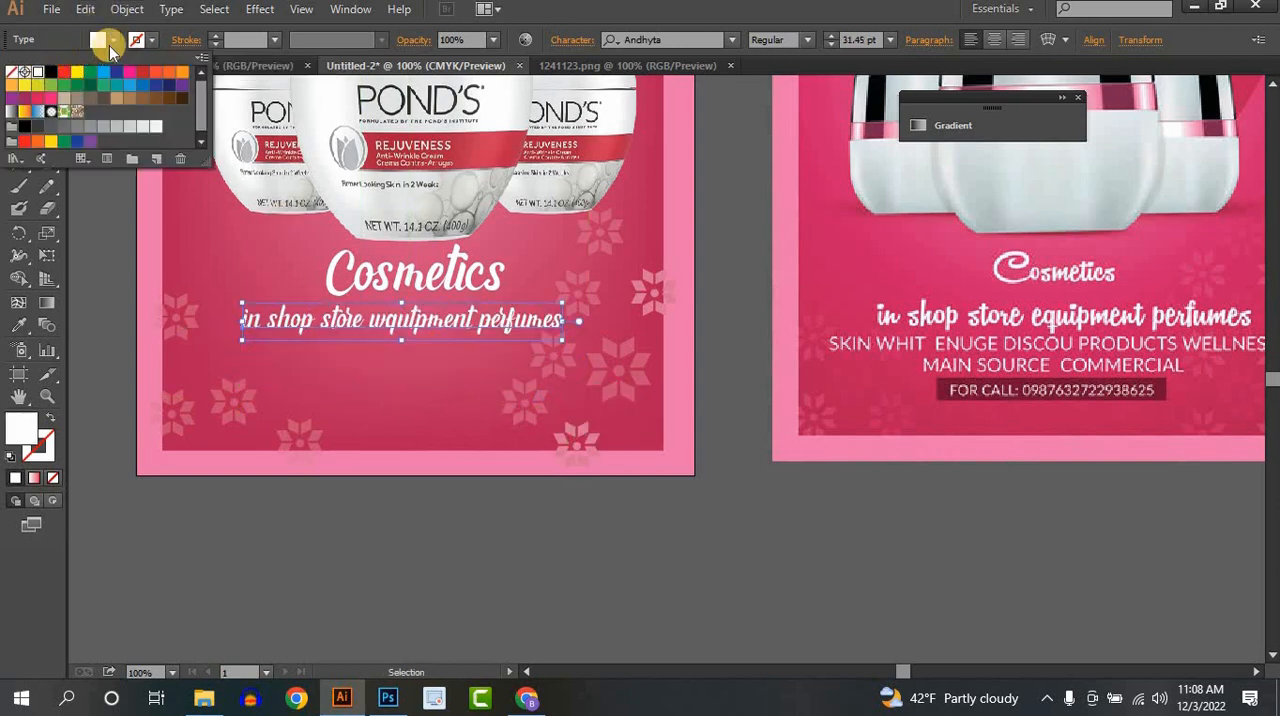
click(1093, 40)
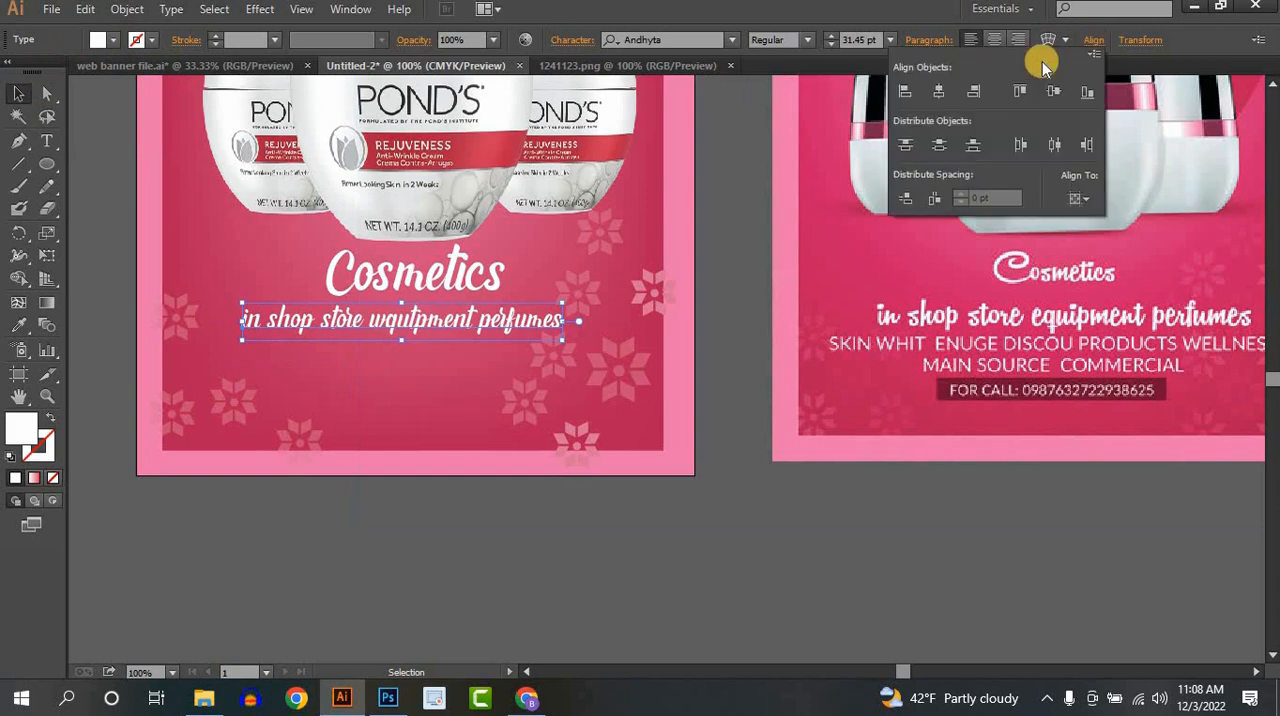
click(940, 92)
click(586, 511)
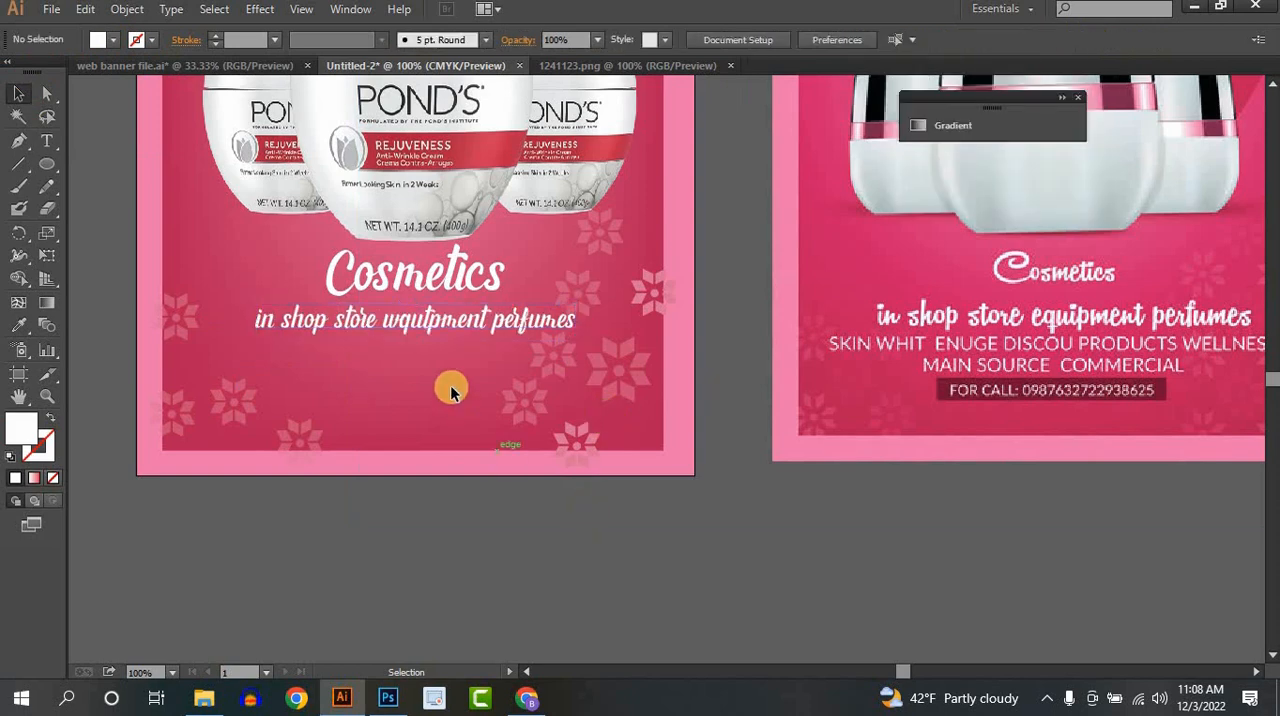
- Nudge the "in shop store" line slightly lower to leave more space beneath "Cosmetics"
click(442, 324)
key(Up)
key(Up)
key(Up)
key(Up)
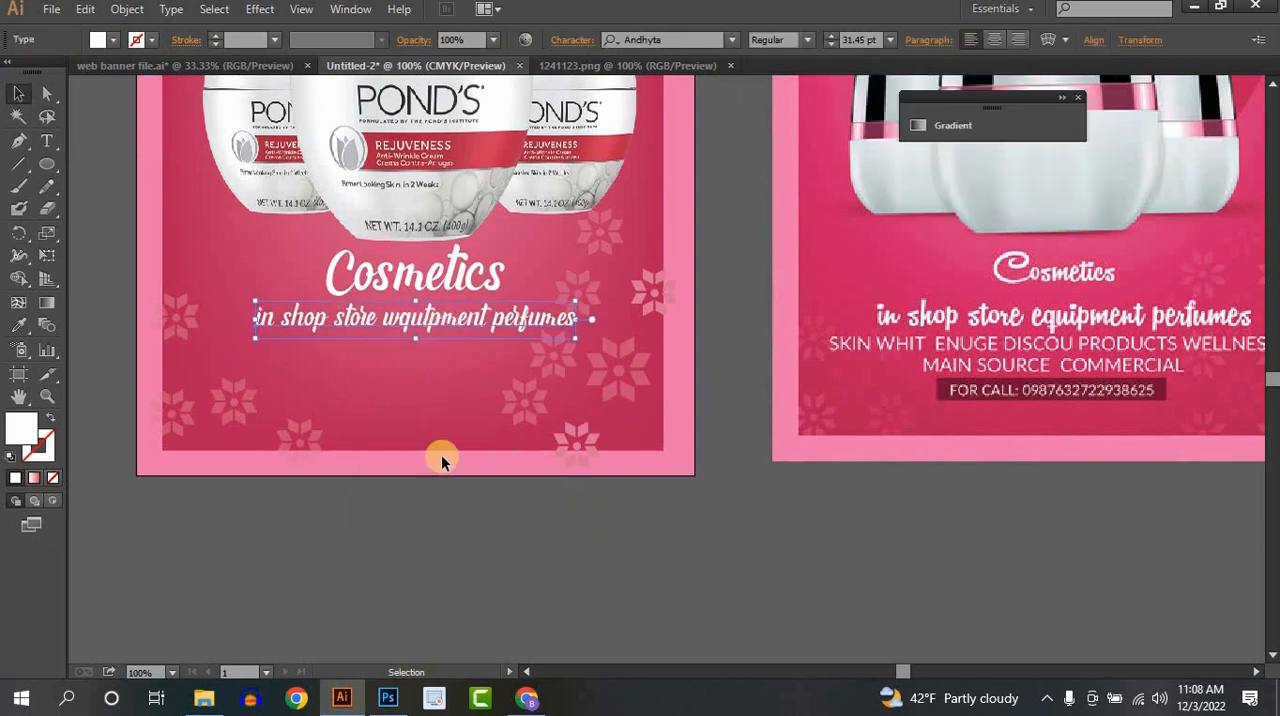
key(Down)
key(Down)
key(Down)
key(Down)
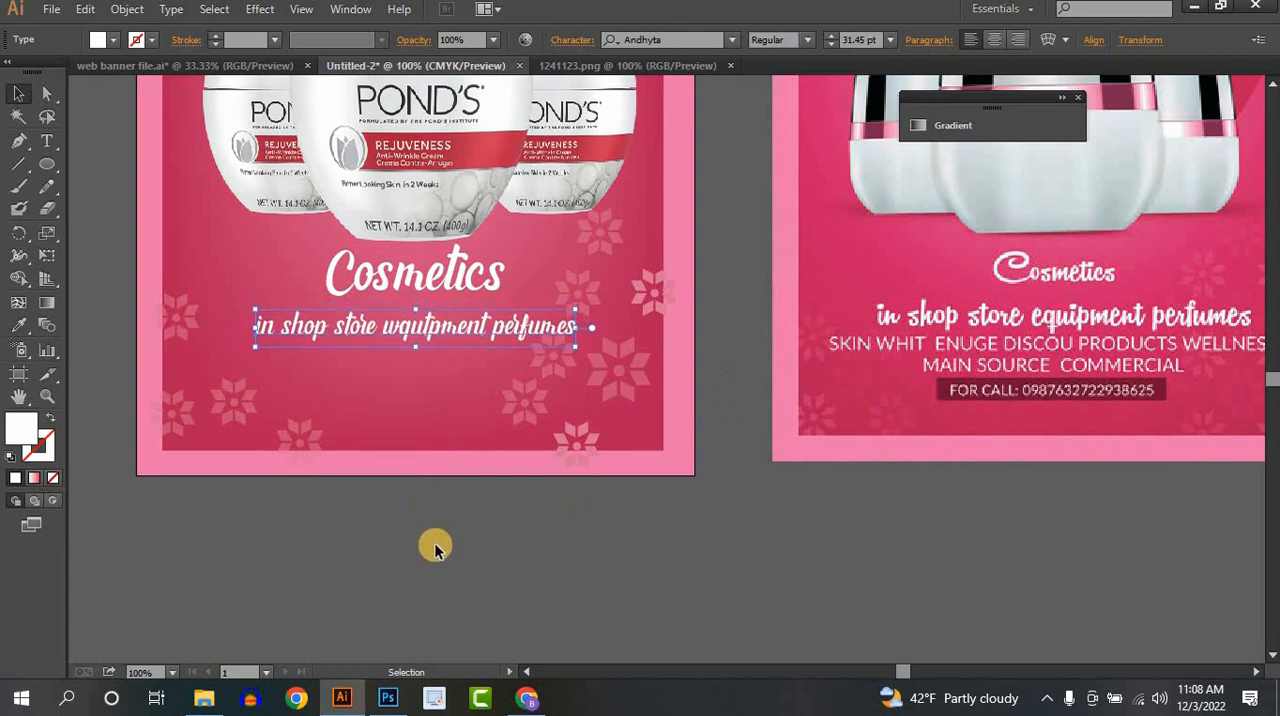
click(436, 549)
- Add a 14 pt two-line text, "SKIN WHAT ENUGE DISCOUT PRODUCTS WELLNESS" and "MAIN SOURCE COMMERCIAL", below the "in shop store" line
click(47, 141)
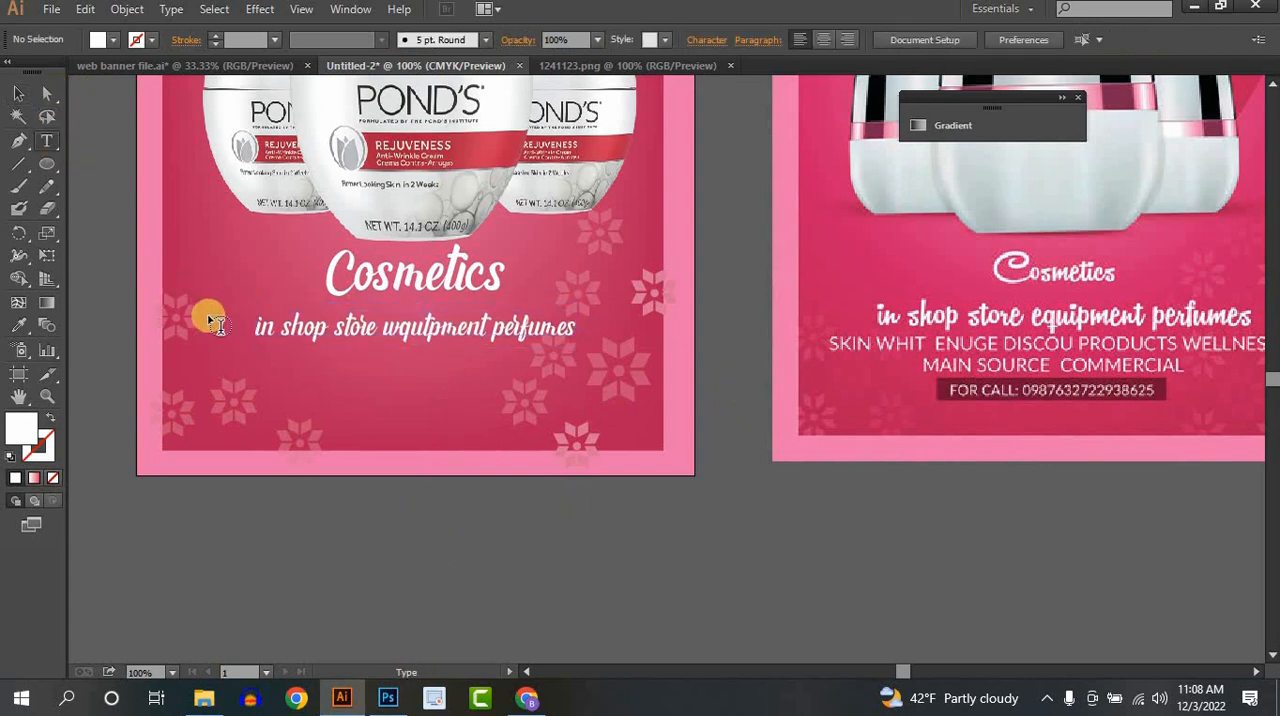
click(192, 370)
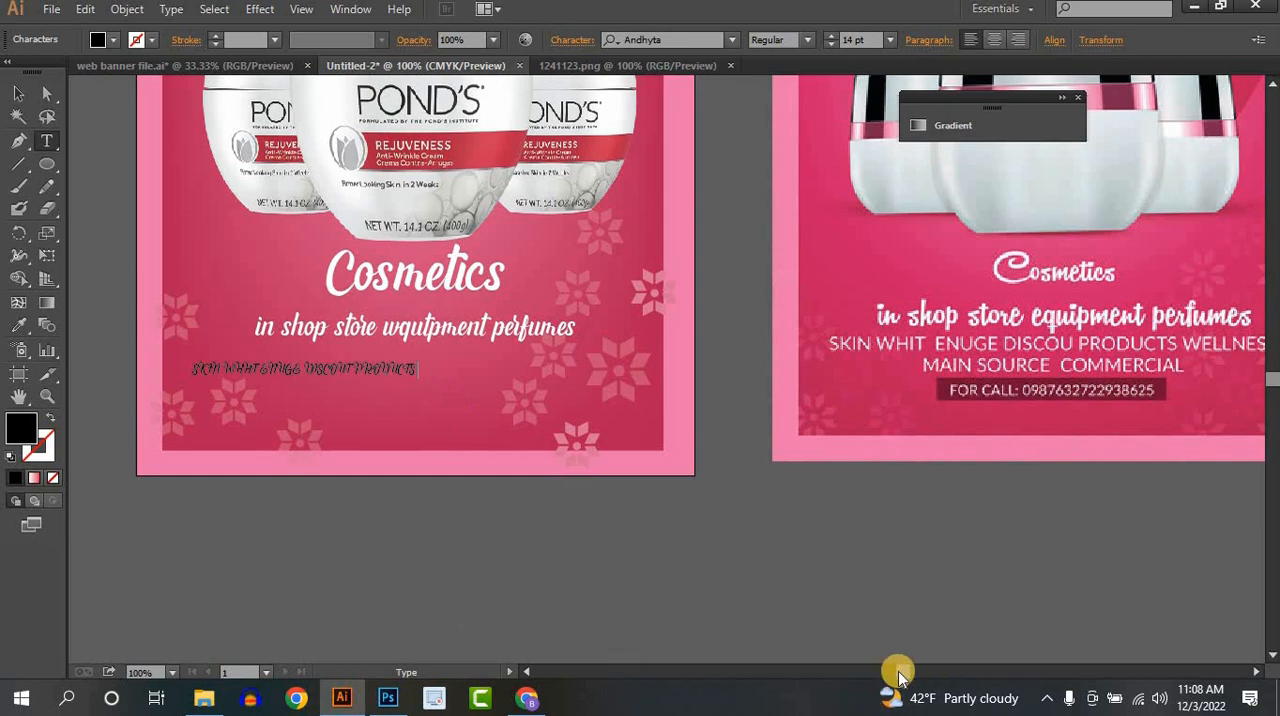
drag(899, 672, 908, 673)
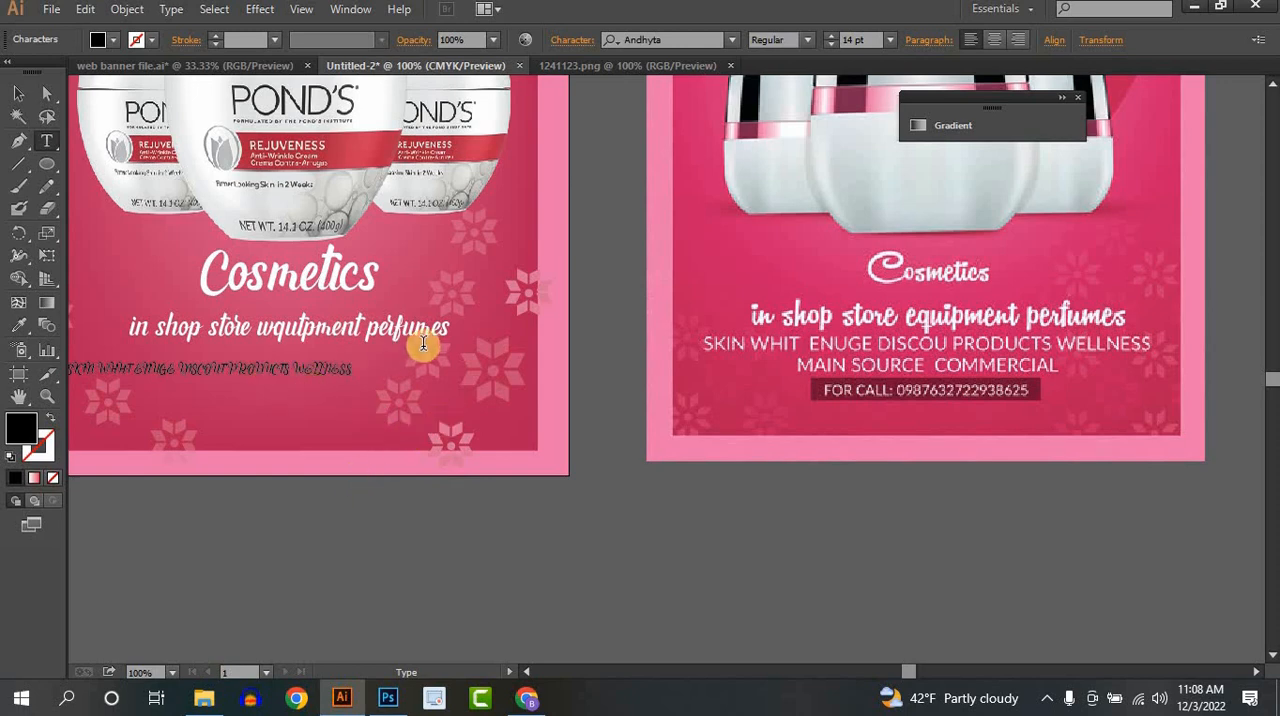
scroll(423, 343, left, 1)
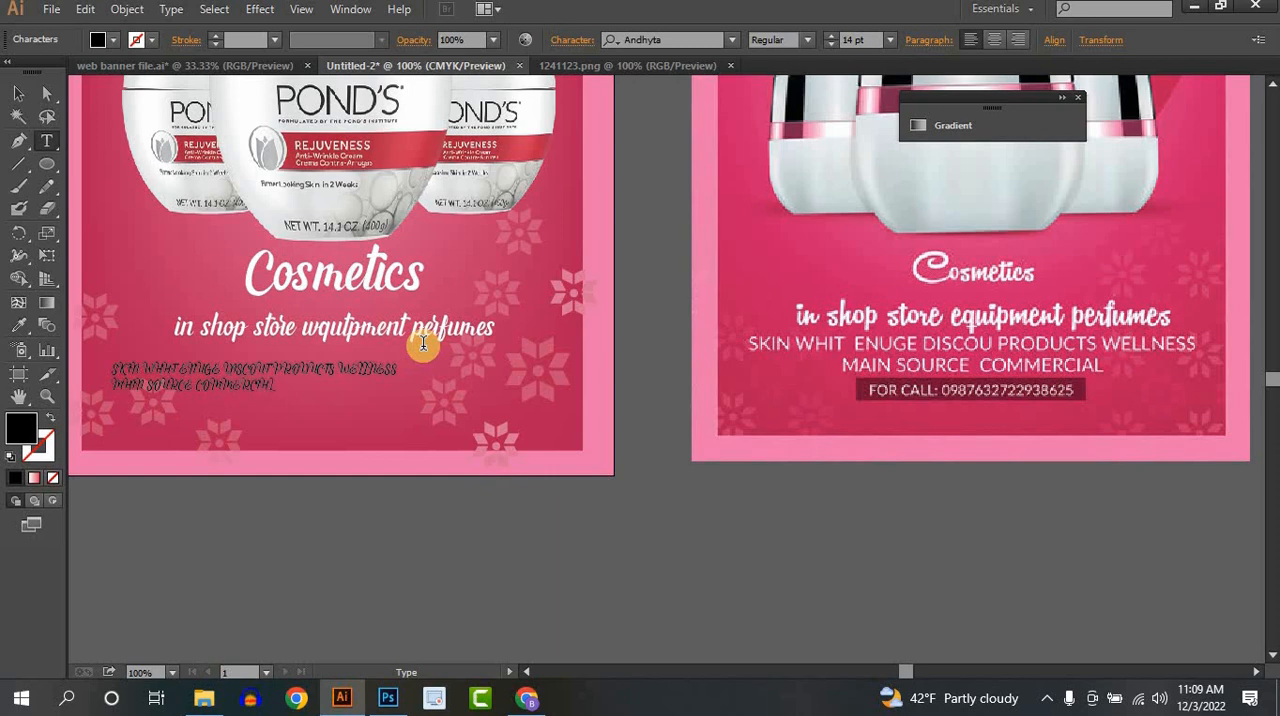
- Set the font of the two-line "SKIN WHAT ENUGE" text to Montserrat Bold
click(18, 93)
click(733, 40)
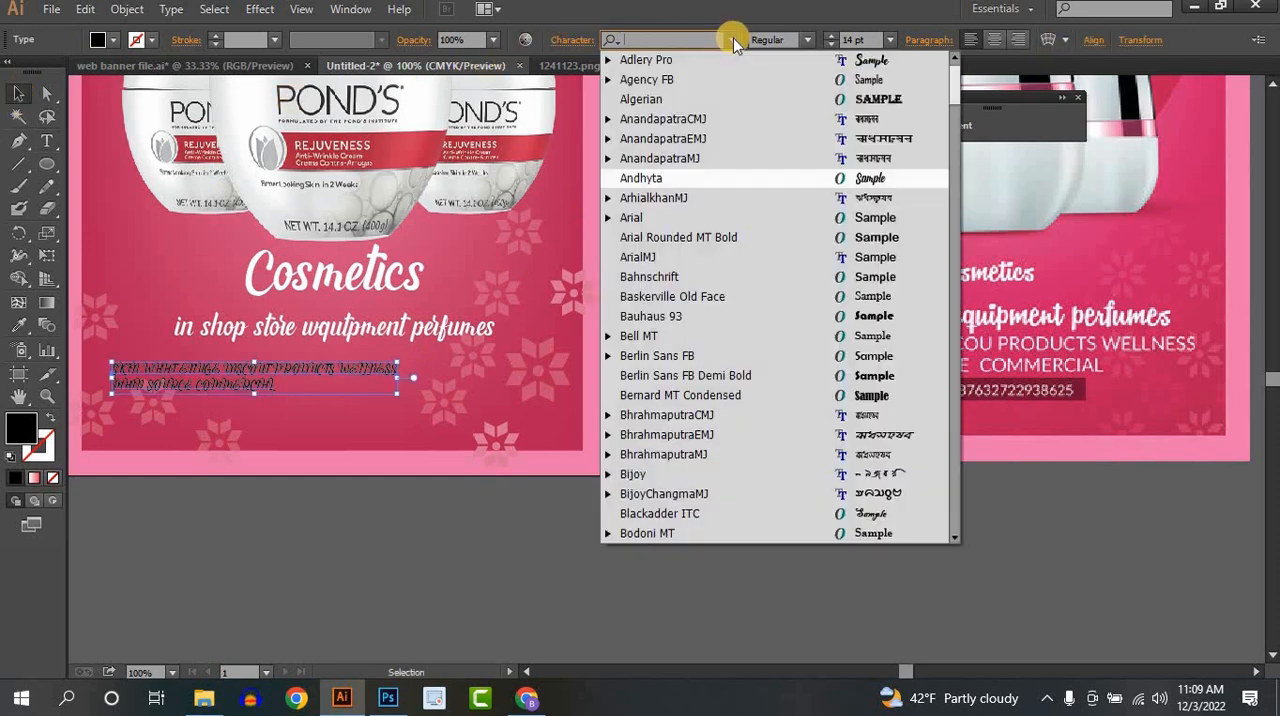
text(MONT)
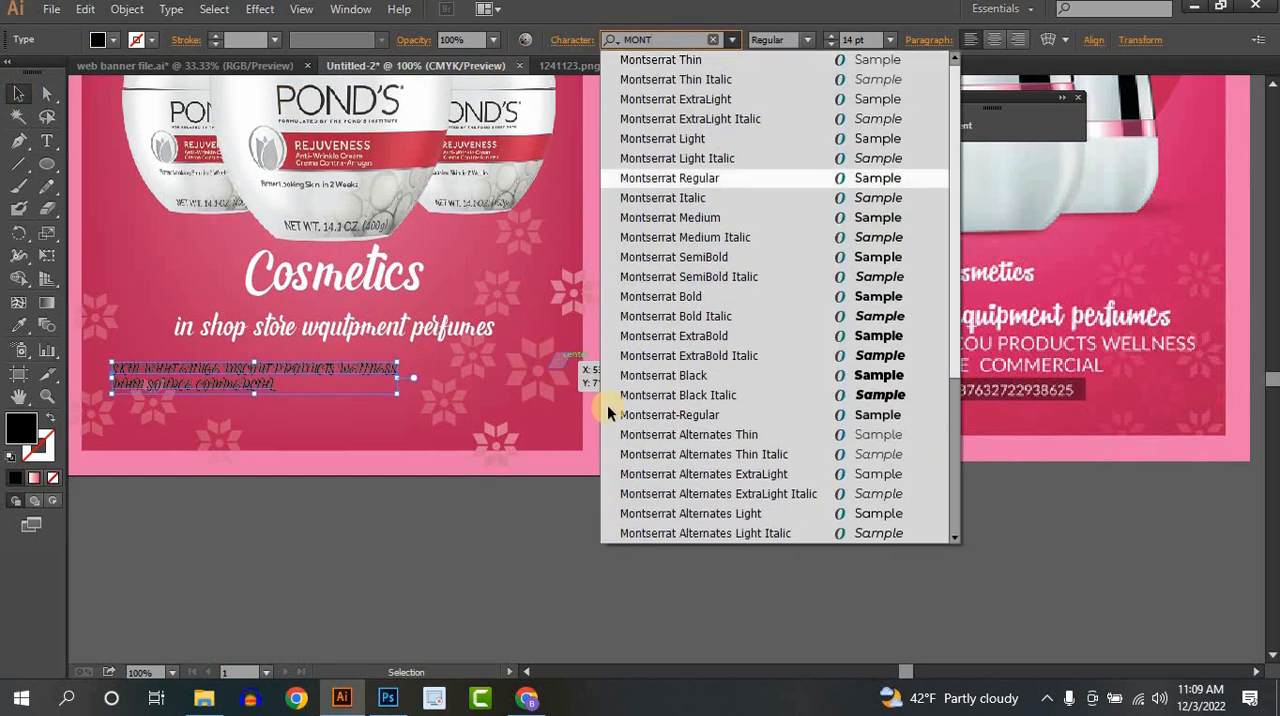
click(721, 300)
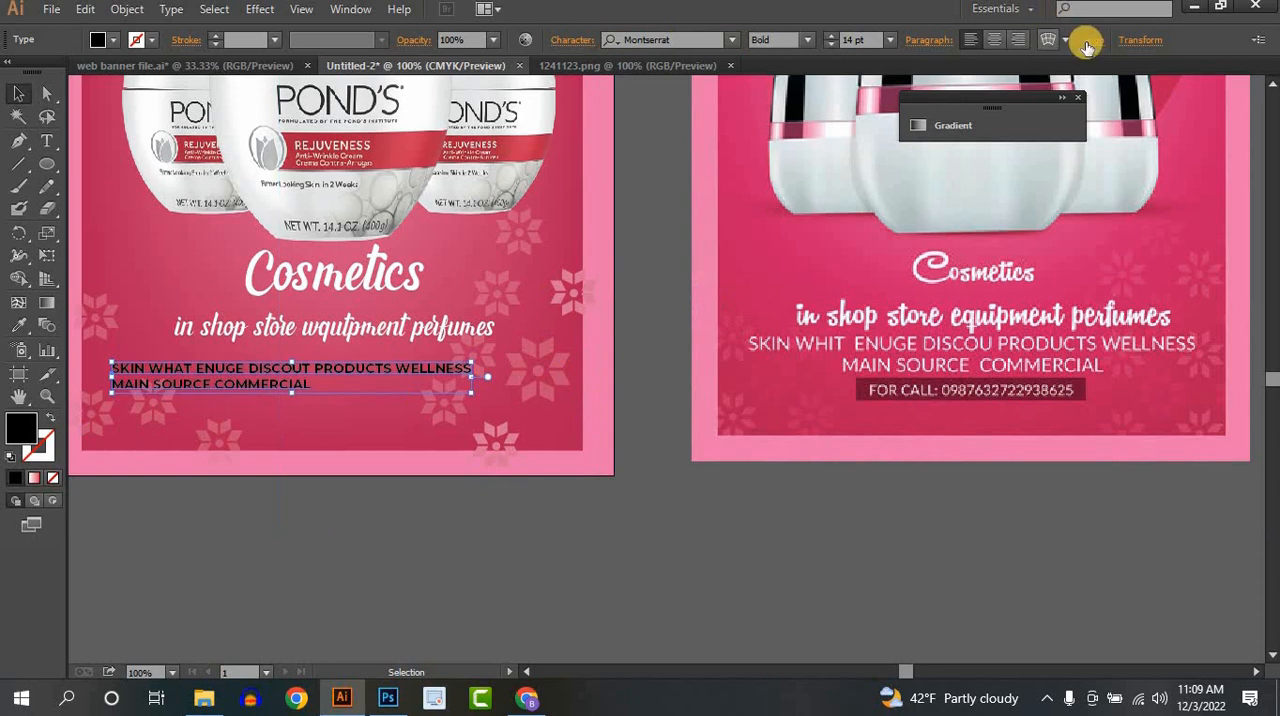
- Centre the two-line text block horizontally on the artboard and set its paragraph alignment to centred
click(1090, 40)
click(943, 90)
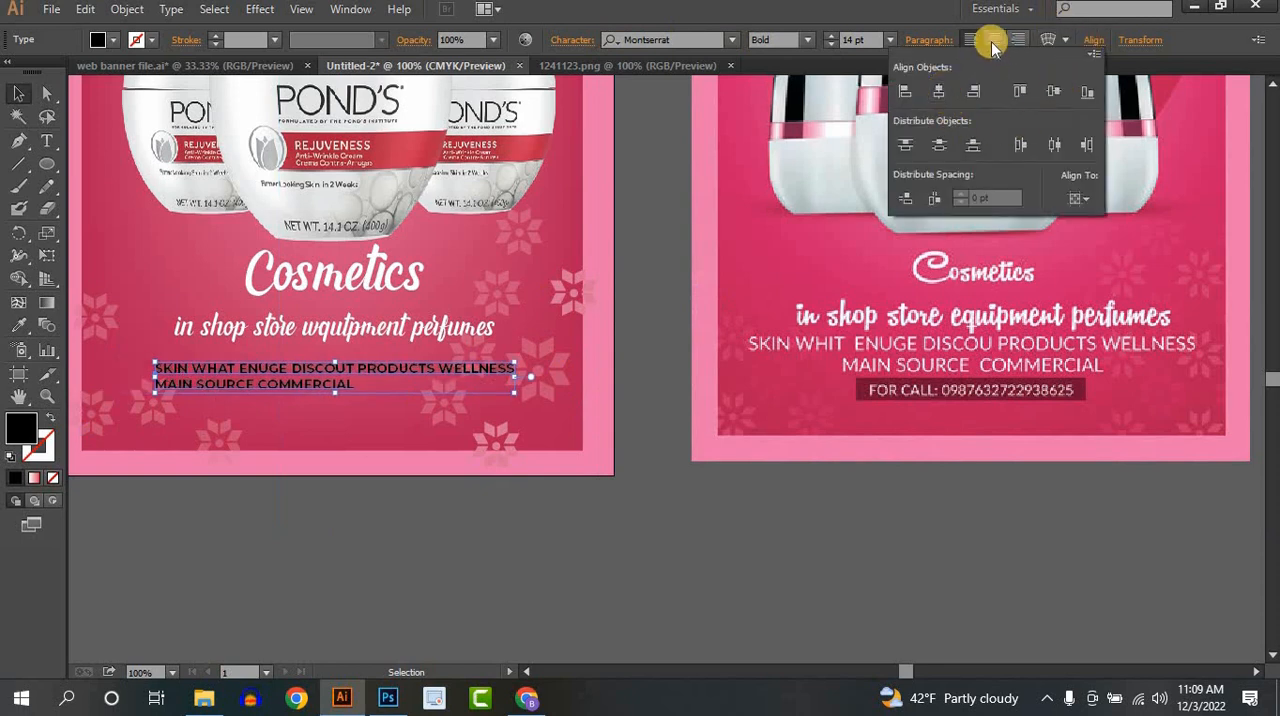
click(991, 41)
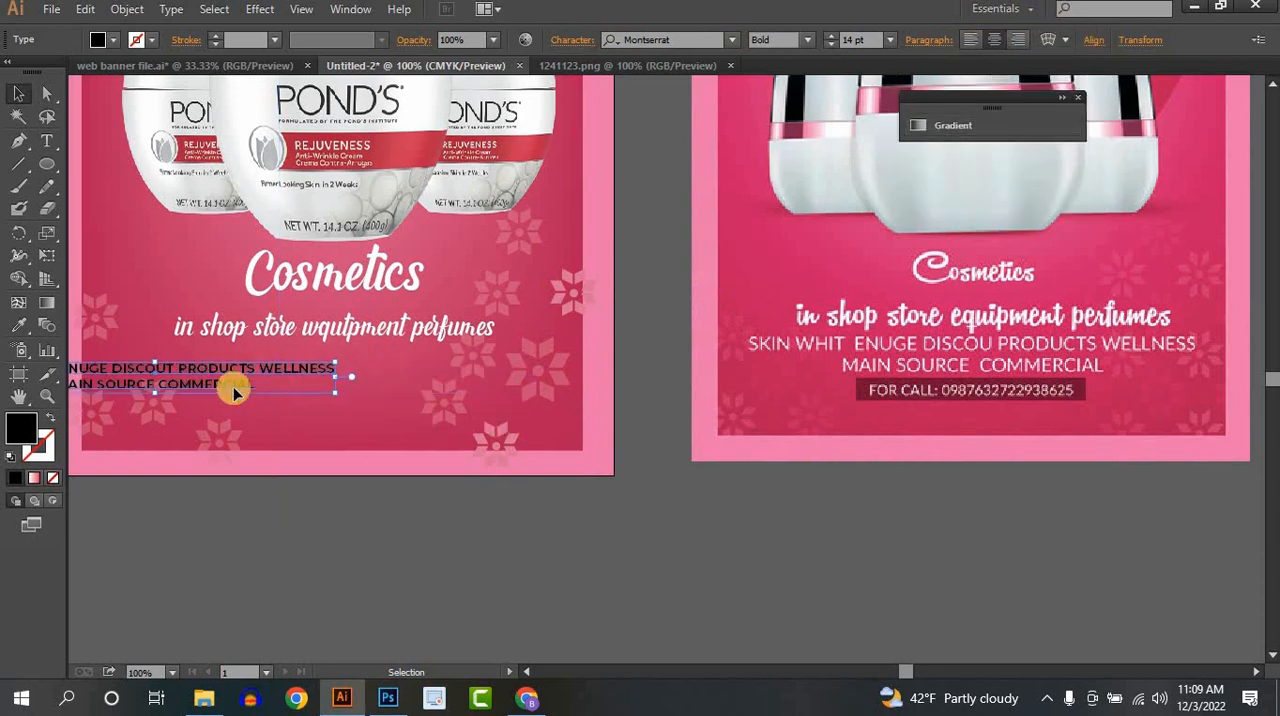
- Centre the two-line text block horizontally on the artboard and enlarge it proportionally to about 20 pt
click(1094, 40)
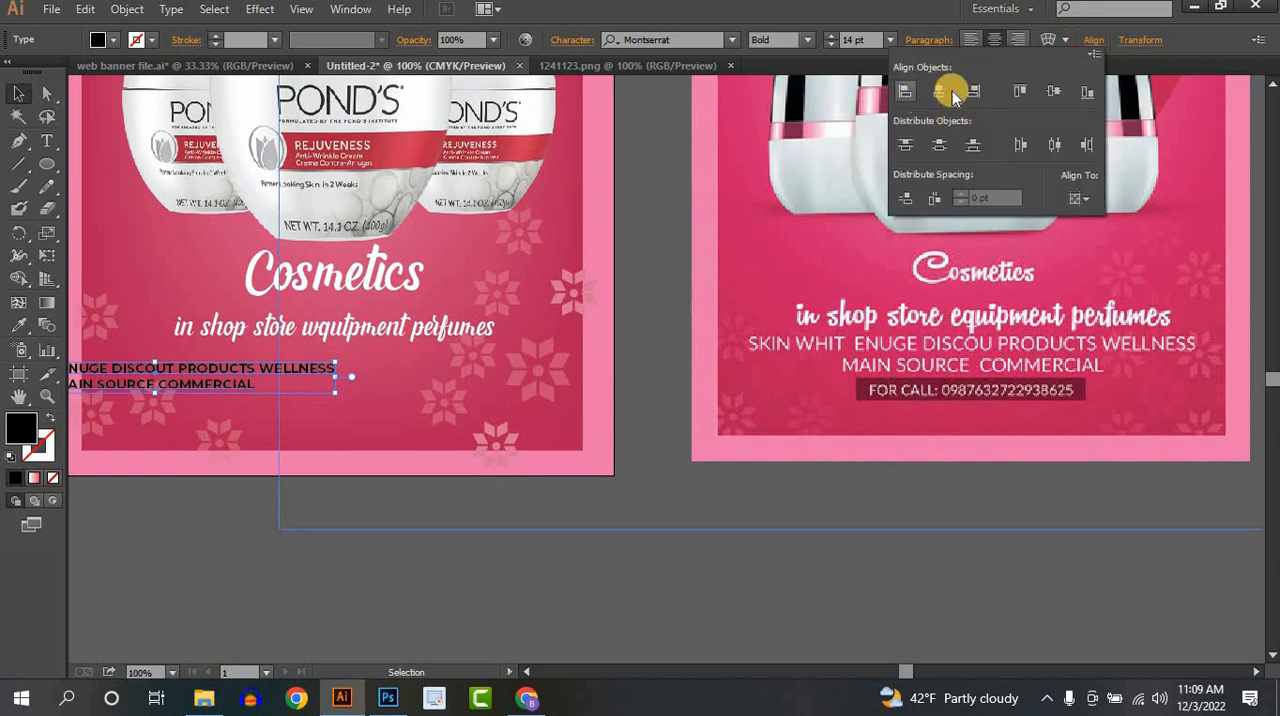
click(943, 90)
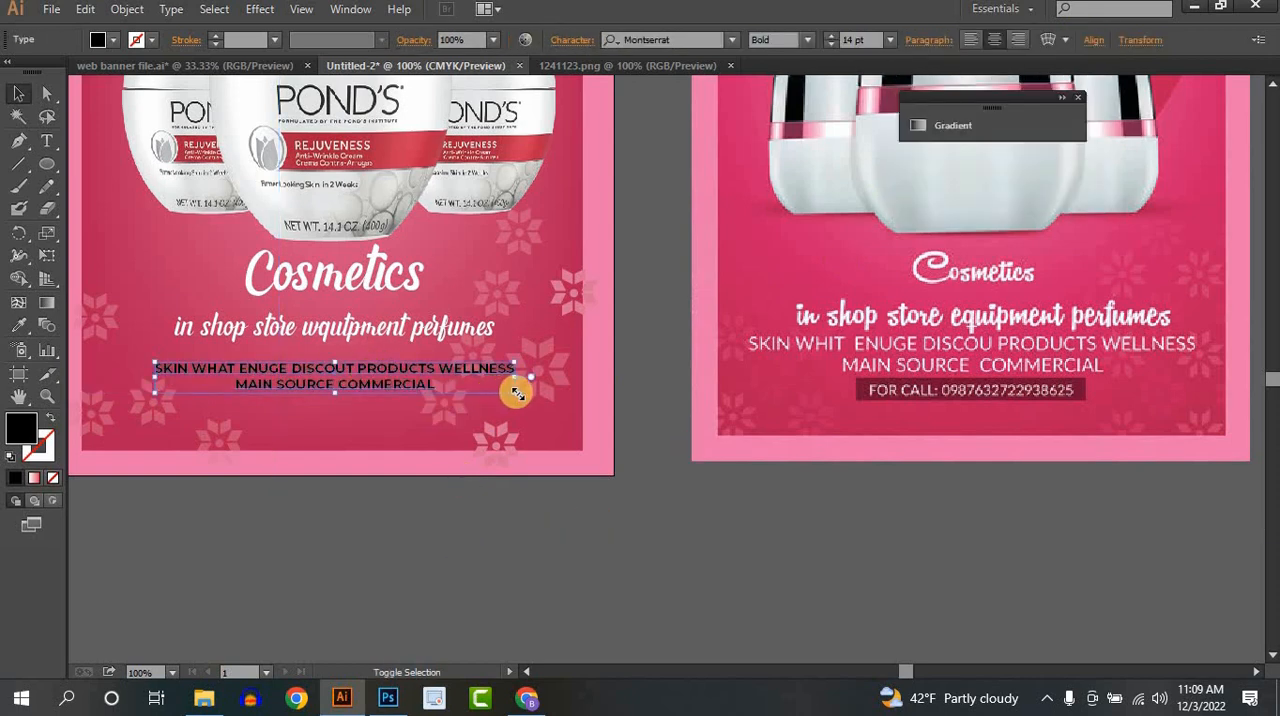
drag(516, 393, 568, 410)
drag(335, 398, 334, 405)
- Fill the two-line "SKIN WHAT ENUGE" text with white
click(111, 42)
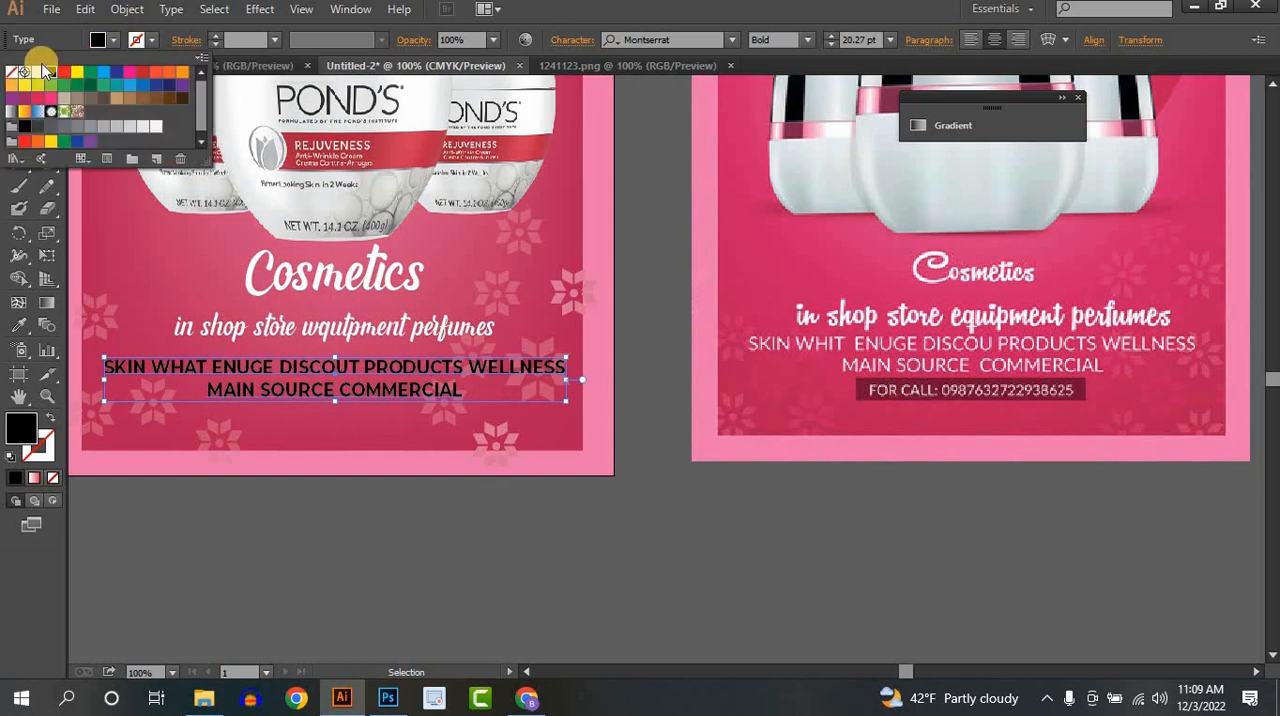
click(37, 76)
click(399, 545)
click(397, 542)
- Draw a thin horizontal rectangle beneath "MAIN SOURCE COMMERCIAL" and fill it with the dark red sampled from the reference poster's call bar
key(space)
drag(395, 542, 404, 444)
scroll(478, 456, up, 1)
scroll(475, 452, down, 1)
key(space)
drag(53, 168, 83, 166)
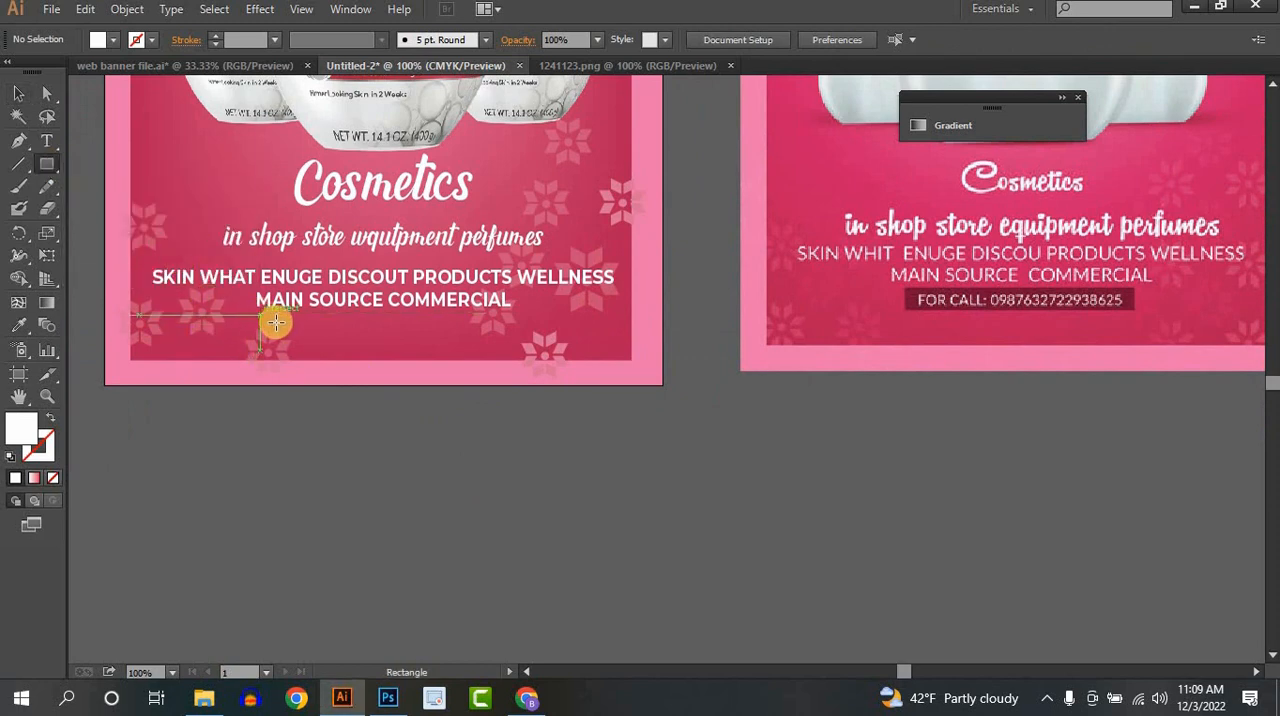
drag(268, 318, 501, 340)
click(19, 325)
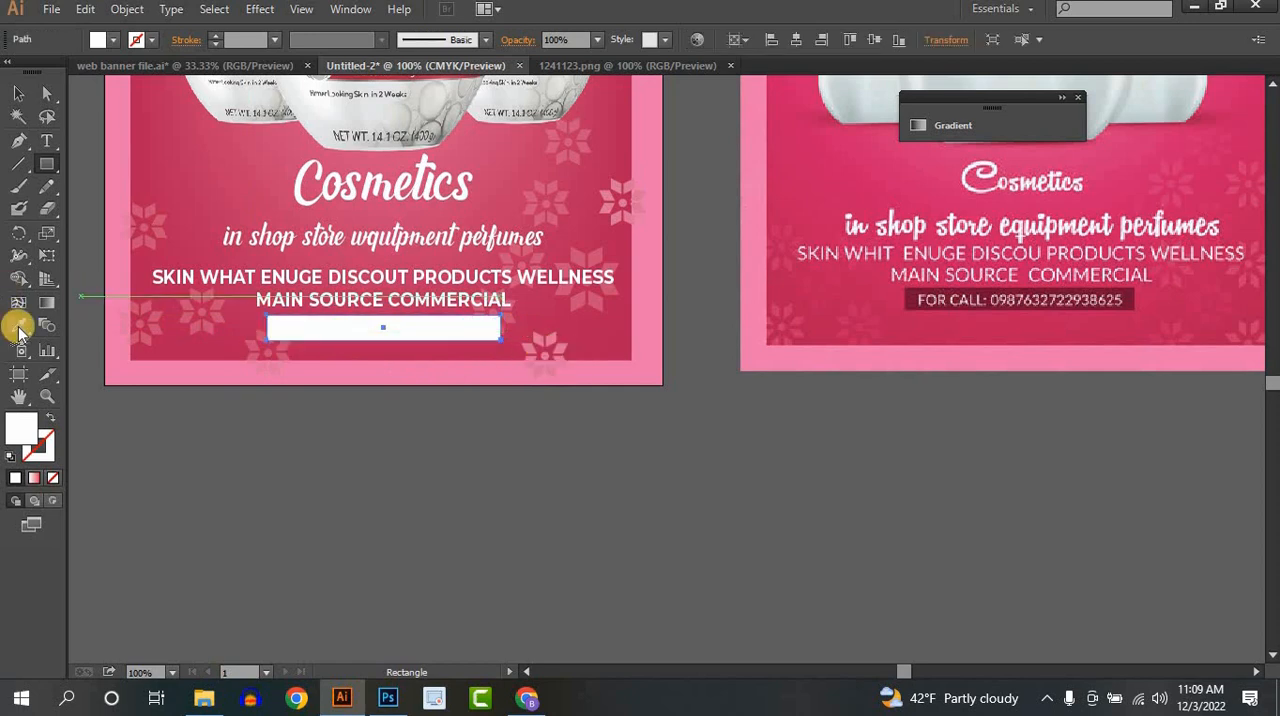
click(912, 298)
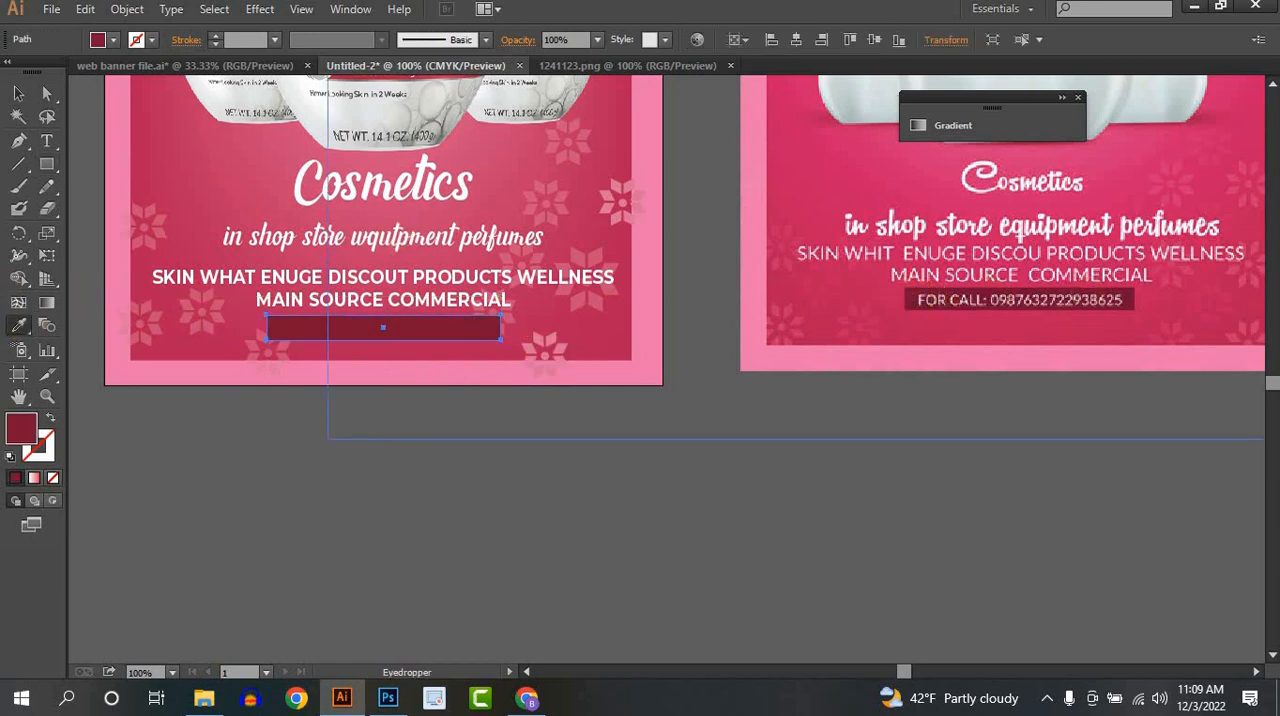
click(18, 93)
- Add a 14 pt Montserrat Bold line below the artboard reading "FOR CALL:" followed by the phone number, and fill it with white
click(47, 141)
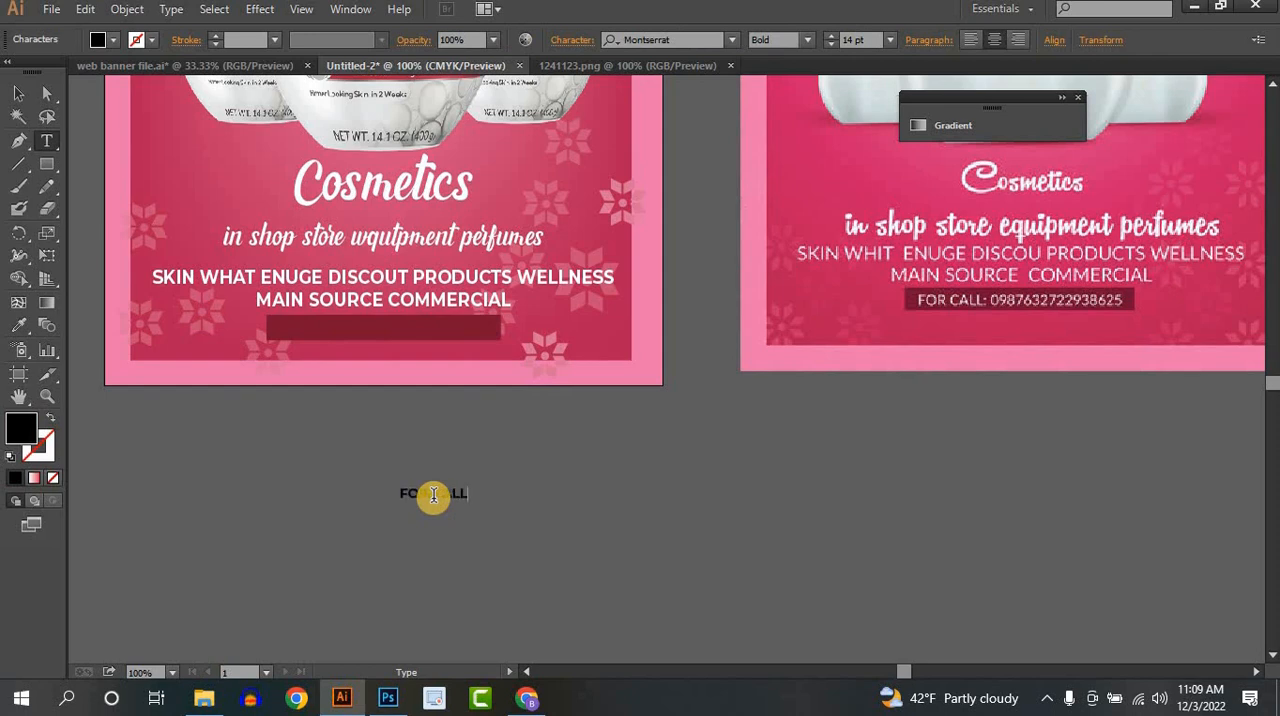
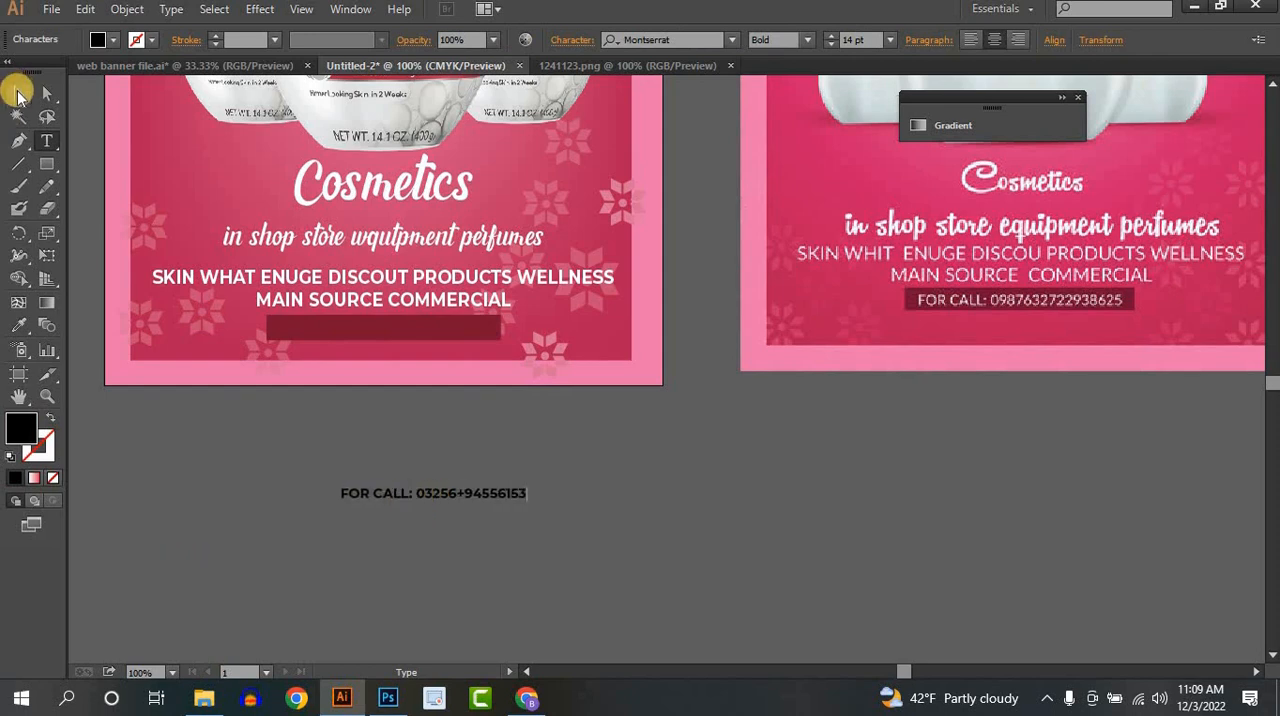
click(19, 92)
click(97, 39)
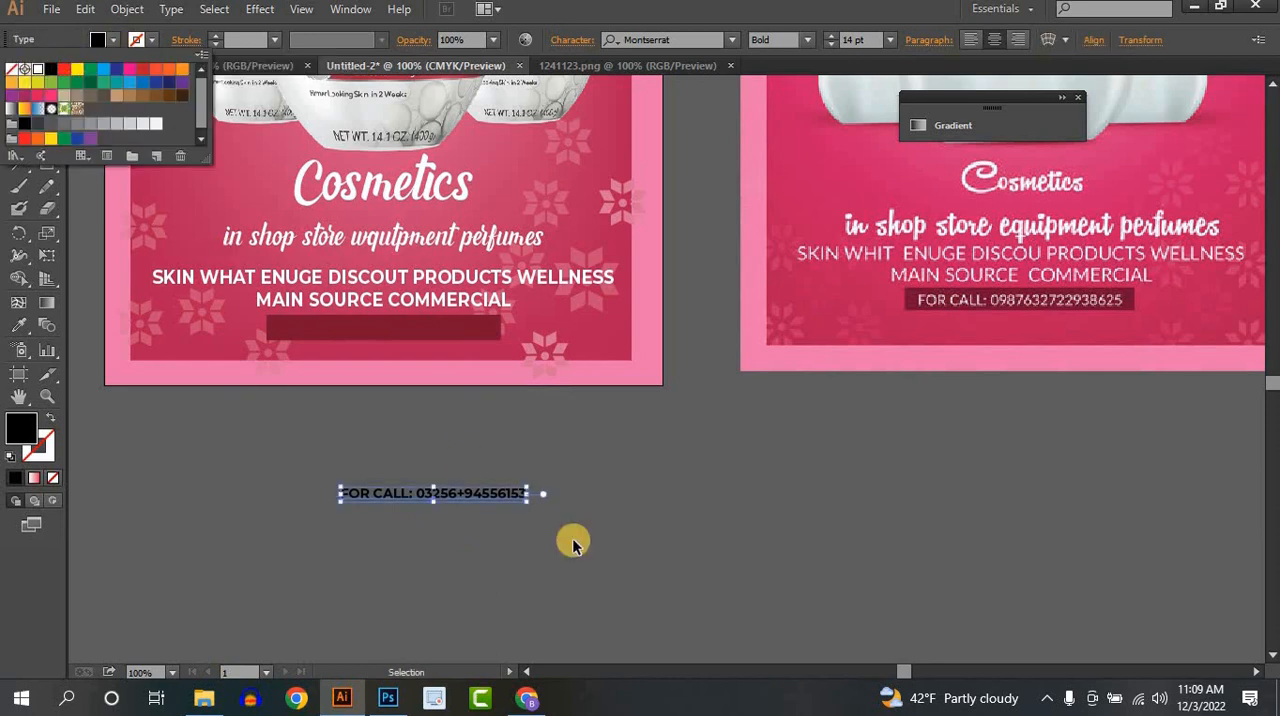
click(660, 562)
click(108, 42)
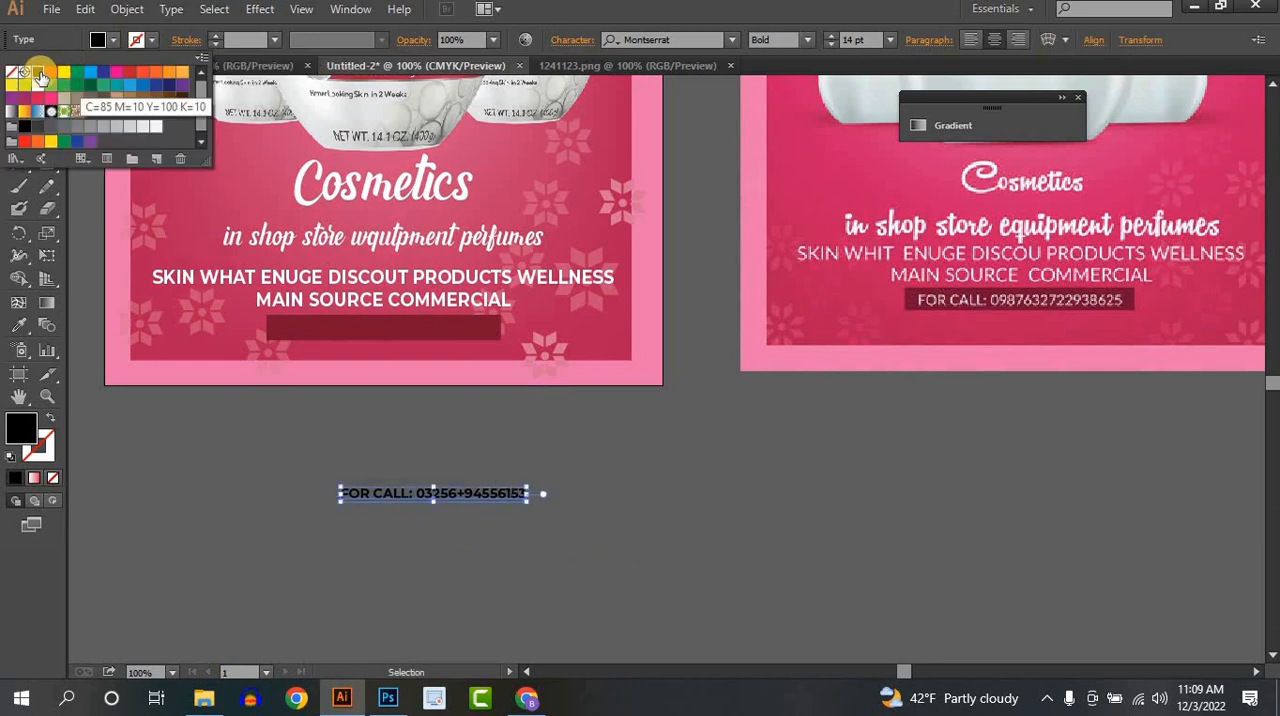
click(38, 85)
click(570, 508)
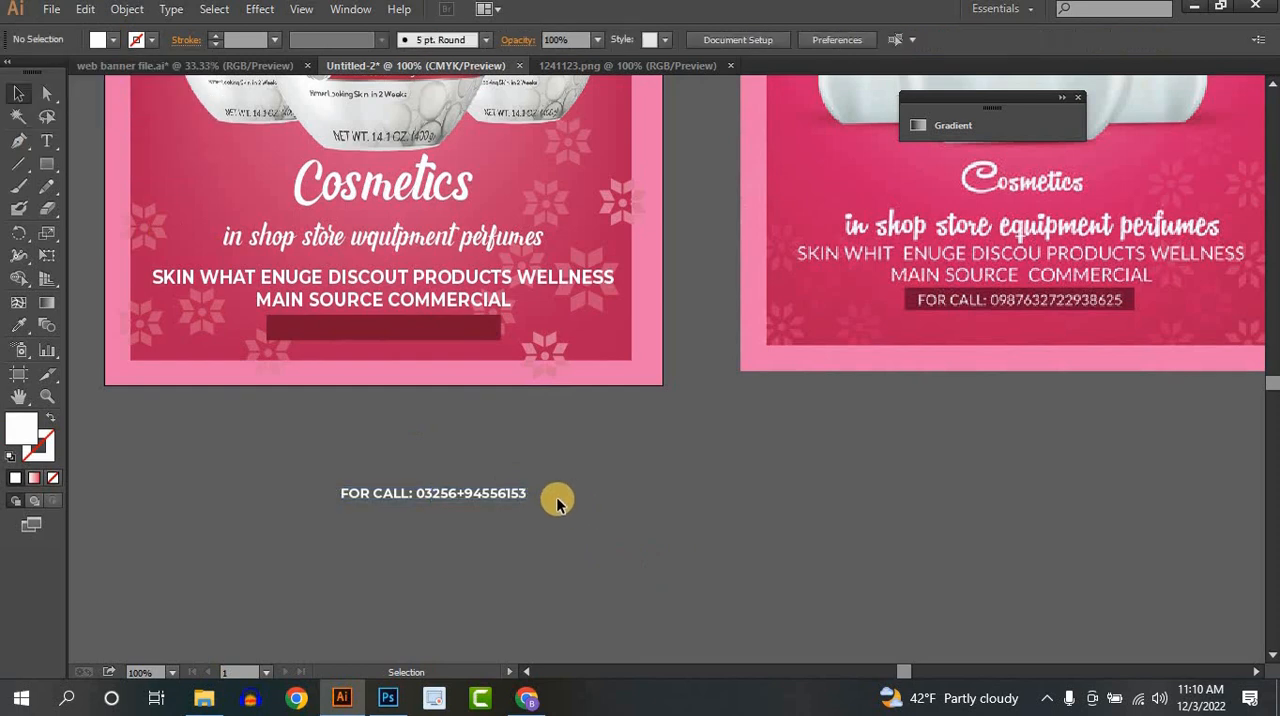
- Move the "FOR CALL:" line onto the dark red bar, enlarge it to about 18 pt and position it in the bar's middle
drag(498, 500, 423, 337)
scroll(283, 293, up, 3)
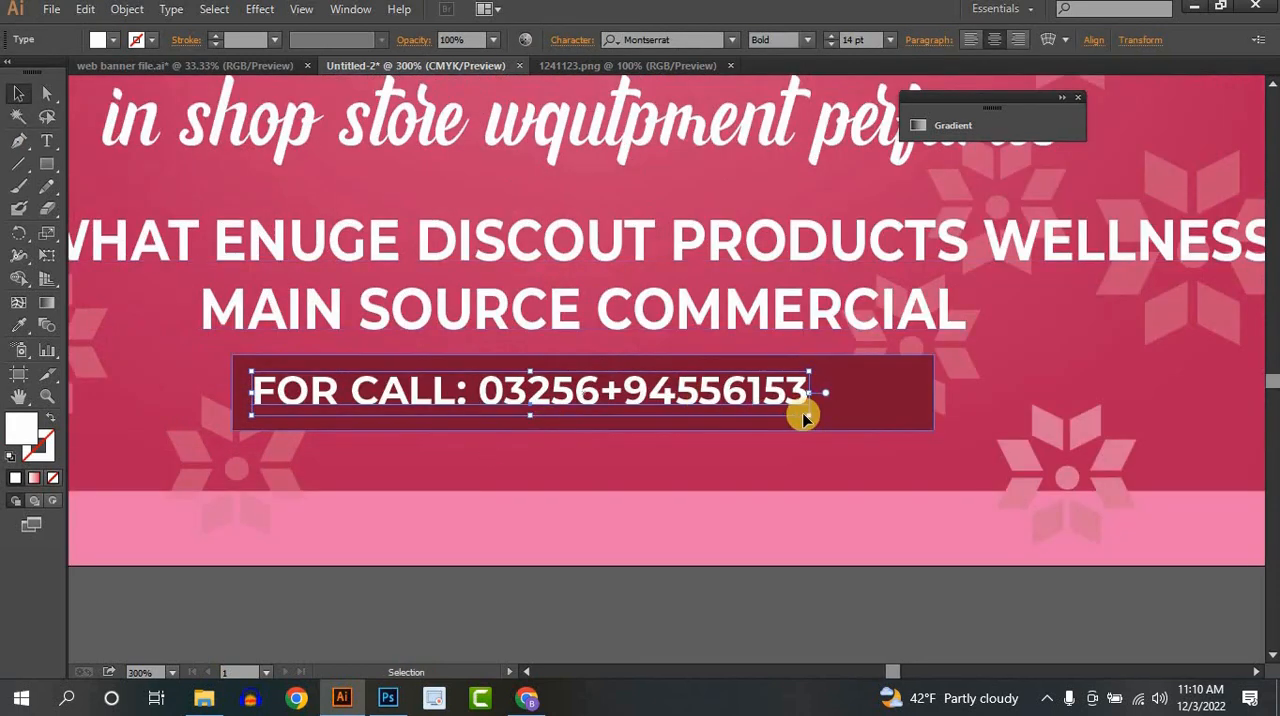
drag(809, 414, 898, 426)
drag(553, 402, 561, 398)
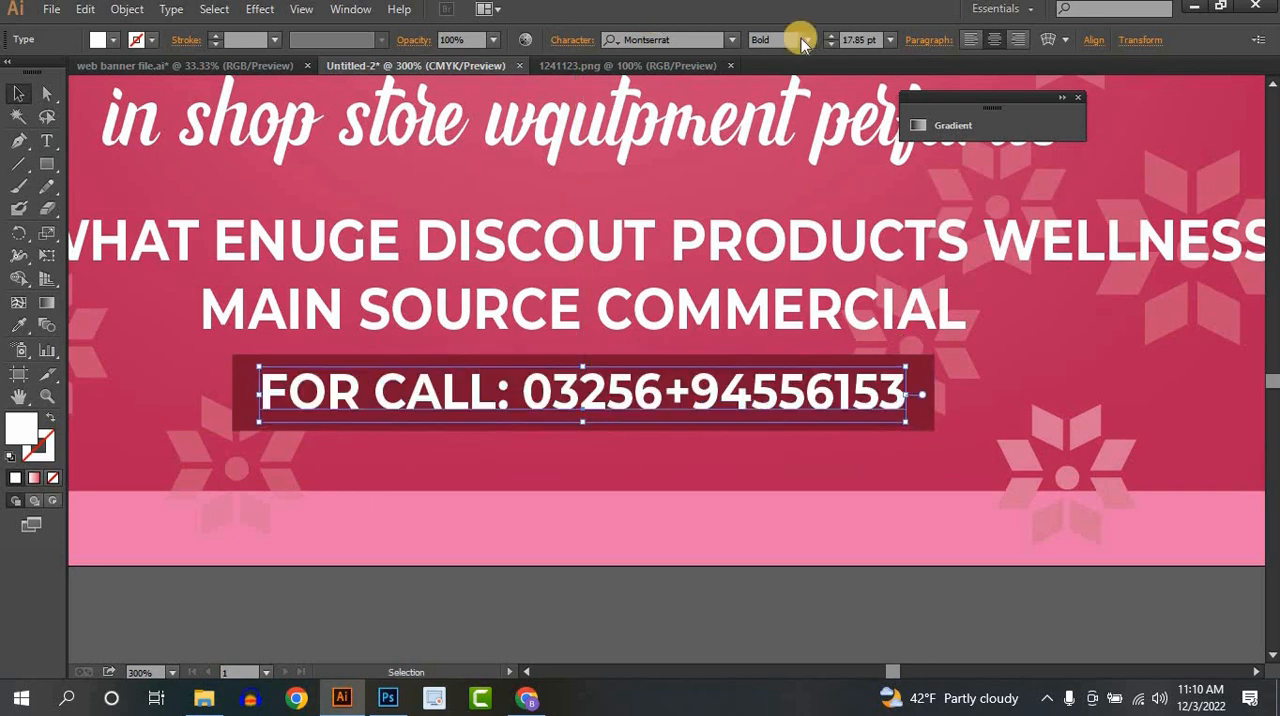
- Set the font style of the "FOR CALL:" line to Regular
click(809, 39)
click(798, 188)
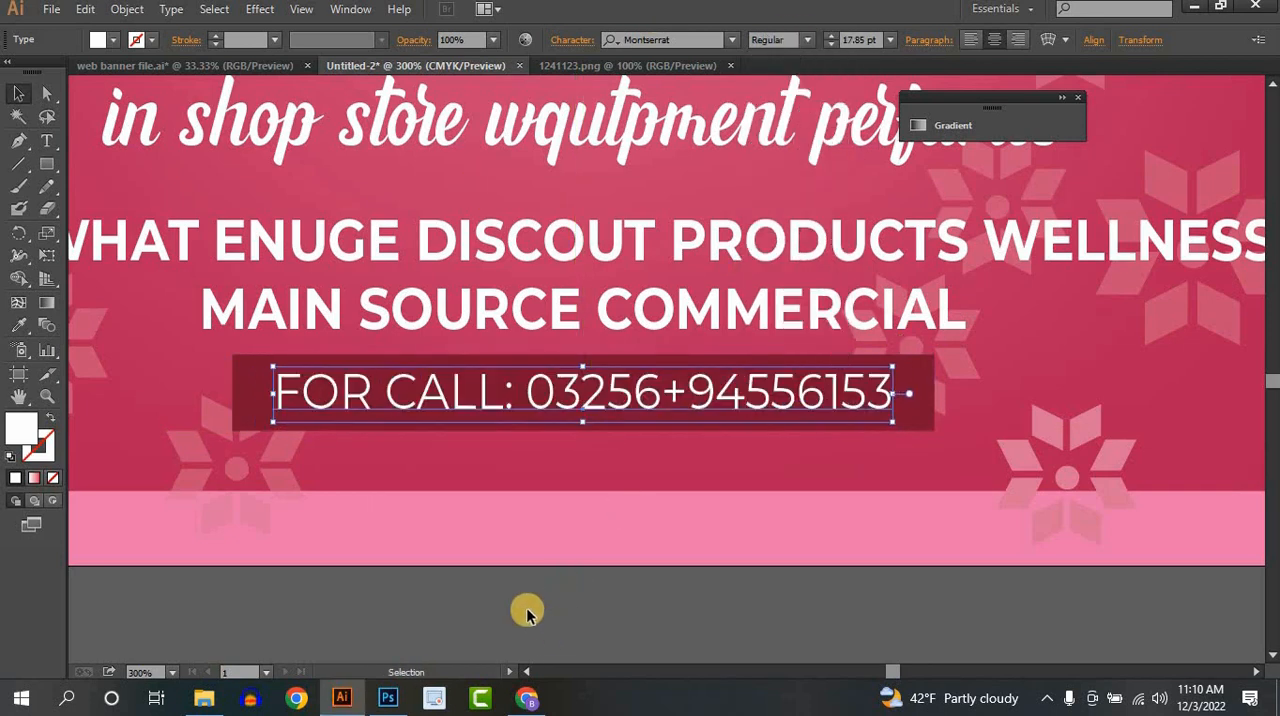
click(686, 575)
- Move the reference poster farther away from the finished artboard so the two designs can be compared side by side
key(ctrl+minus)
key(ctrl+minus)
key(ctrl+minus)
key(ctrl+minus)
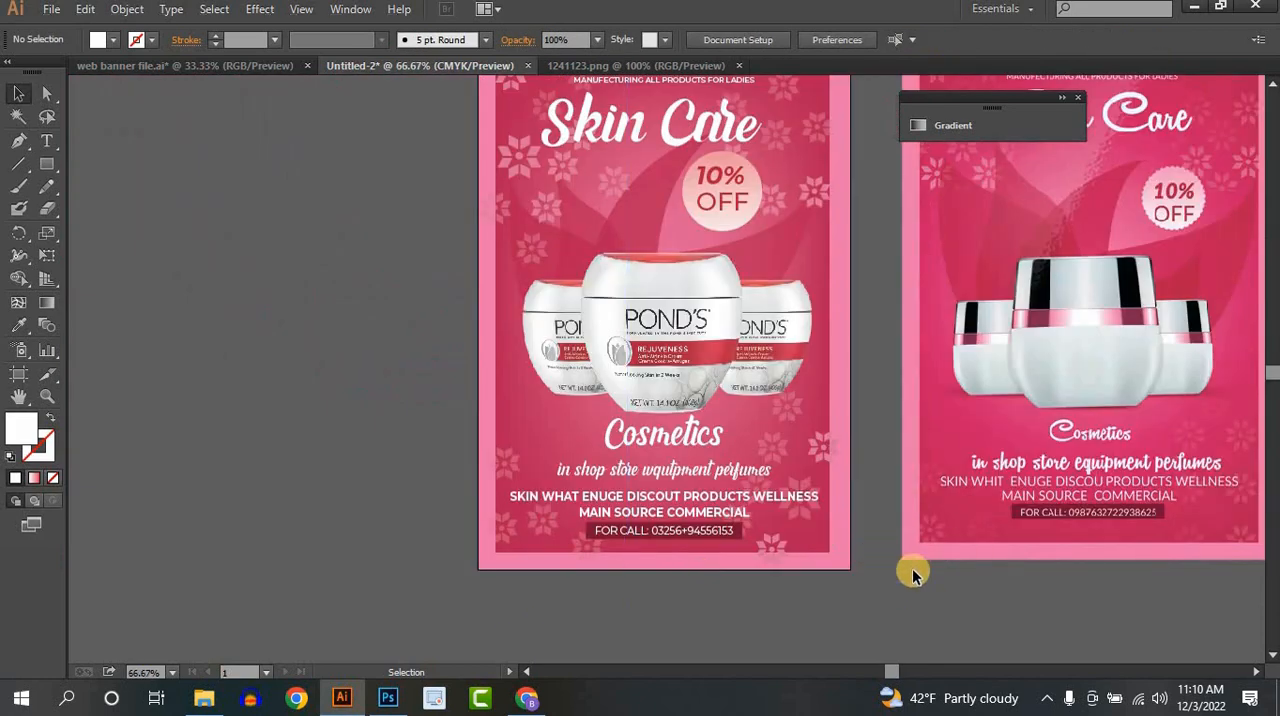
drag(920, 560, 710, 576)
key(ctrl+minus)
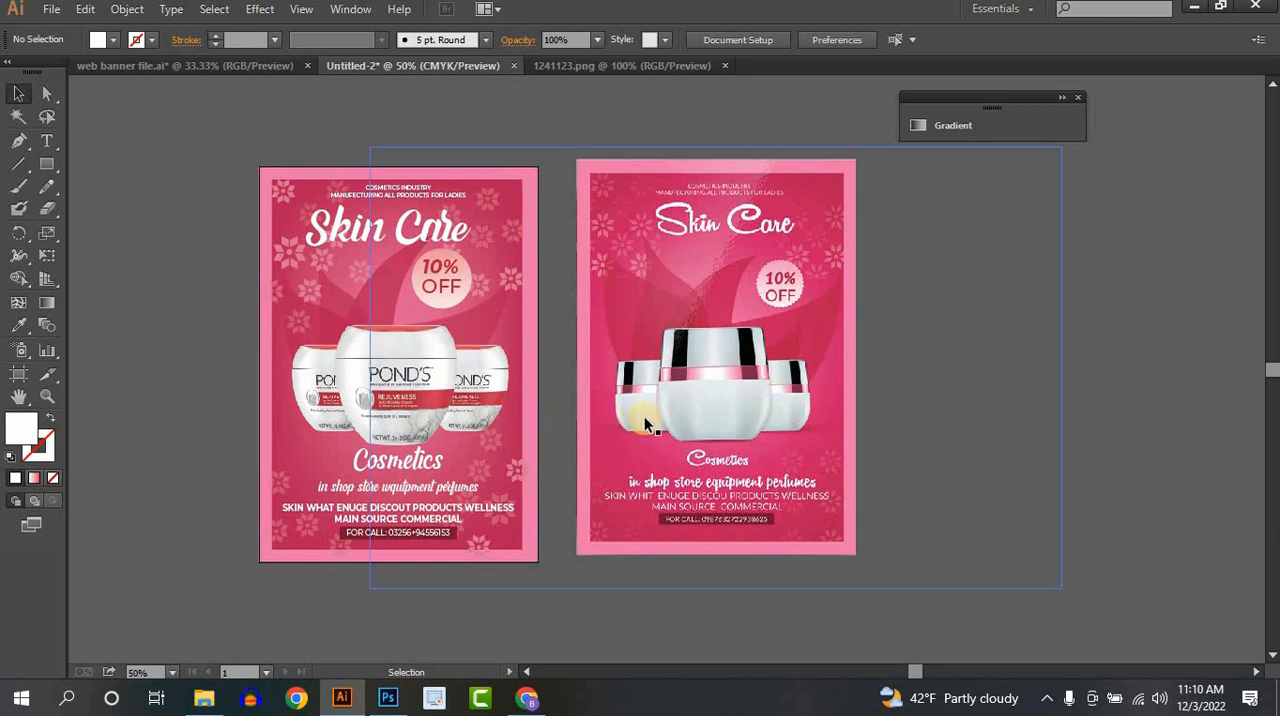
click(788, 438)
drag(823, 443, 896, 457)
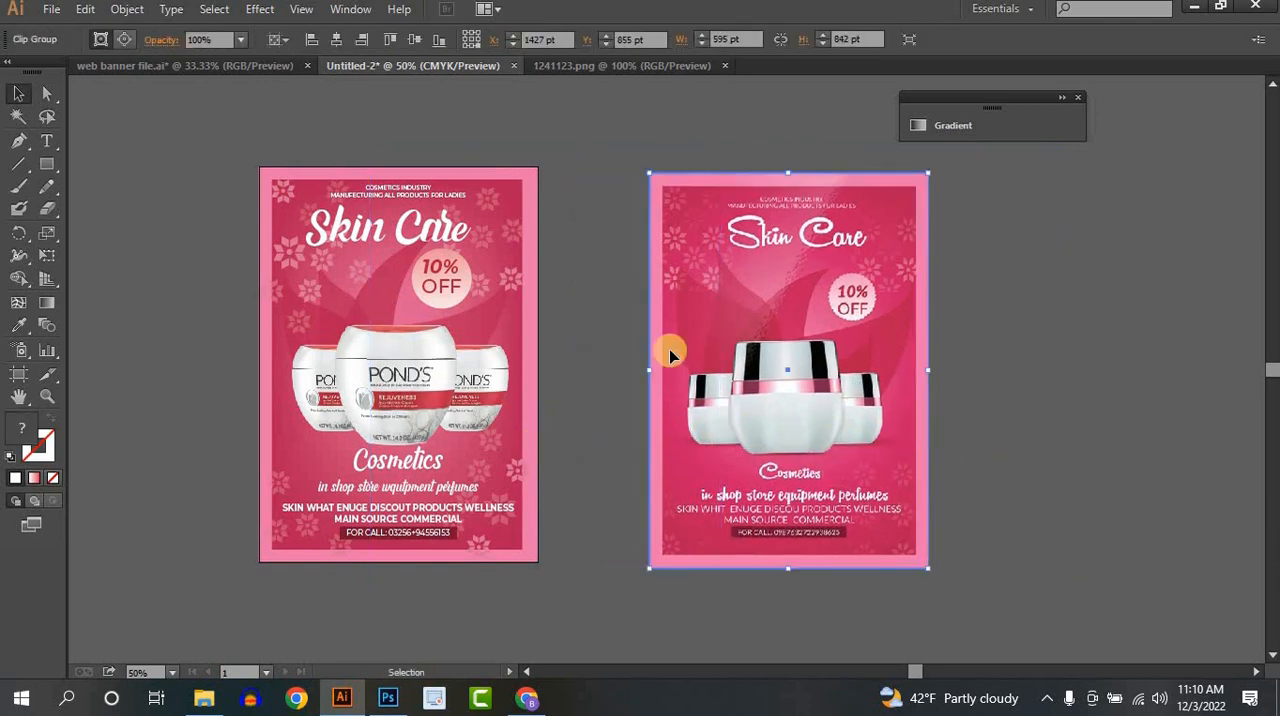
click(580, 342)
drag(830, 352, 932, 376)
click(891, 344)
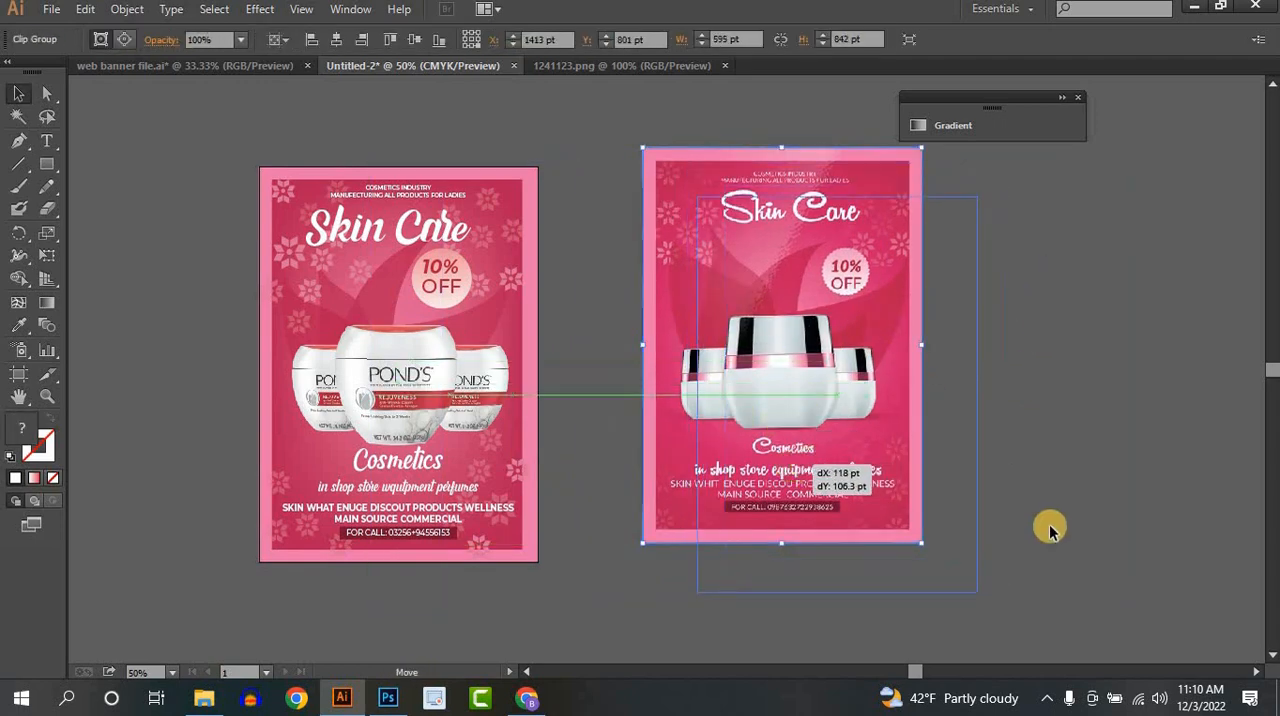